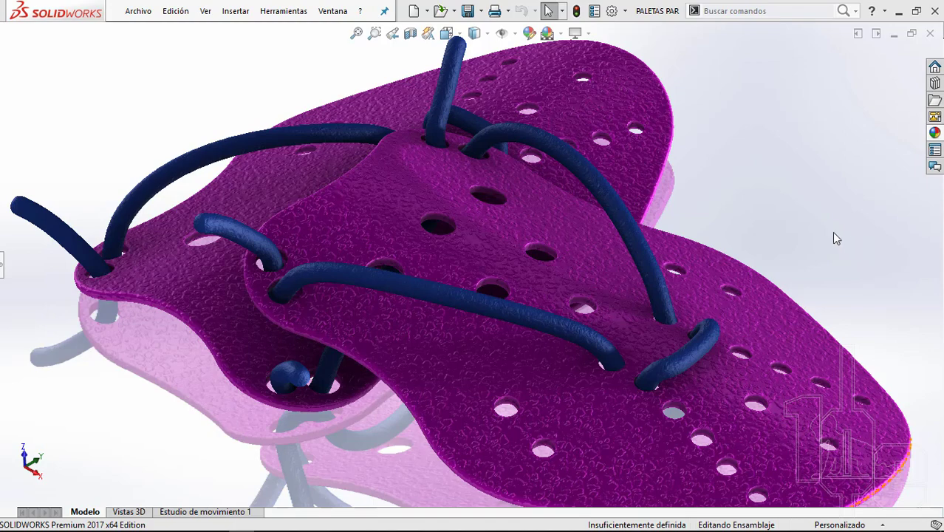
Step: Zoom to fit and orbit the PALETAS PAR paddle assembly to inspect it
key(f)
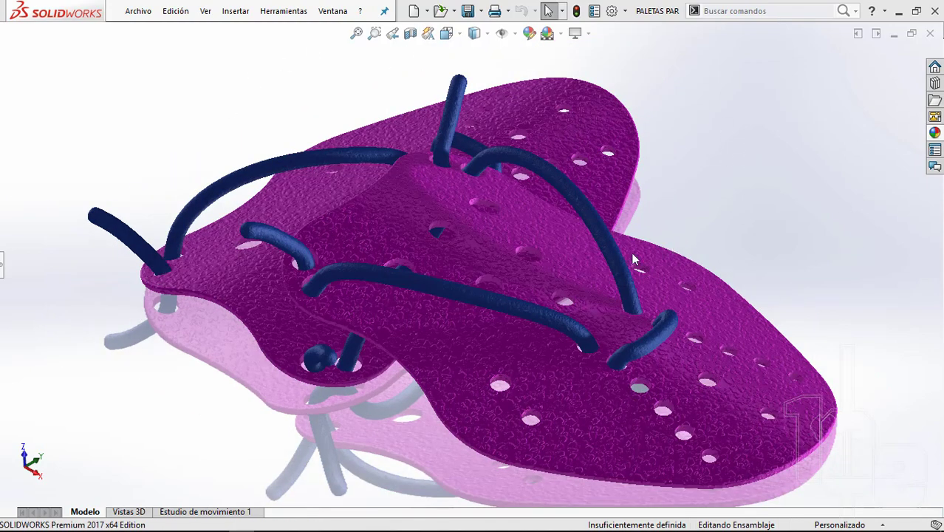
mouse_move(631, 252)
middle_down()
mouse_move(432, 273)
mouse_move(737, 207)
middle_up()
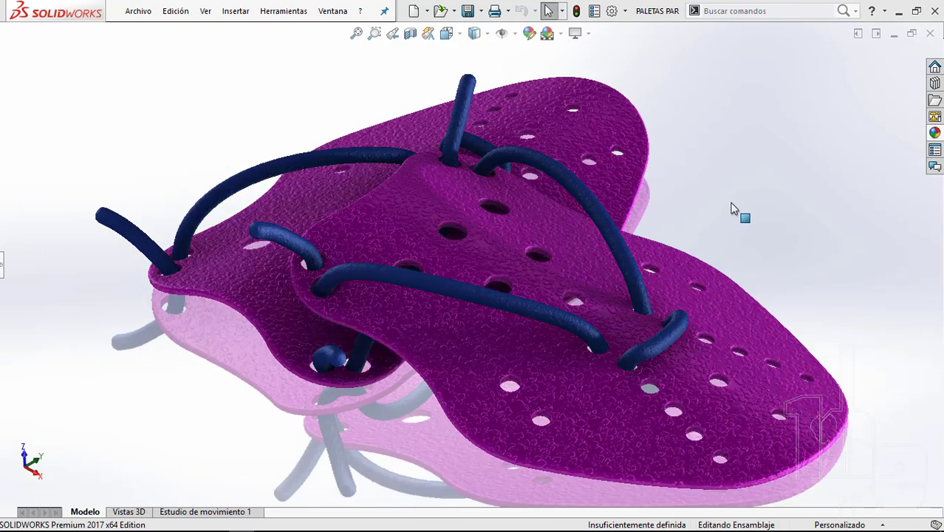
scroll(471, 266, down, 3)
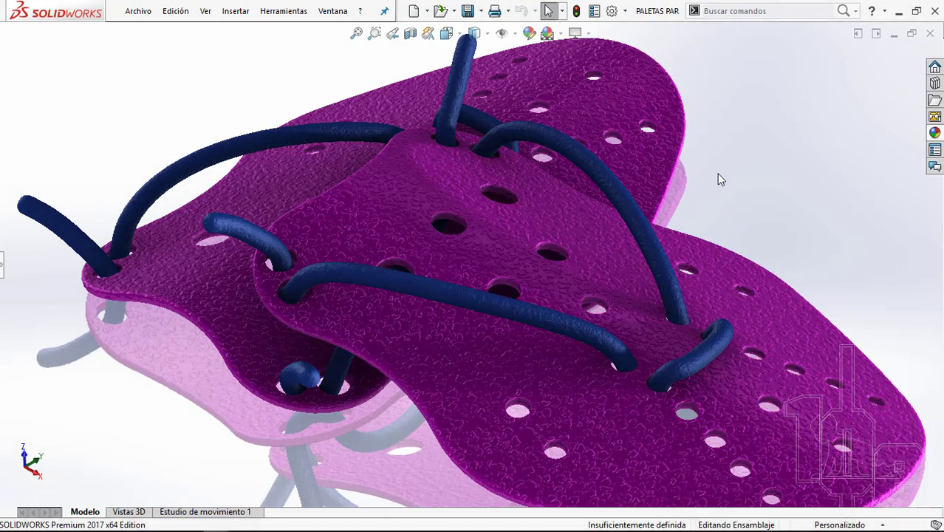
Step: Select the paddle's strap pieces, then clear the selection and expand the component tree
click(493, 308)
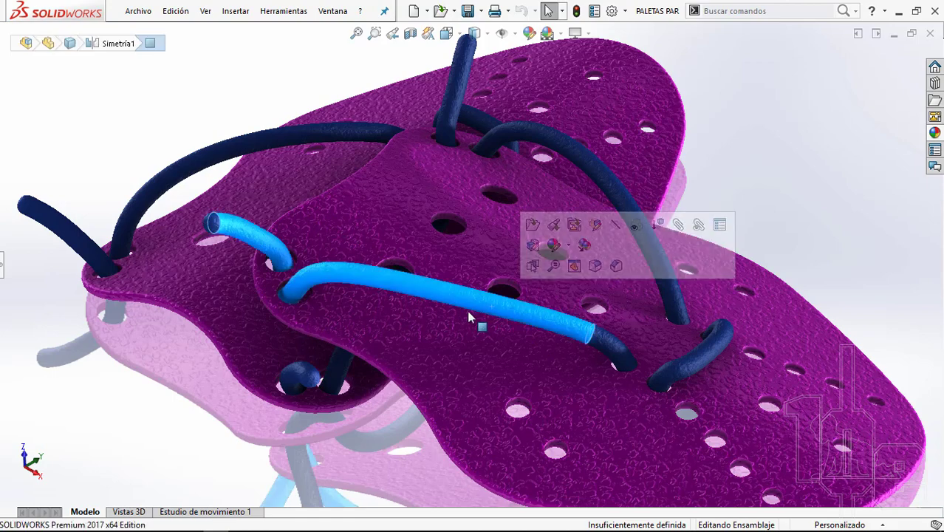
ctrl+click(674, 373)
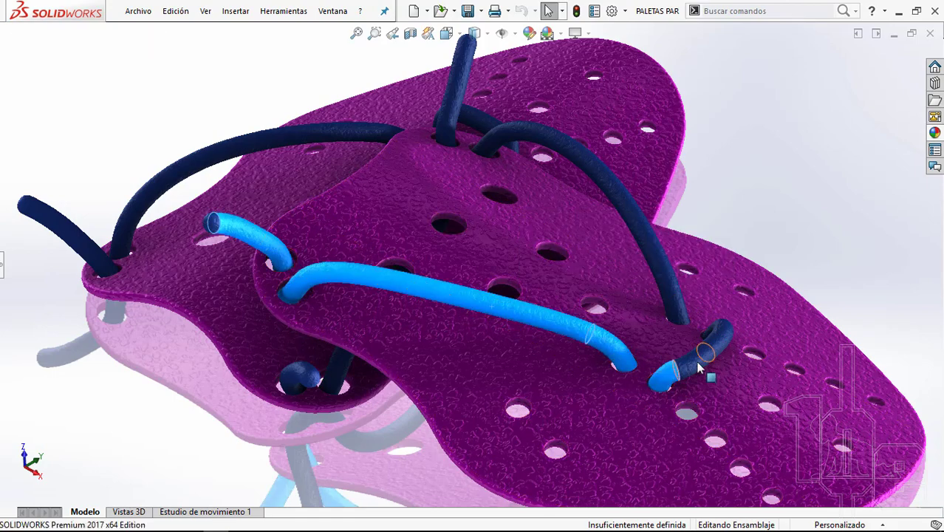
ctrl+click(699, 363)
ctrl+click(723, 335)
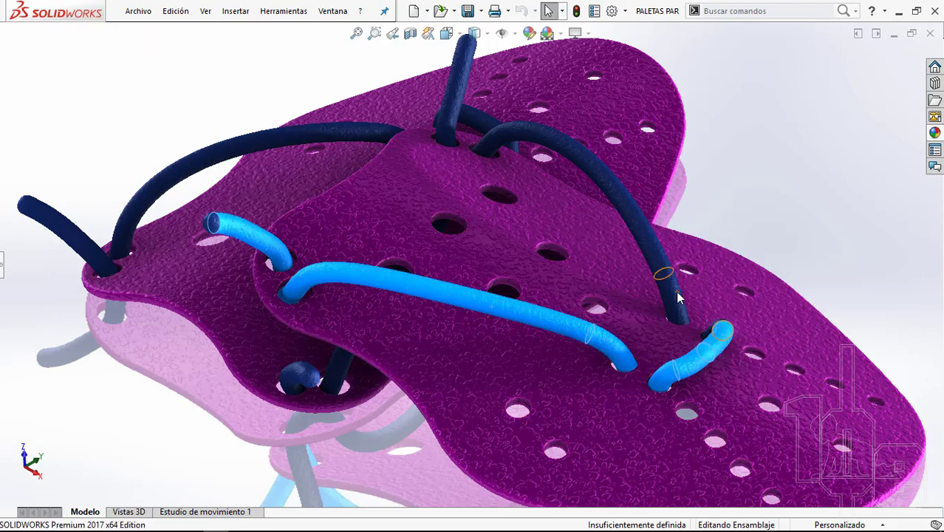
ctrl+click(679, 297)
ctrl+click(640, 225)
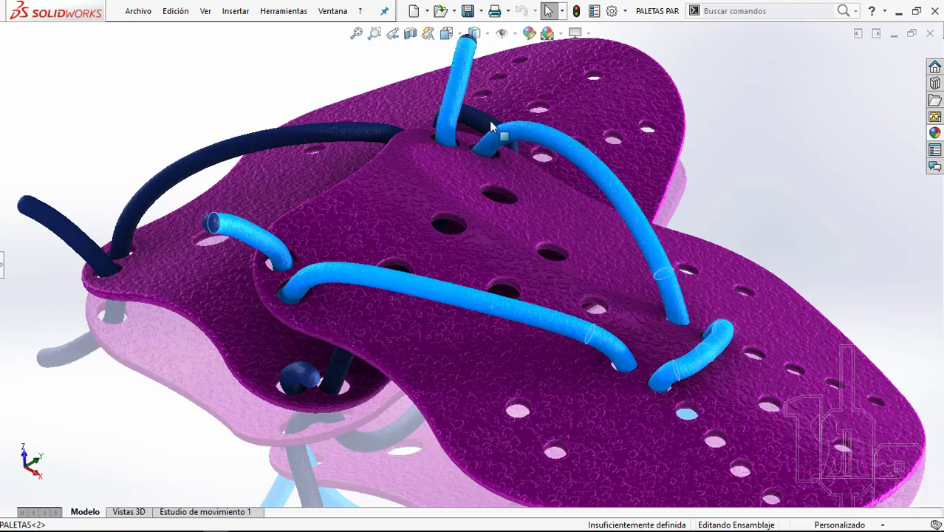
middle_drag(640, 225, 756, 196)
click(755, 195)
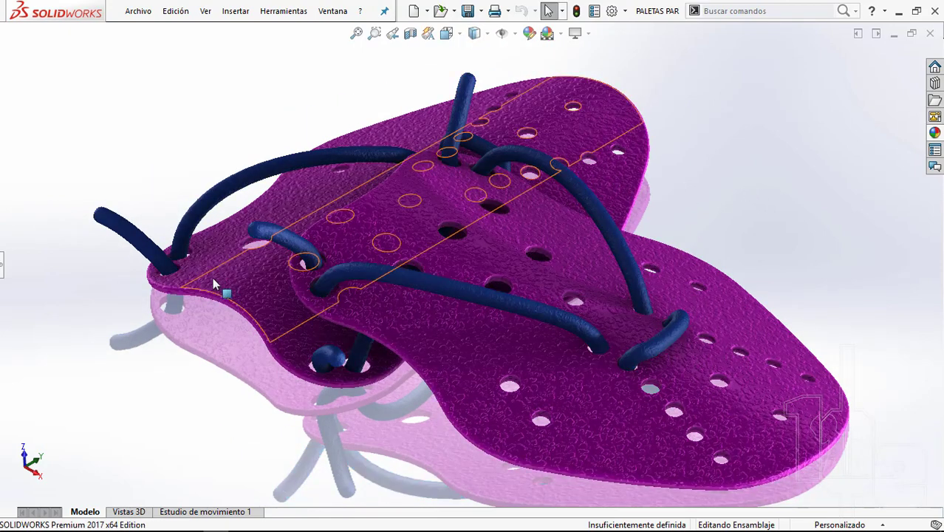
click(3, 264)
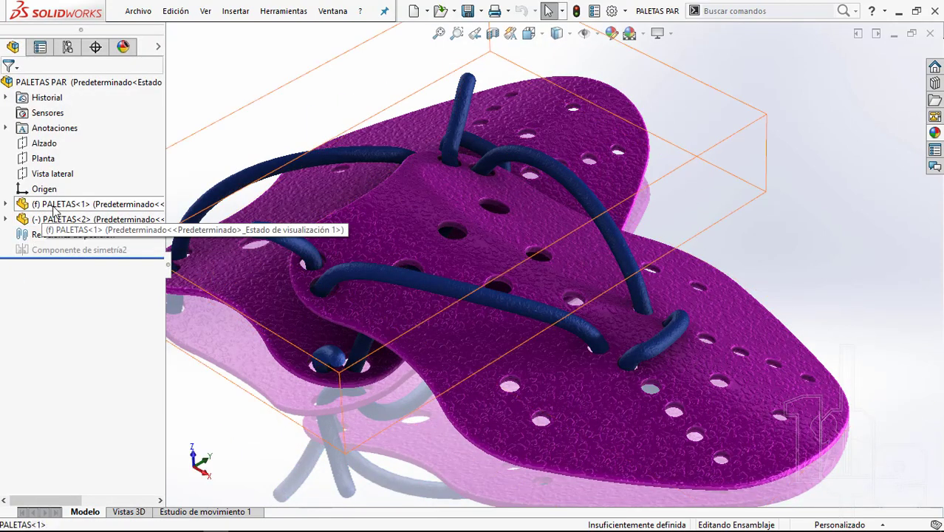
Step: Open the PALETAS<1> part and show its Croquis1 sketch with the paddle photo
click(70, 204)
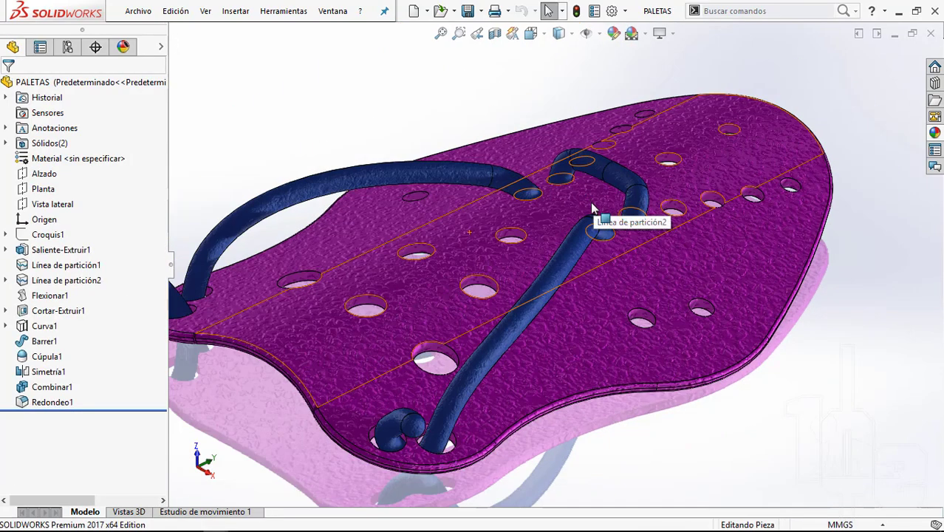
click(26, 235)
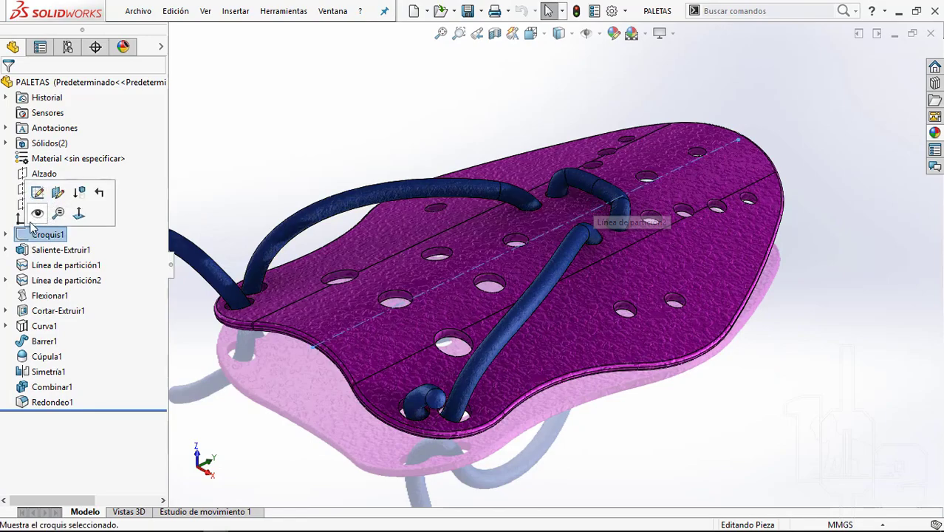
click(35, 213)
scroll(743, 235, down, 3)
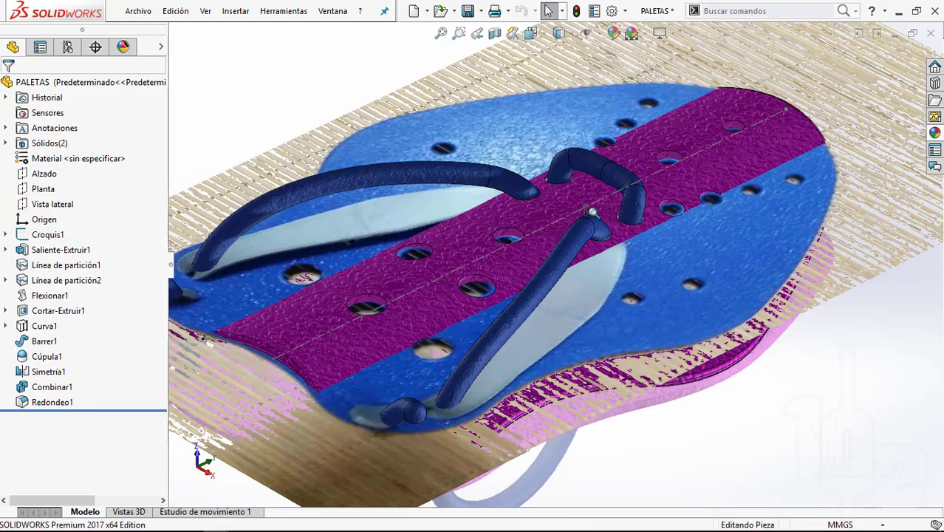
scroll(456, 258, up, 5)
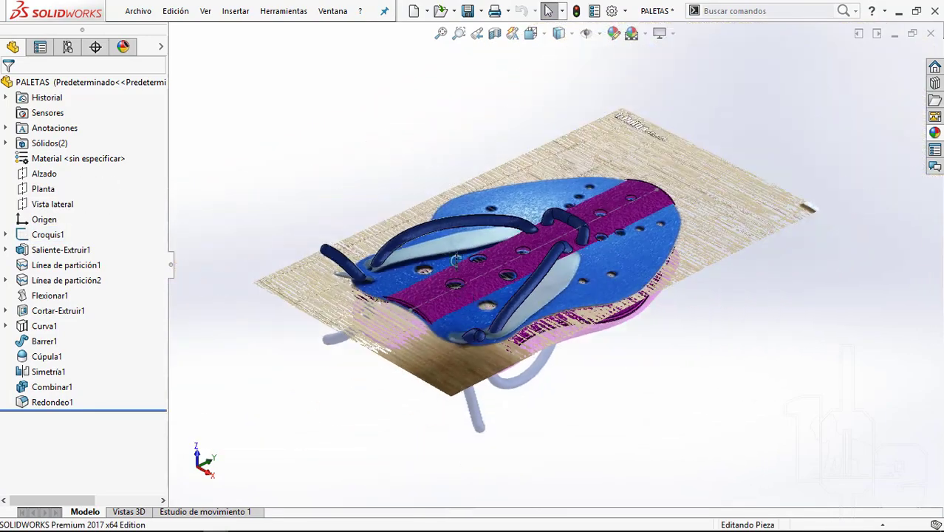
Step: Orbit and snap to a front view to inspect the paddle photo sketch
middle_drag(456, 258, 532, 34)
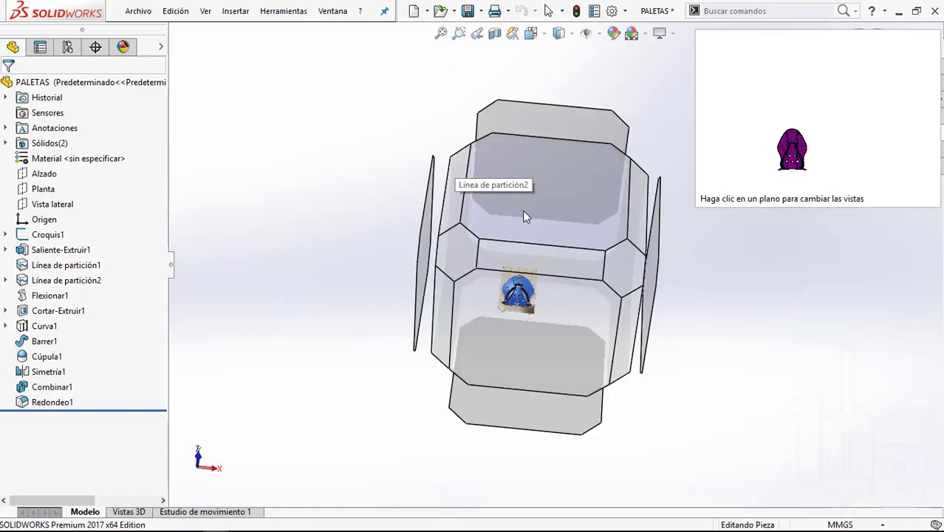
key(Escape)
key(ctrl+1)
scroll(509, 355, down, 1)
scroll(506, 394, down, 4)
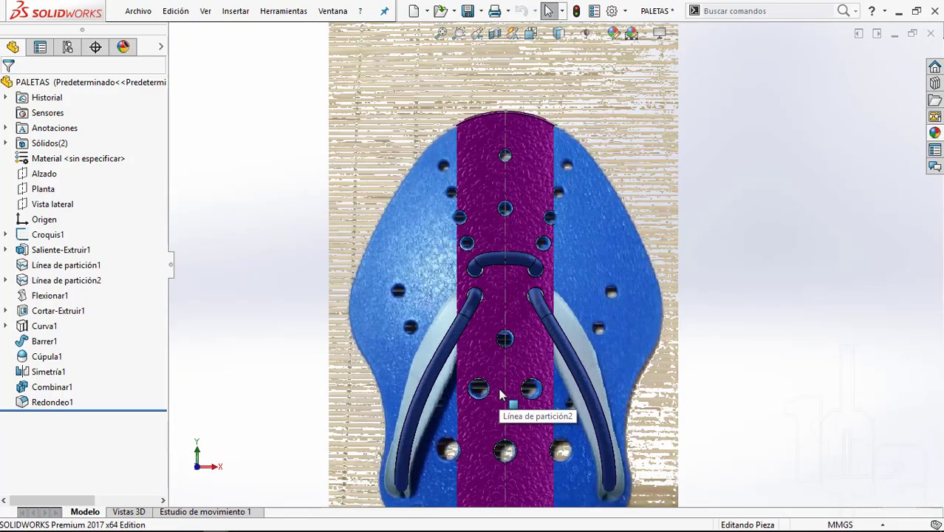
scroll(500, 395, up, 3)
scroll(506, 395, up, 3)
mouse_move(506, 394)
middle_down()
mouse_move(481, 203)
mouse_move(566, 300)
mouse_move(588, 365)
middle_up()
scroll(589, 365, down, 2)
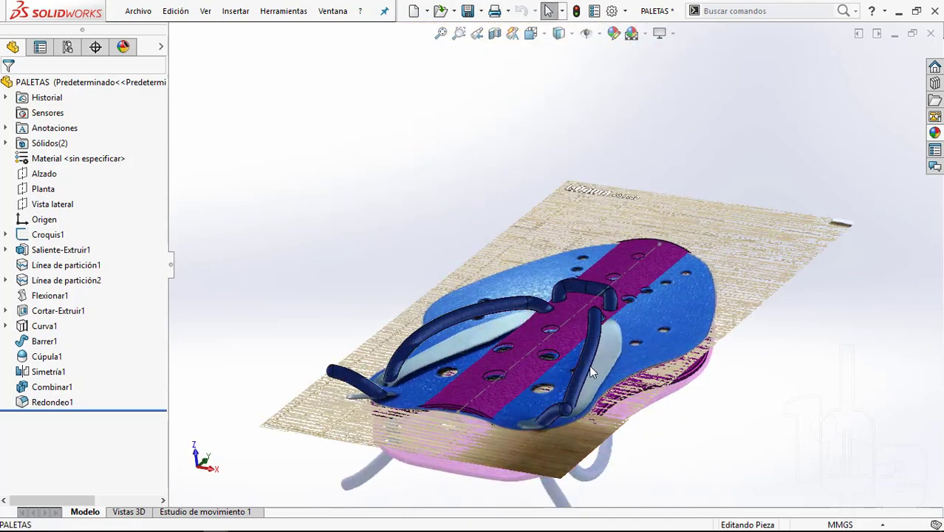
scroll(613, 414, down, 2)
Step: Close the PALETAS part and create a new part using IPS units
click(930, 34)
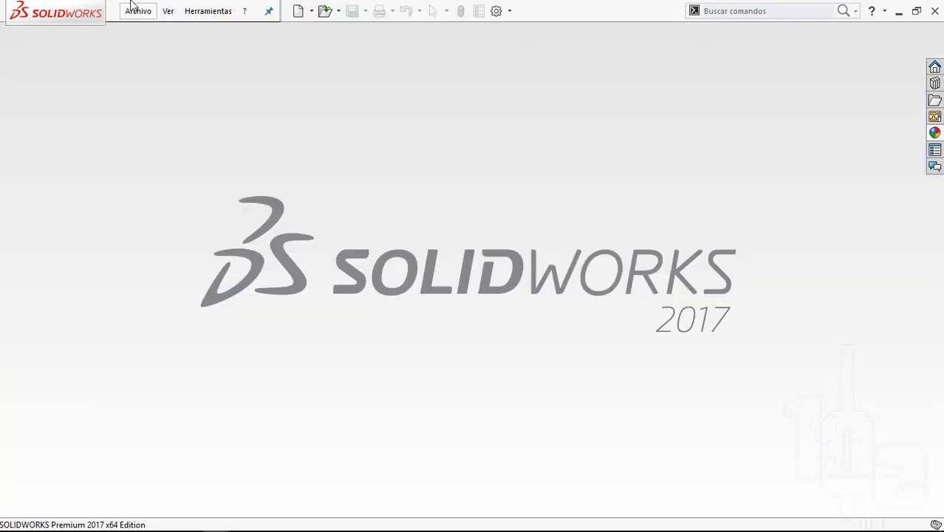
click(138, 11)
click(151, 30)
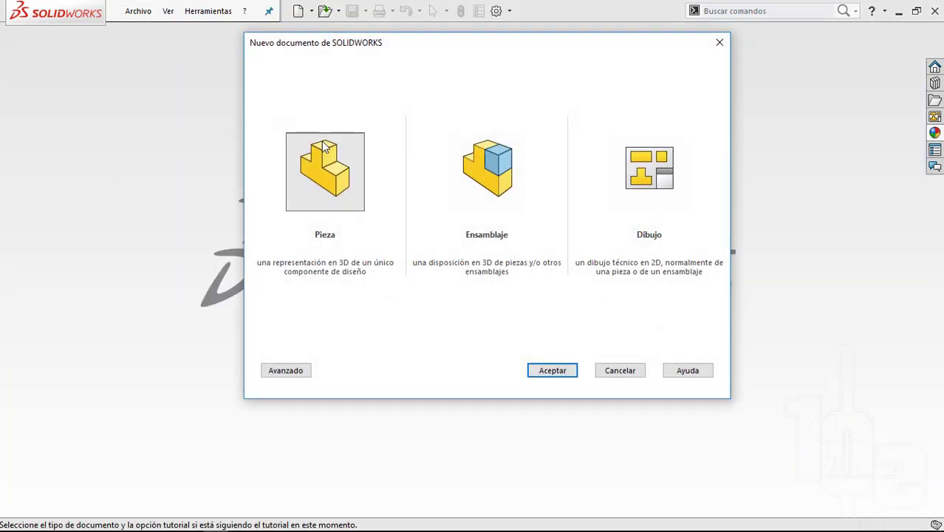
click(559, 366)
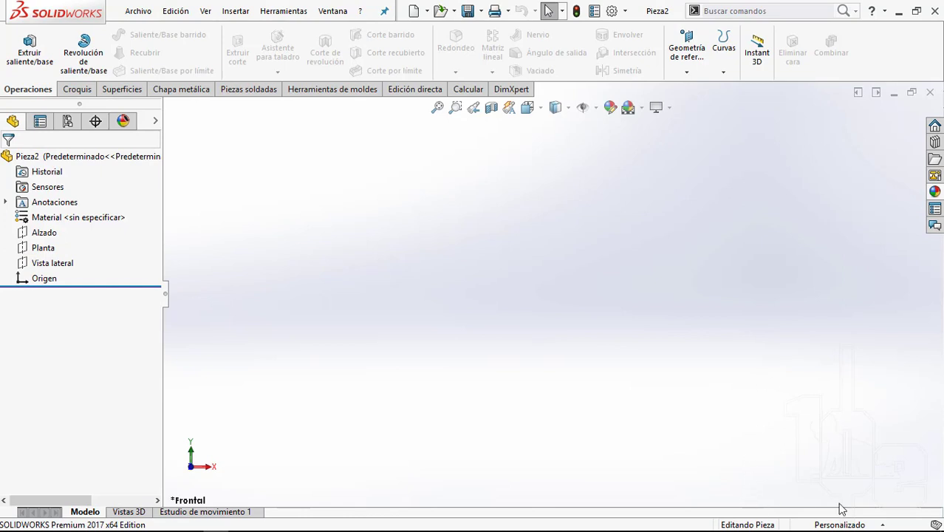
click(840, 524)
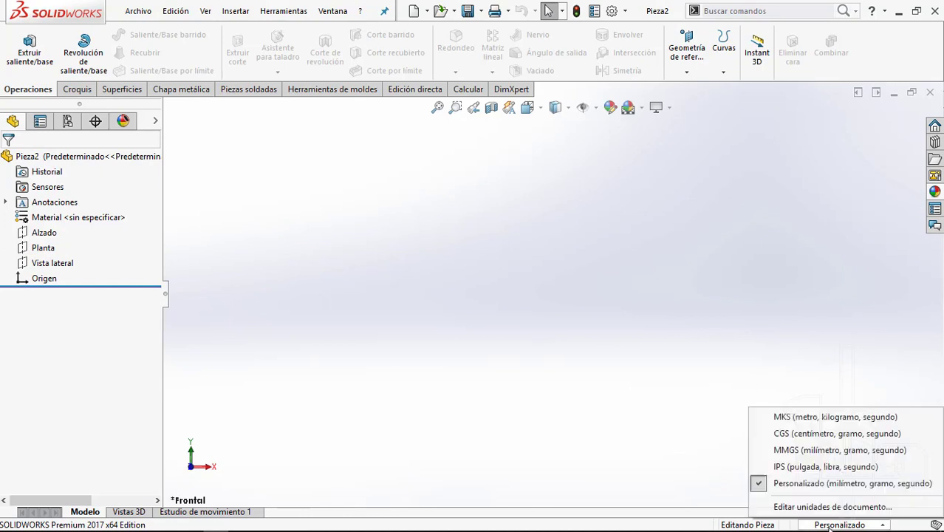
click(789, 465)
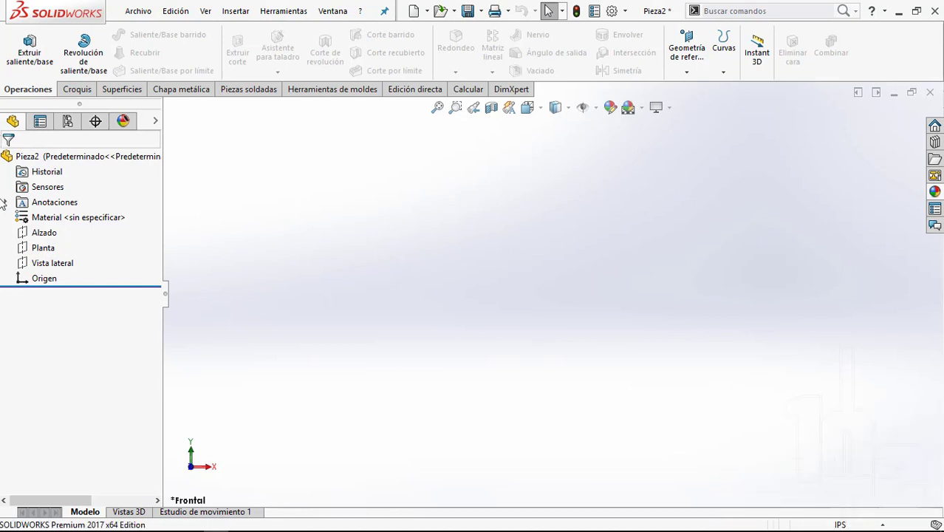
Step: Sketch a vertical line up from the origin on the front plane
click(44, 232)
click(49, 204)
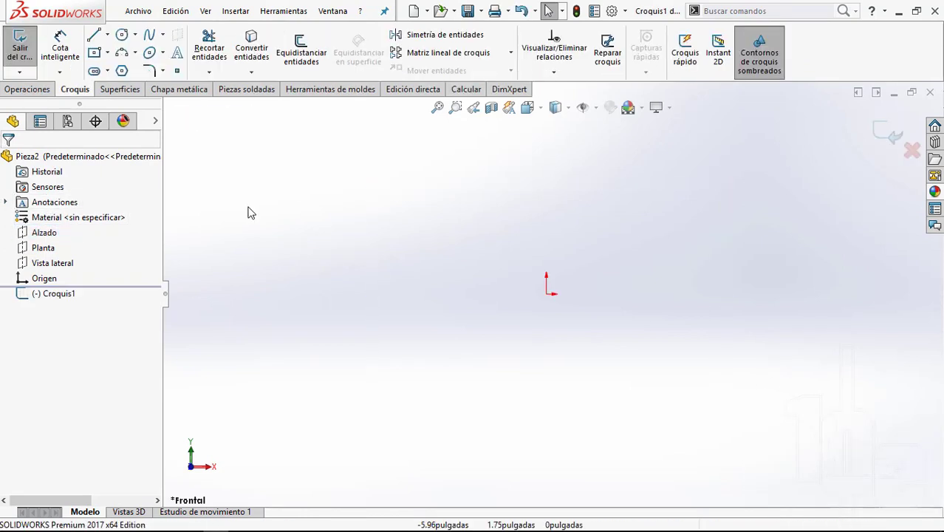
click(107, 35)
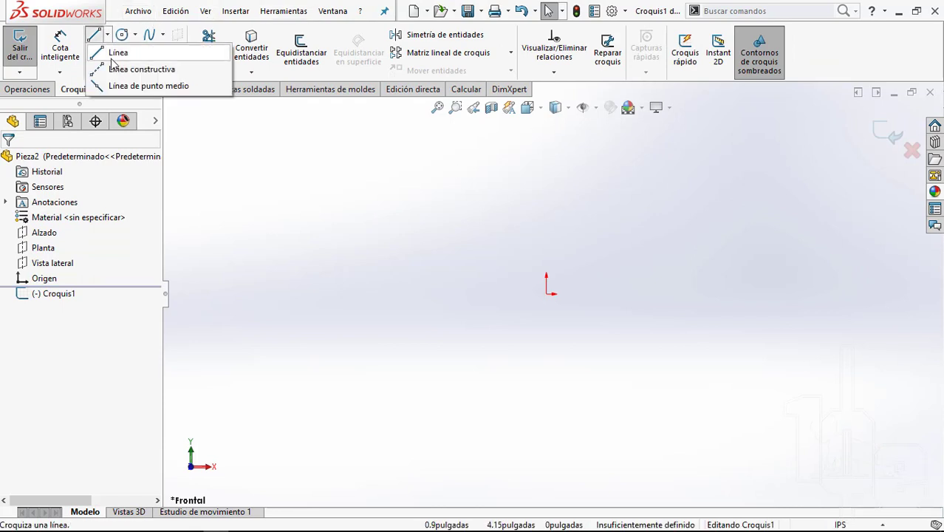
click(116, 49)
click(548, 294)
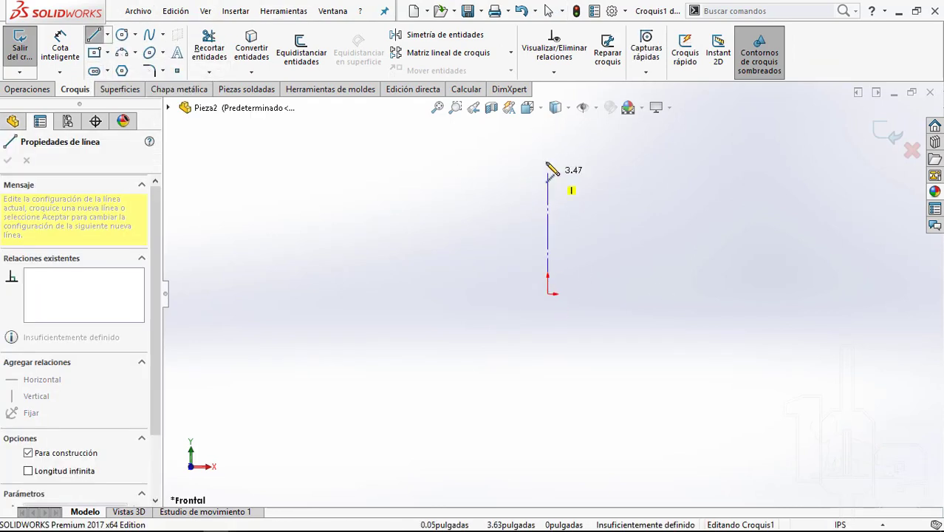
click(548, 161)
key(Escape)
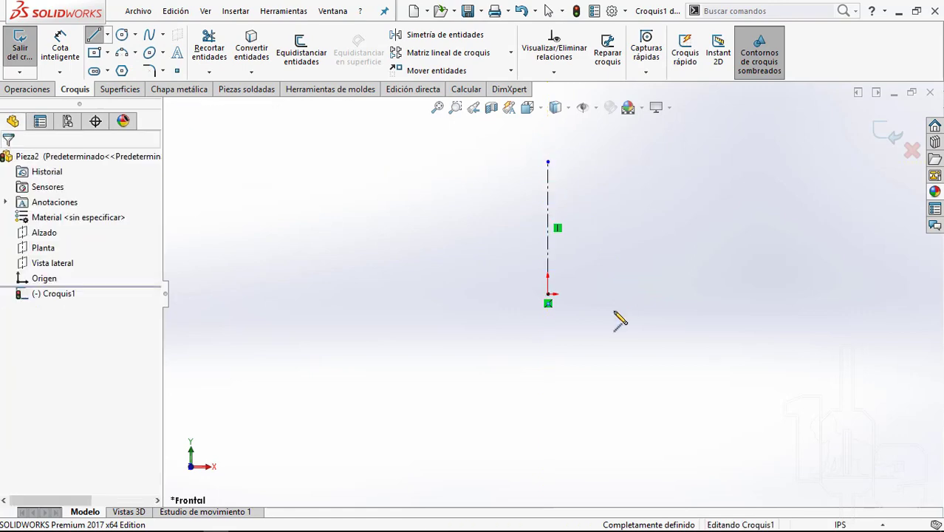
Step: Dimension the vertical line to 8 inches
right_drag(617, 317, 591, 259)
click(550, 211)
click(618, 220)
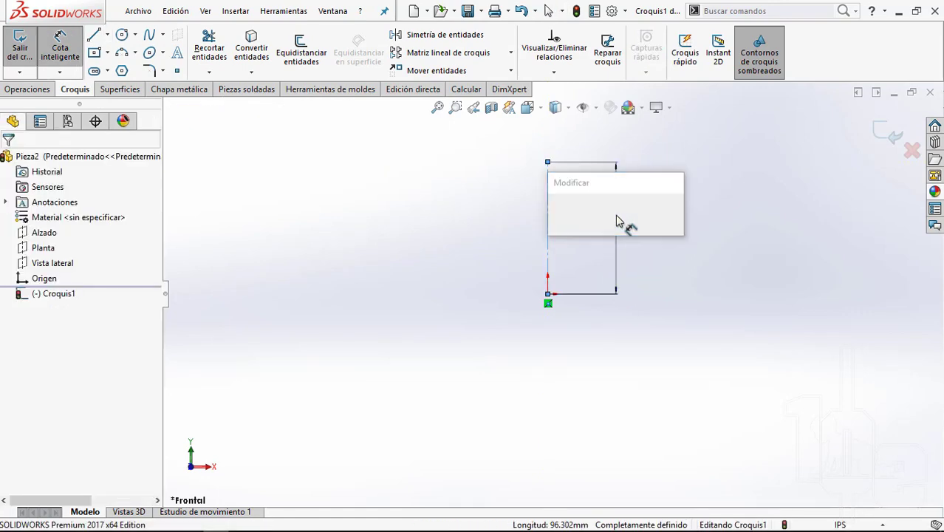
text(8)
key(Return)
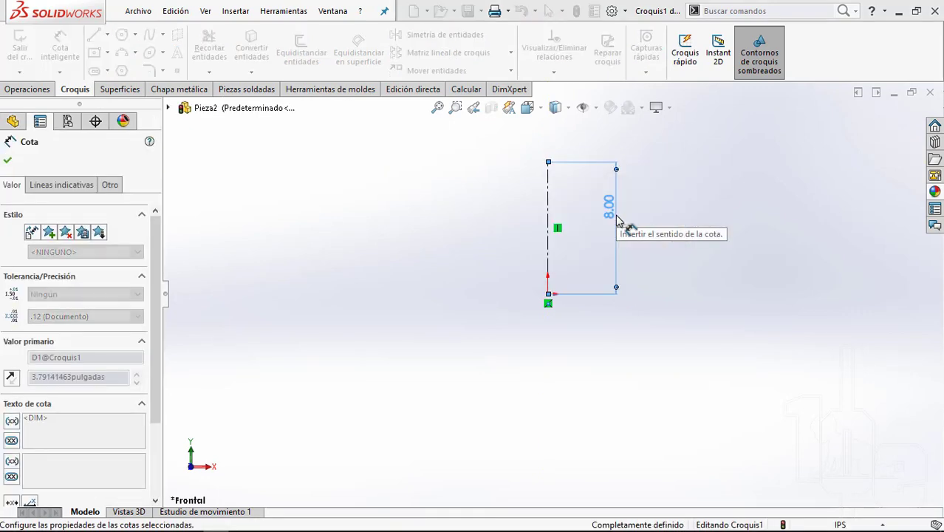
key(Escape)
scroll(597, 270, down, 2)
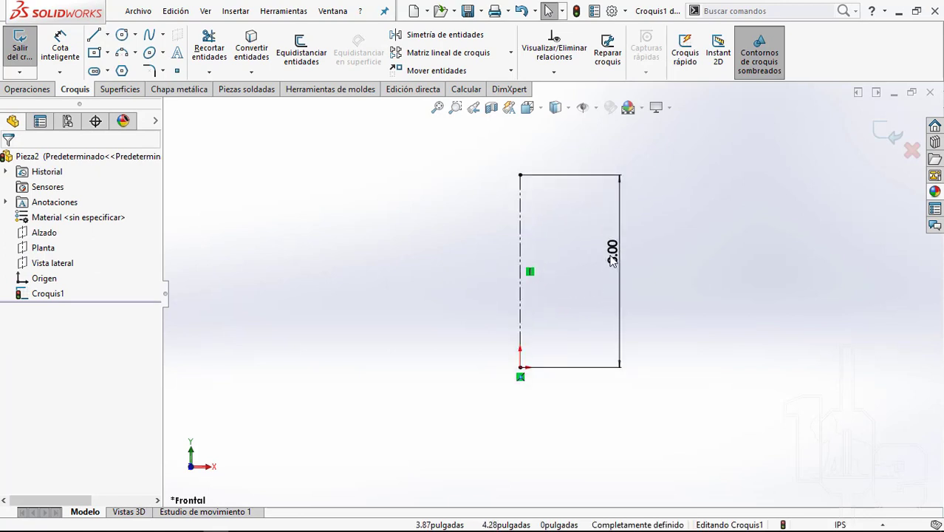
scroll(590, 235, down, 1)
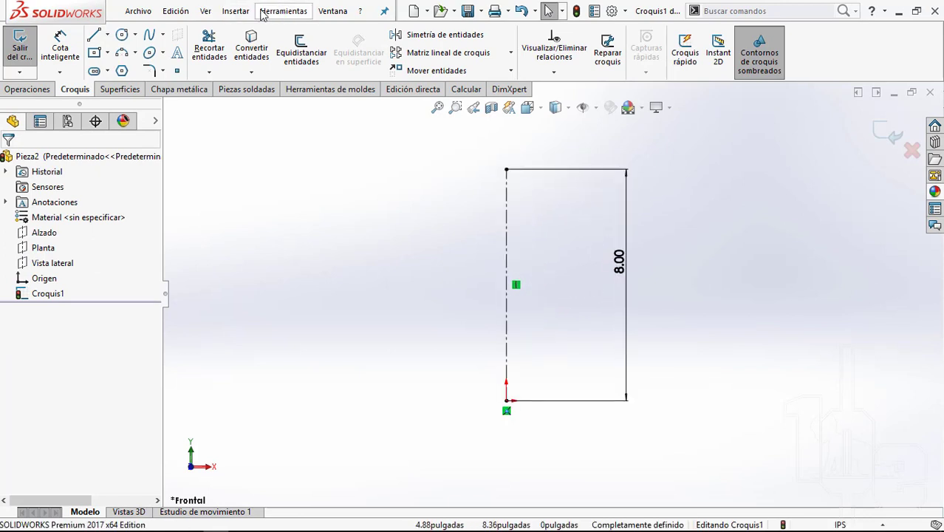
Step: Insert the PALETAS_1 photo file into Croquis1 as a sketch picture
click(283, 11)
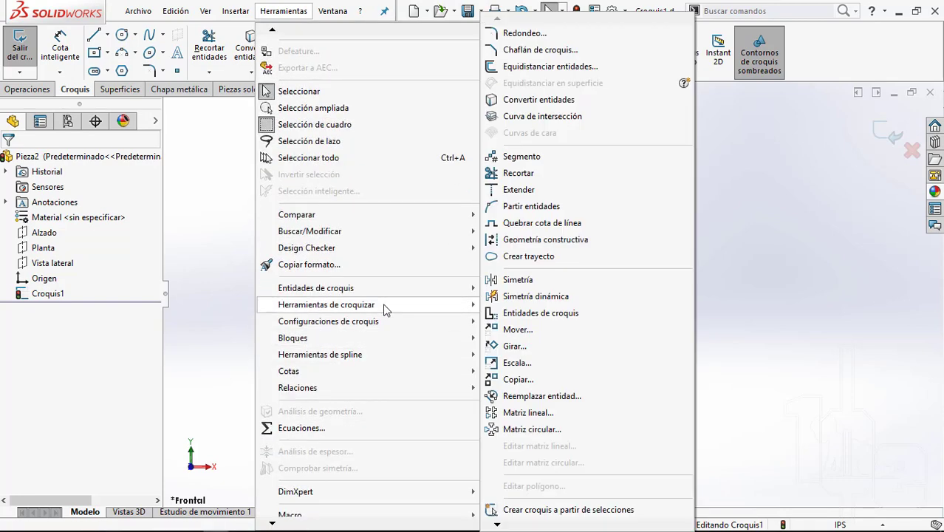
mouse_move(326, 304)
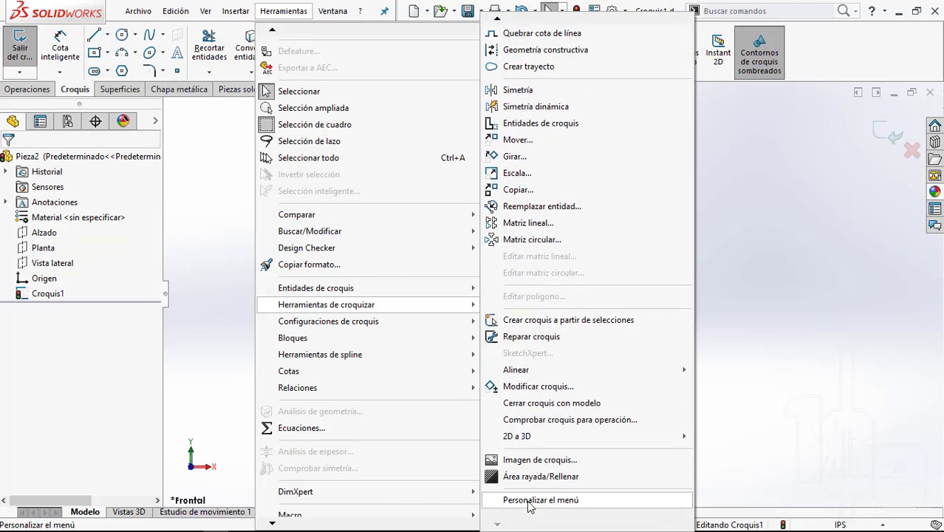
click(554, 460)
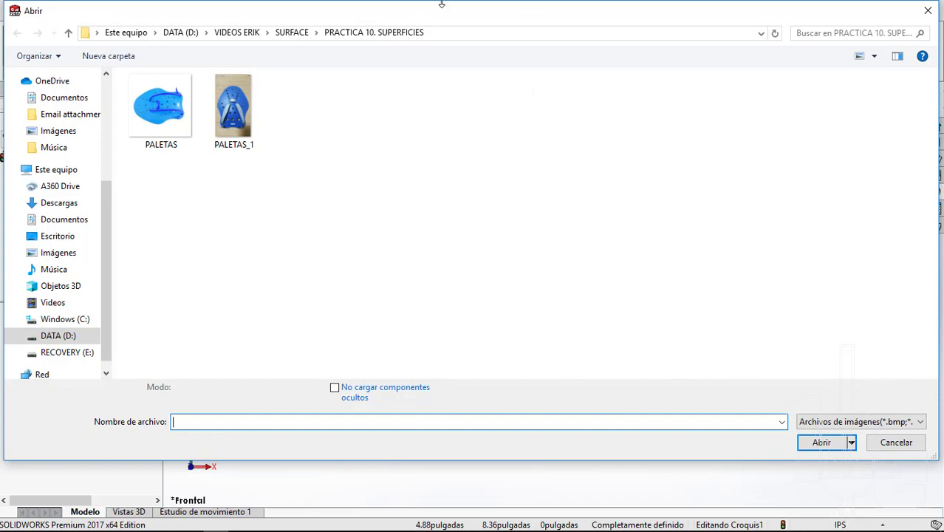
click(224, 100)
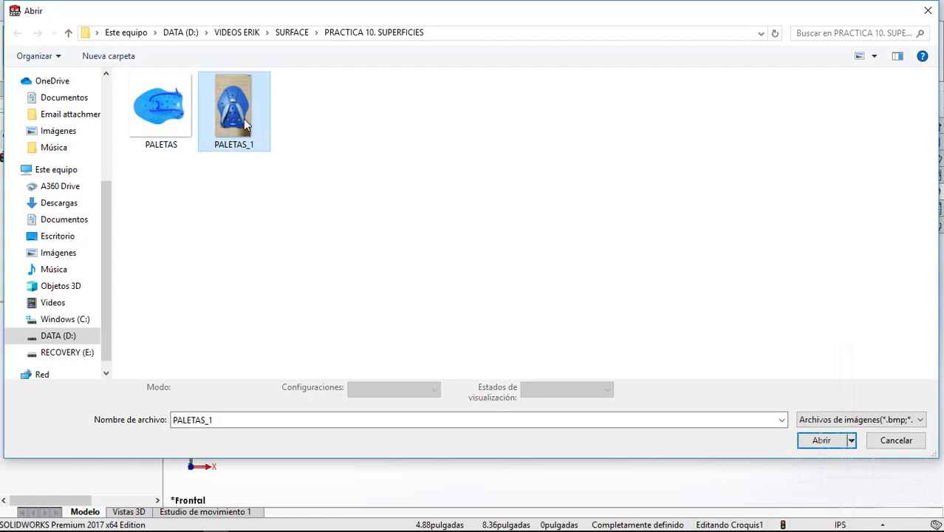
double_click(237, 124)
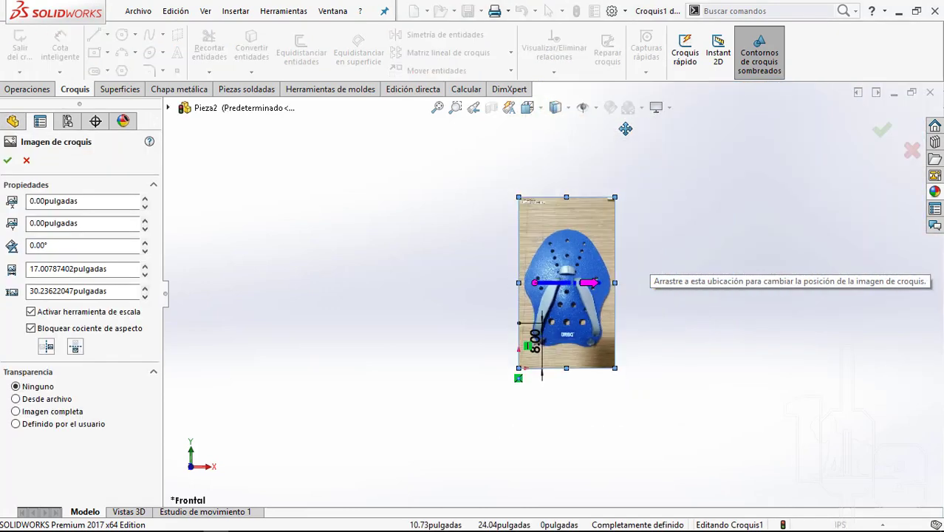
Step: Shrink the paddle photo using its corner handle
scroll(620, 131, down, 1)
scroll(617, 130, down, 1)
scroll(614, 126, down, 1)
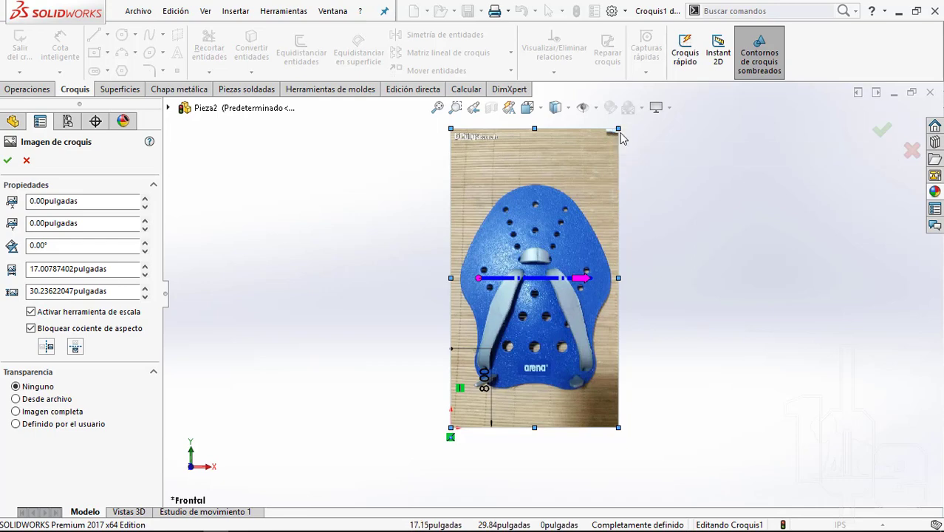
drag(619, 130, 474, 423)
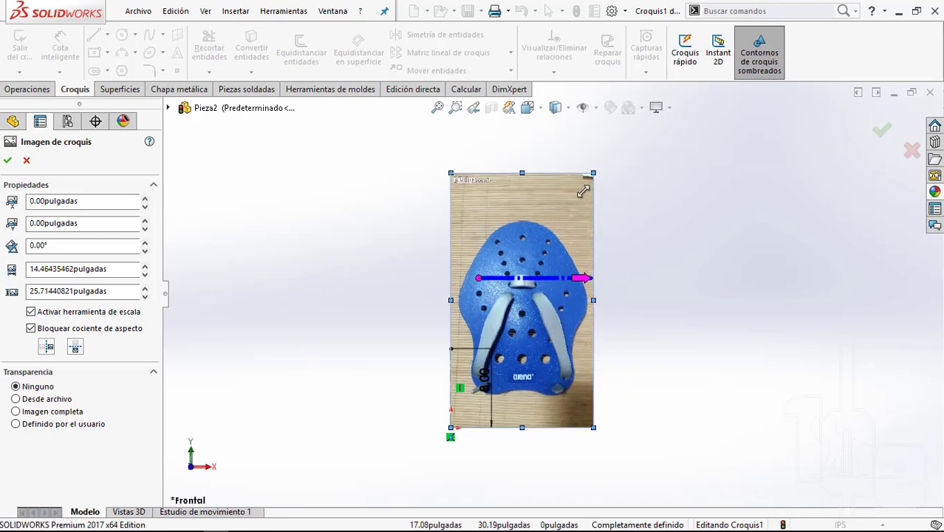
scroll(474, 423, down, 5)
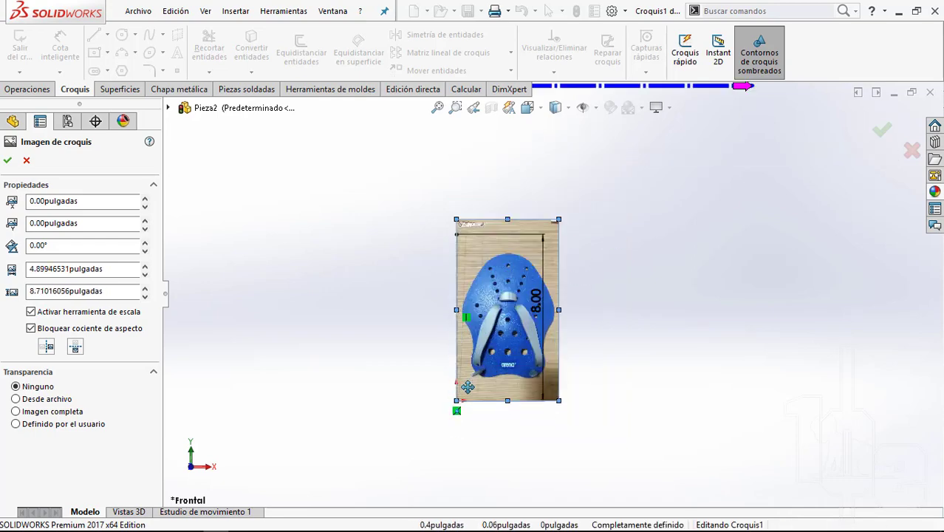
scroll(465, 417, down, 2)
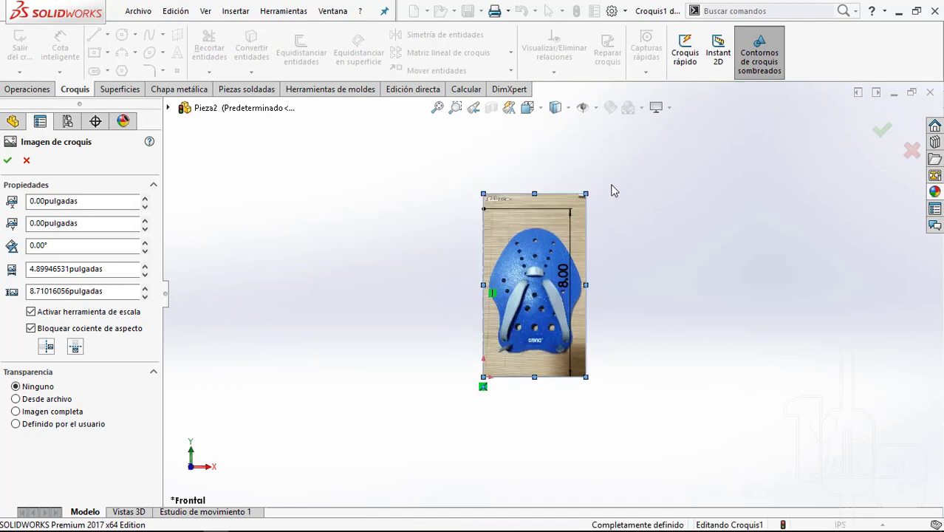
mouse_move(601, 149)
mouse_down()
mouse_move(579, 202)
mouse_move(616, 134)
mouse_up()
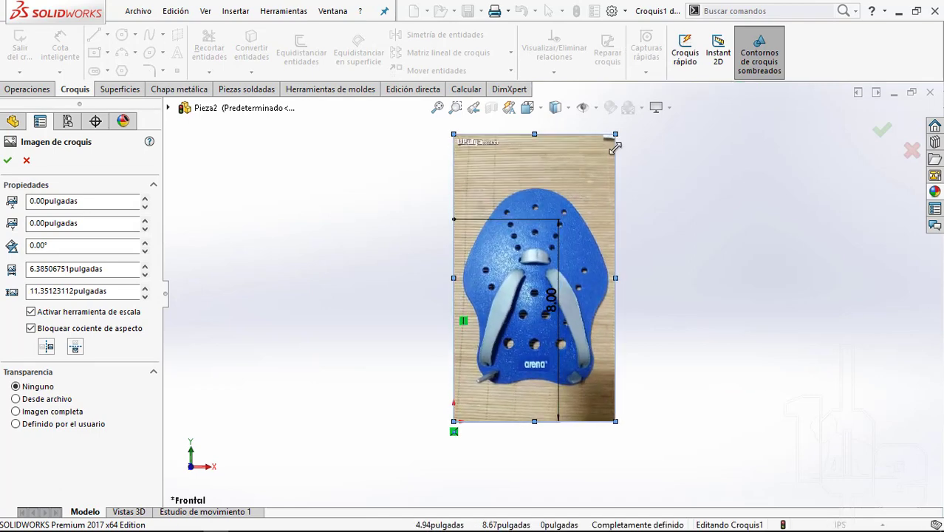
Step: Move the paddle photo left and down over the 8.00 dimension toward the origin
scroll(477, 412, down, 1)
drag(476, 367, 442, 420)
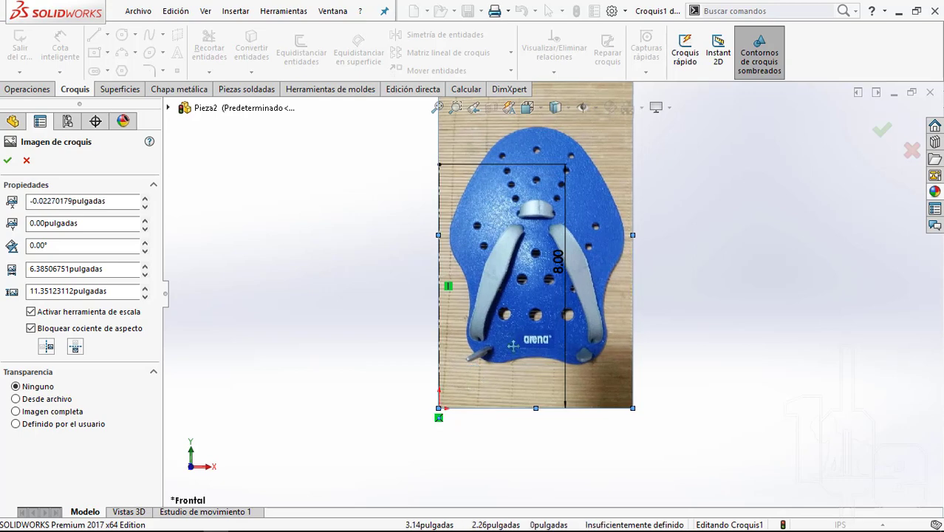
scroll(442, 420, down, 3)
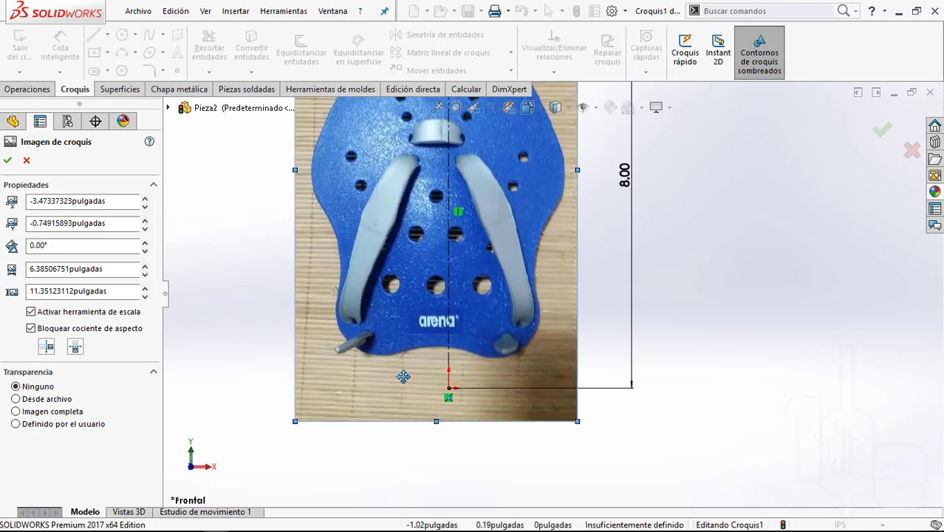
scroll(405, 374, down, 1)
drag(411, 374, 422, 433)
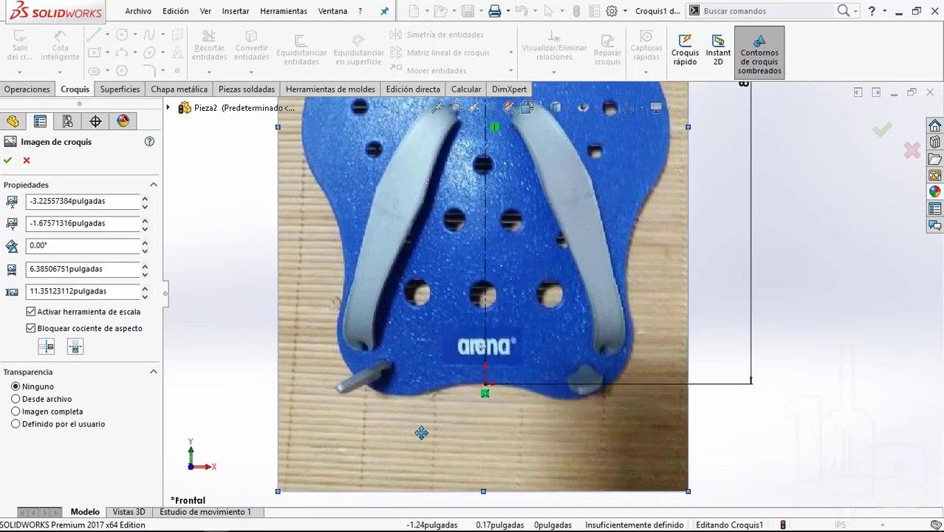
scroll(485, 383, down, 2)
scroll(485, 383, down, 2)
scroll(579, 239, up, 7)
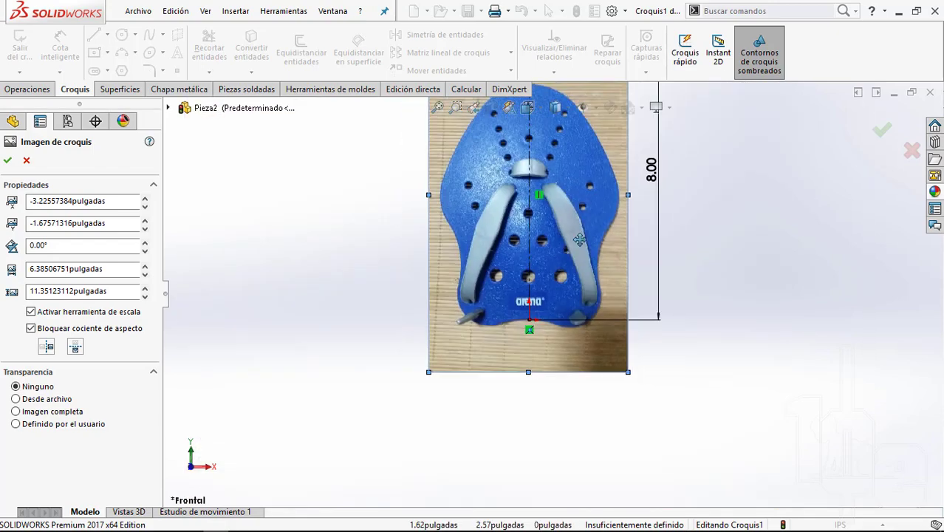
scroll(580, 238, up, 2)
scroll(606, 171, down, 2)
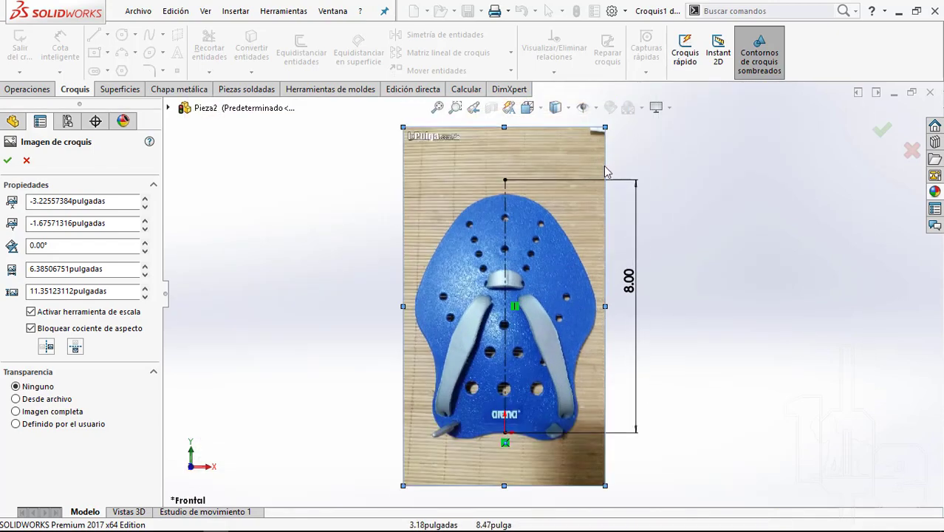
scroll(604, 170, down, 2)
Step: Enlarge the photo slightly and line the paddle's bottom edge up with the origin
drag(594, 152, 604, 132)
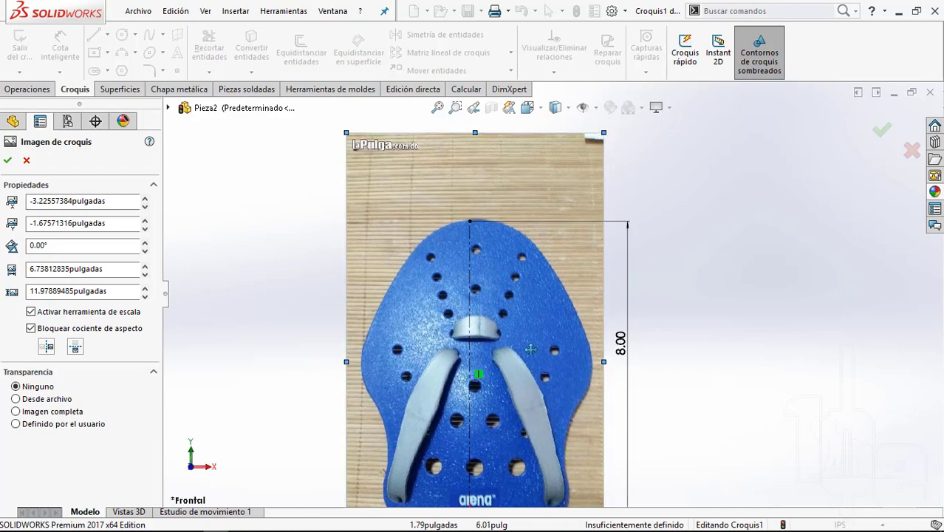
scroll(491, 495, down, 2)
scroll(506, 401, down, 2)
scroll(518, 423, down, 2)
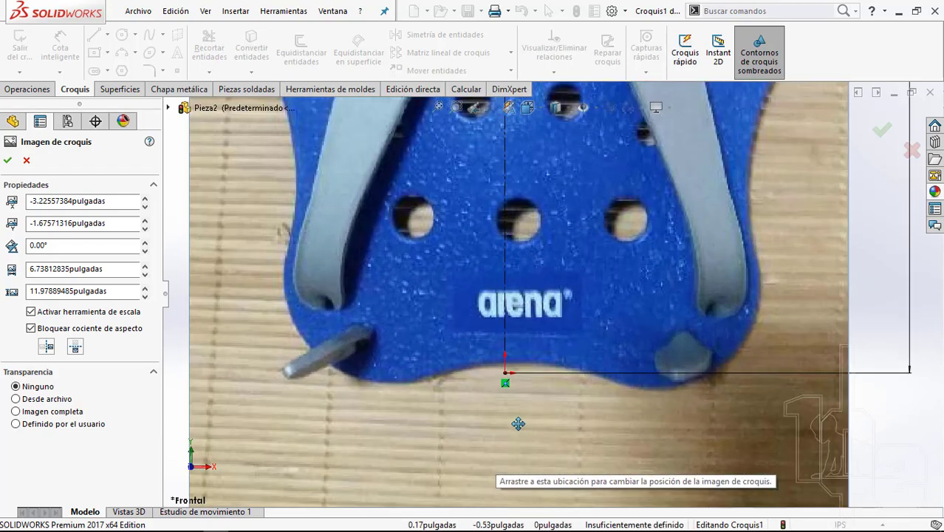
drag(518, 423, 502, 432)
scroll(532, 295, up, 3)
scroll(584, 176, up, 3)
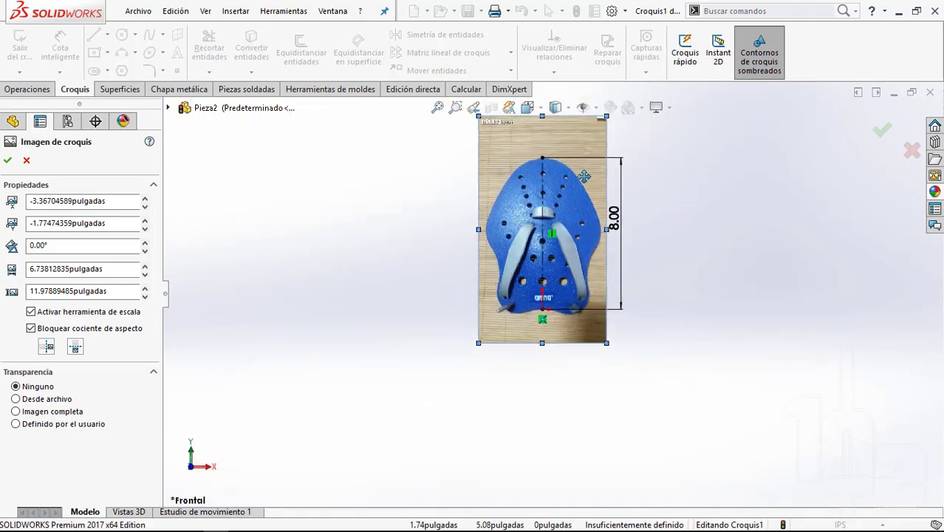
scroll(584, 176, down, 2)
scroll(551, 164, up, 1)
scroll(599, 189, down, 1)
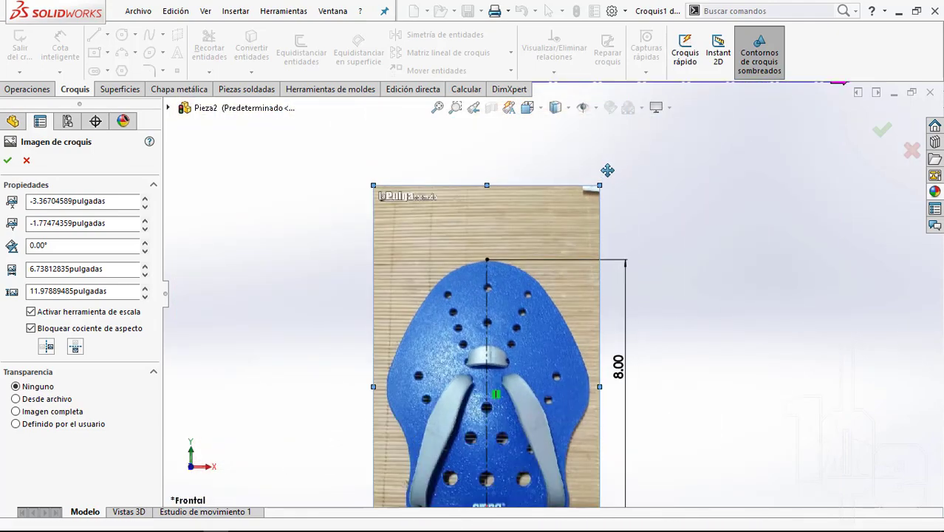
Step: Fine-tune the photo to 6.83 x 12.14 in so the paddle spans the 8.00 dimension
drag(601, 185, 604, 179)
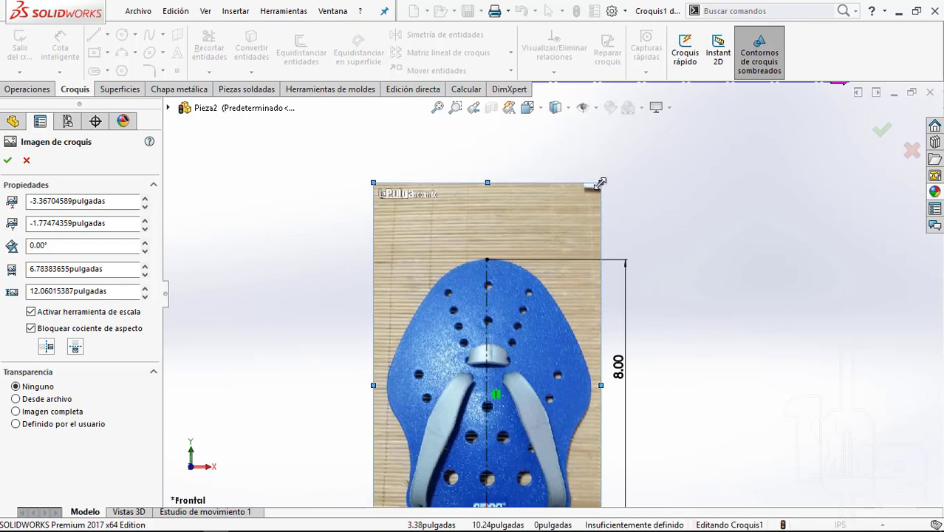
scroll(546, 350, up, 3)
scroll(525, 332, down, 4)
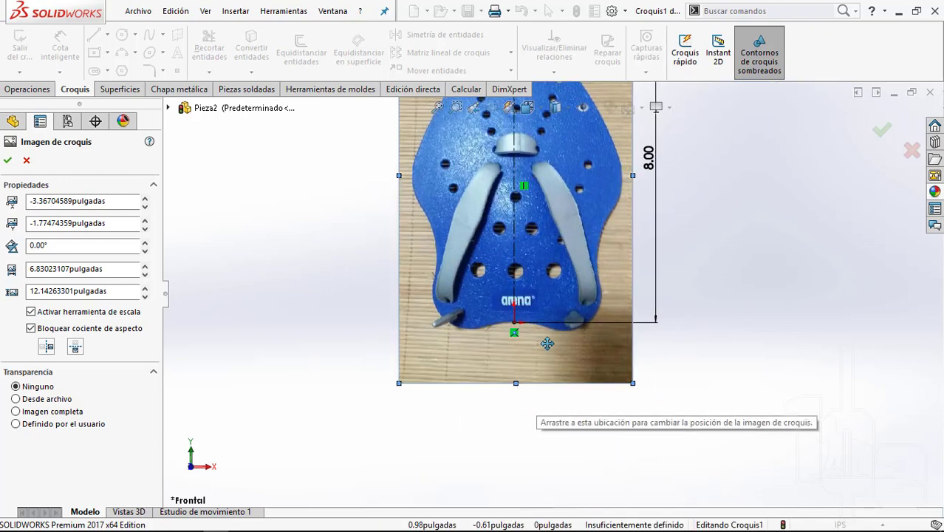
scroll(506, 321, down, 2)
drag(506, 320, 503, 322)
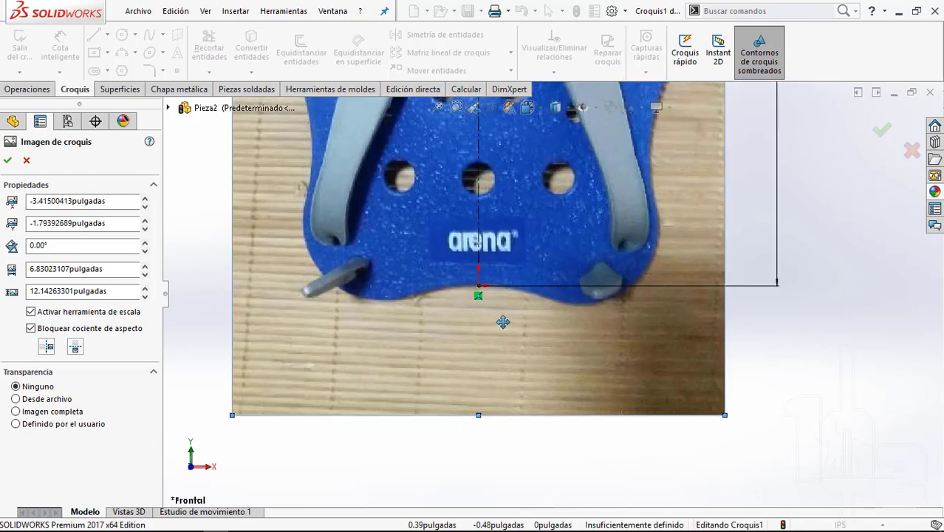
scroll(510, 303, up, 4)
scroll(561, 177, up, 1)
scroll(545, 169, down, 2)
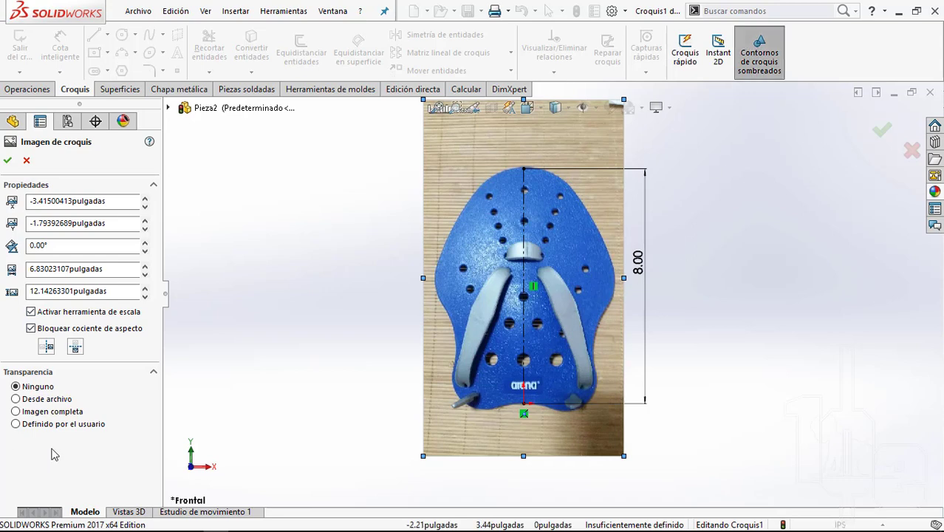
Step: Apply user-defined transparency sampling the tan wood colour, with tolerance and transparency 1.00
click(16, 425)
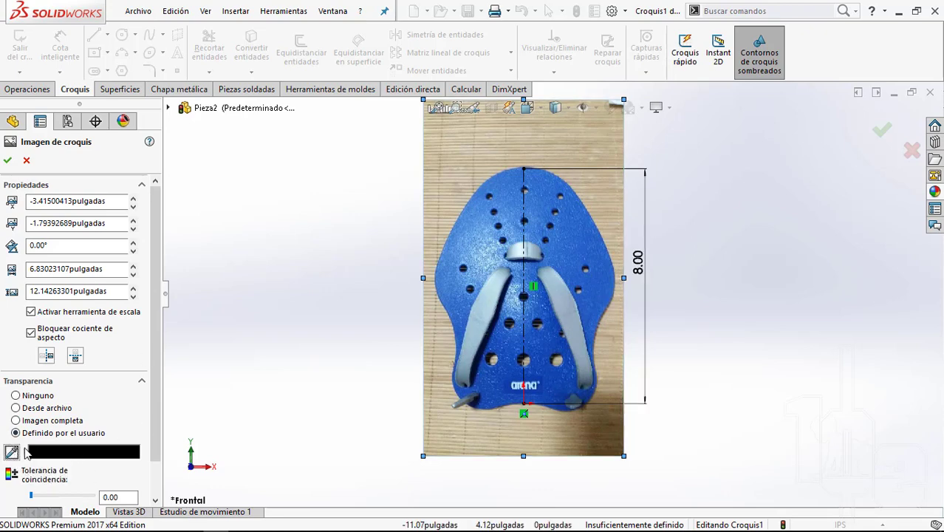
click(13, 452)
scroll(580, 202, down, 1)
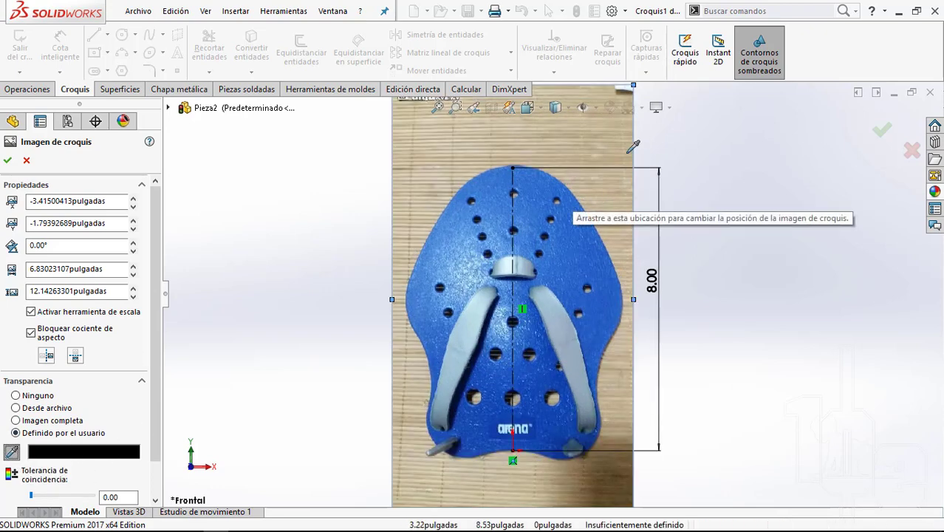
click(616, 200)
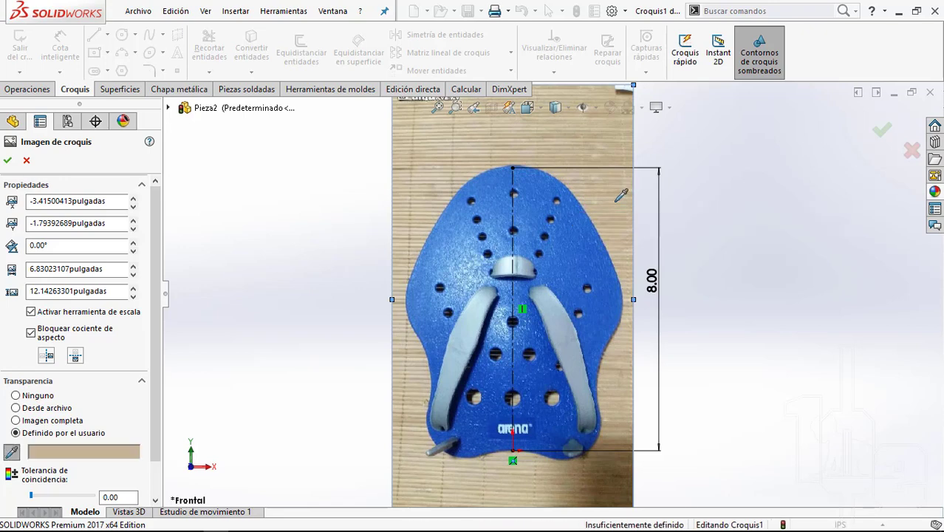
scroll(148, 446, down, 2)
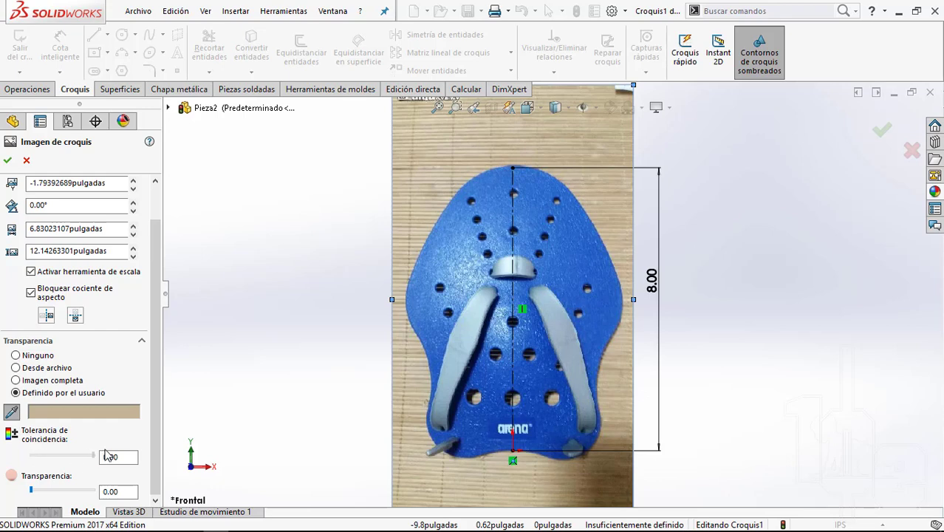
key(Return)
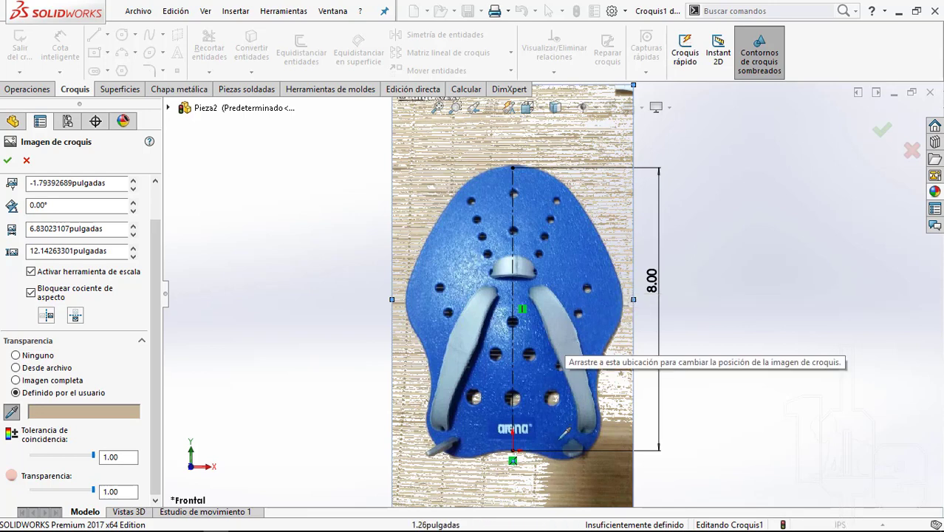
scroll(643, 221, down, 1)
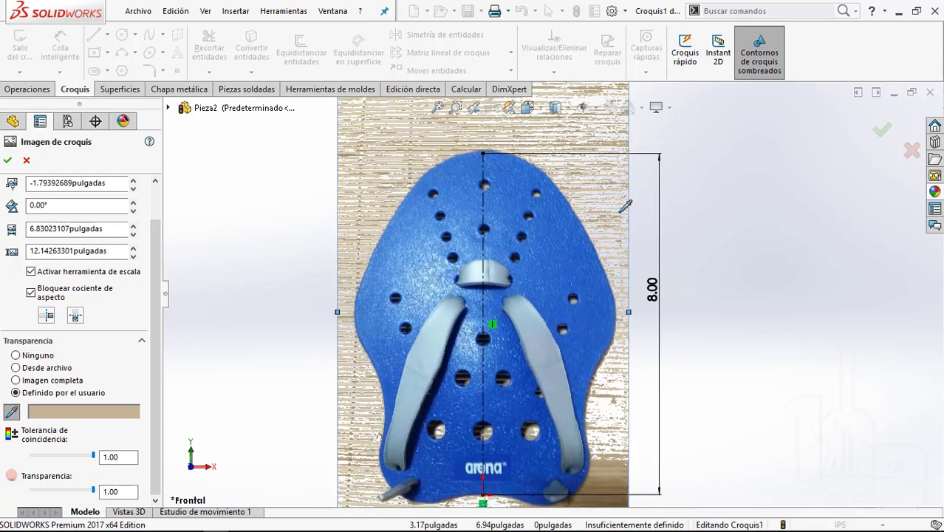
Step: Finish the picture settings and draw trial circles on the three centre-line holes
click(8, 160)
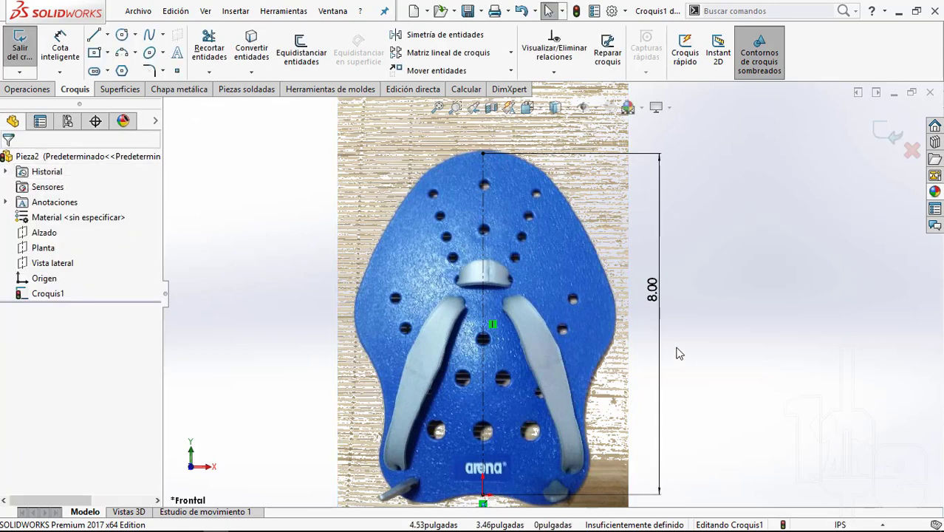
scroll(680, 353, up, 1)
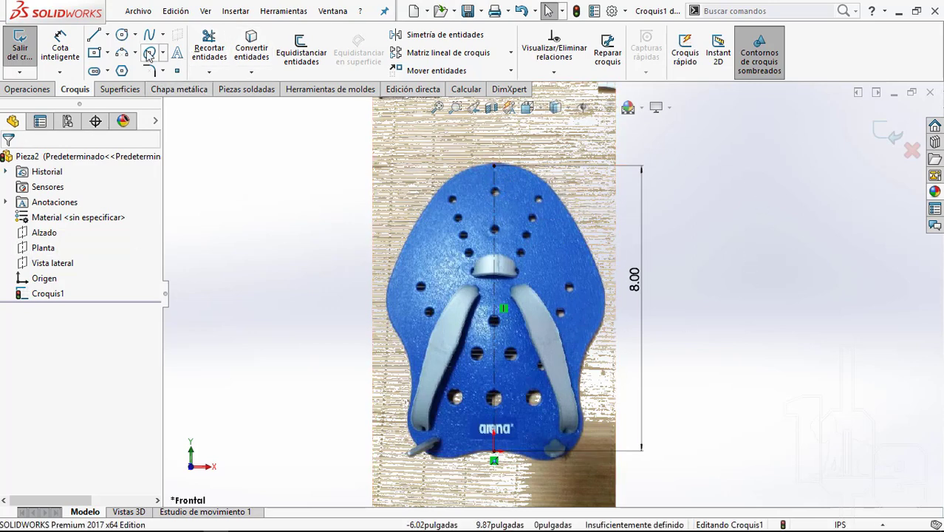
scroll(521, 215, down, 2)
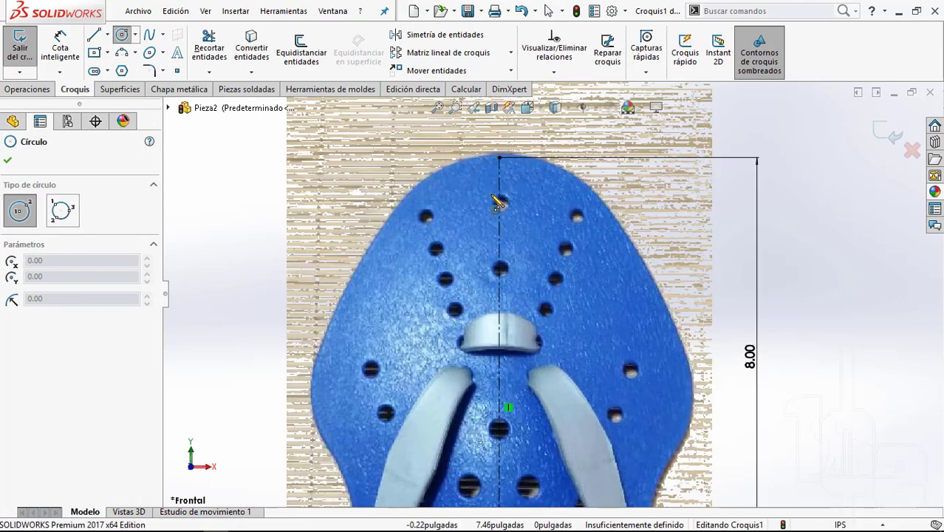
scroll(517, 222, down, 3)
click(509, 214)
click(527, 214)
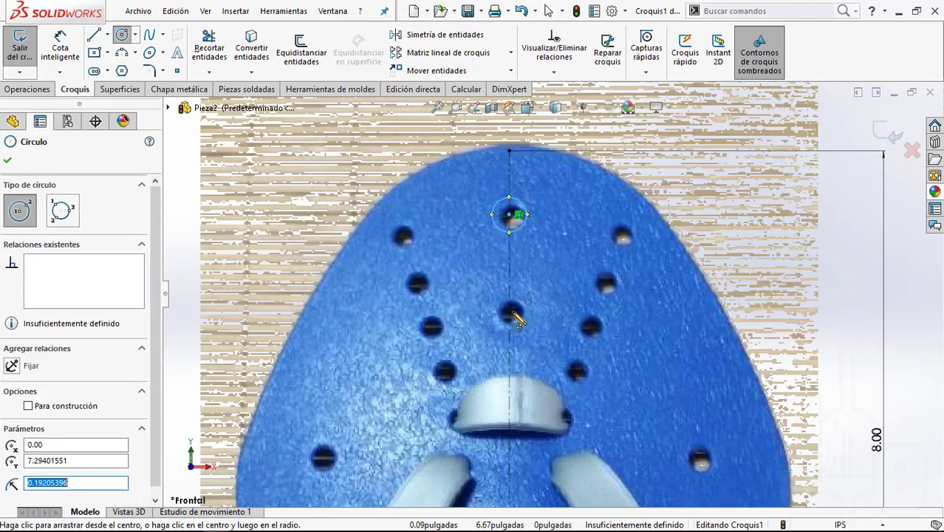
click(509, 314)
click(524, 322)
scroll(543, 403, up, 3)
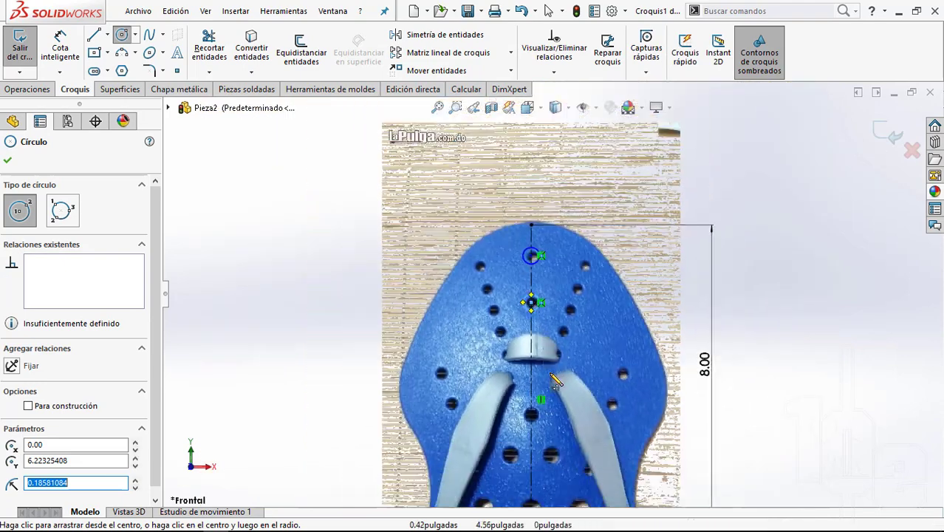
scroll(539, 444, down, 2)
scroll(540, 443, down, 2)
click(523, 396)
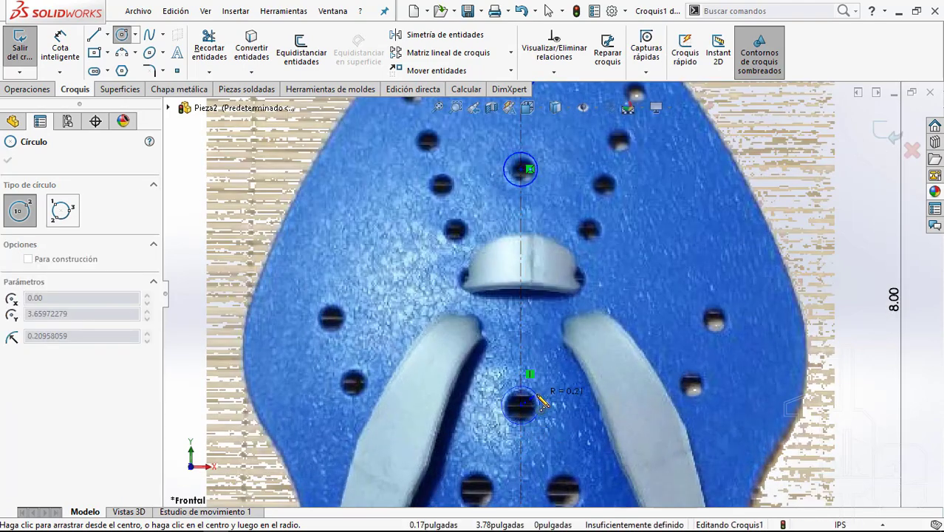
click(532, 404)
scroll(527, 322, up, 1)
scroll(526, 316, up, 3)
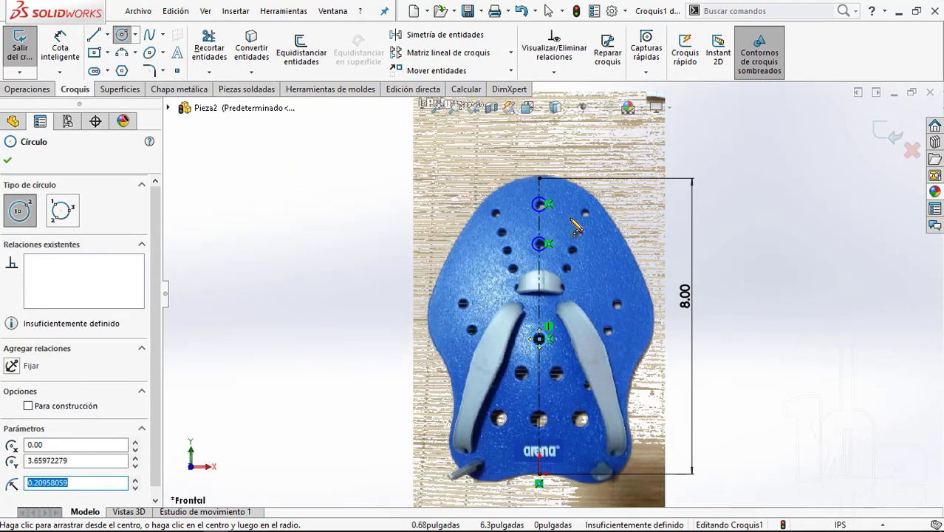
key(Escape)
Step: Delete all three trial circles from the sketch
scroll(569, 211, down, 2)
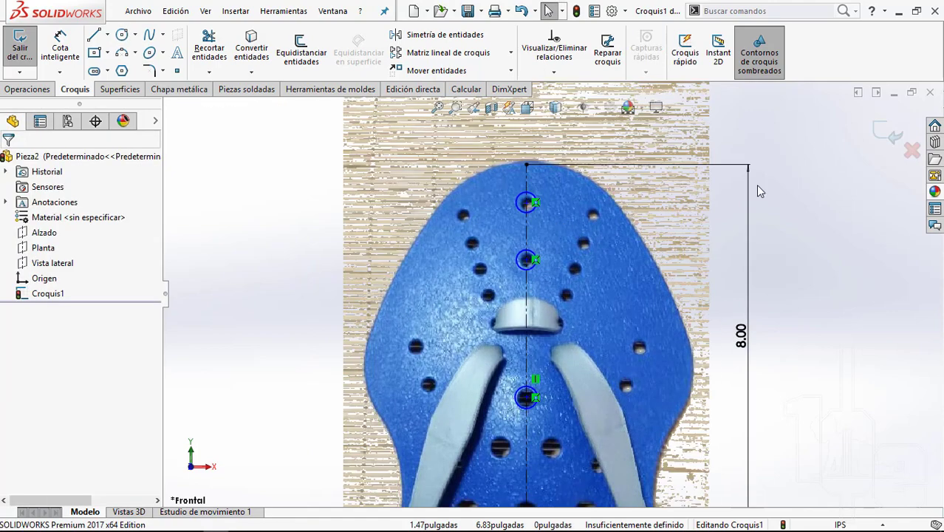
scroll(561, 299, up, 1)
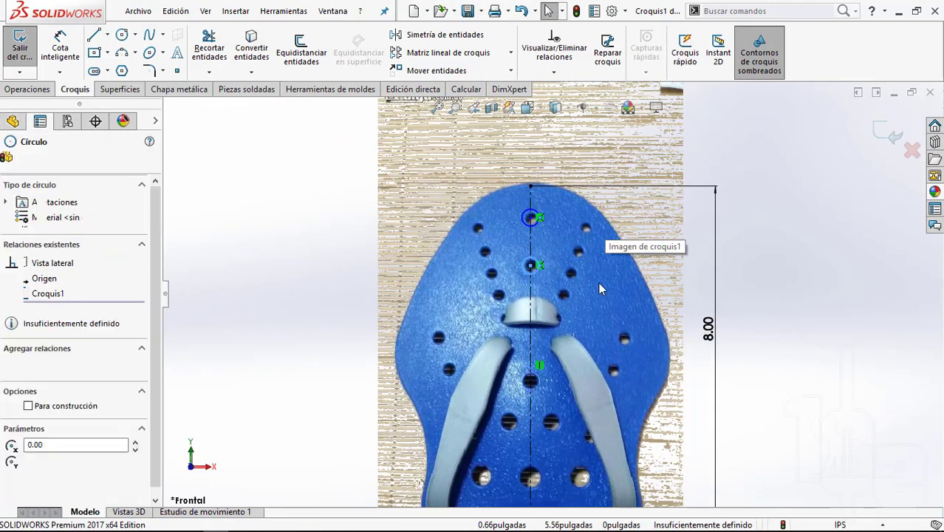
key(Delete)
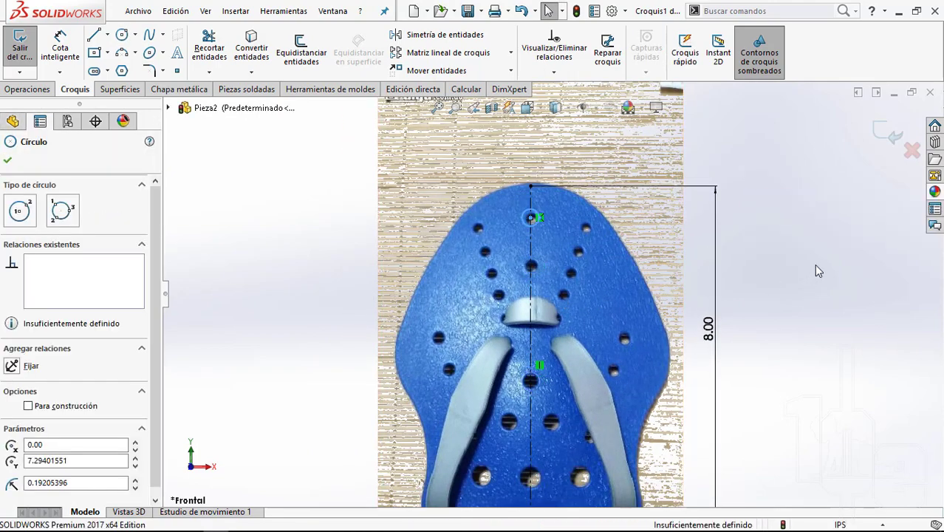
key(Delete)
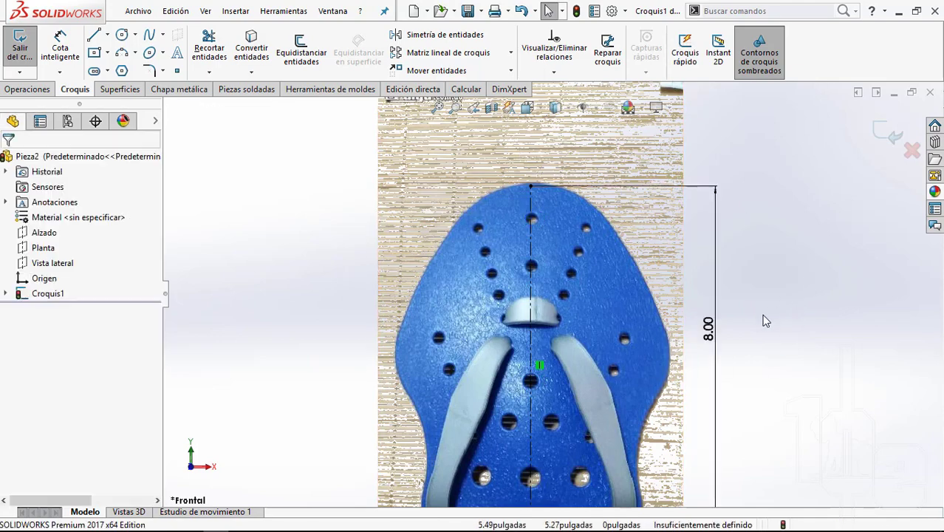
scroll(591, 403, up, 1)
scroll(595, 400, up, 1)
scroll(595, 401, down, 1)
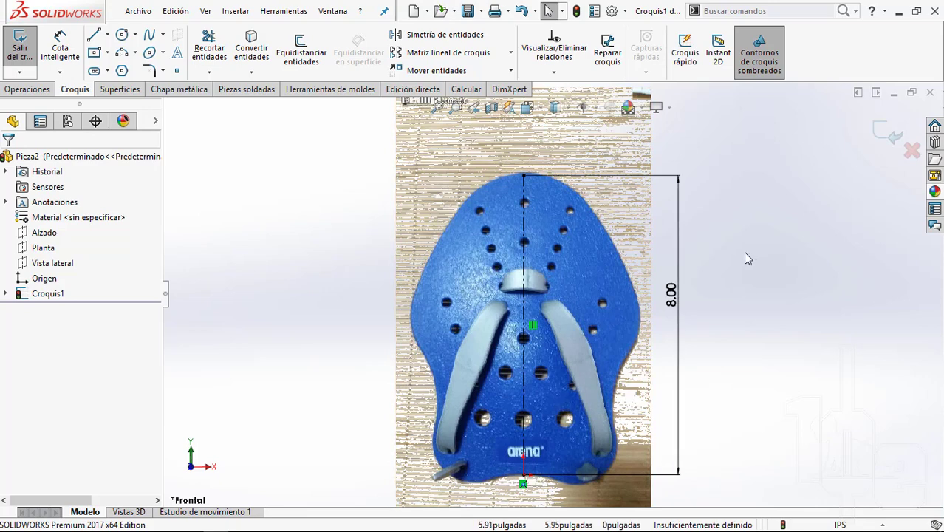
Step: Exit Croquis1 and start a new sketch on the Alzado plane
click(890, 128)
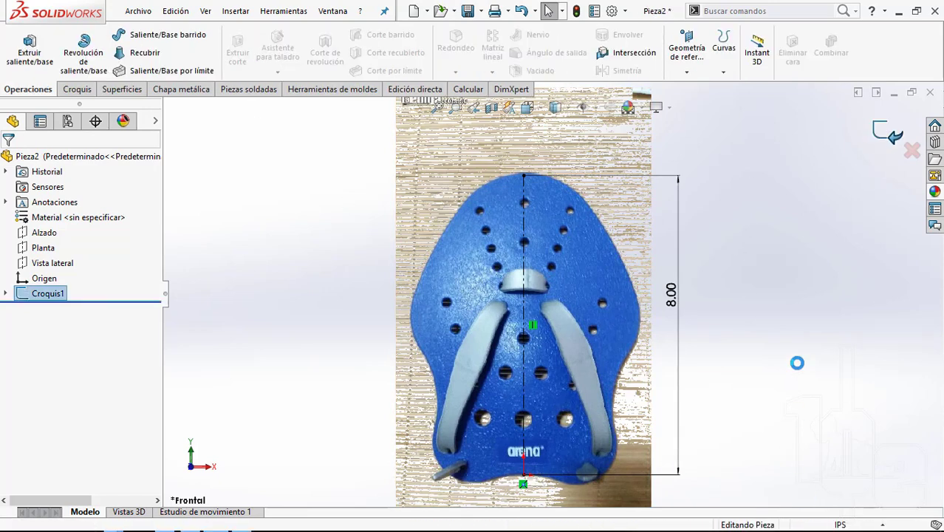
click(47, 294)
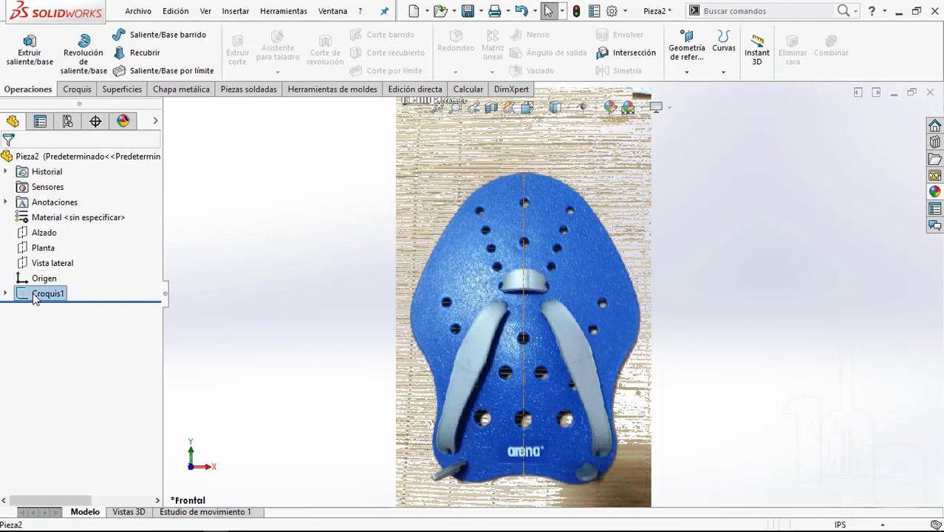
click(303, 298)
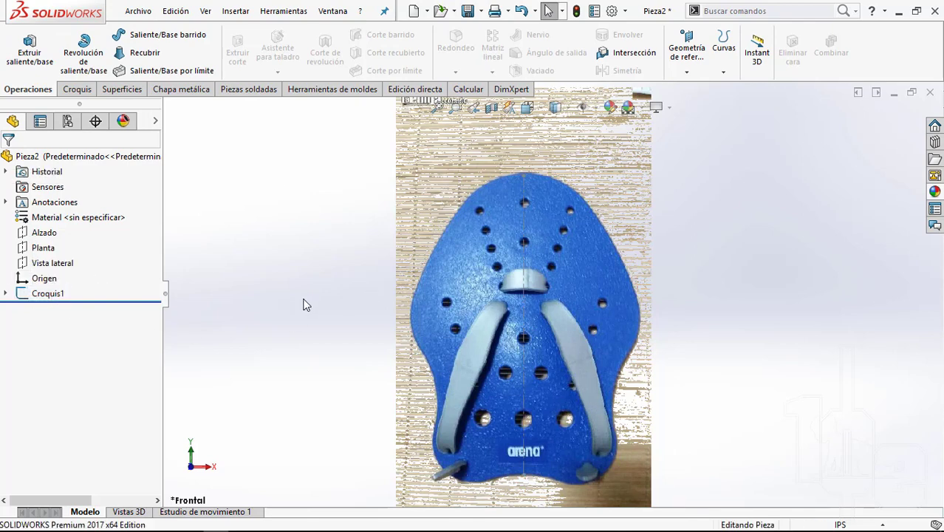
click(50, 232)
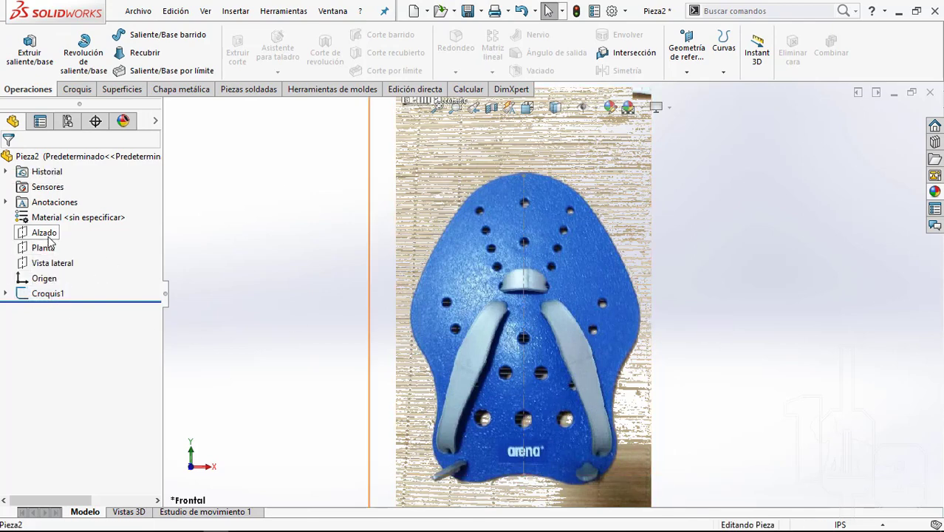
click(59, 219)
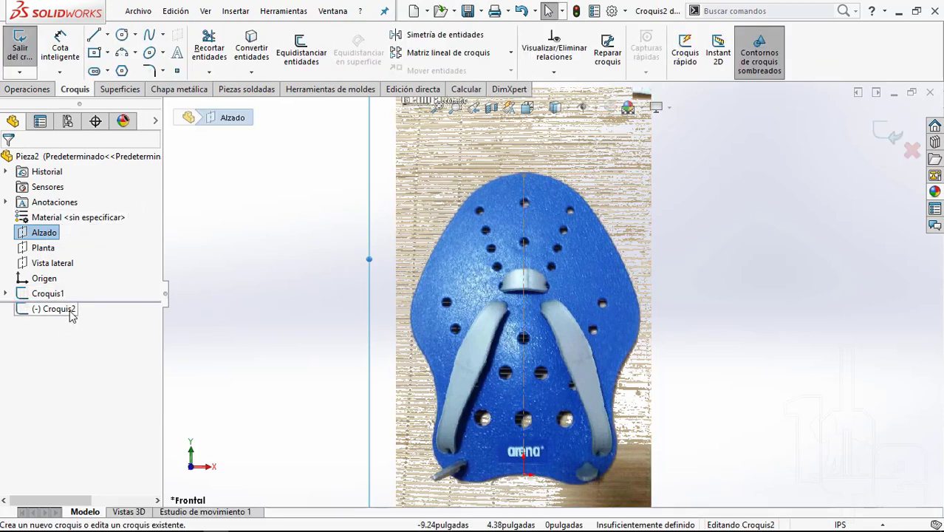
Step: Expand and collapse Croquis1, then select the paddle sketch picture for reference
click(7, 295)
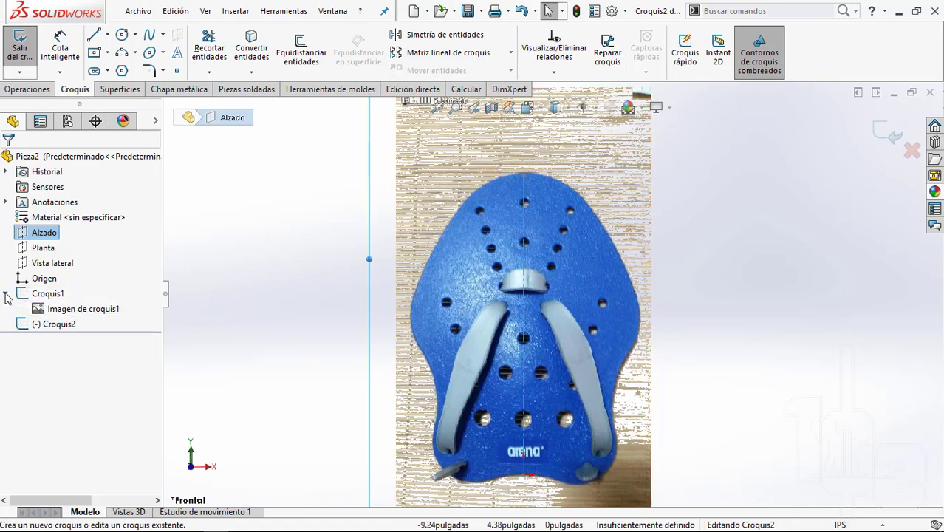
click(6, 294)
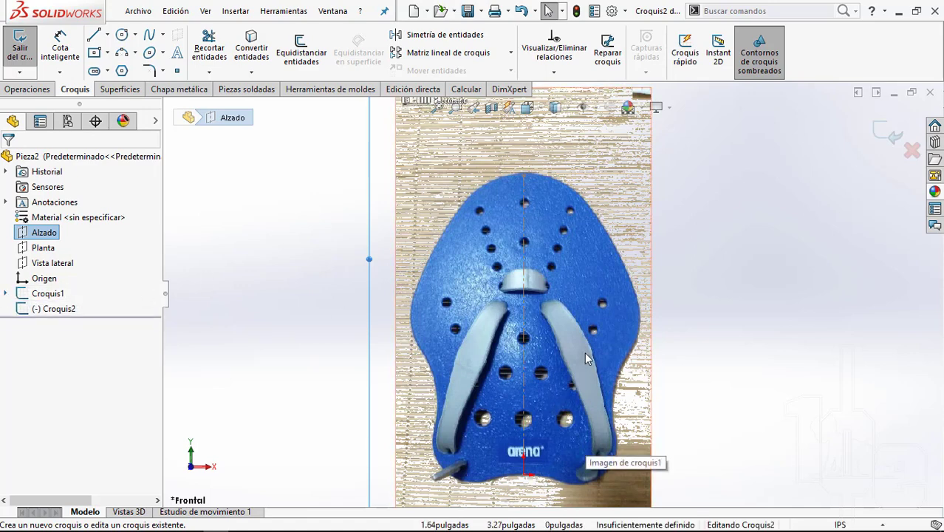
scroll(528, 185, down, 2)
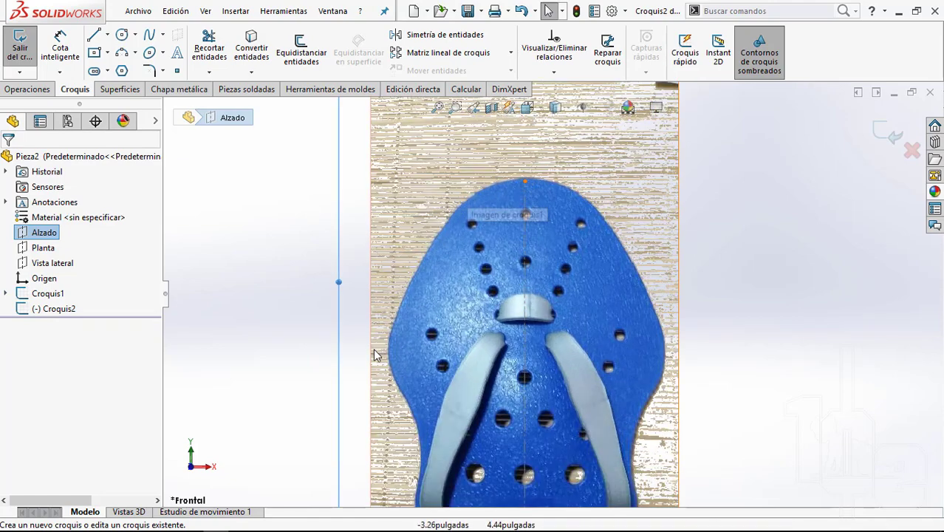
click(434, 256)
scroll(554, 291, up, 3)
scroll(551, 432, down, 2)
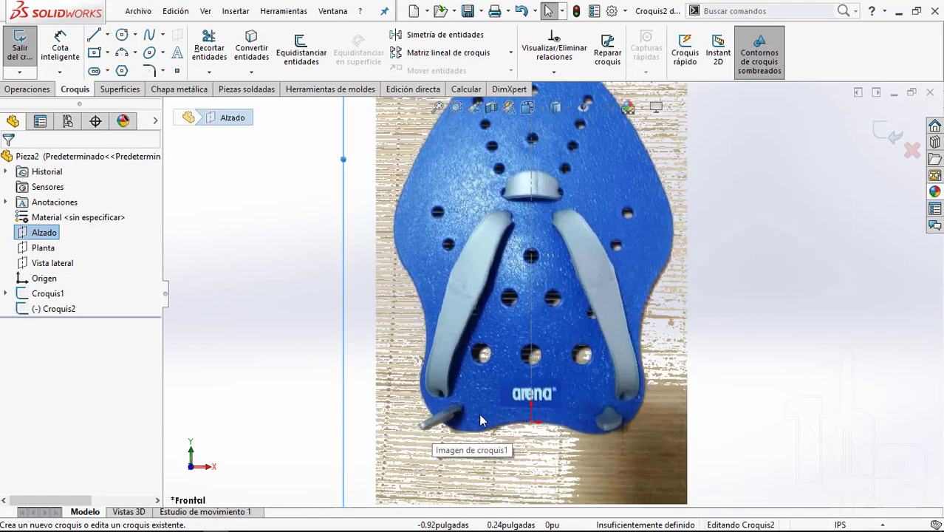
scroll(517, 221, up, 1)
scroll(744, 278, up, 1)
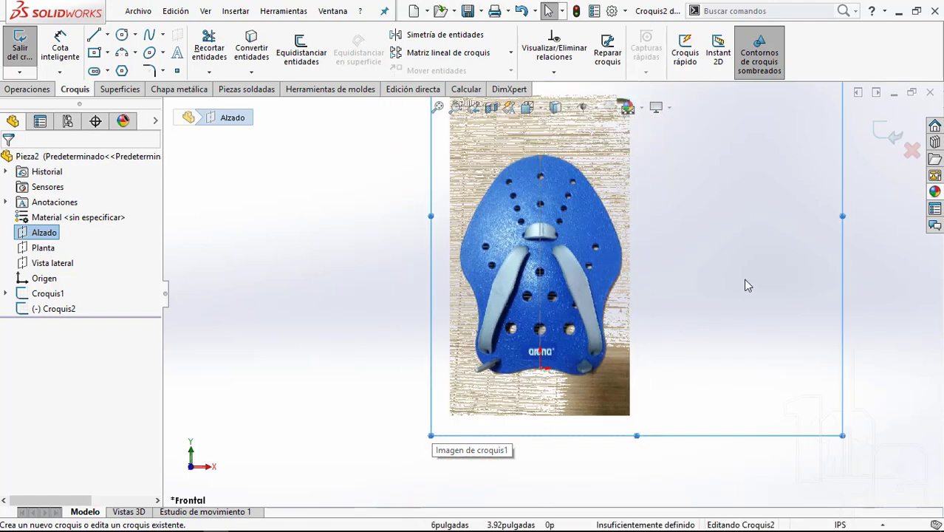
scroll(669, 224, down, 2)
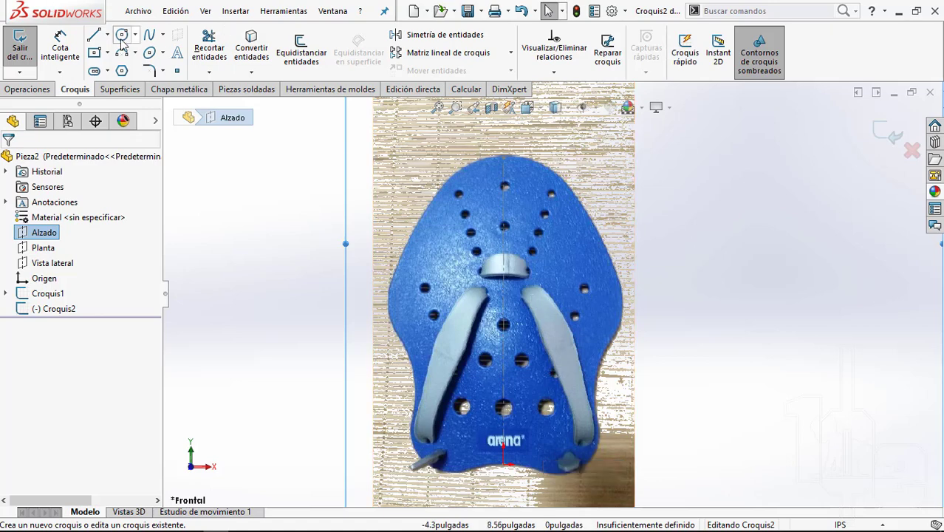
Step: Trace a spline from the paddle's top edge down along its upper-left edge
click(149, 37)
scroll(532, 140, down, 1)
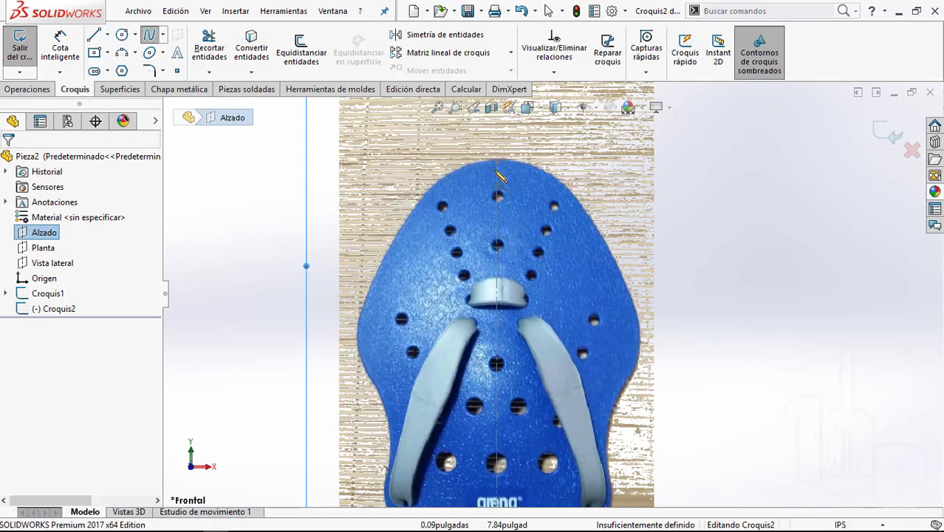
click(496, 163)
click(448, 173)
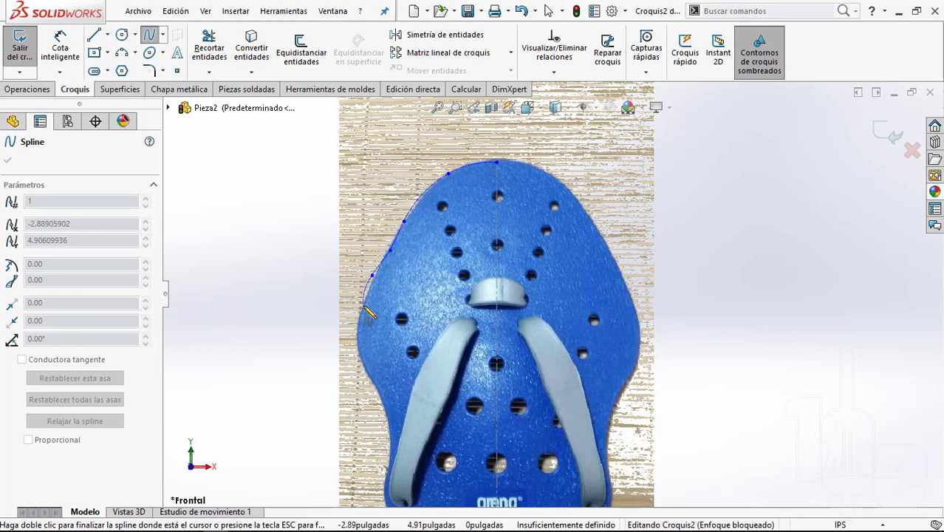
click(361, 361)
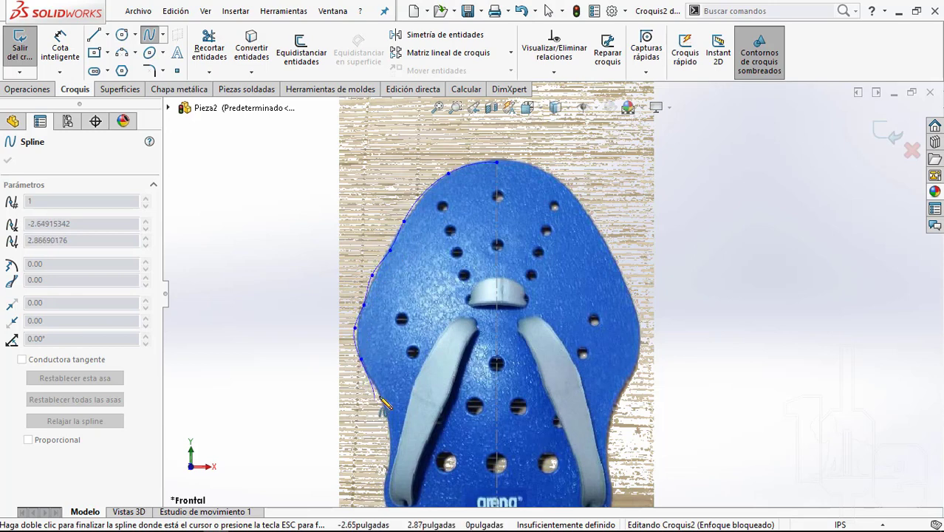
double_click(383, 401)
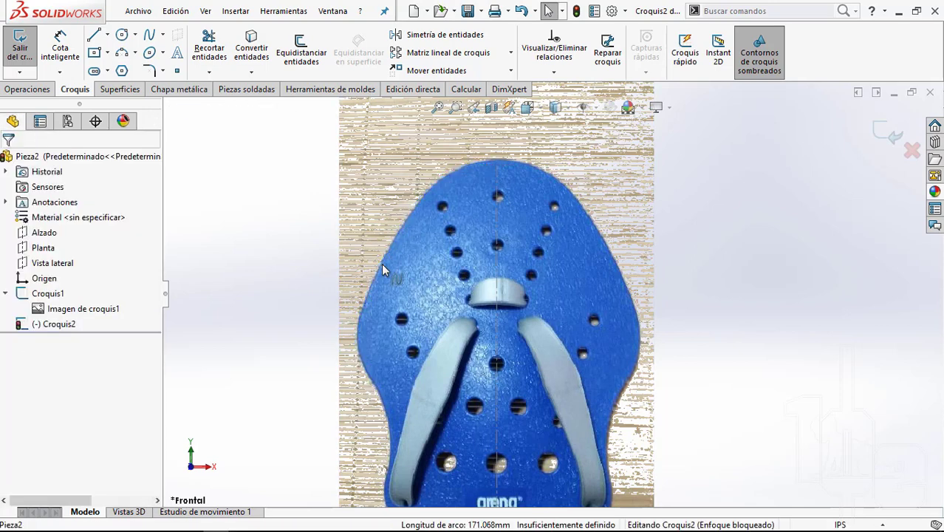
Step: Convert the 8.00 vertical centre line from Croquis1 into Croquis2
scroll(555, 251, up, 1)
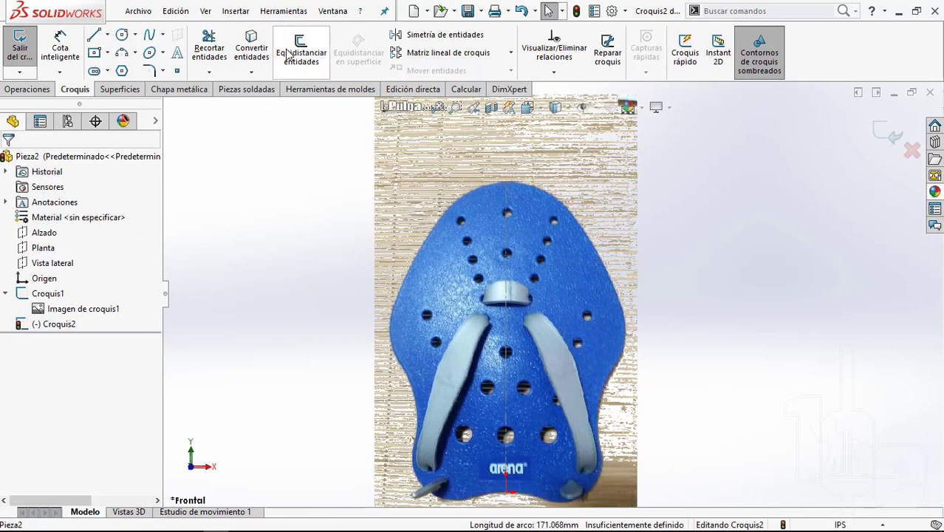
click(251, 48)
click(506, 244)
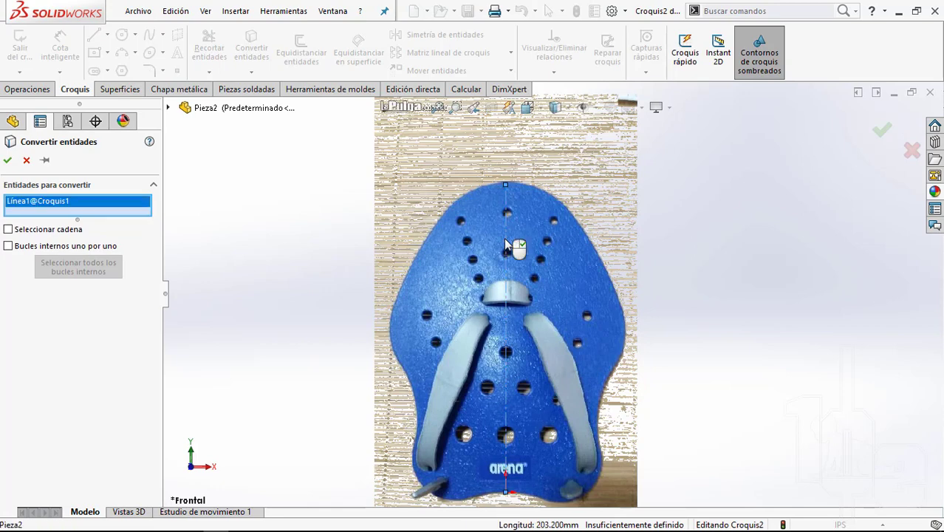
key(Return)
drag(817, 235, 495, 263)
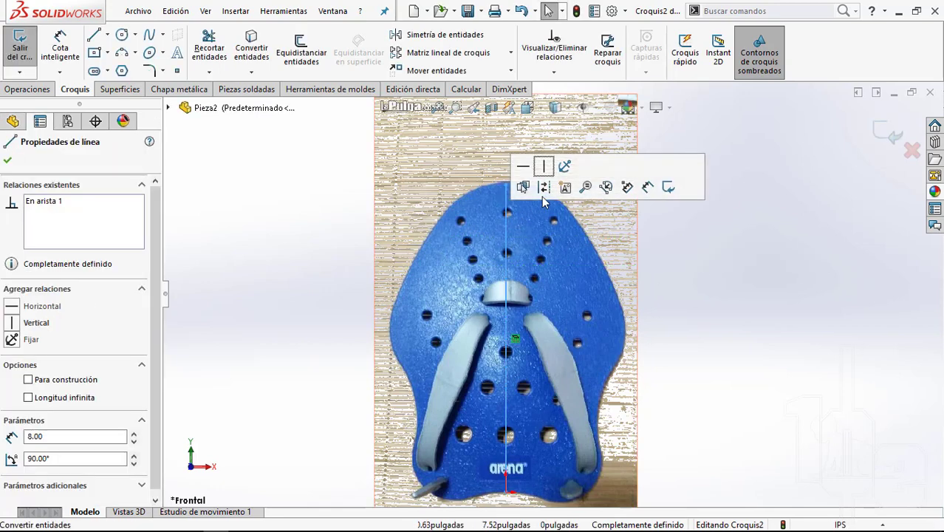
click(744, 240)
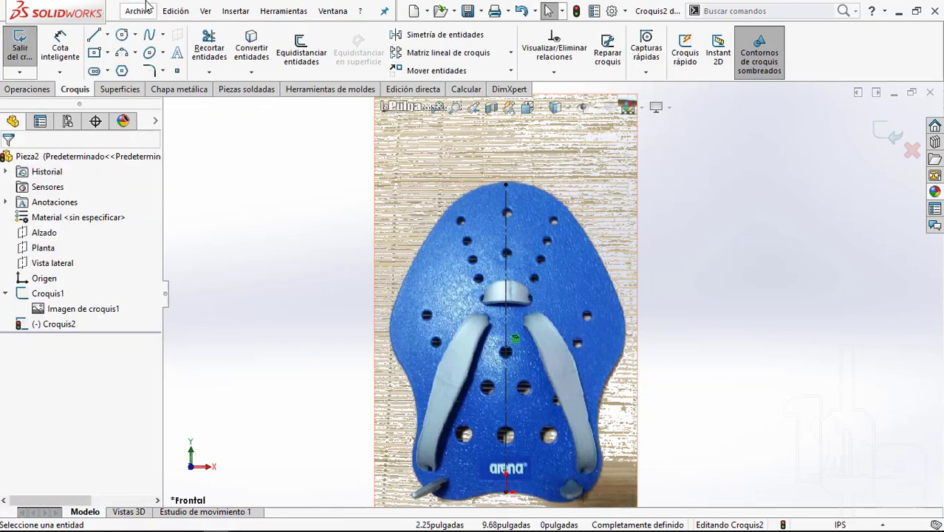
Step: Draw a horizontal construction line running right from the top of the centre line
click(108, 35)
click(132, 65)
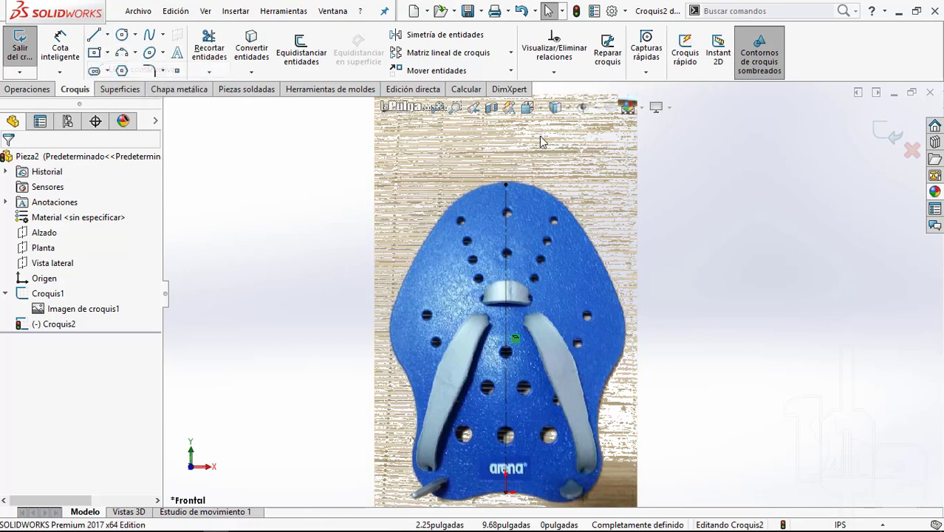
click(505, 184)
click(657, 184)
click(93, 36)
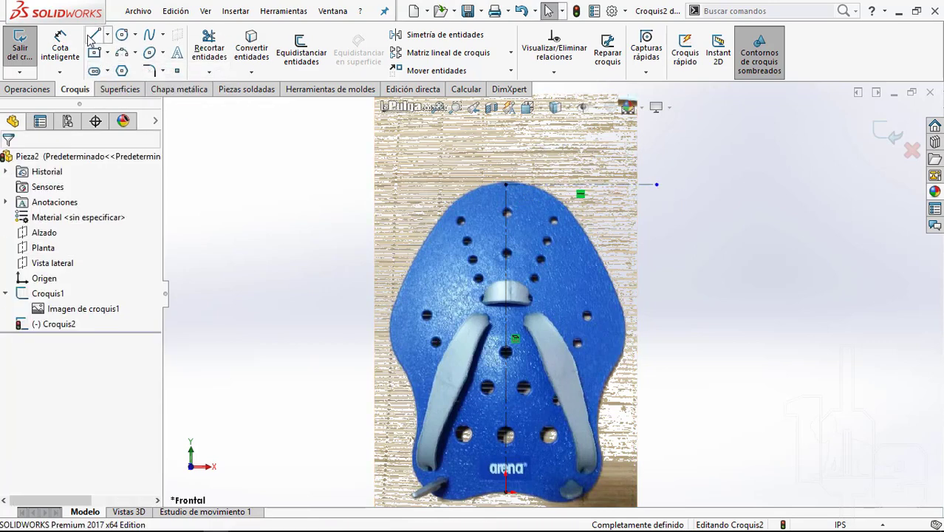
Step: Add a horizontal construction line from the bottom centre, lengthened past the paddle's right edge
click(107, 36)
click(131, 67)
scroll(629, 352, up, 2)
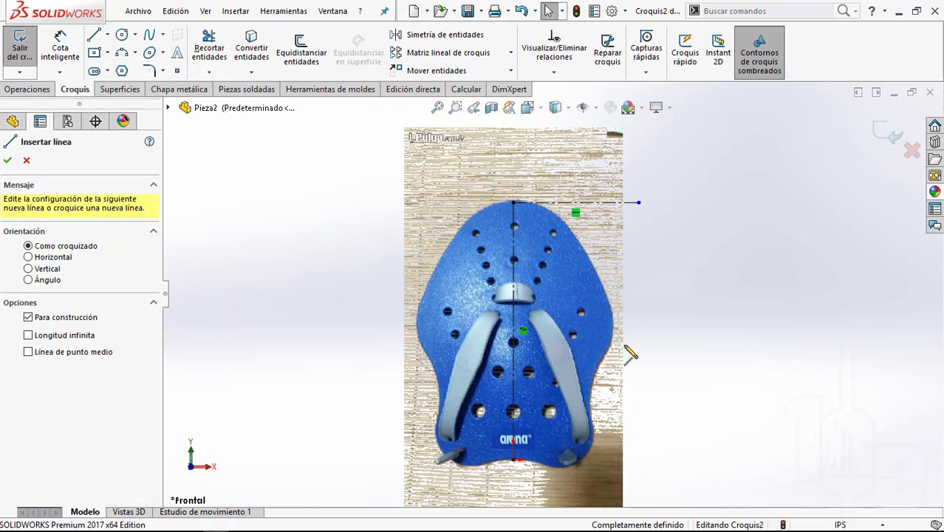
scroll(510, 399, up, 2)
click(486, 392)
click(571, 392)
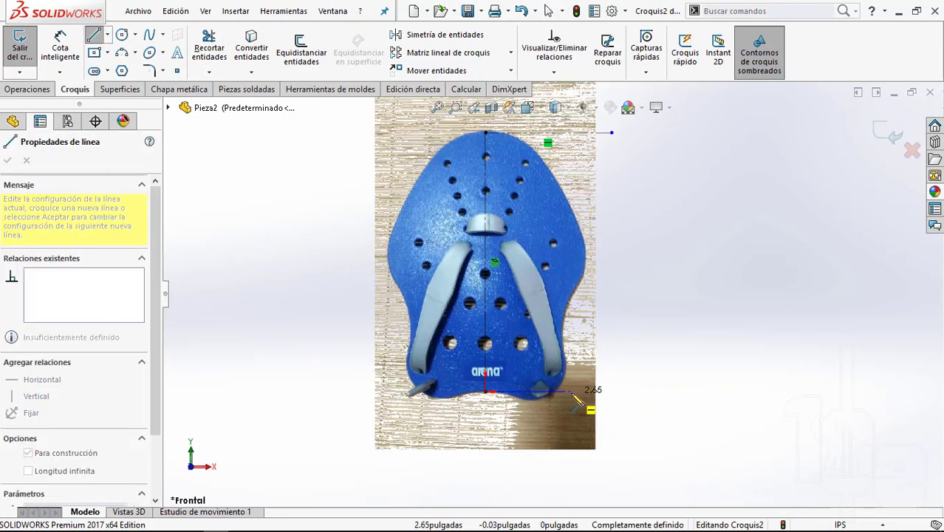
key(Escape)
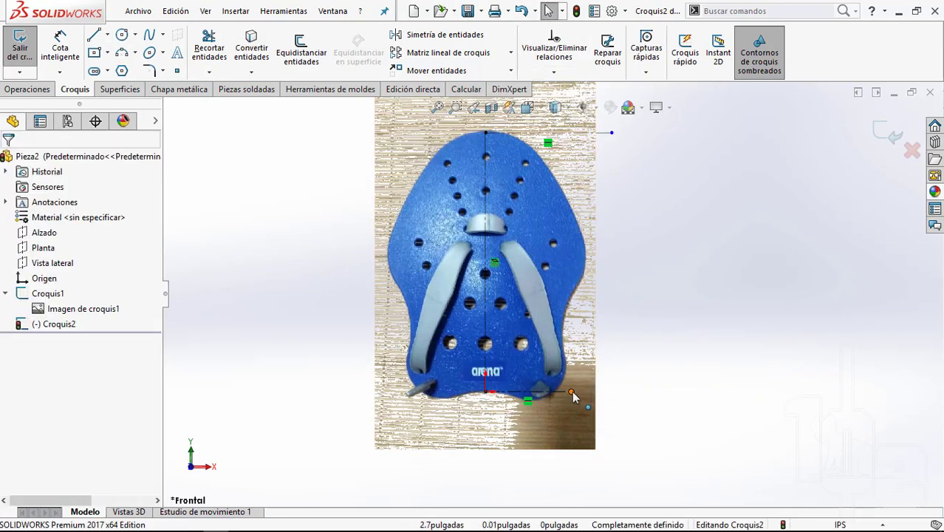
drag(572, 391, 625, 392)
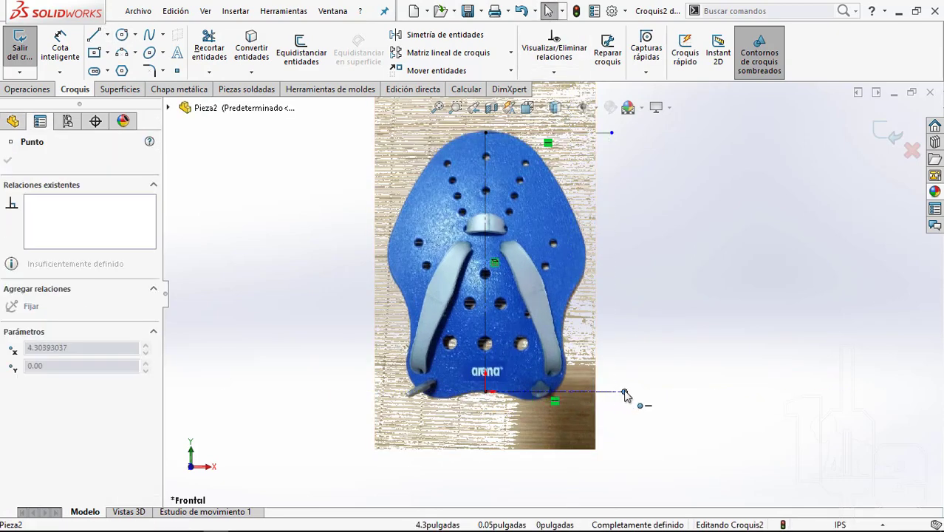
click(702, 447)
Step: Draw the first three-point arc from the origin along the paddle's bottom edge
click(122, 52)
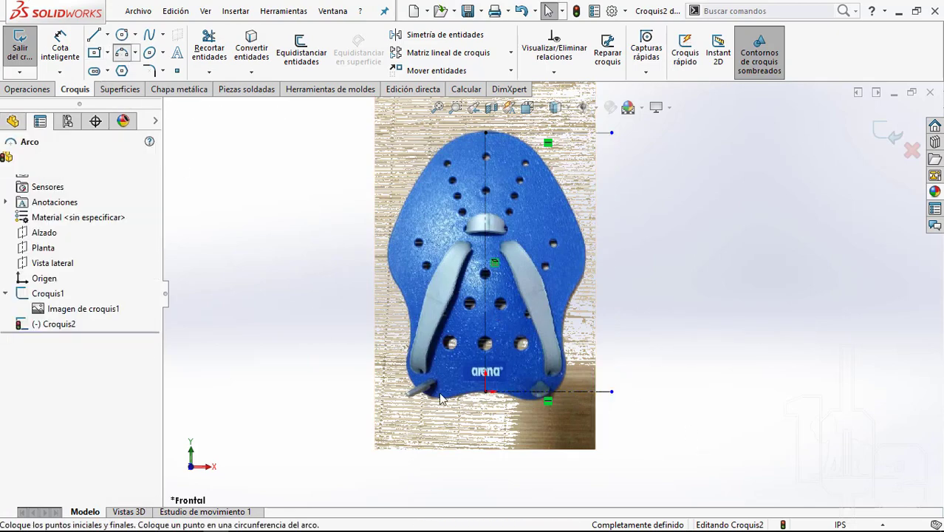
scroll(517, 347, down, 3)
scroll(580, 332, down, 3)
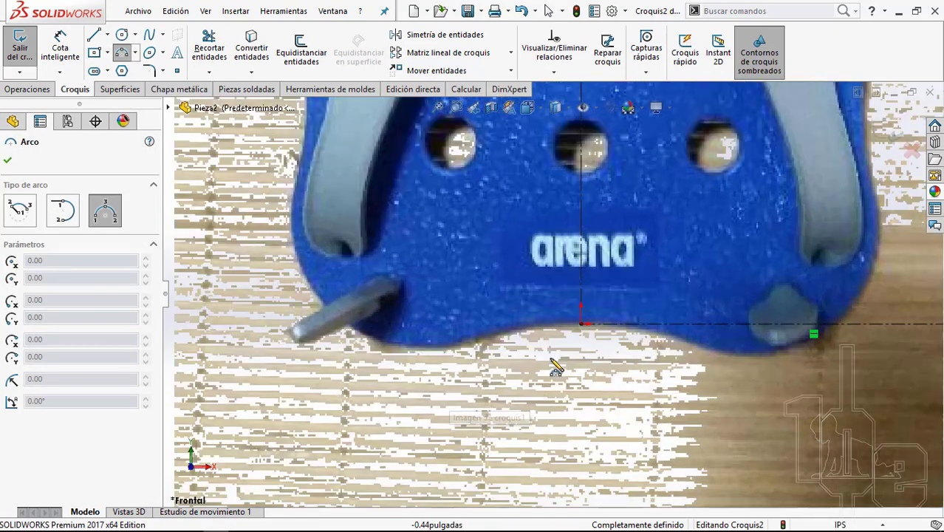
click(581, 325)
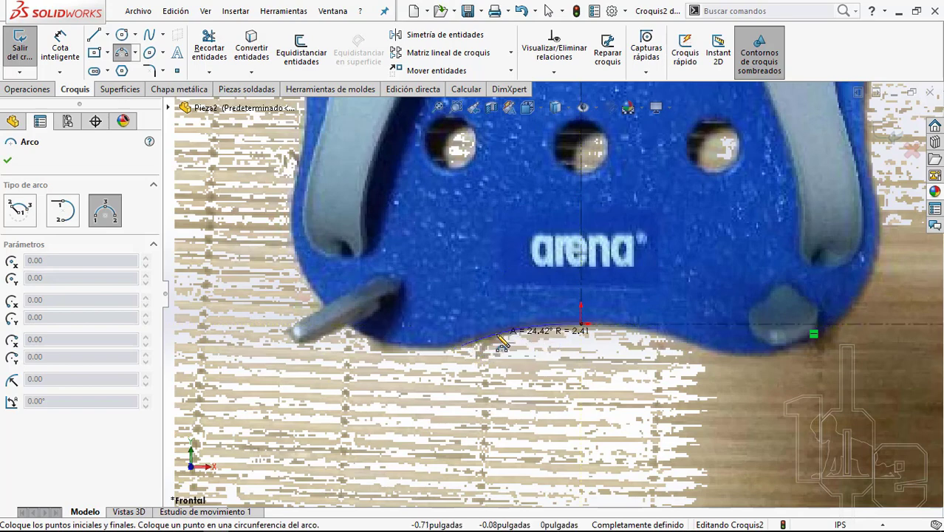
click(462, 343)
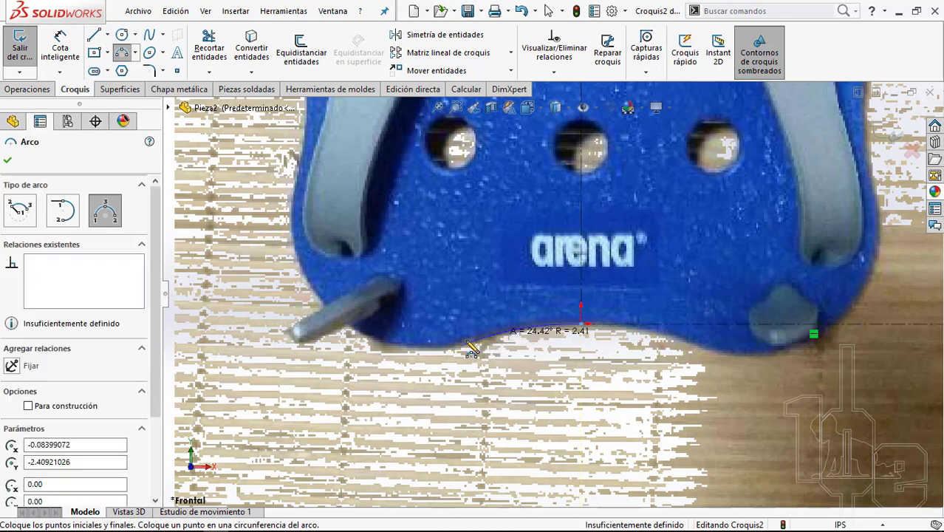
click(296, 198)
click(297, 251)
scroll(296, 252, up, 2)
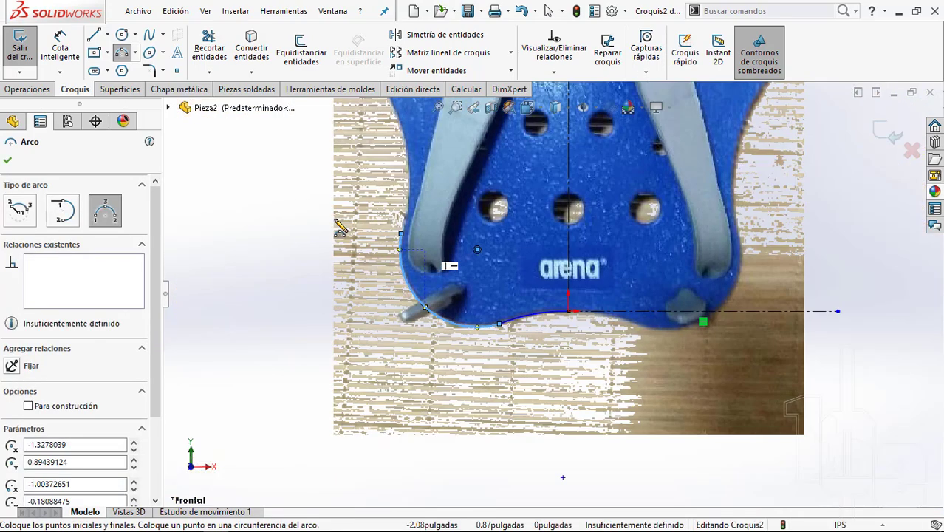
scroll(369, 248, up, 2)
scroll(457, 245, up, 2)
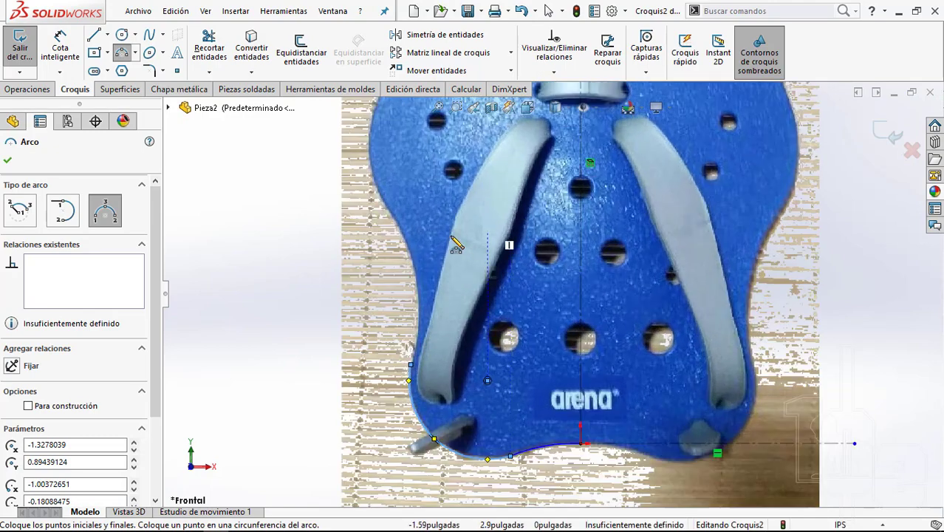
Step: Add three-point arcs around the lower-left corner and up the paddle's left edge
click(400, 227)
click(412, 366)
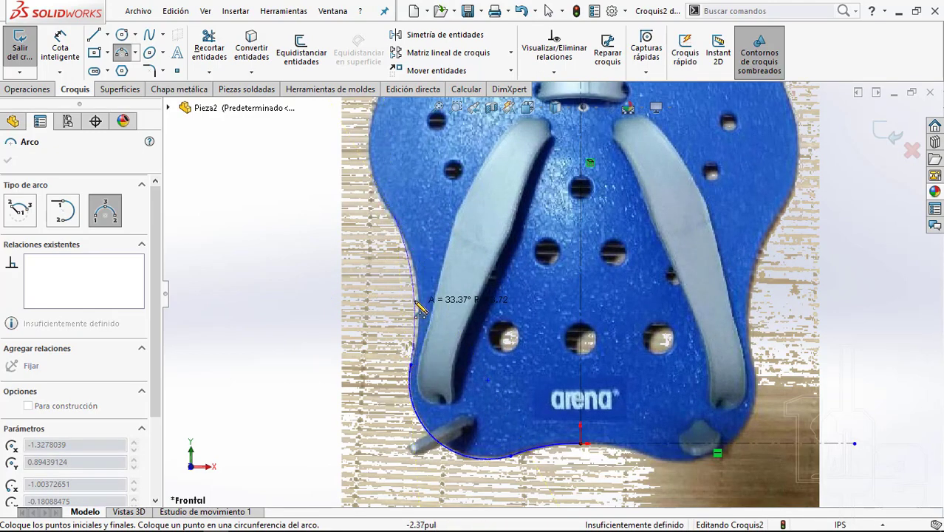
click(425, 295)
scroll(551, 294, up, 3)
scroll(579, 173, down, 3)
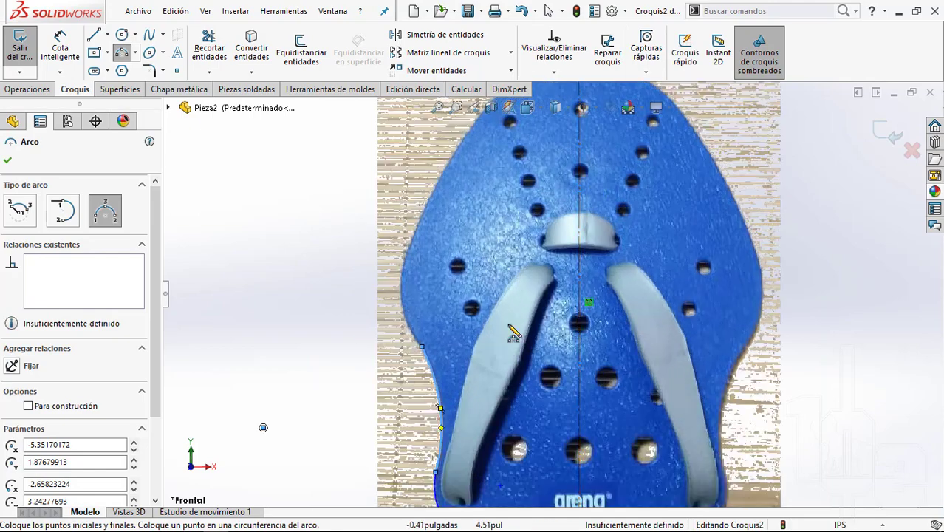
click(421, 347)
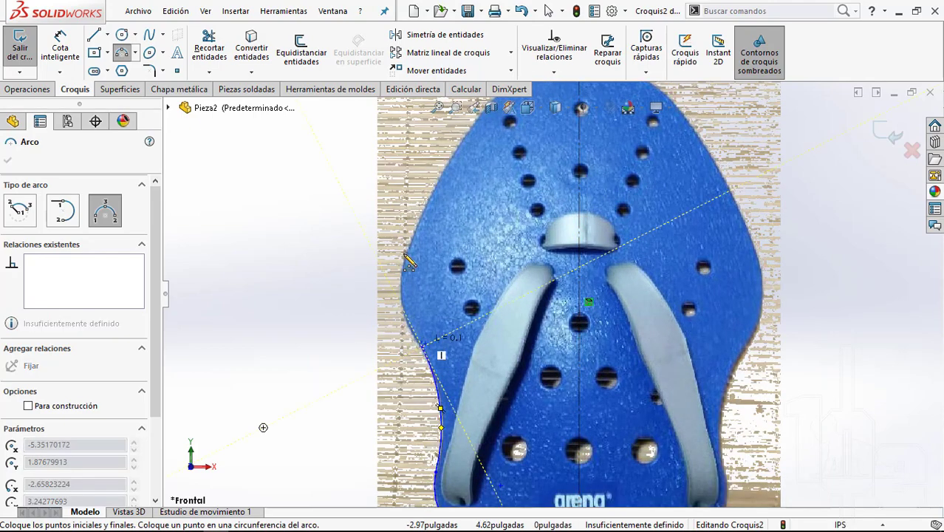
scroll(418, 252, down, 1)
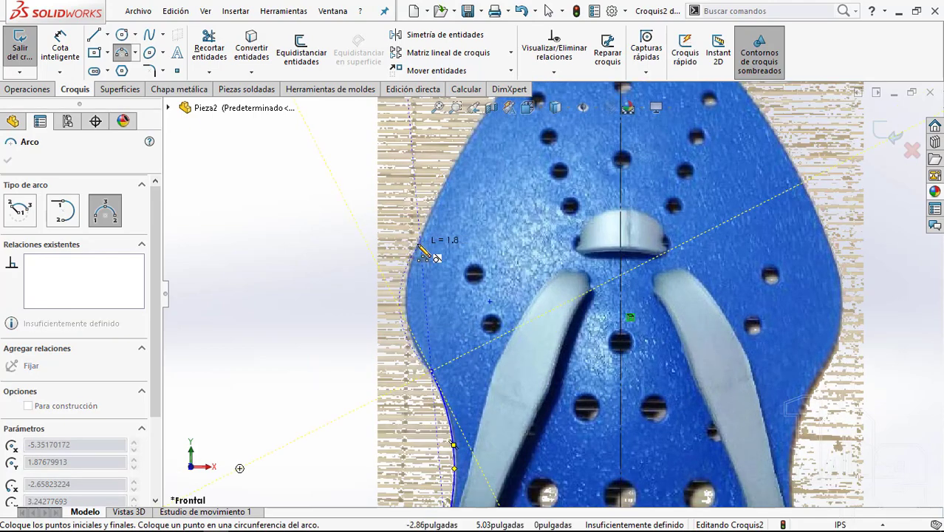
click(421, 251)
click(404, 305)
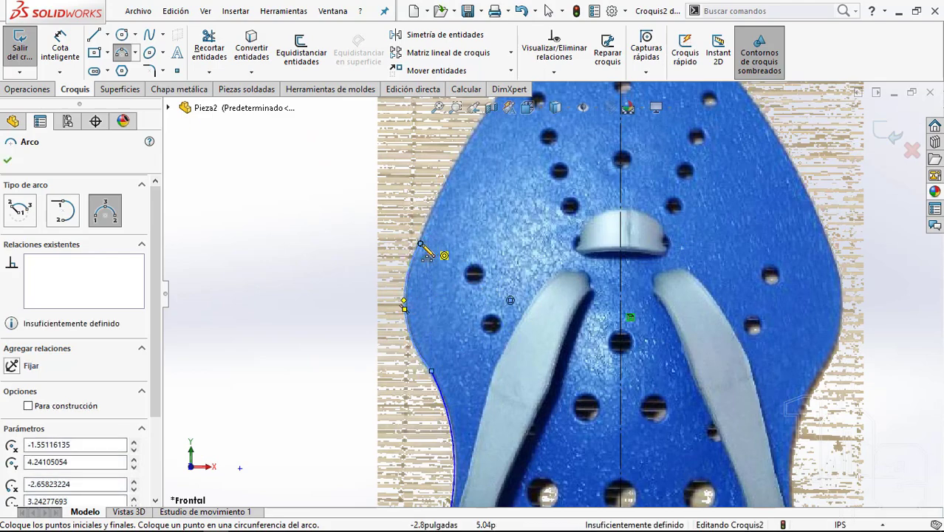
Step: Finish the arc chain along the upper-left edge to the paddle's top centre
click(431, 371)
scroll(473, 222, up, 3)
scroll(500, 201, down, 4)
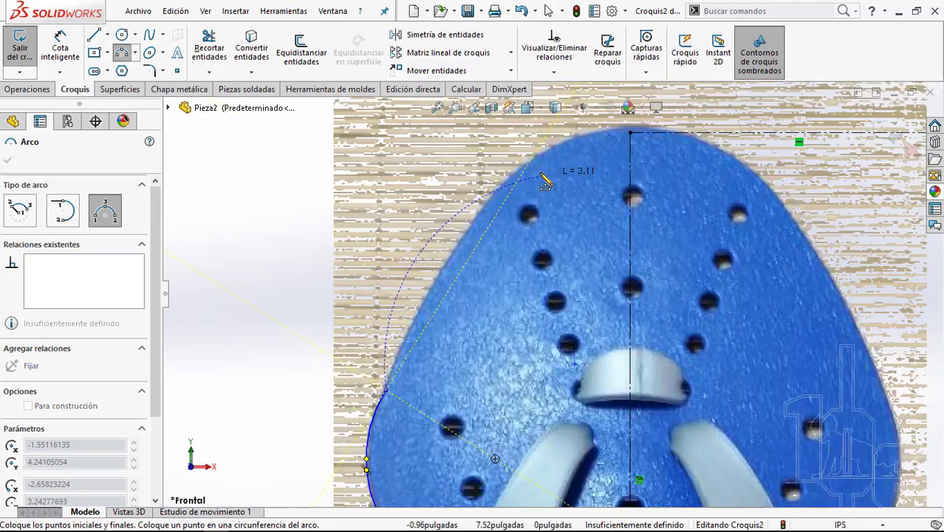
click(502, 206)
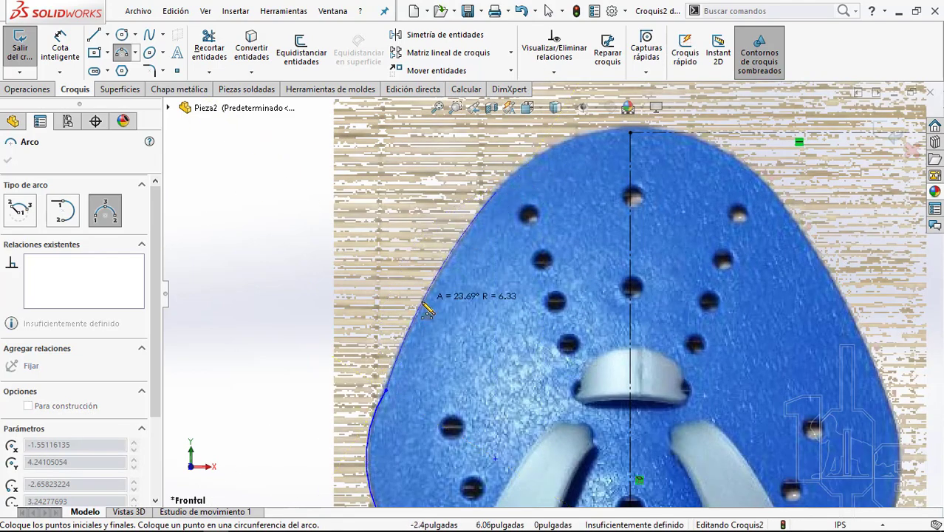
click(426, 306)
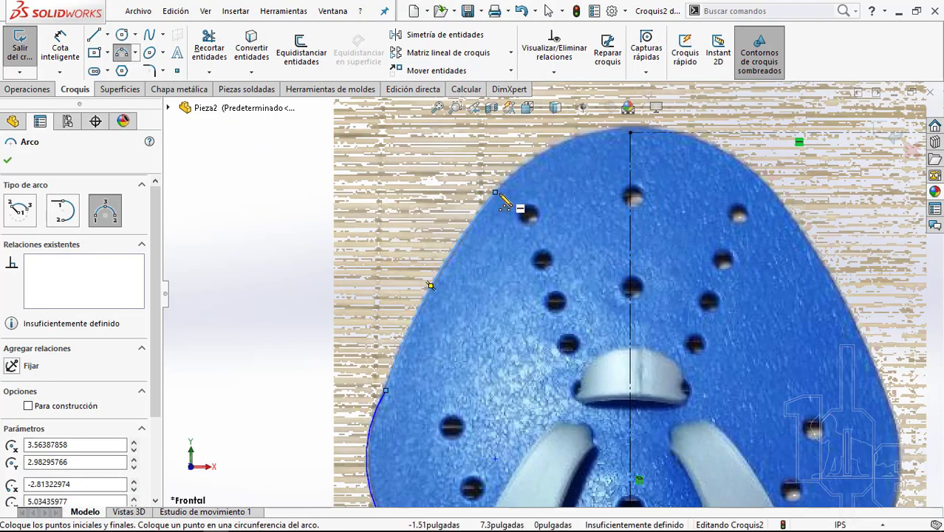
click(630, 133)
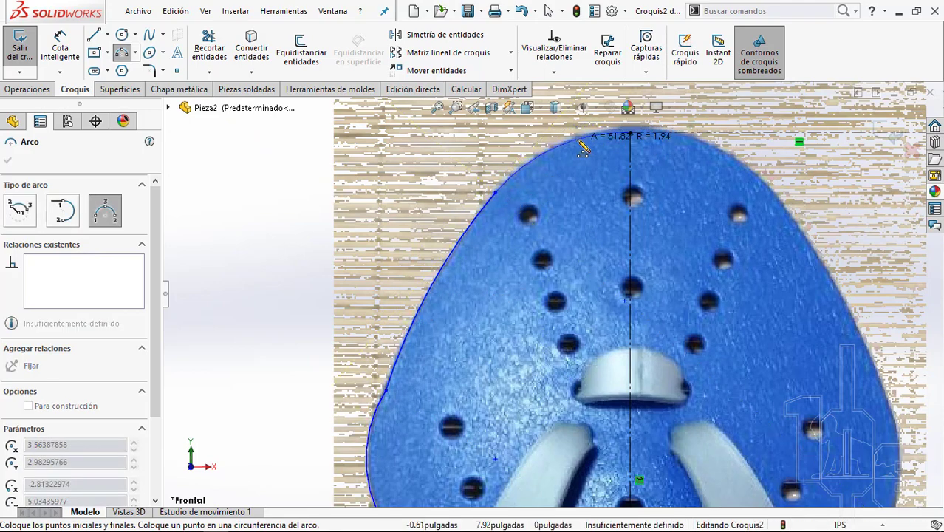
click(634, 136)
key(Escape)
scroll(653, 155, down, 2)
scroll(614, 192, down, 2)
scroll(613, 193, down, 2)
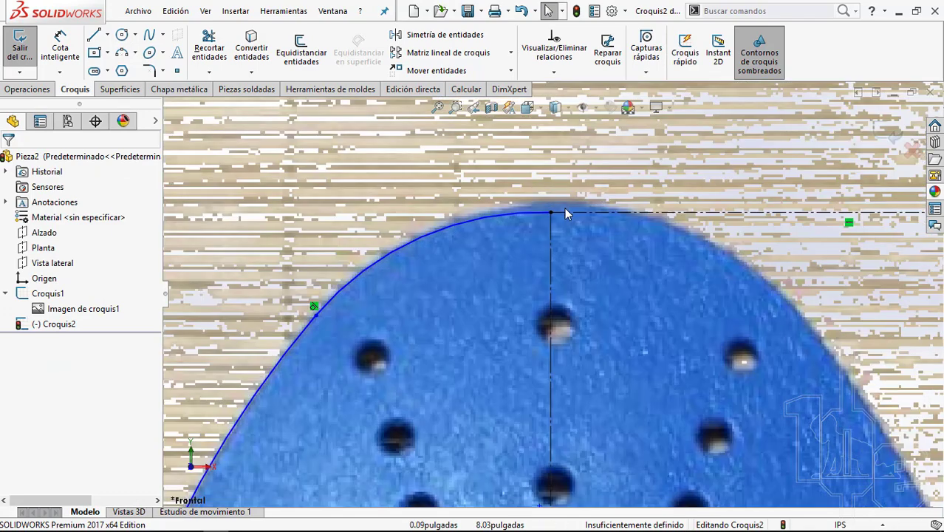
Step: Make the top and bottom arcs tangent to the horizontal construction lines
click(565, 214)
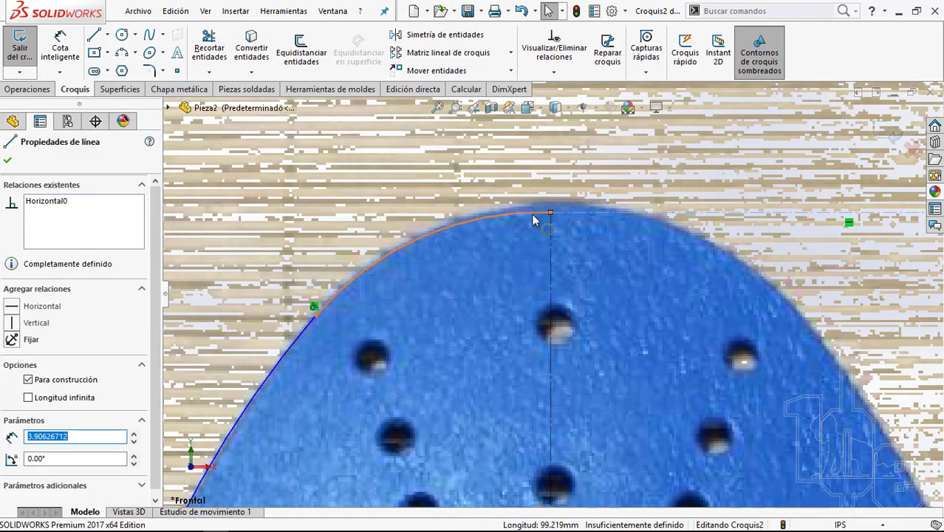
ctrl+click(535, 218)
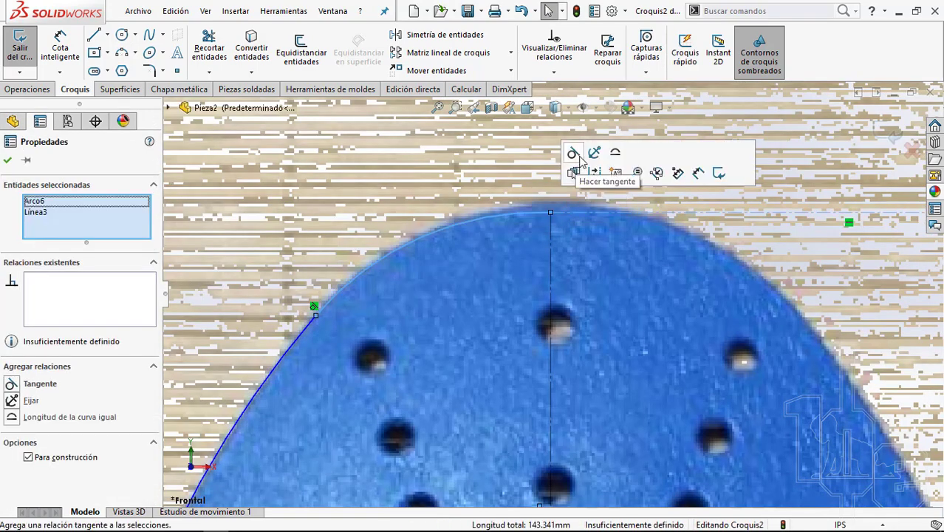
click(573, 153)
scroll(543, 273, up, 3)
scroll(601, 433, up, 2)
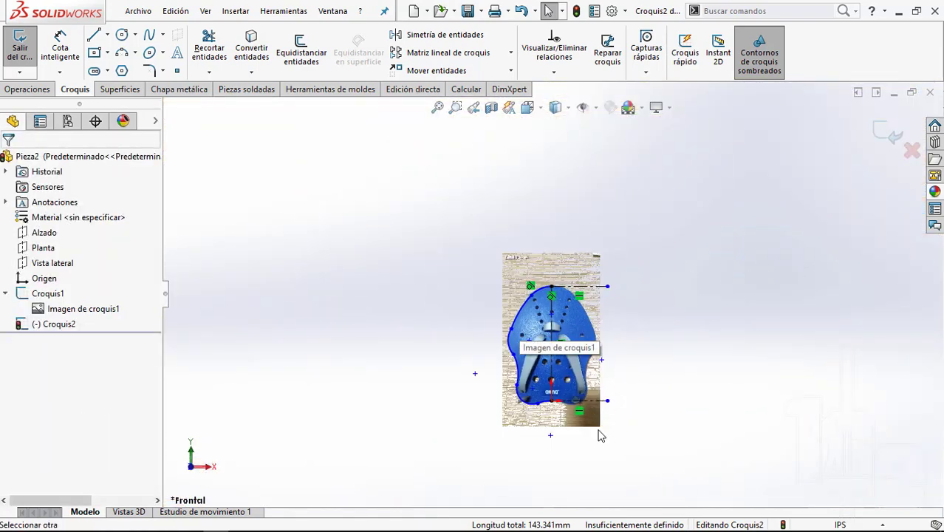
scroll(561, 341, down, 2)
scroll(561, 342, down, 4)
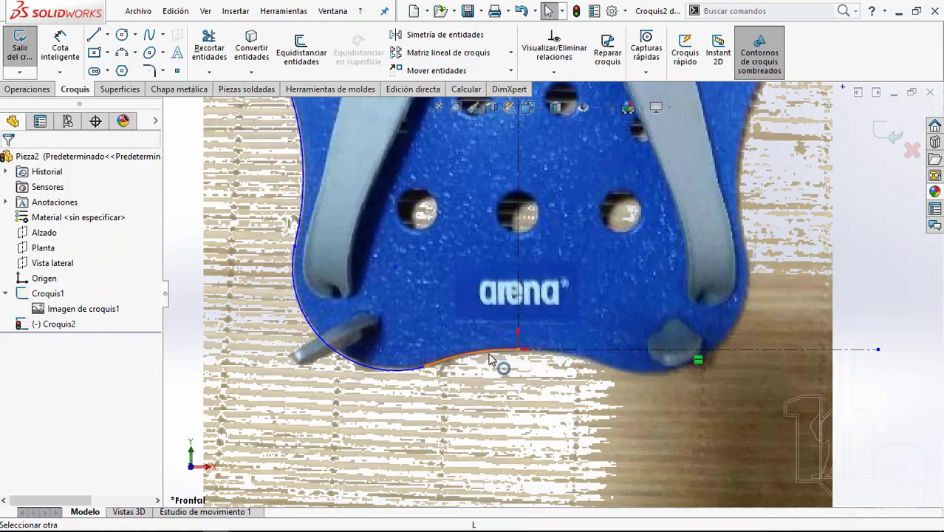
click(492, 359)
ctrl+click(554, 350)
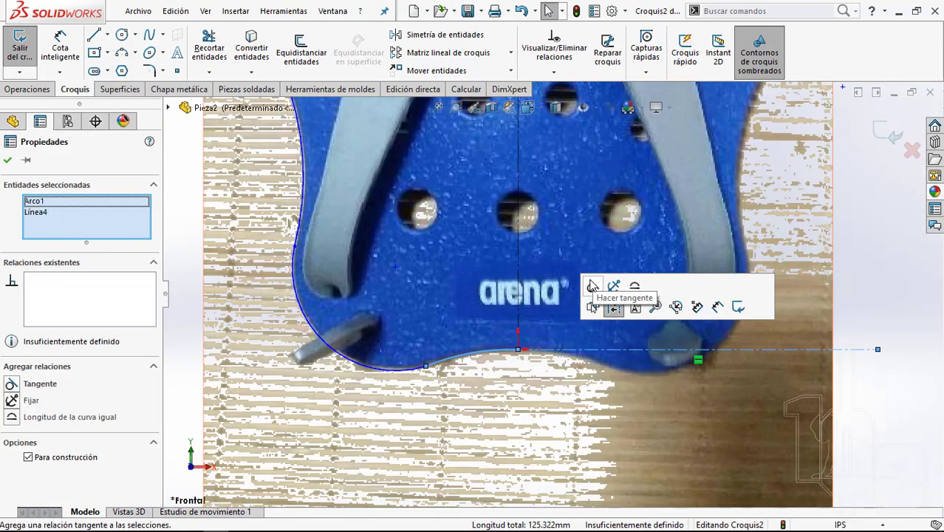
click(593, 283)
click(447, 378)
Step: Make the first and second, then second and third outline arcs tangent
click(416, 369)
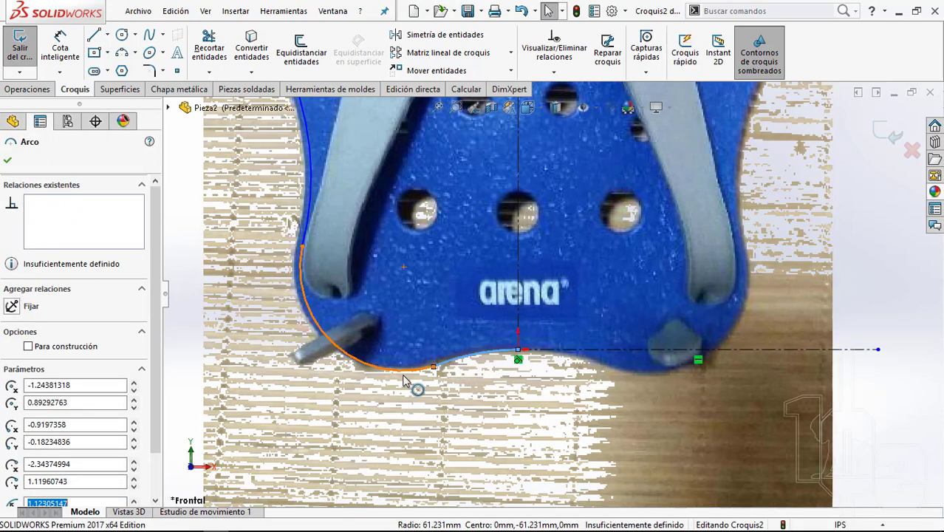
ctrl+click(447, 365)
click(462, 314)
click(304, 273)
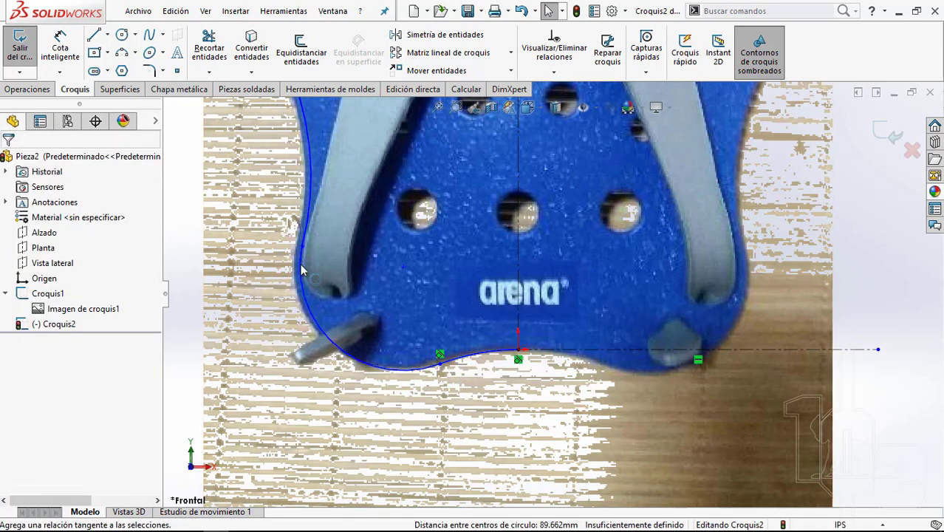
click(303, 268)
ctrl+click(307, 227)
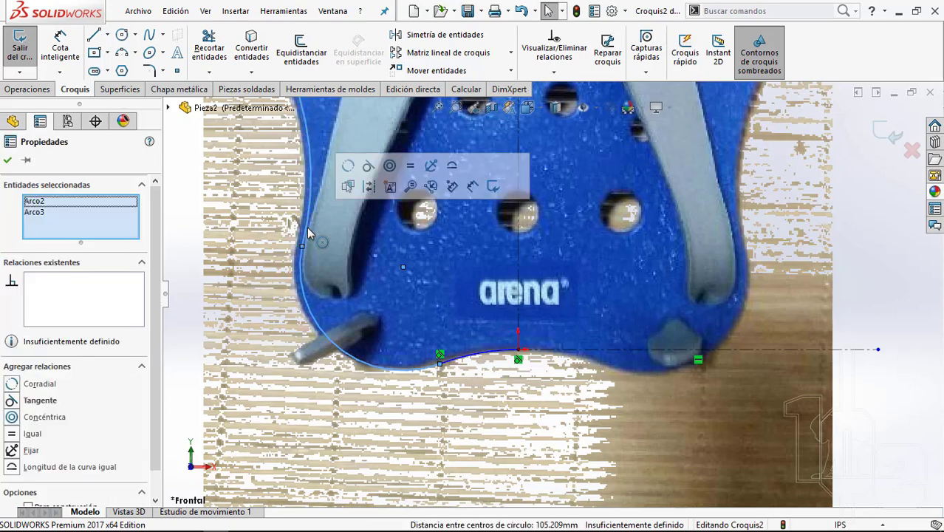
click(357, 192)
scroll(371, 238, up, 3)
scroll(371, 238, down, 3)
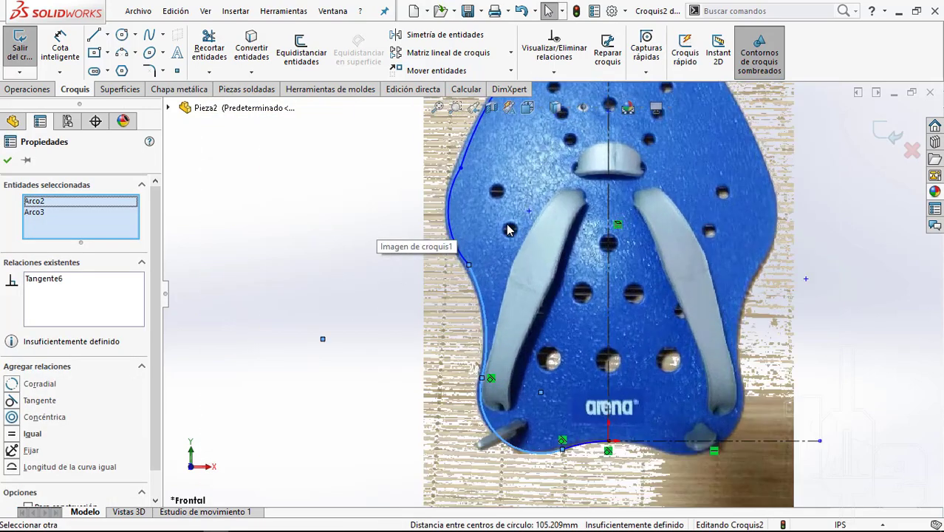
scroll(384, 246, down, 2)
Step: Make the third and fourth arcs, and Arco4 and Arco5, tangent
click(384, 246)
click(470, 297)
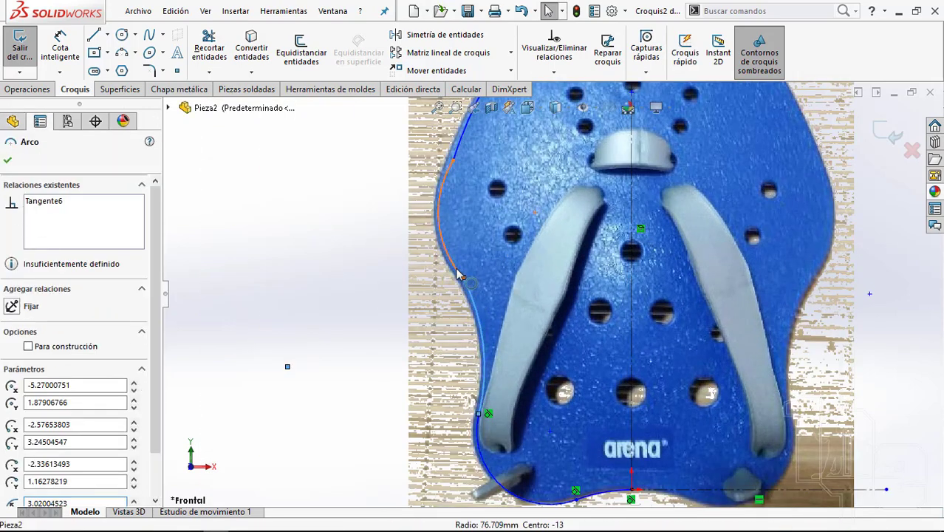
ctrl+click(440, 222)
click(517, 207)
scroll(551, 318, up, 3)
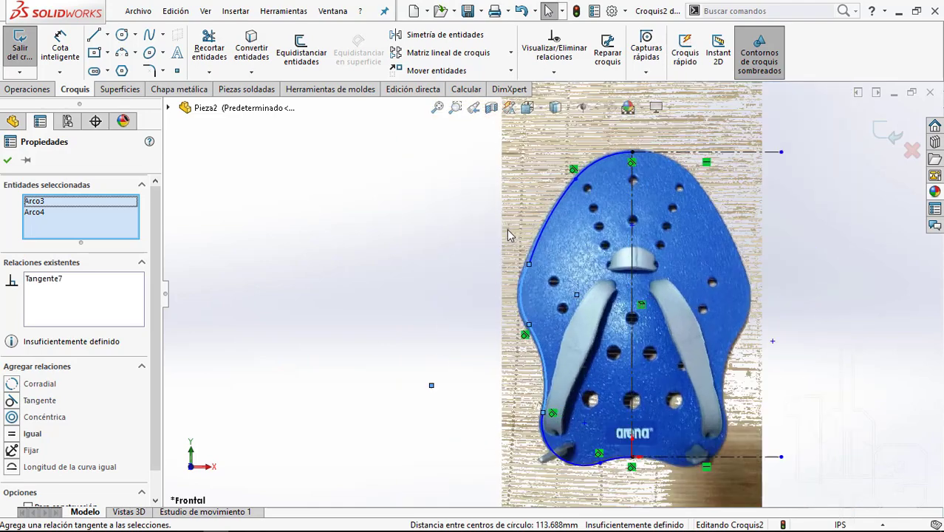
scroll(555, 317, down, 3)
click(543, 320)
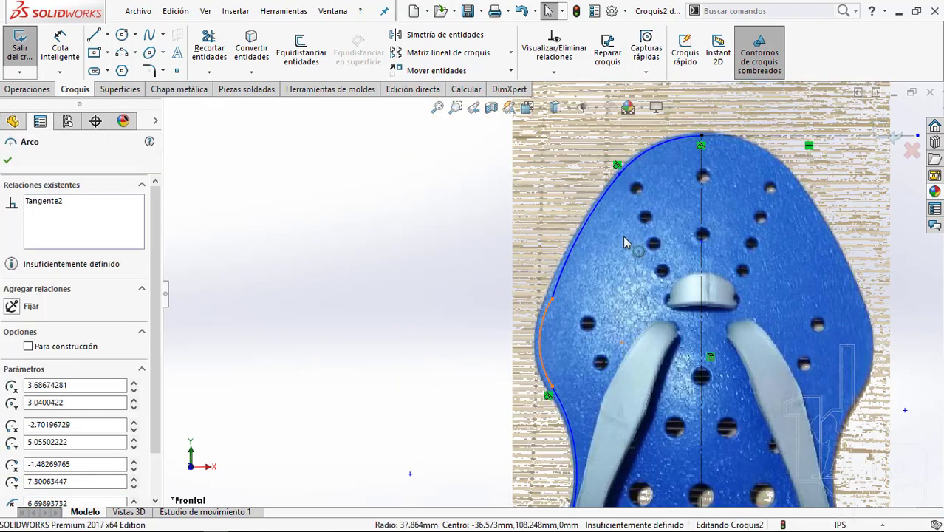
ctrl+click(587, 223)
click(619, 216)
click(379, 221)
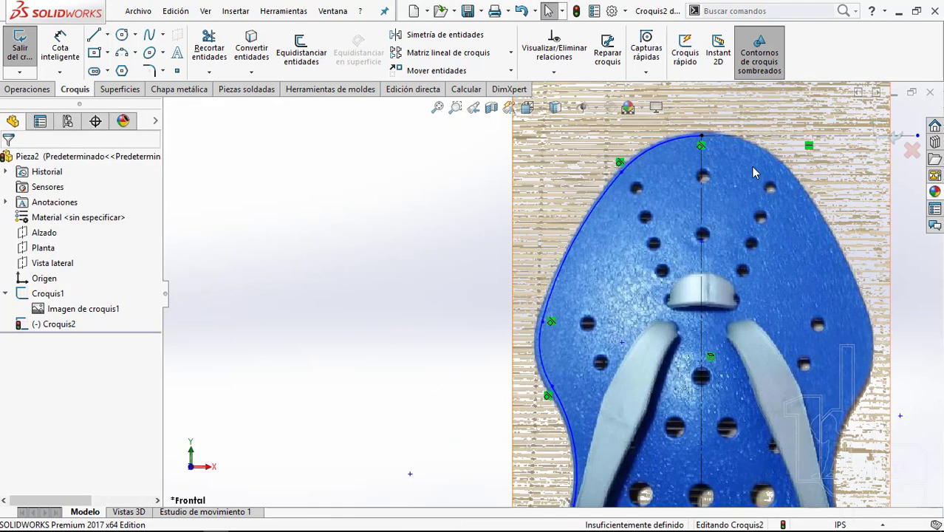
Step: Make Arco5 and Arco6 tangent at the paddle's top
scroll(710, 148, down, 2)
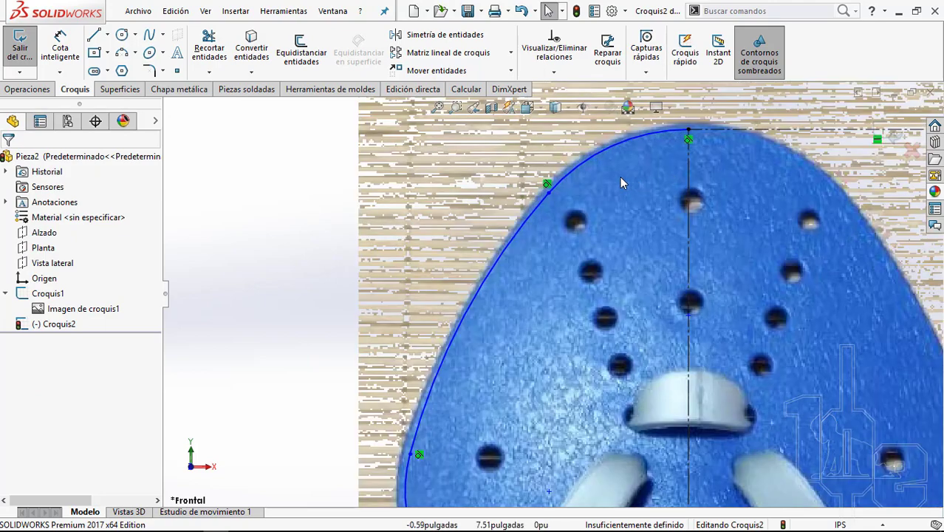
click(549, 210)
ctrl+click(527, 220)
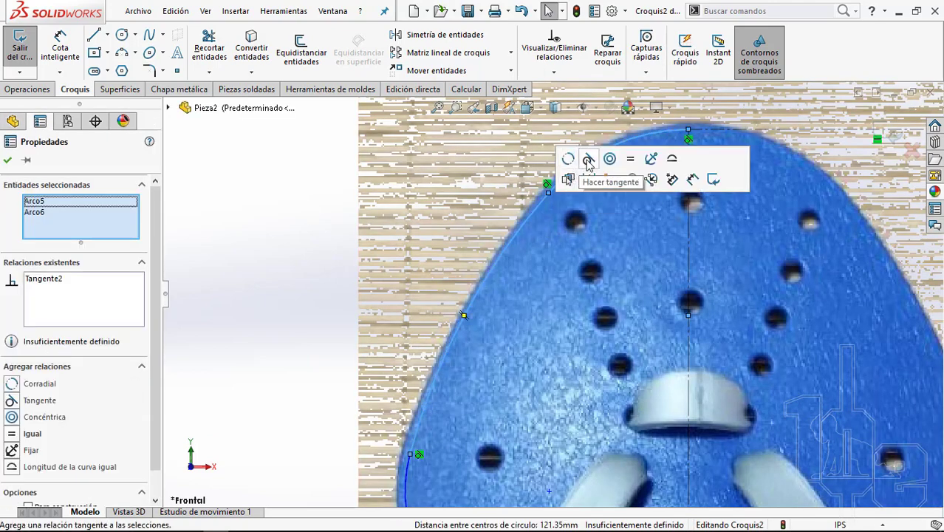
click(589, 162)
click(264, 259)
Step: Raise the lower-left outline point so the curve hugs the paddle edge
scroll(567, 377, up, 3)
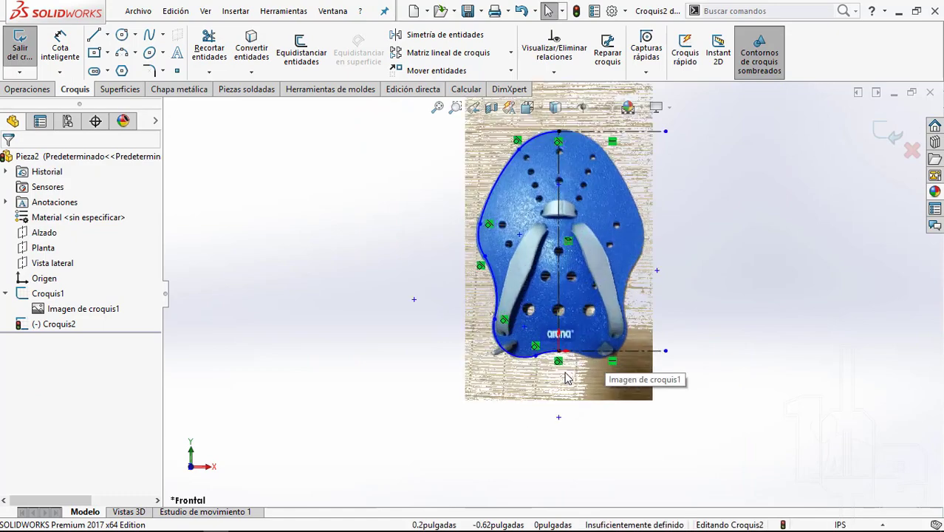
scroll(566, 378, down, 2)
scroll(476, 333, down, 3)
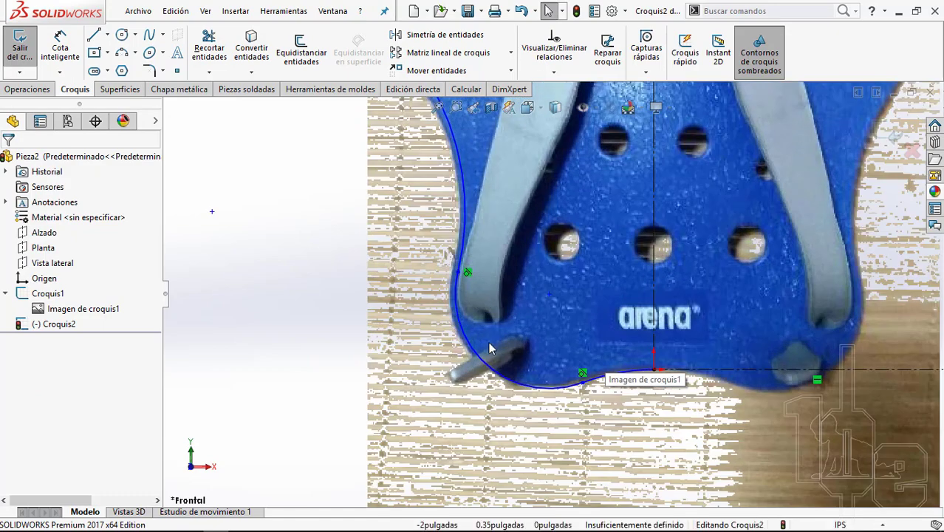
scroll(488, 341, down, 2)
click(456, 257)
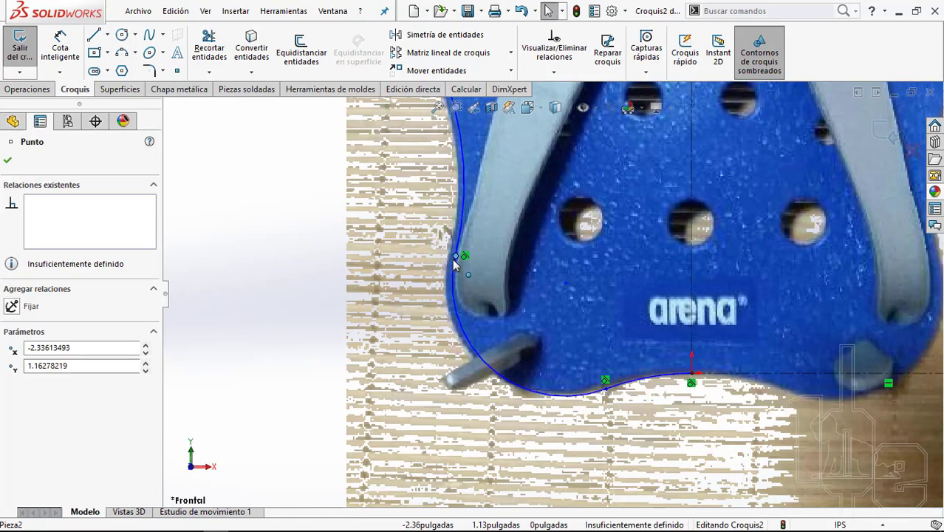
drag(456, 256, 448, 242)
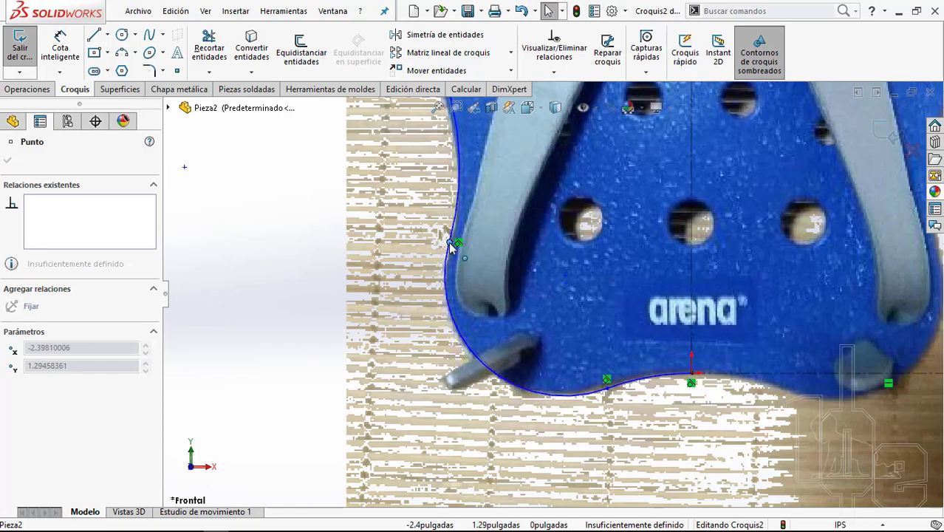
key(Escape)
Step: Slide a left-edge outline point along the paddle's contour
scroll(480, 249, up, 3)
scroll(546, 194, down, 3)
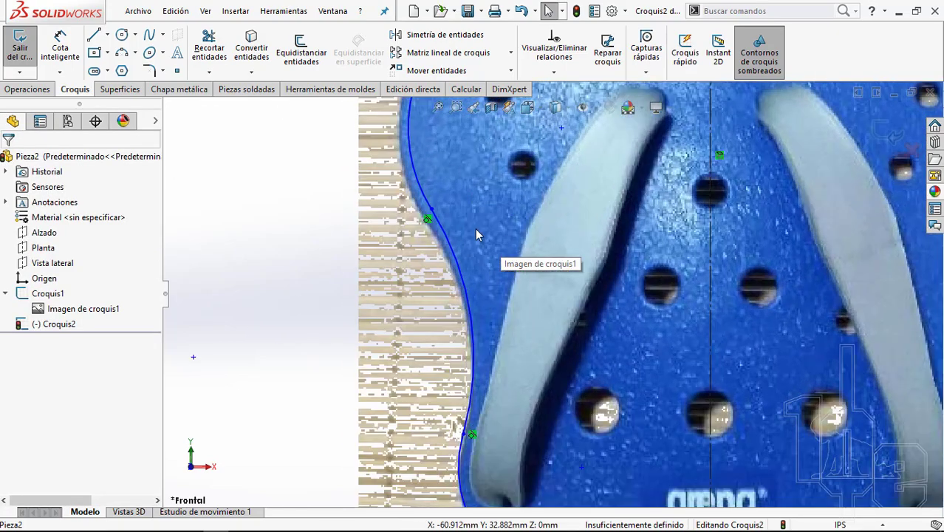
scroll(475, 229, up, 3)
scroll(494, 226, down, 3)
scroll(508, 248, down, 2)
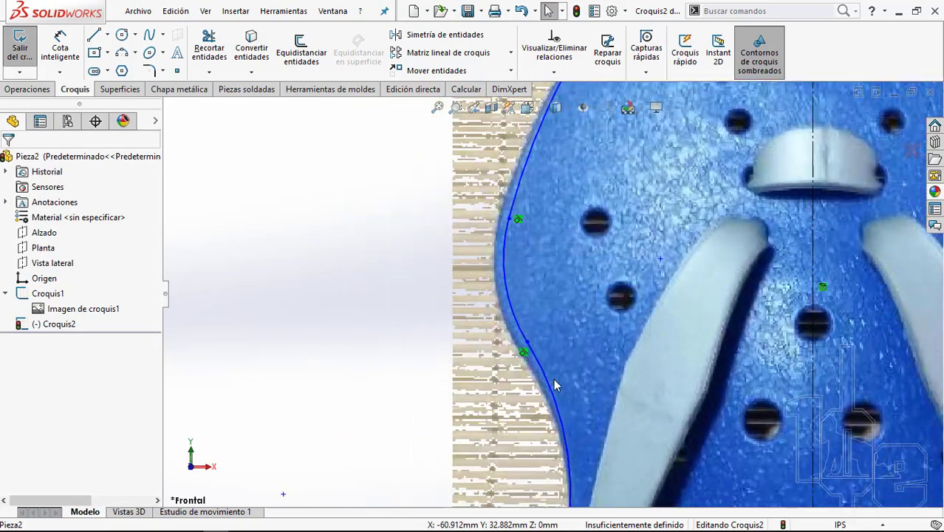
click(527, 346)
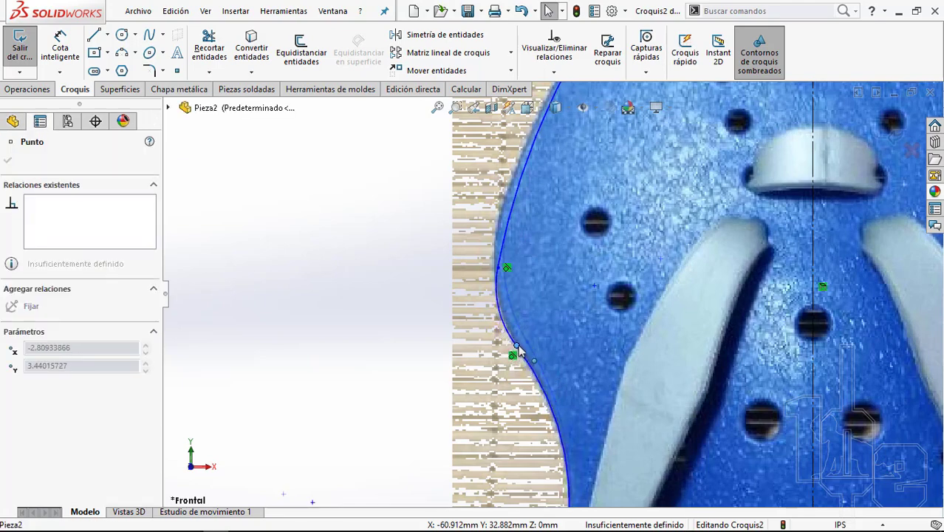
drag(526, 346, 520, 310)
scroll(591, 230, up, 3)
scroll(562, 241, down, 3)
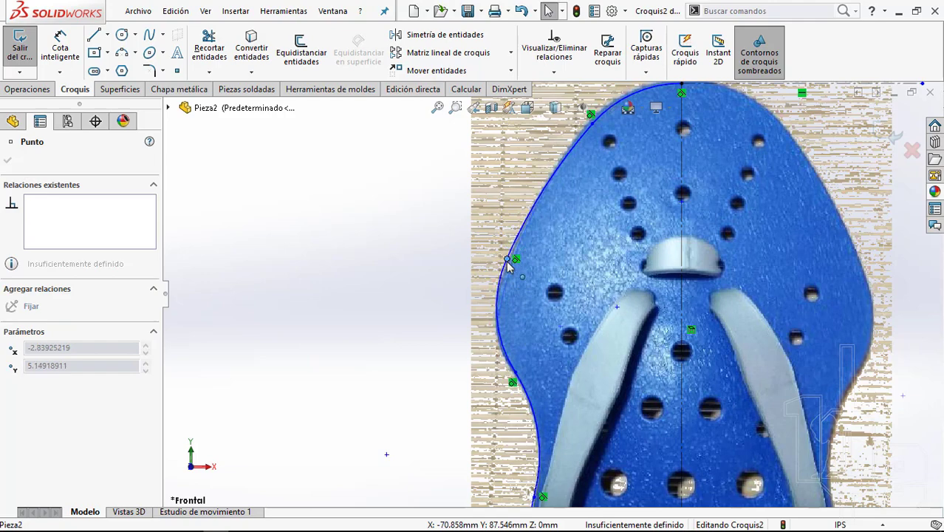
click(395, 305)
Step: Move the upper-left point onto the paddle edge and fit the sketch in view
scroll(556, 241, down, 2)
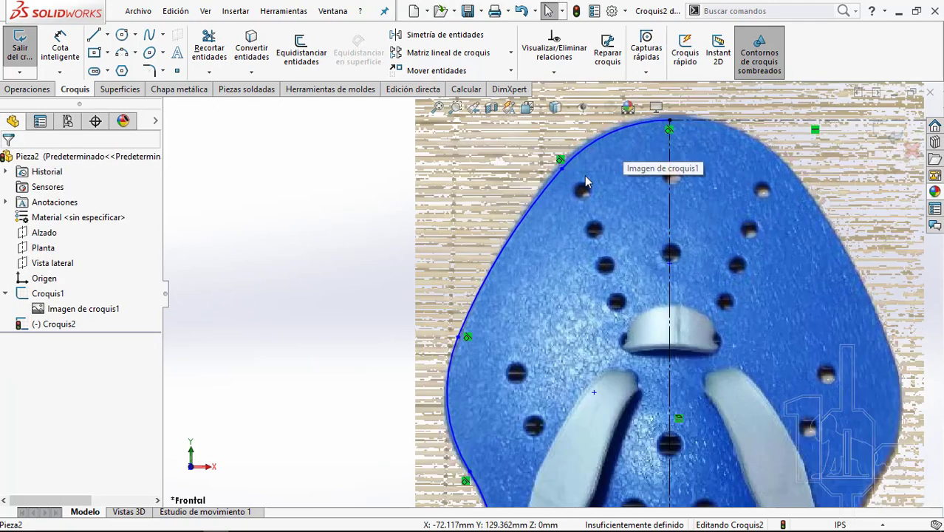
scroll(556, 241, down, 2)
scroll(555, 241, down, 2)
drag(533, 253, 544, 235)
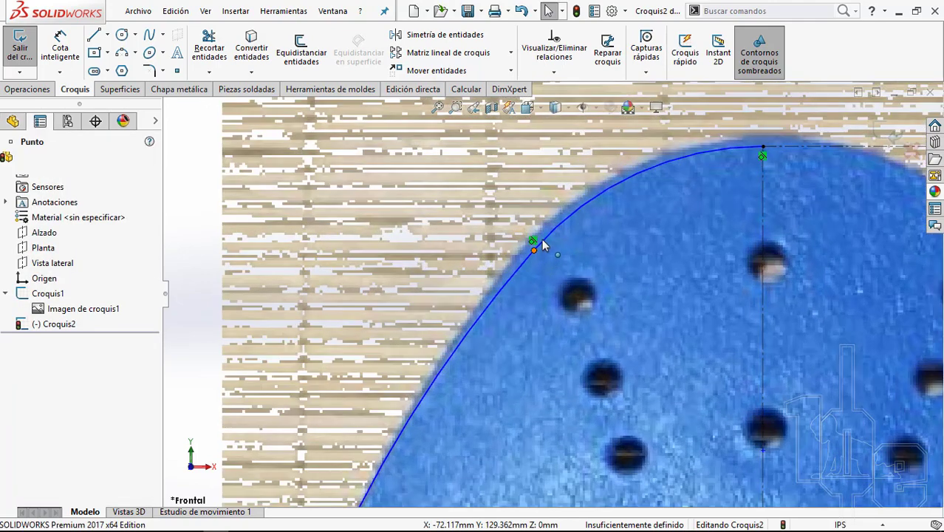
scroll(552, 258, up, 5)
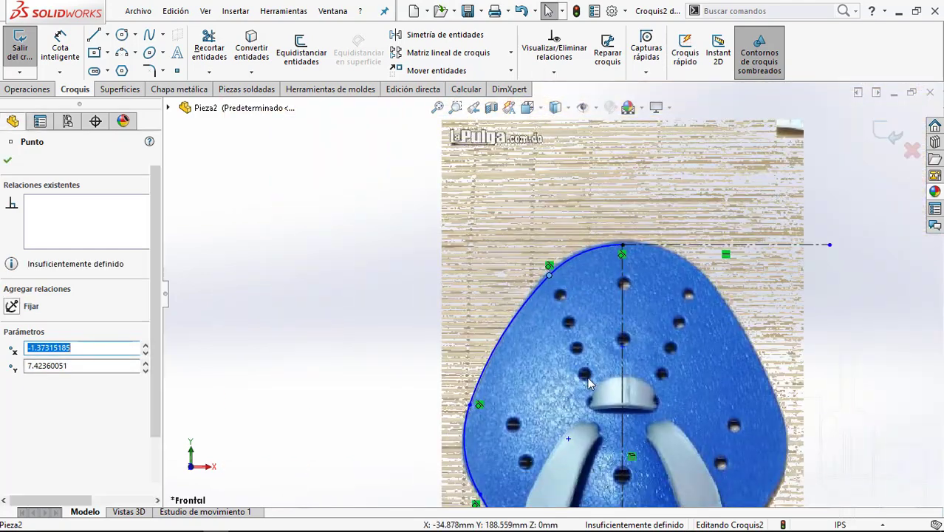
scroll(573, 426, up, 3)
key(Escape)
key(f)
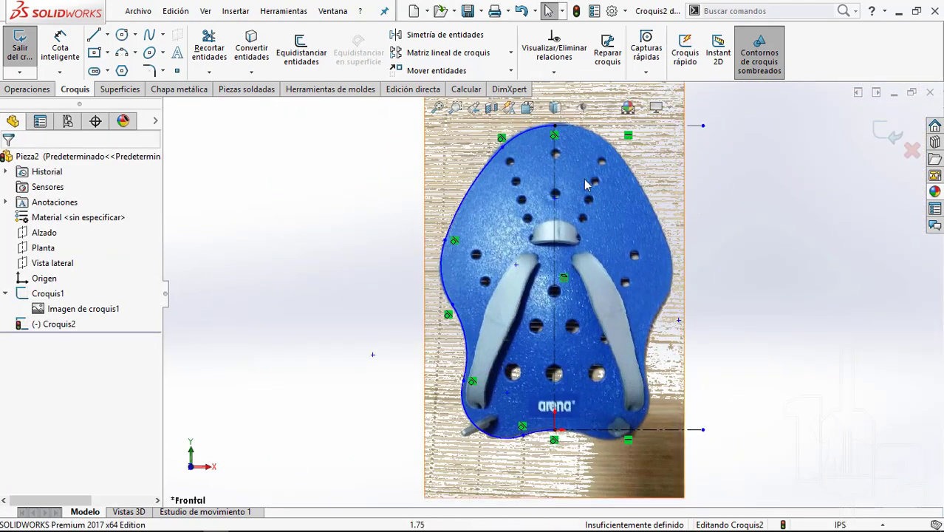
scroll(678, 292, up, 1)
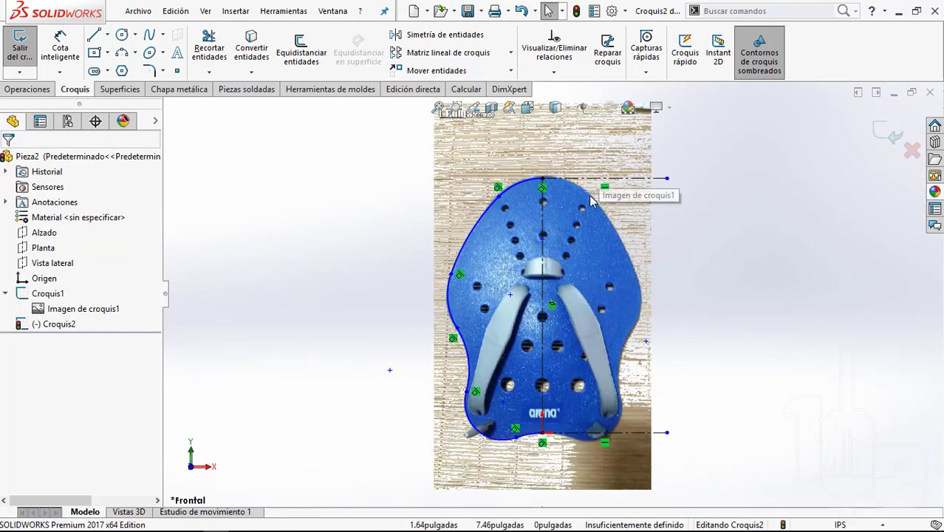
scroll(565, 436, down, 2)
scroll(565, 435, up, 1)
scroll(597, 355, down, 1)
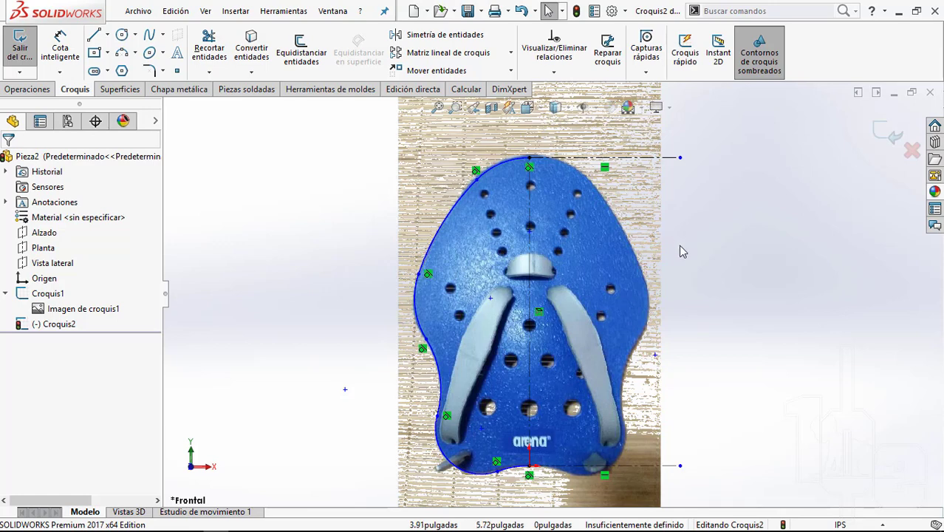
scroll(549, 295, up, 1)
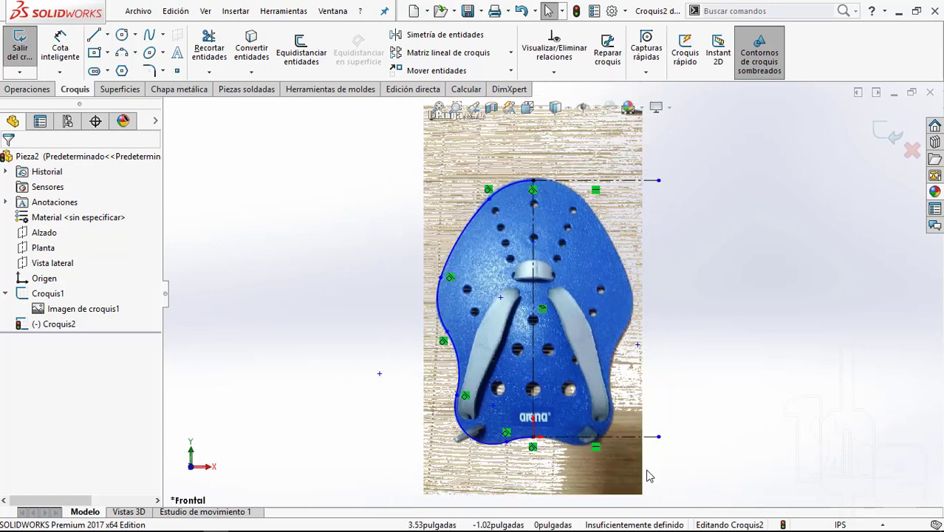
Step: Mirror arcs Arco1–Arco6 about the vertical centre line Línea2
click(428, 34)
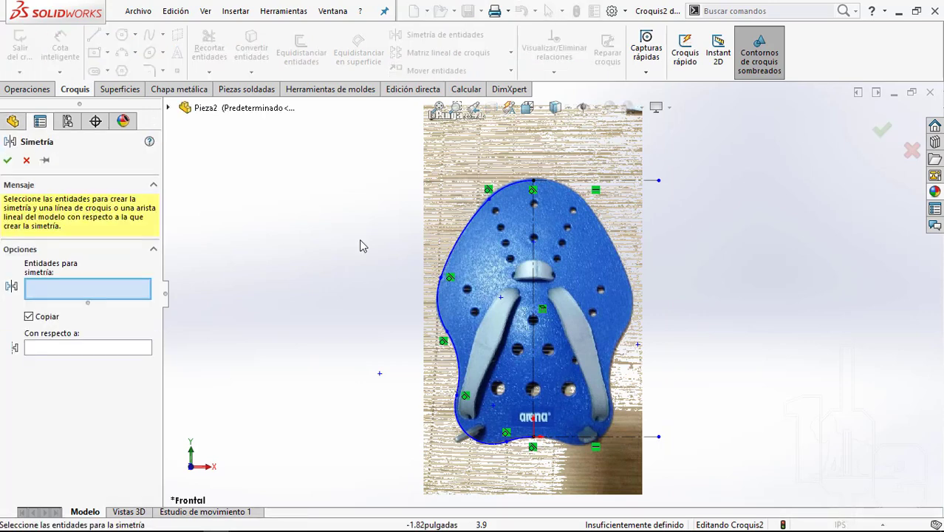
click(515, 192)
click(448, 364)
click(441, 316)
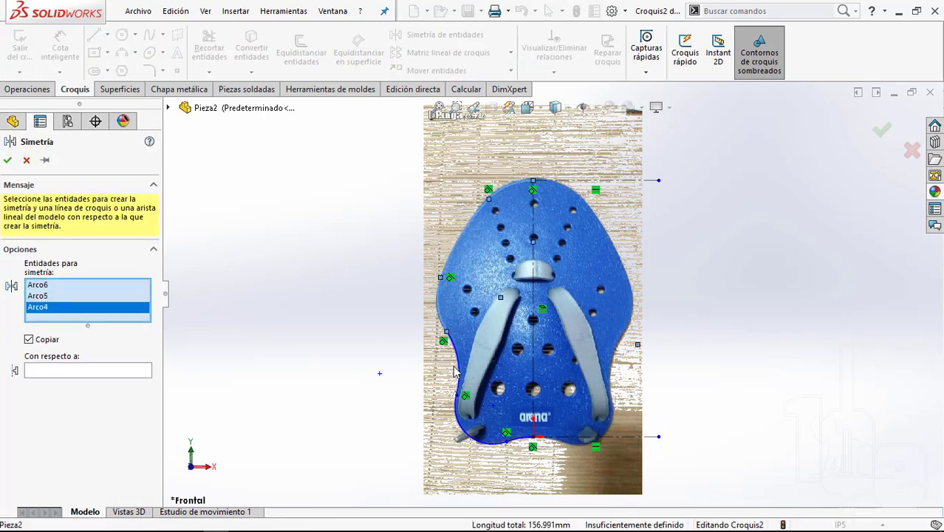
click(461, 385)
click(483, 437)
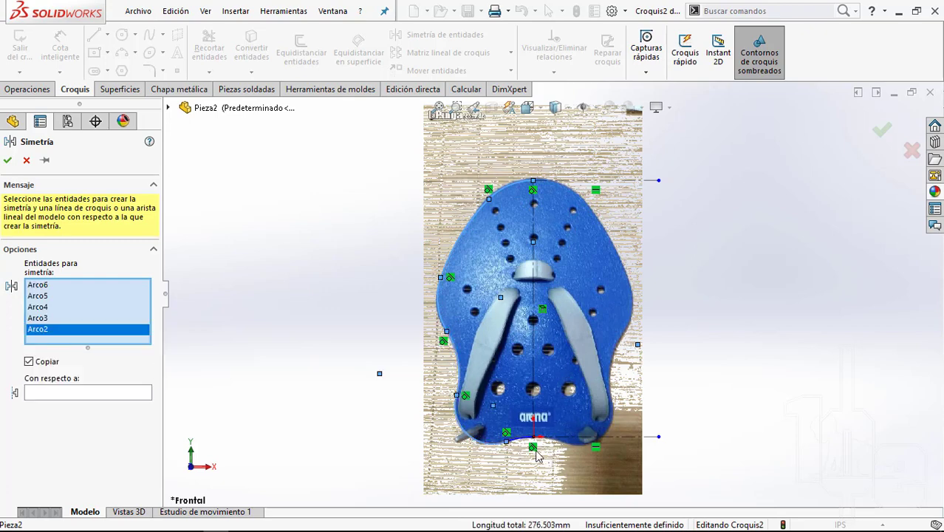
click(523, 441)
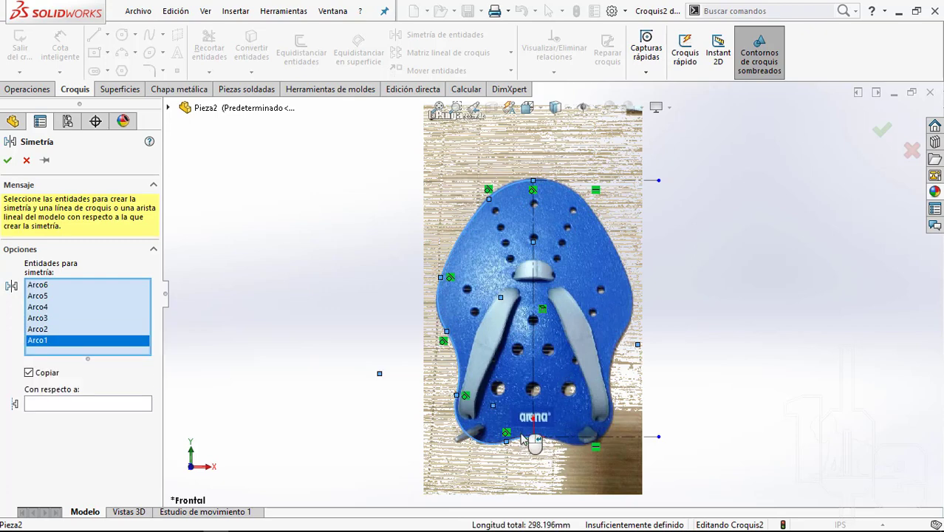
click(105, 405)
click(532, 285)
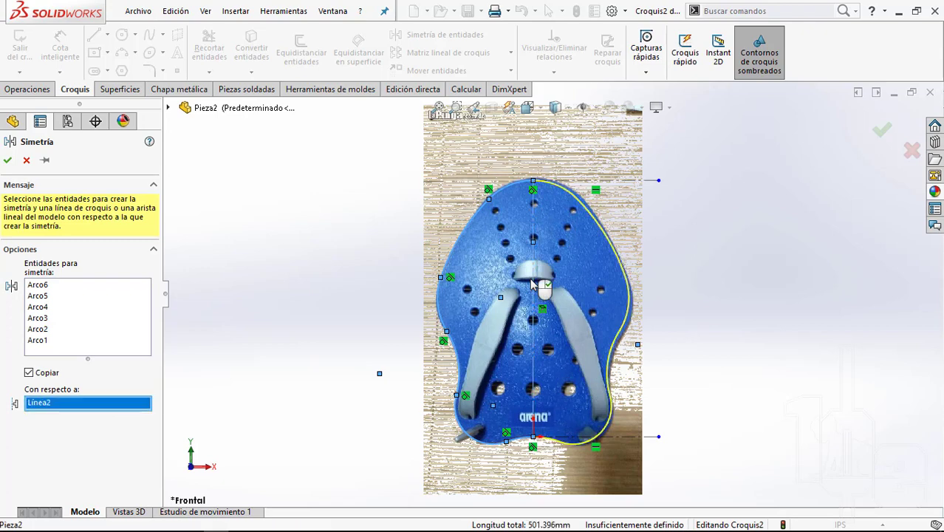
key(Return)
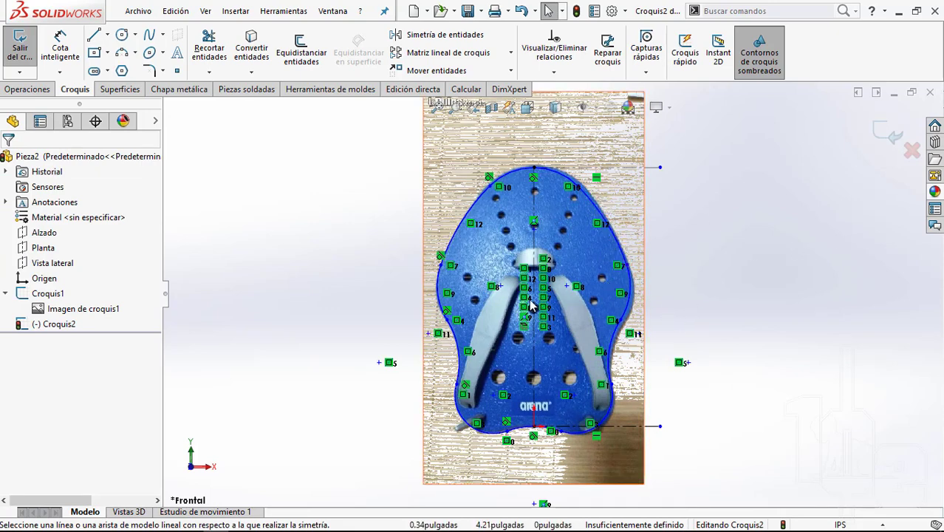
middle_drag(540, 221, 518, 249)
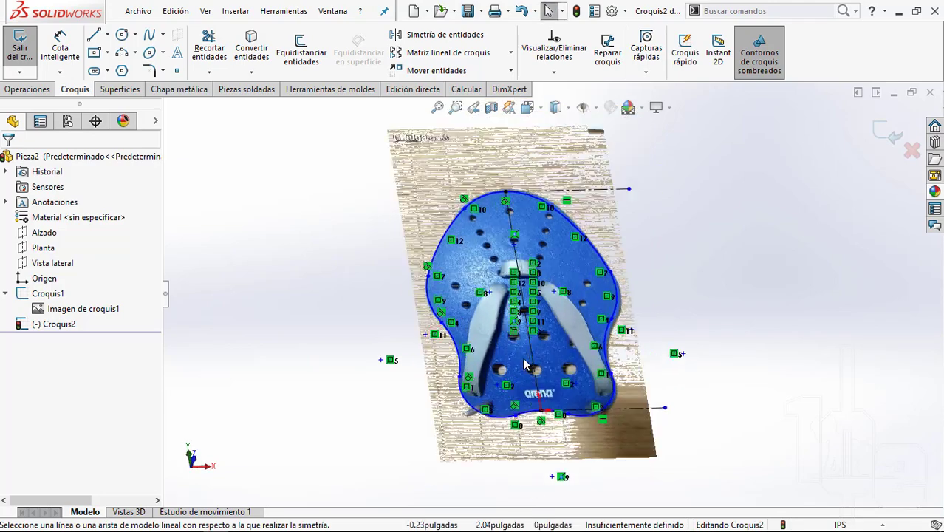
mouse_move(521, 364)
middle_down()
mouse_move(551, 370)
mouse_move(540, 213)
mouse_move(577, 164)
middle_up()
click(529, 109)
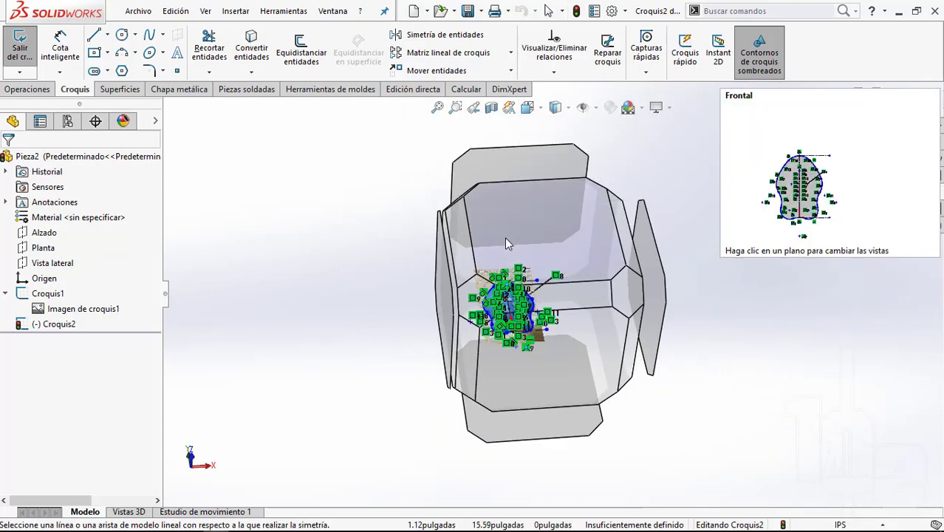
click(507, 243)
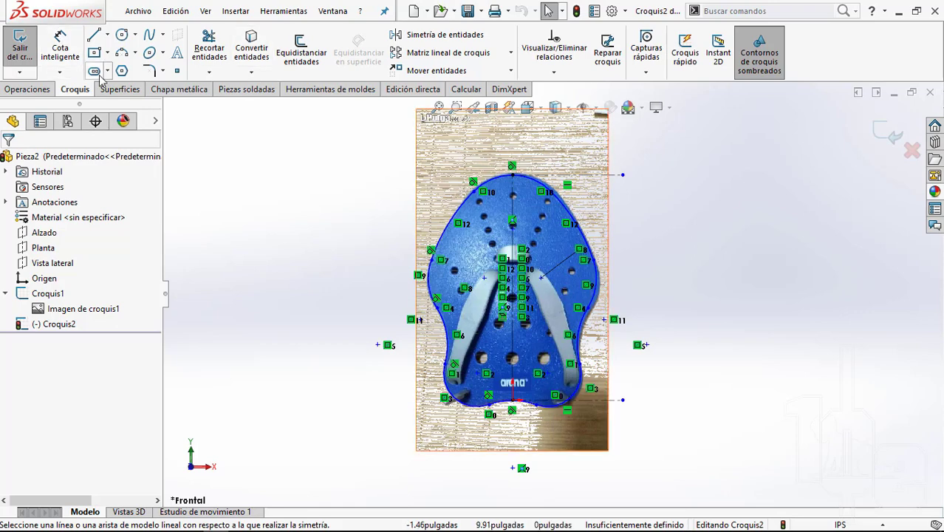
Step: Draw a corner rectangle from above the paddle's top-left to below its bottom-right
click(108, 52)
click(127, 71)
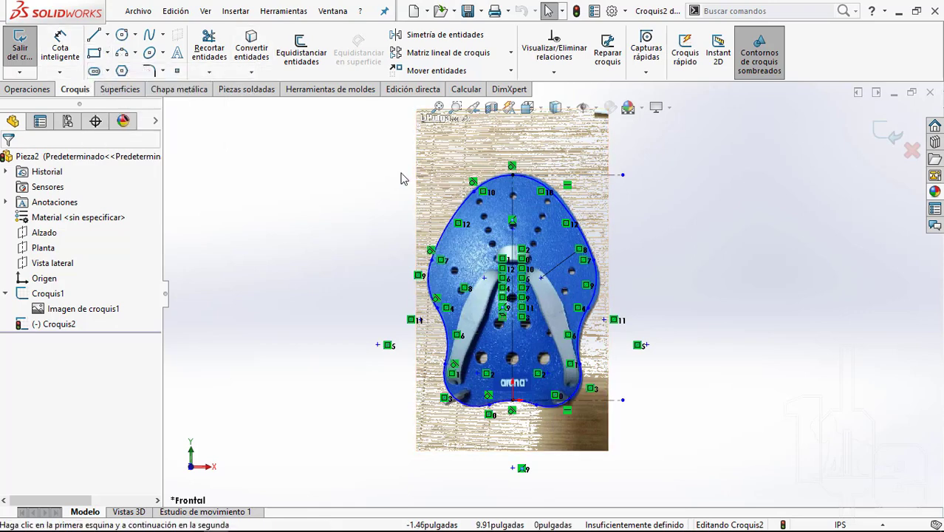
click(421, 151)
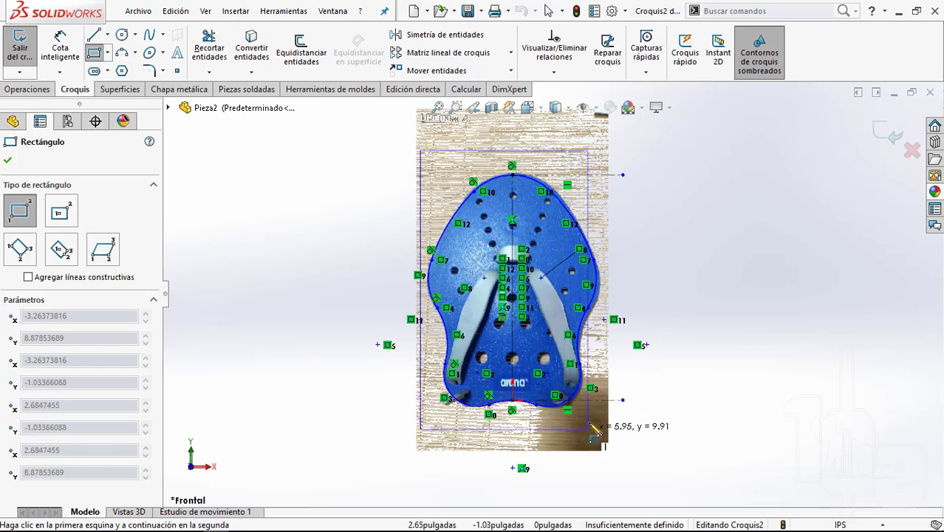
click(595, 412)
scroll(610, 132, down, 2)
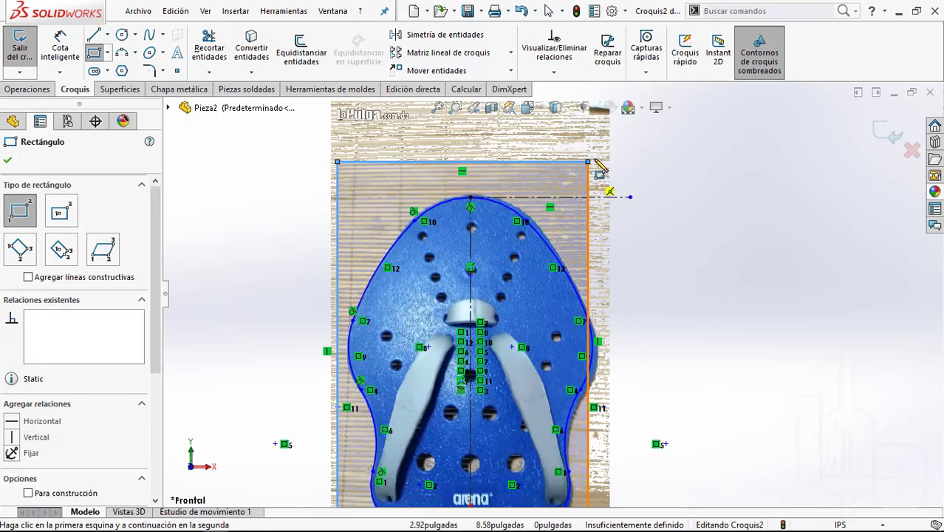
key(Escape)
Step: Drag the rectangle's top-right corner so it frames the whole paddle outline
drag(588, 163, 599, 191)
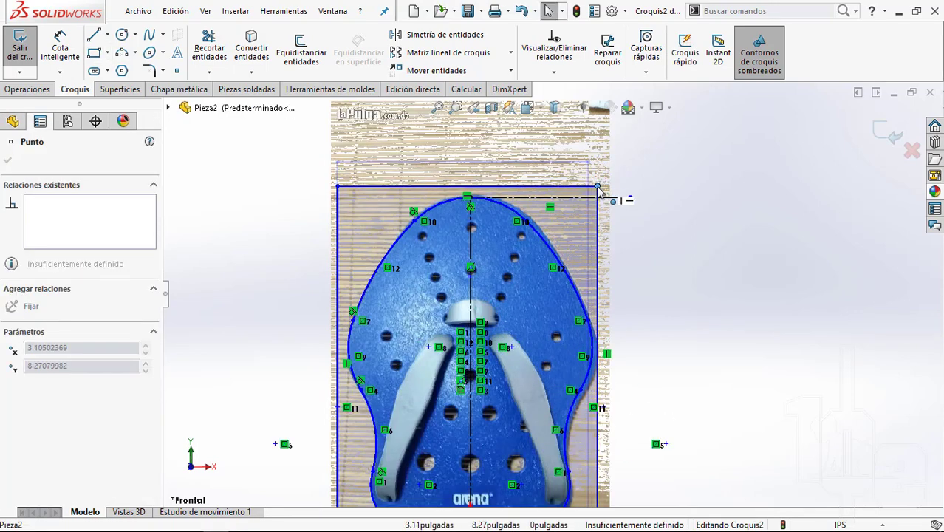
click(722, 297)
scroll(556, 383, up, 2)
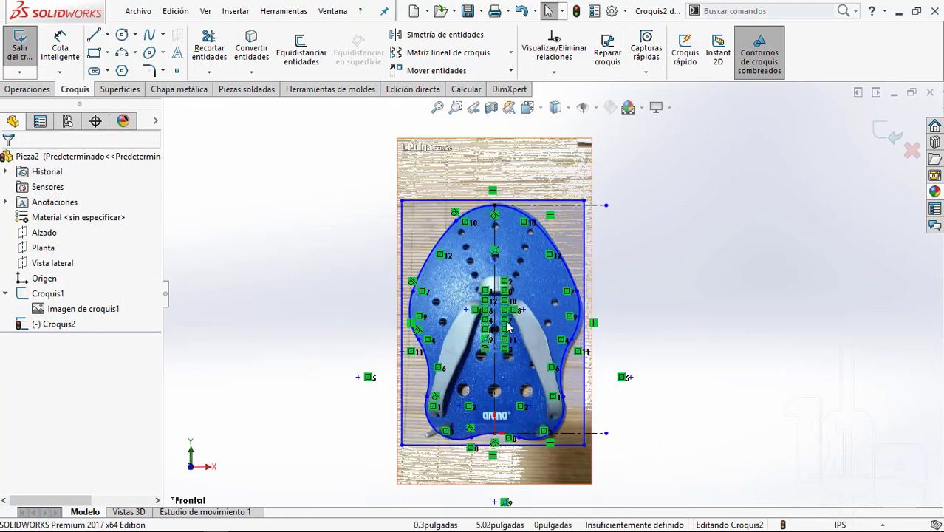
scroll(543, 386, down, 2)
scroll(489, 201, down, 2)
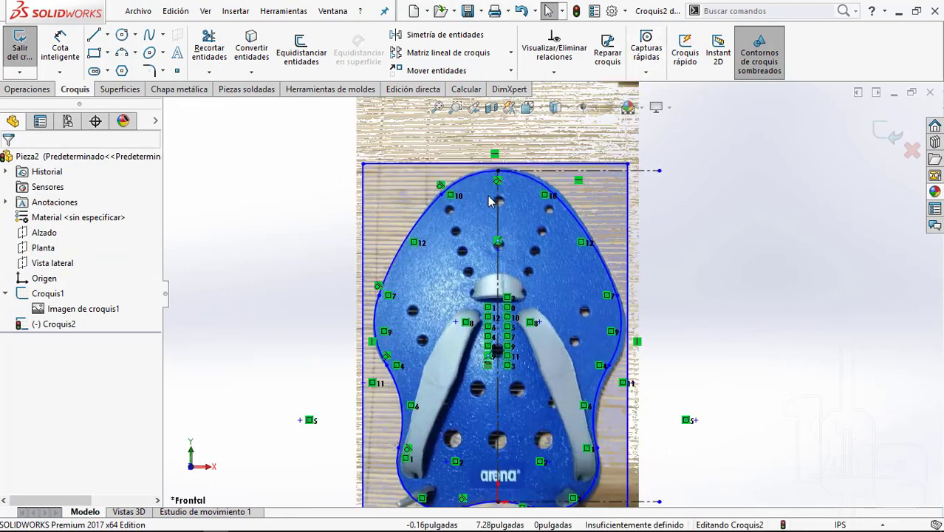
scroll(570, 414, down, 1)
scroll(553, 246, up, 2)
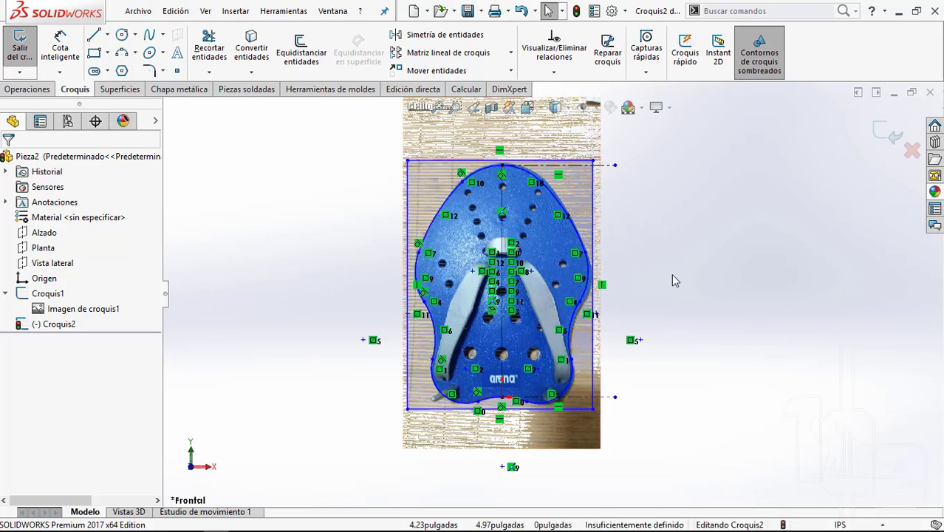
scroll(623, 225, down, 1)
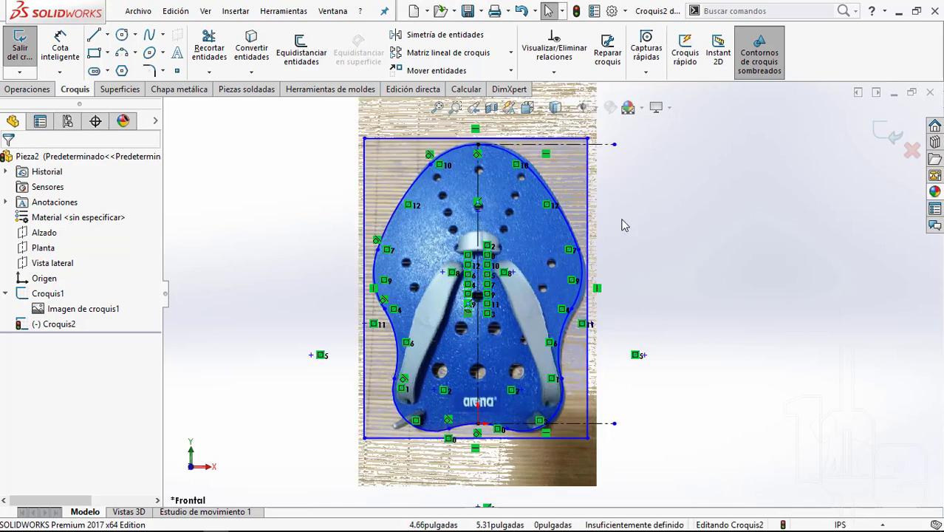
Step: Select the framing rectangle's top, right and left edges and delete them
click(605, 186)
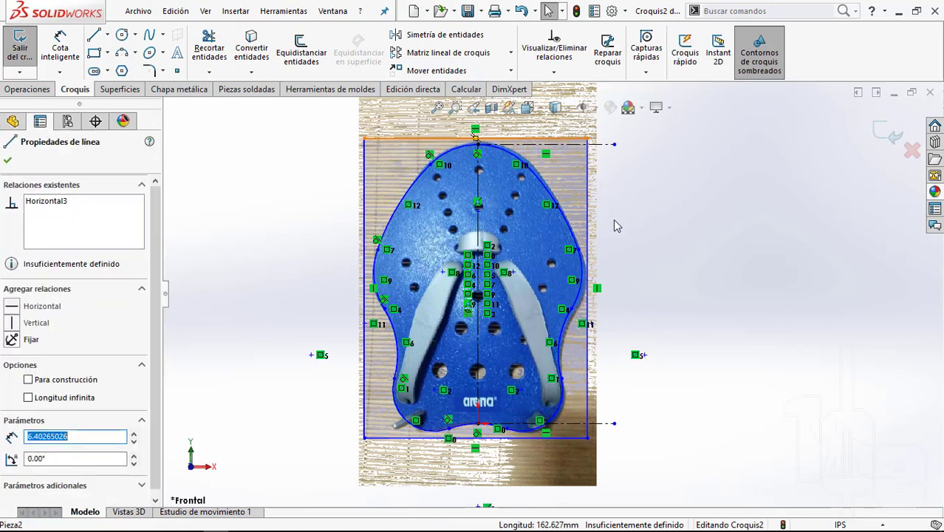
ctrl+click(588, 207)
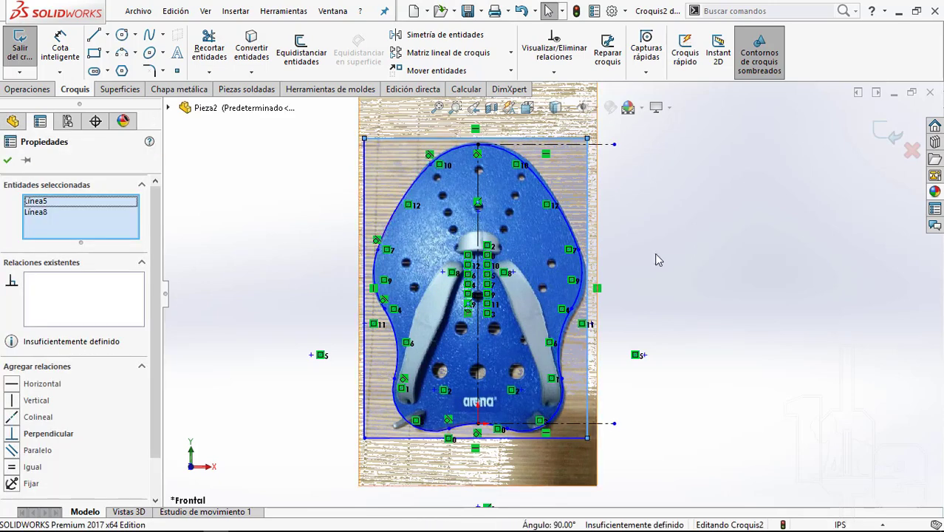
click(721, 257)
click(581, 144)
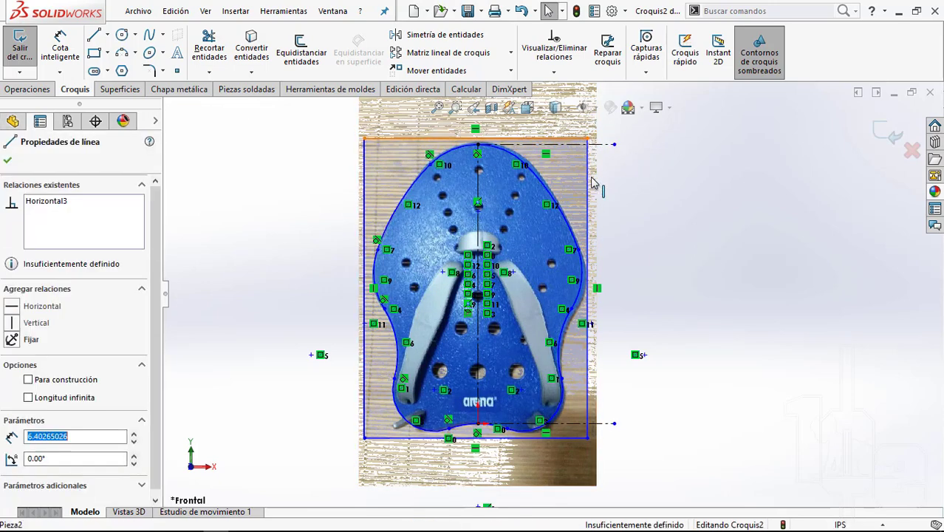
ctrl+click(588, 413)
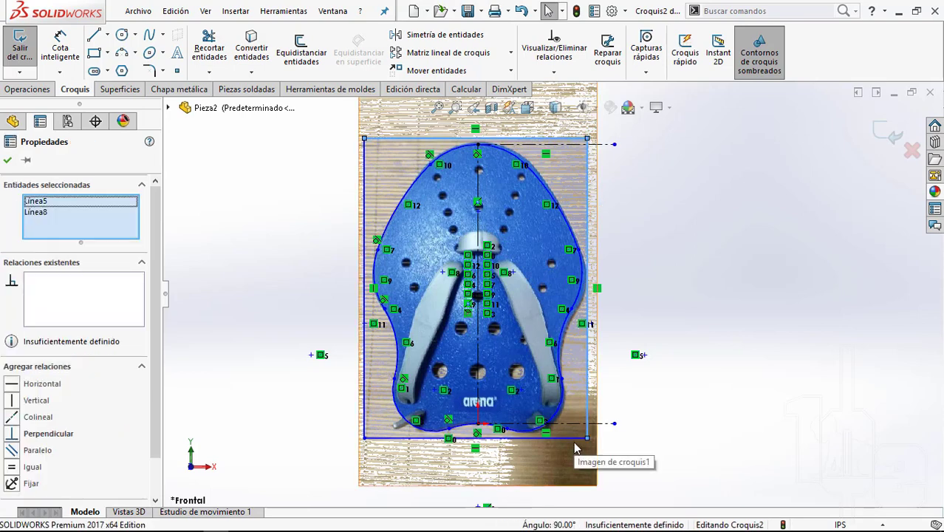
ctrl+click(365, 416)
click(364, 416)
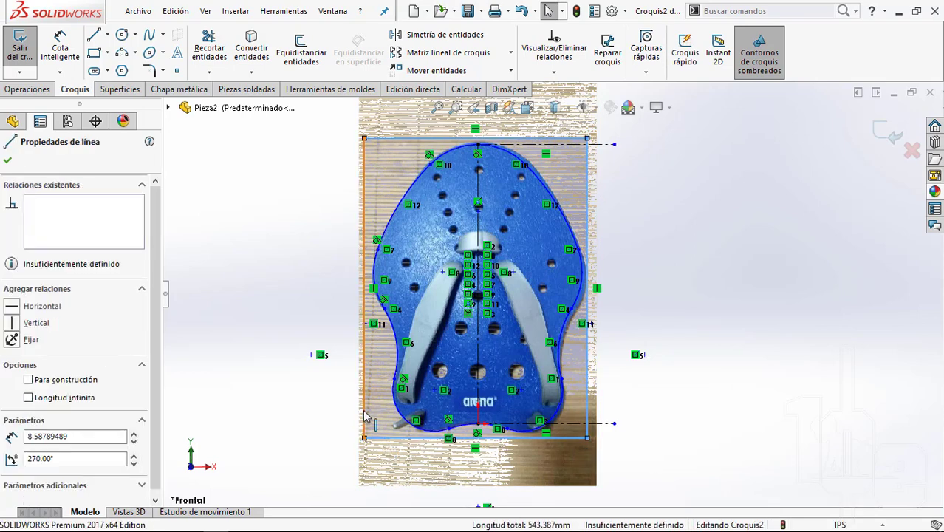
key(Delete)
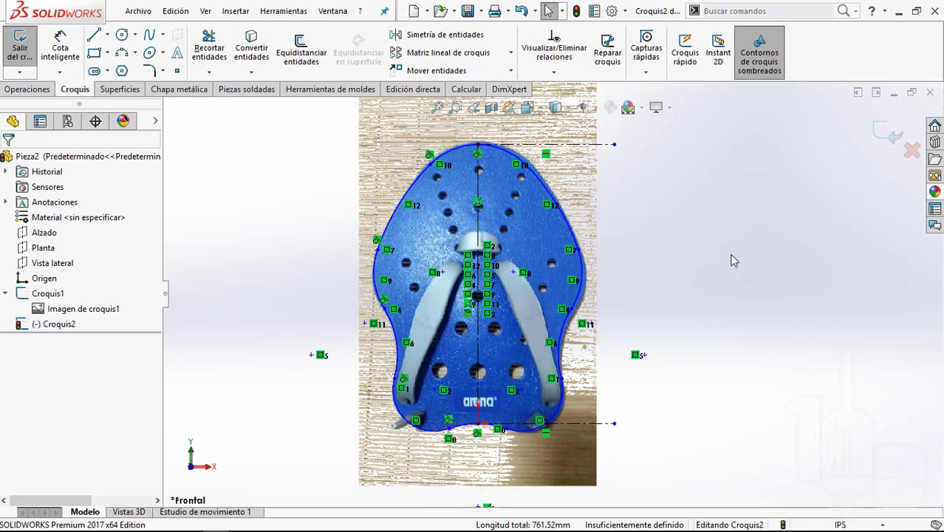
Step: Trace circles over the top three left-side holes of the paddle
click(26, 89)
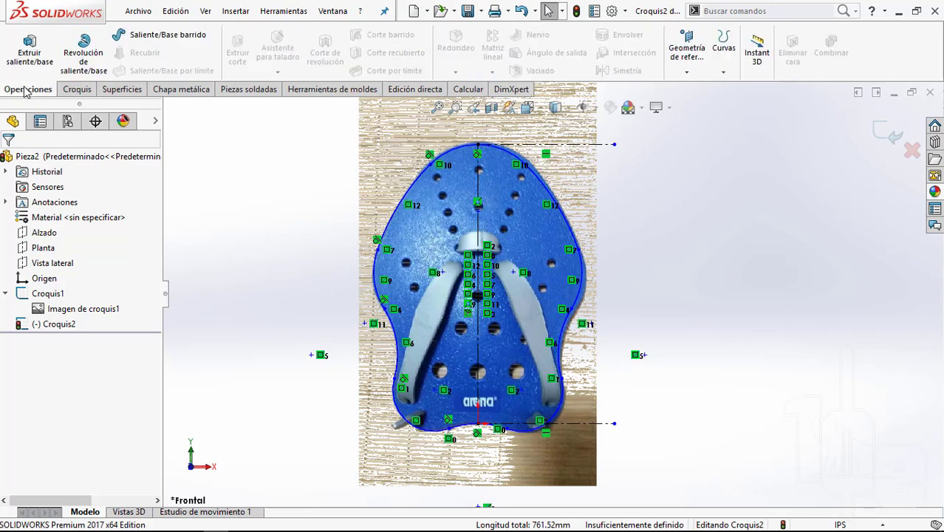
click(77, 90)
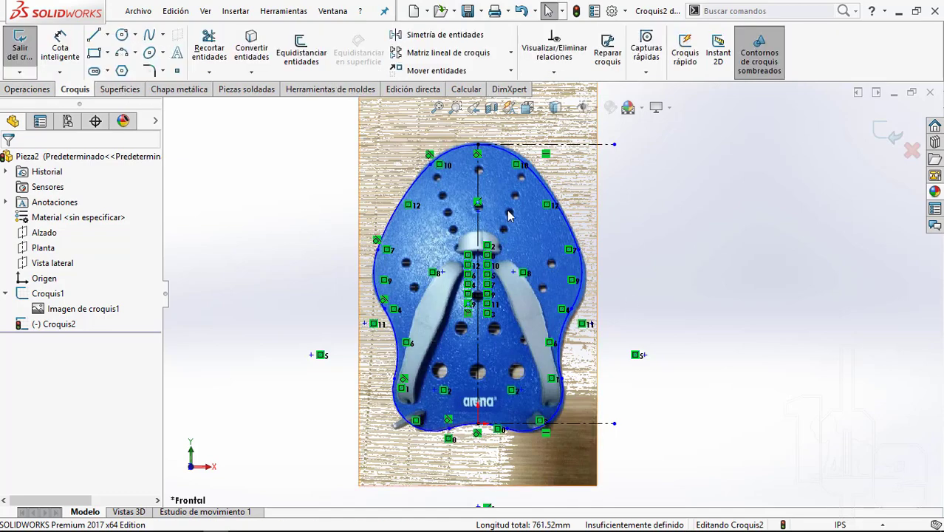
scroll(466, 185, up, 2)
scroll(454, 309, down, 2)
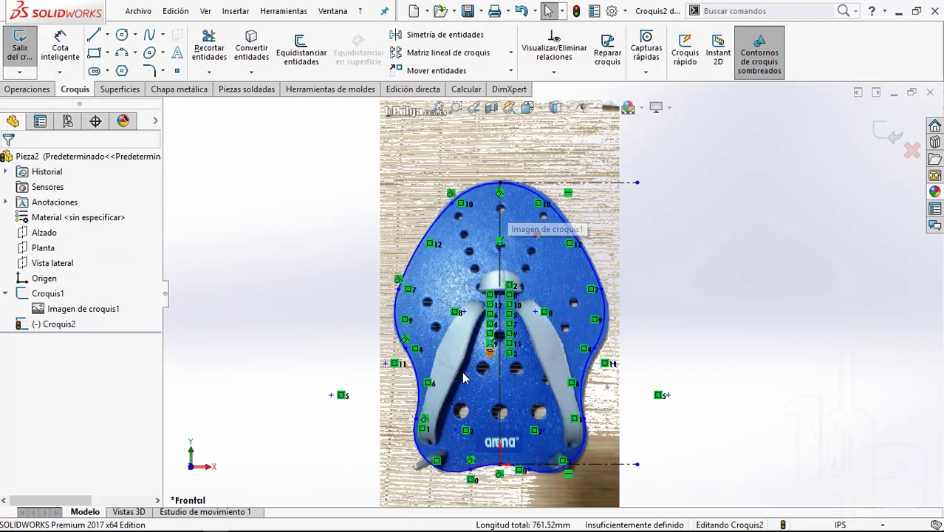
click(122, 34)
scroll(456, 249, up, 1)
scroll(456, 249, up, 1)
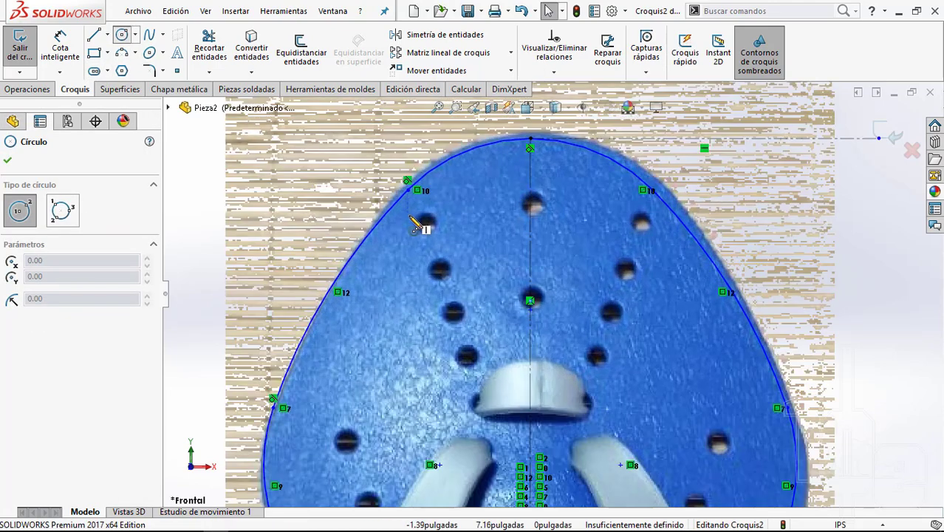
scroll(457, 249, up, 1)
click(444, 235)
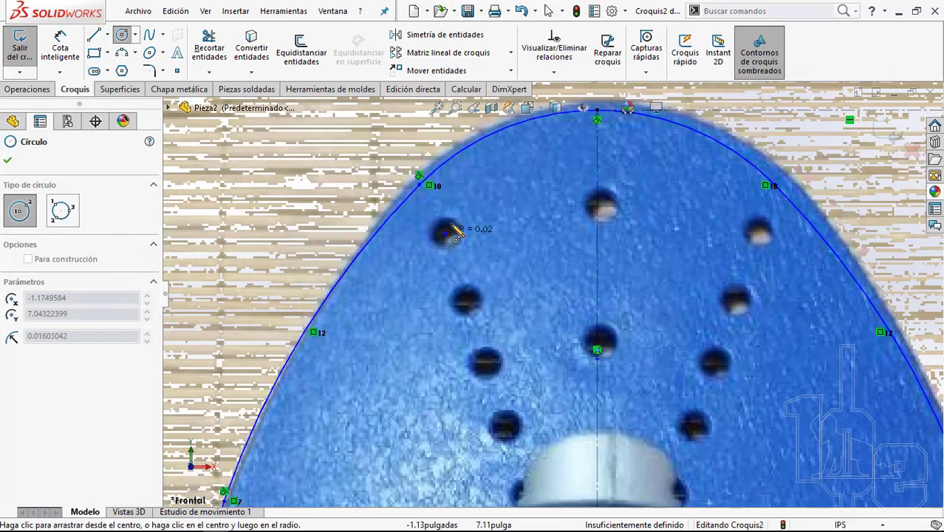
click(461, 235)
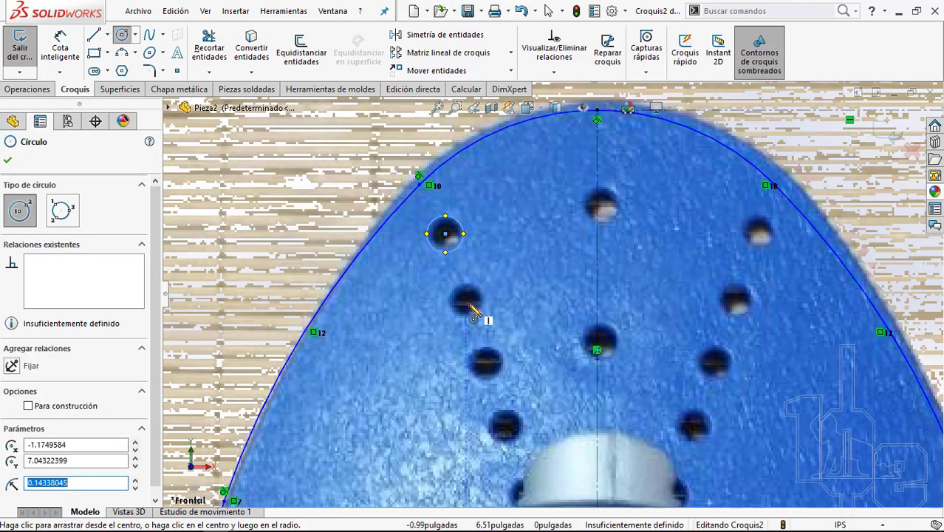
click(465, 303)
click(487, 297)
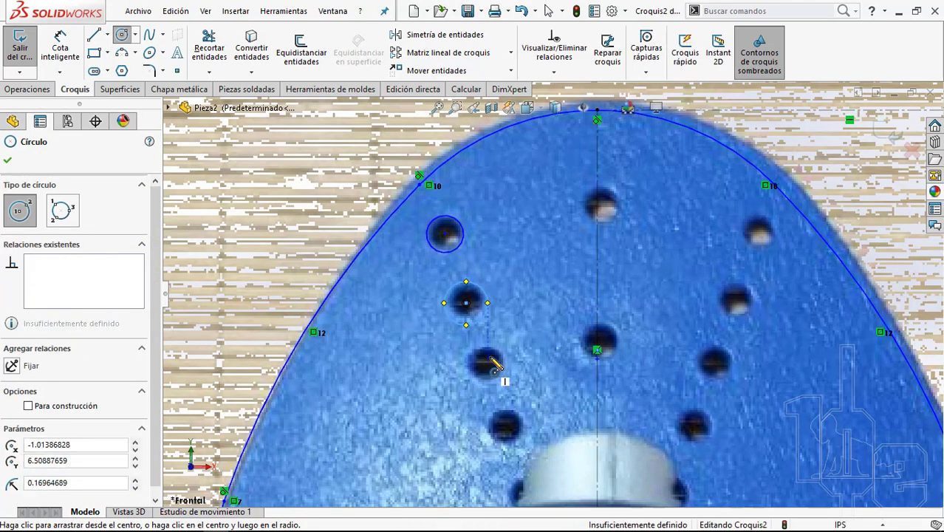
click(487, 365)
click(505, 363)
Step: Trace circles over the holes by the strap mount and near the left edge
scroll(510, 369, up, 2)
scroll(518, 377, down, 2)
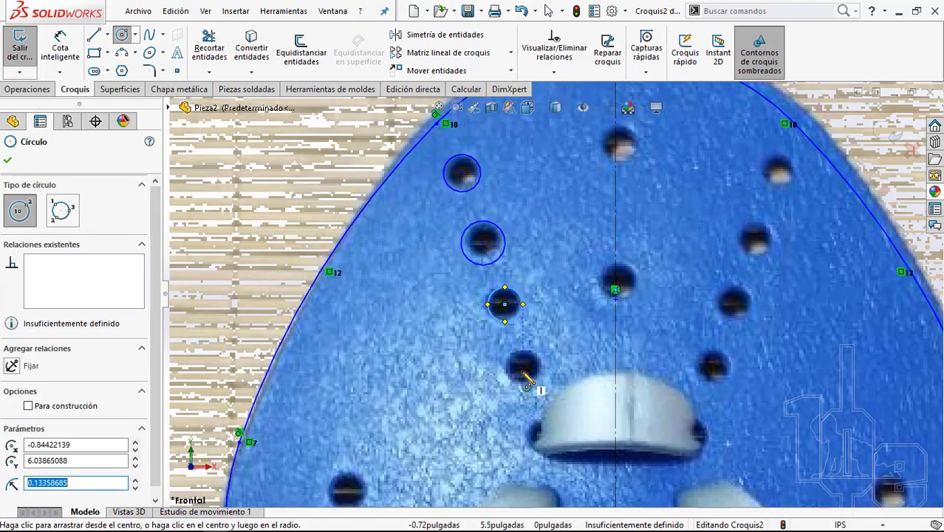
click(523, 368)
click(533, 361)
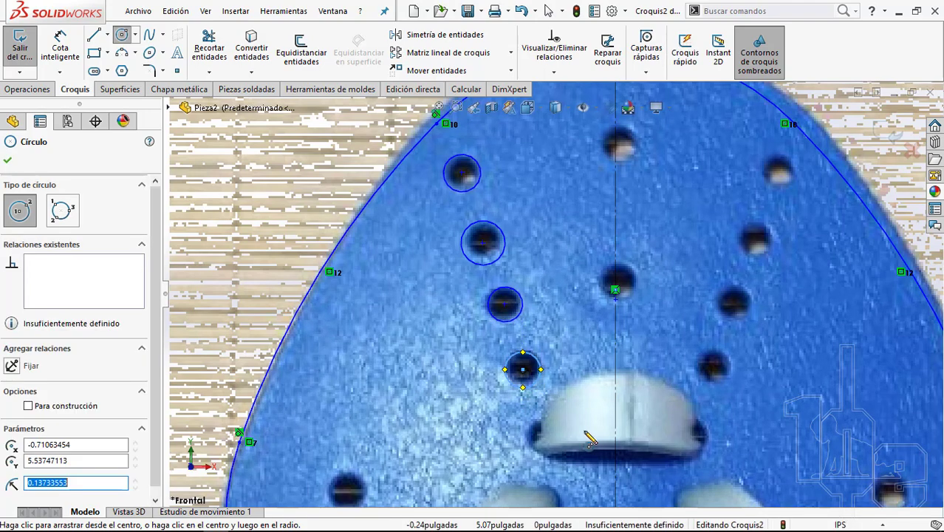
scroll(547, 373, up, 2)
scroll(558, 386, down, 2)
click(537, 368)
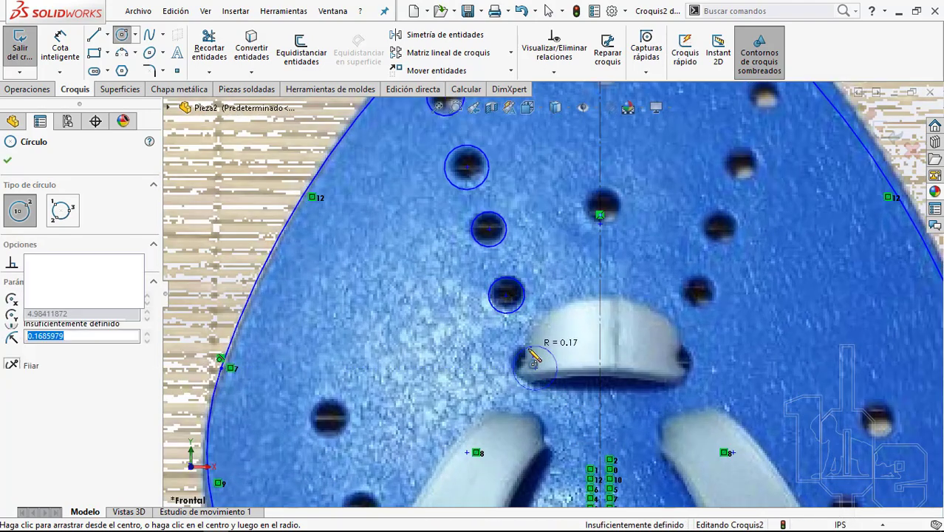
click(517, 349)
scroll(510, 354, up, 2)
scroll(467, 344, down, 2)
click(467, 338)
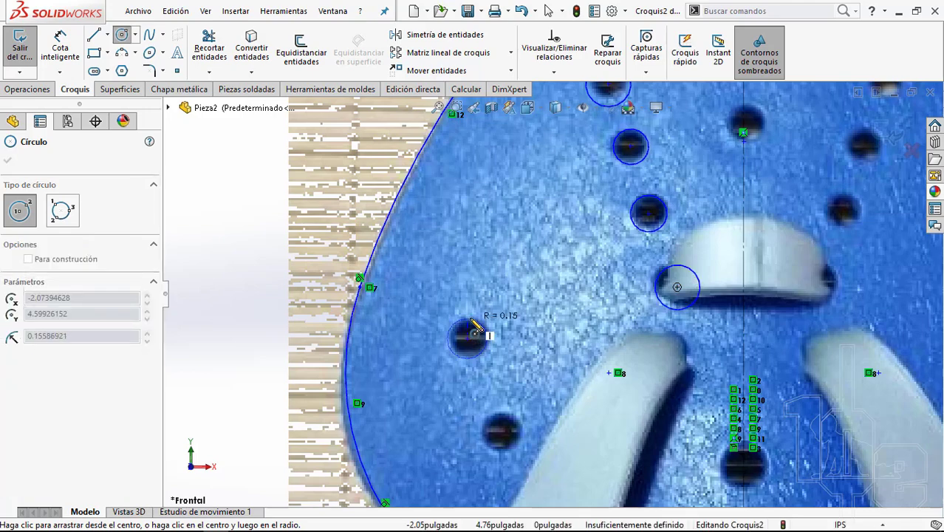
click(489, 336)
click(503, 439)
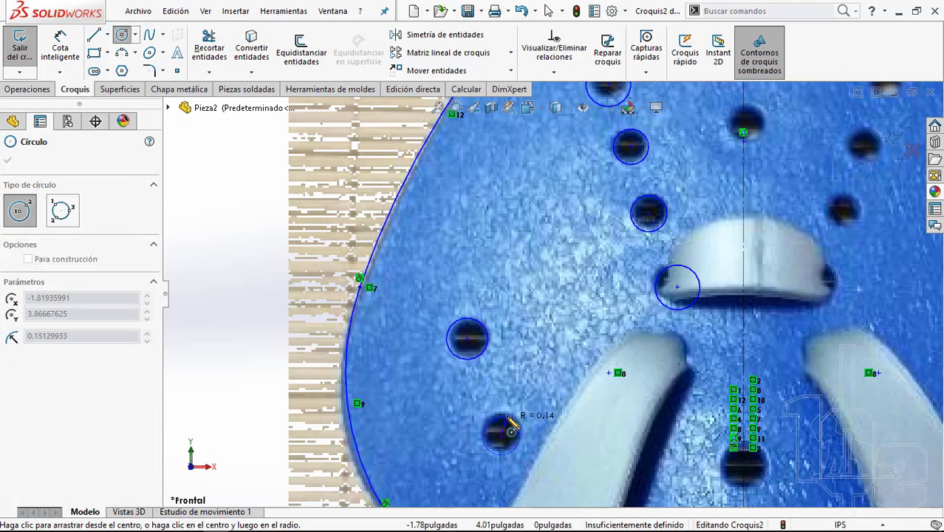
click(511, 427)
Step: Trace circles over the holes left of centre, under the left strap and lower left
scroll(599, 280, up, 1)
scroll(603, 407, up, 2)
scroll(611, 402, down, 2)
scroll(604, 395, up, 1)
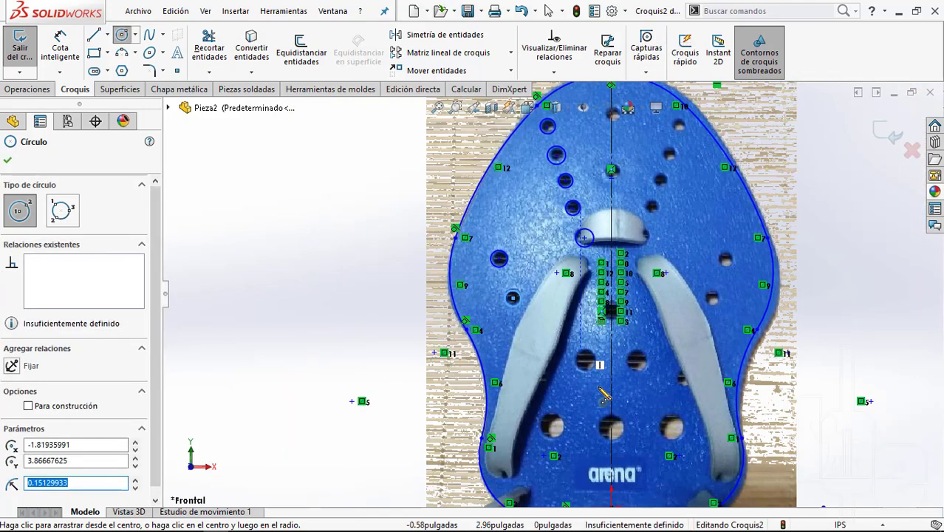
scroll(603, 395, down, 2)
scroll(591, 369, down, 2)
click(575, 337)
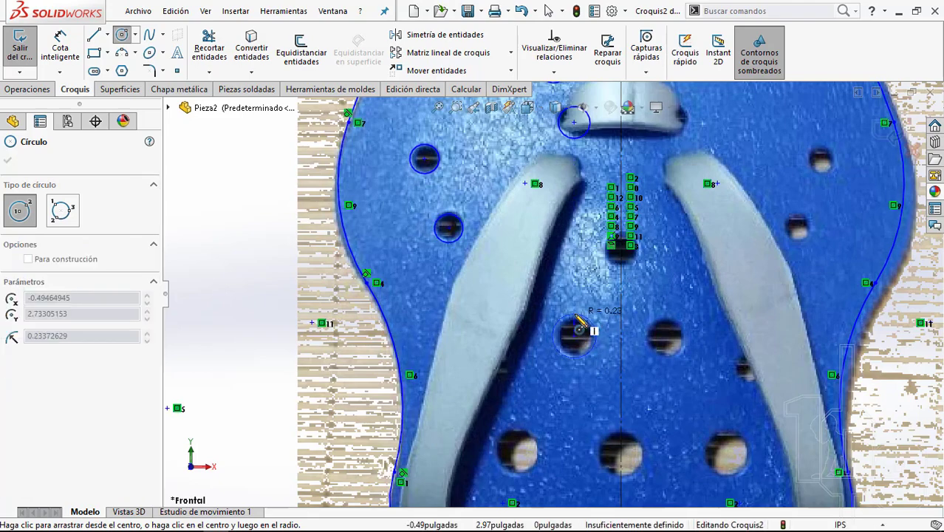
click(577, 314)
click(507, 374)
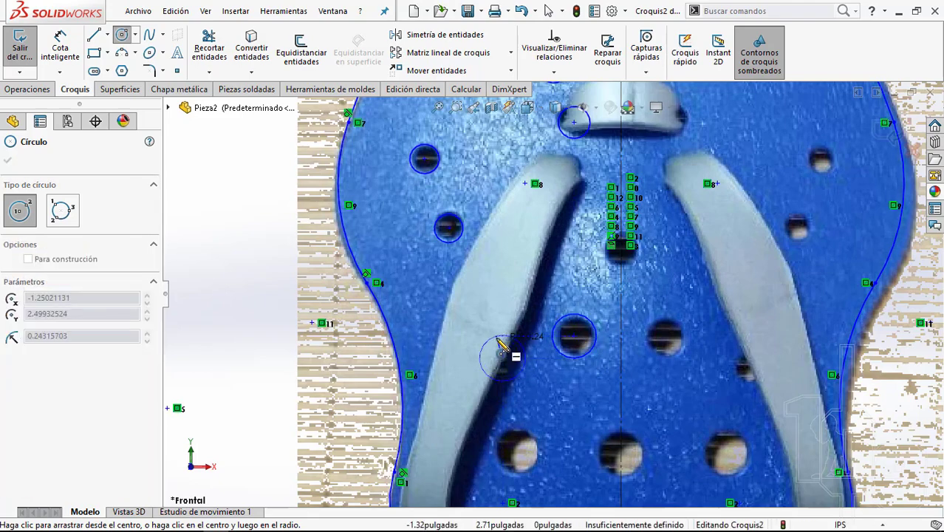
click(499, 341)
click(574, 162)
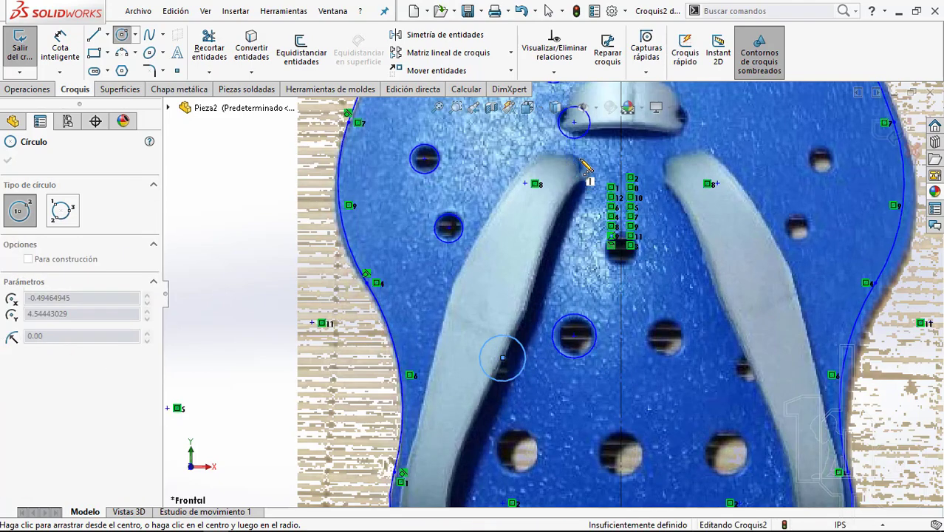
click(596, 166)
scroll(525, 281, up, 3)
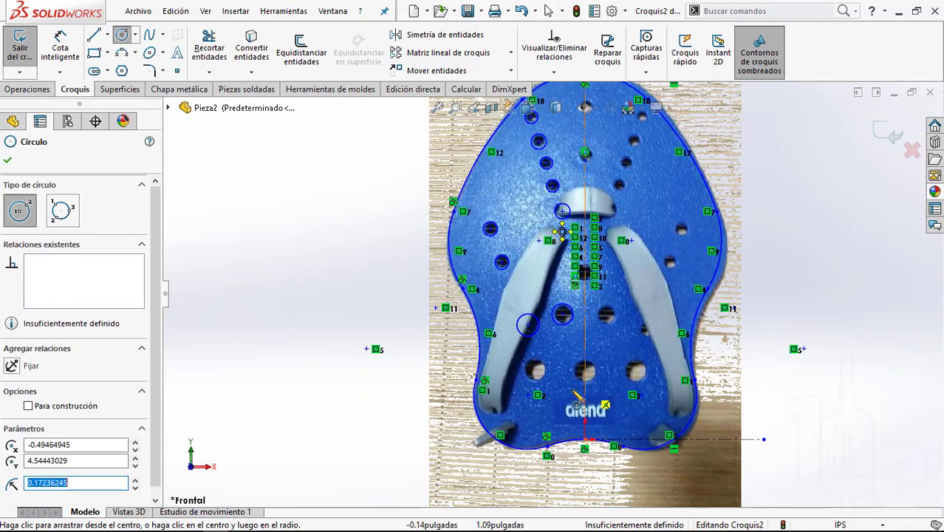
scroll(529, 339, down, 3)
click(505, 336)
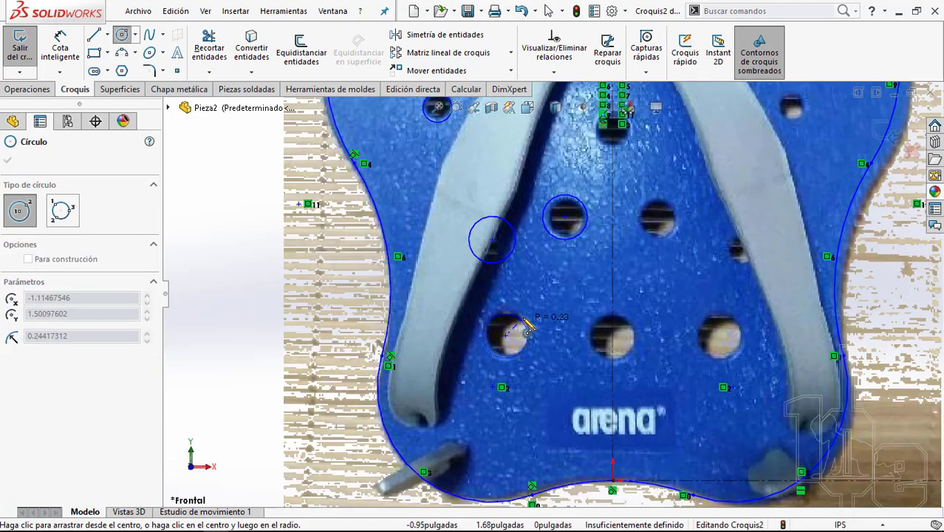
click(527, 325)
Step: Trace small circles over the two lower-left holes
click(425, 416)
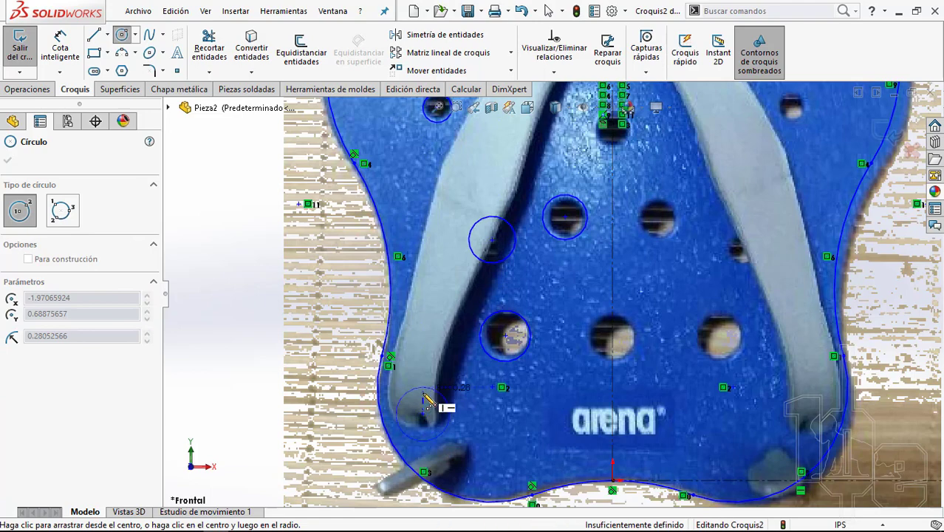
click(427, 403)
click(445, 454)
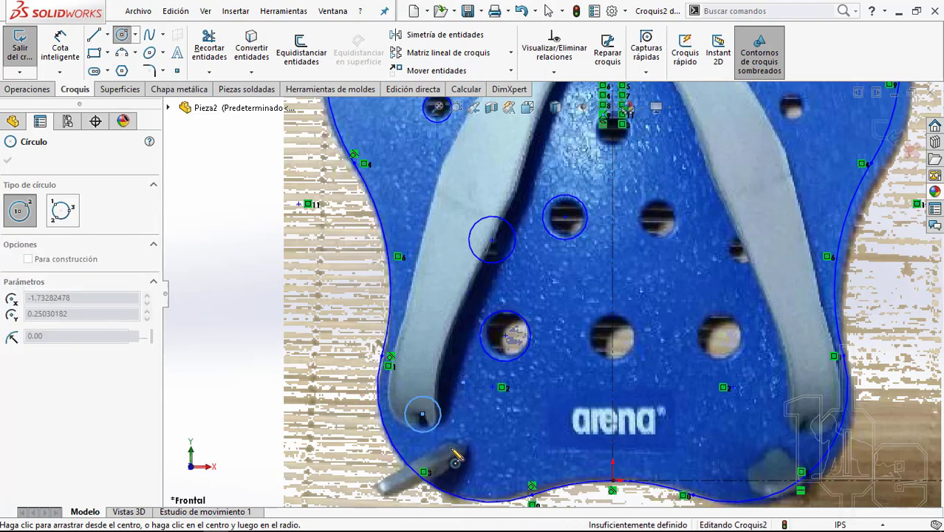
click(460, 454)
scroll(523, 318, up, 3)
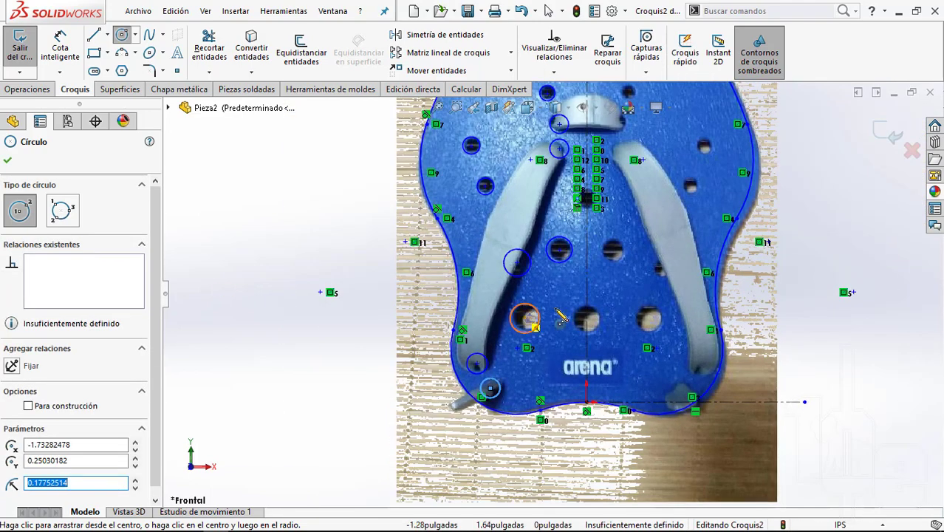
scroll(591, 280, down, 2)
scroll(584, 244, down, 2)
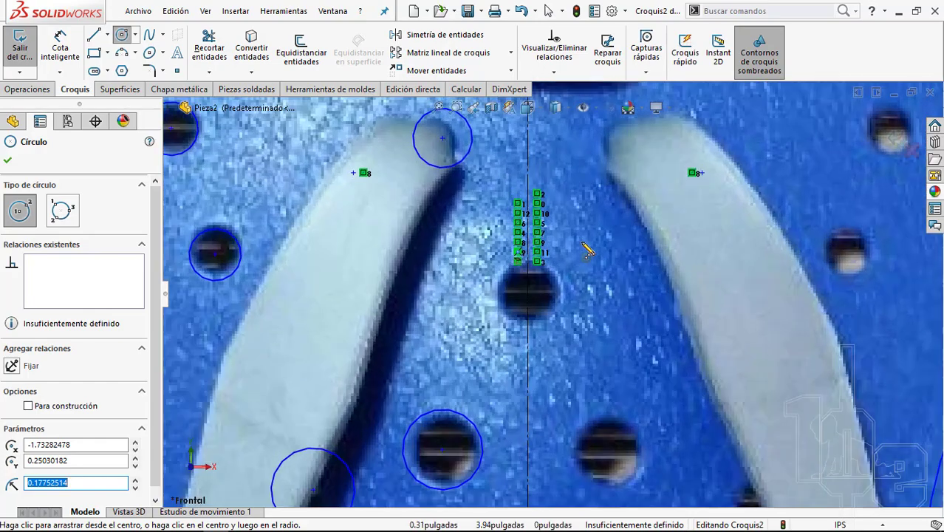
scroll(532, 307, down, 2)
scroll(532, 306, down, 2)
Step: Trace circles over the central, lower central and upper central holes on the centreline
click(556, 300)
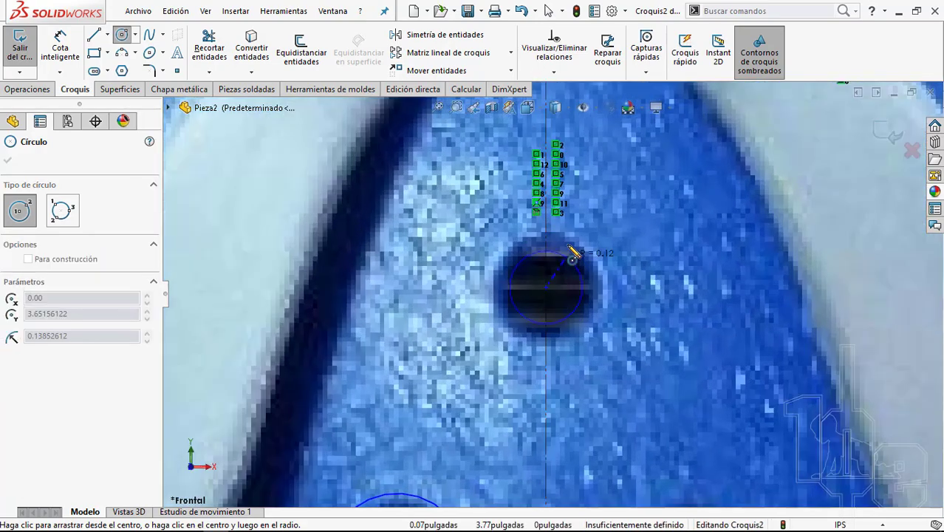
click(570, 260)
scroll(570, 262, up, 3)
scroll(577, 447, down, 1)
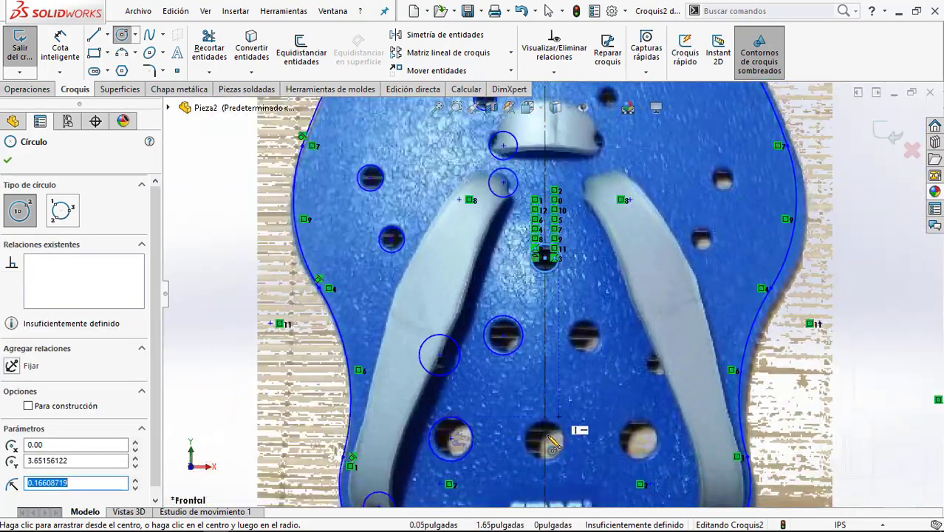
click(545, 441)
click(568, 443)
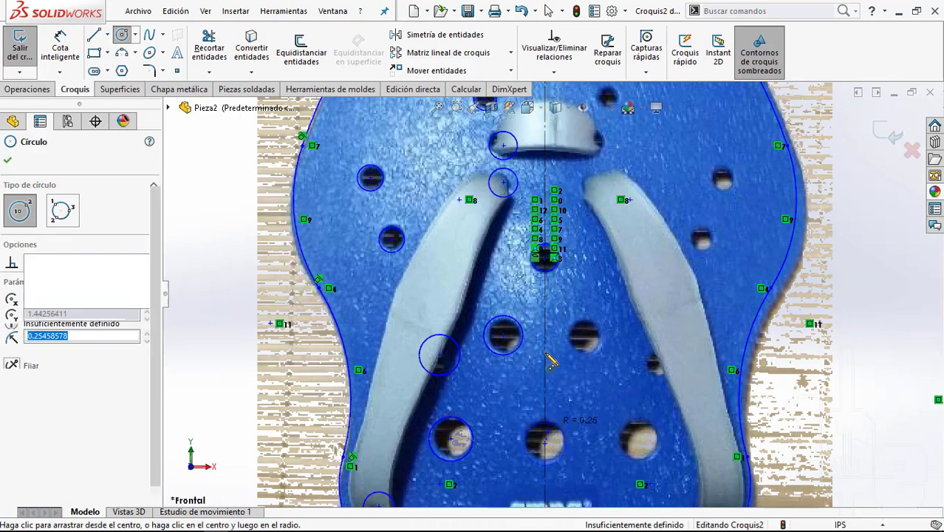
scroll(547, 313, up, 3)
scroll(547, 192, down, 3)
scroll(526, 205, down, 3)
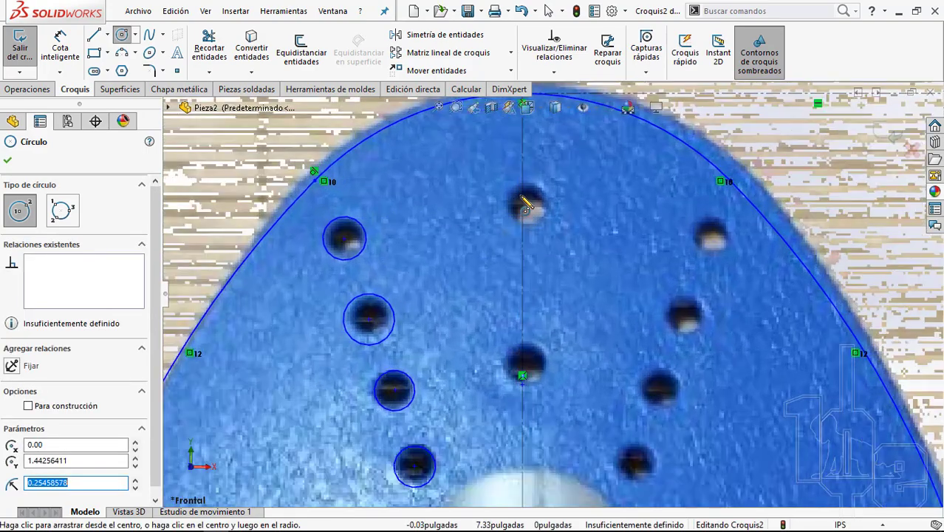
click(526, 204)
click(540, 198)
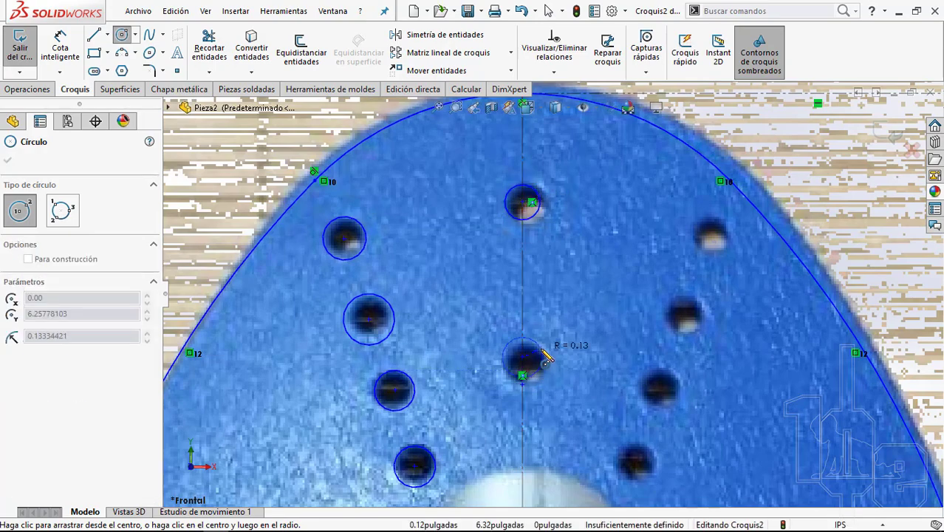
click(545, 357)
scroll(545, 357, up, 2)
Step: Exit the Circle tool and select the upper central, left-side and strap hole circles
scroll(545, 370, up, 2)
key(Escape)
scroll(547, 414, up, 1)
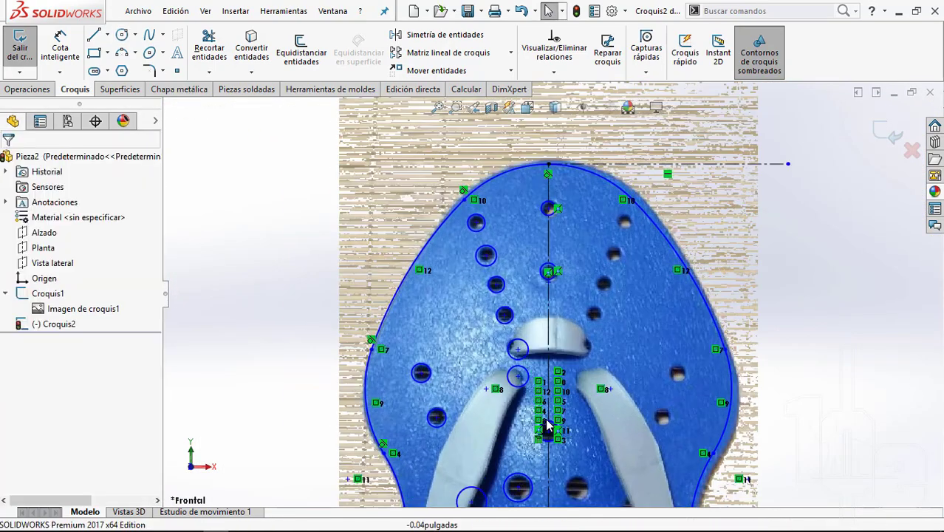
scroll(547, 425, up, 2)
scroll(546, 424, down, 3)
scroll(563, 285, up, 2)
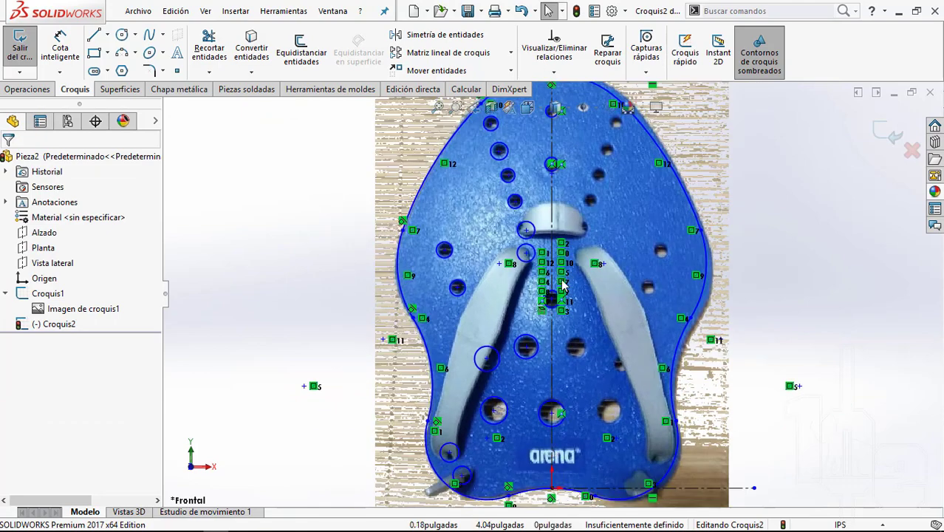
scroll(560, 151, down, 1)
scroll(555, 150, down, 1)
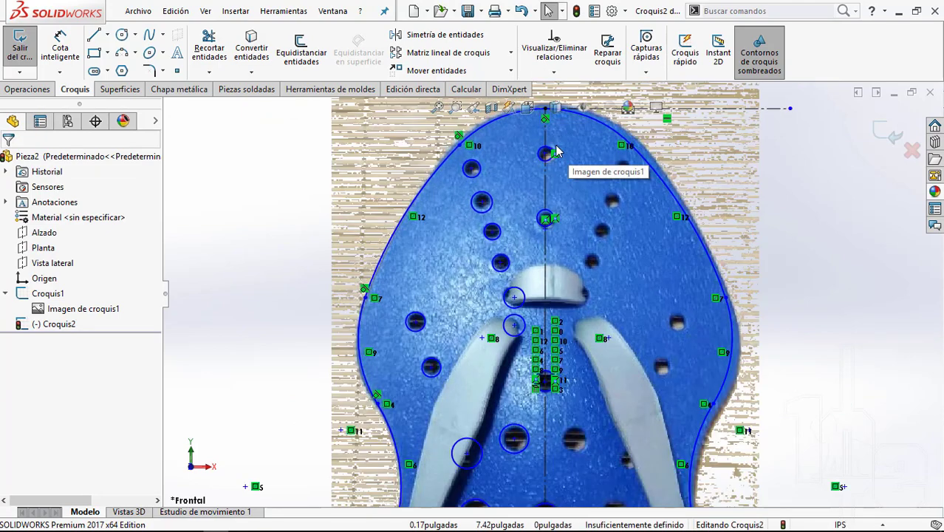
scroll(532, 332, up, 2)
scroll(522, 433, down, 2)
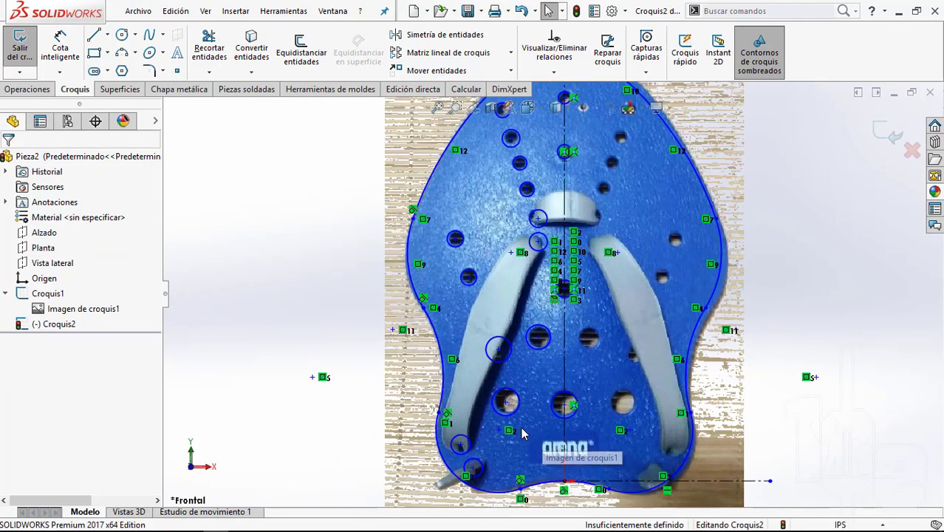
scroll(551, 218, down, 1)
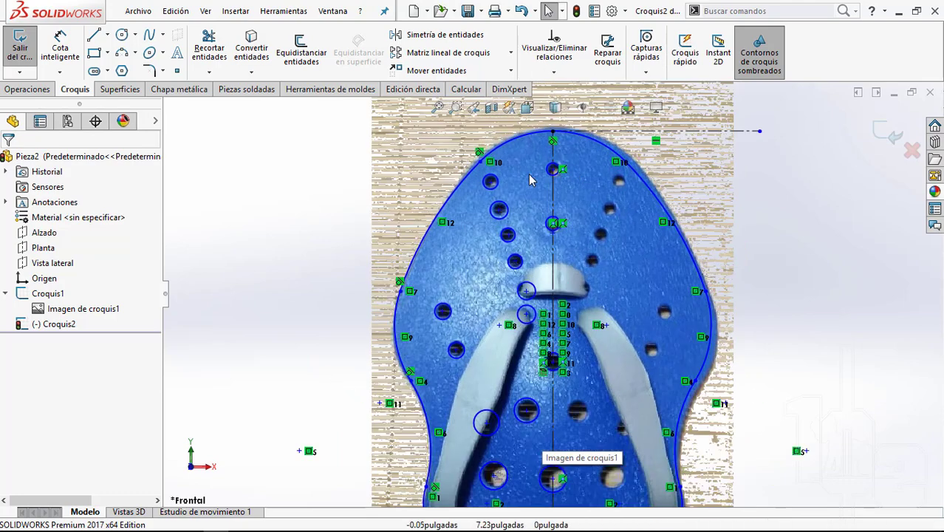
scroll(553, 190, down, 1)
click(551, 184)
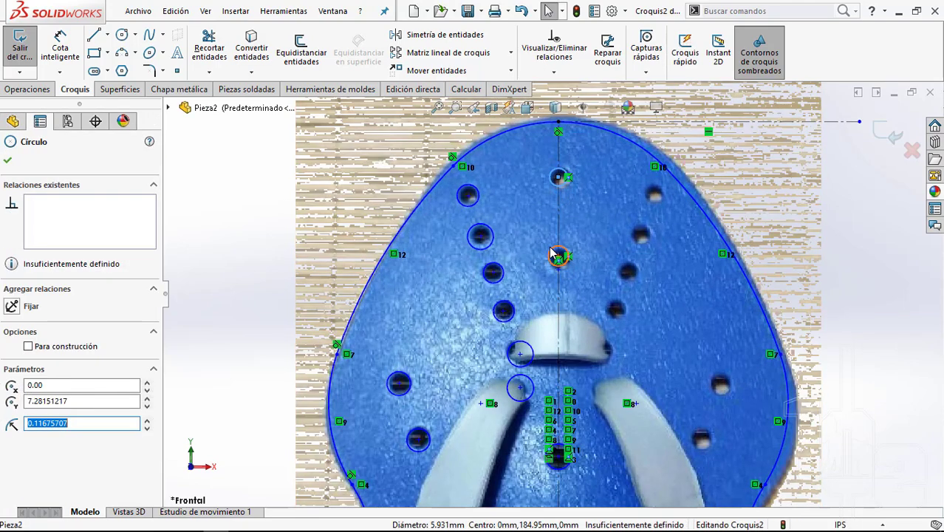
ctrl+click(480, 197)
click(492, 236)
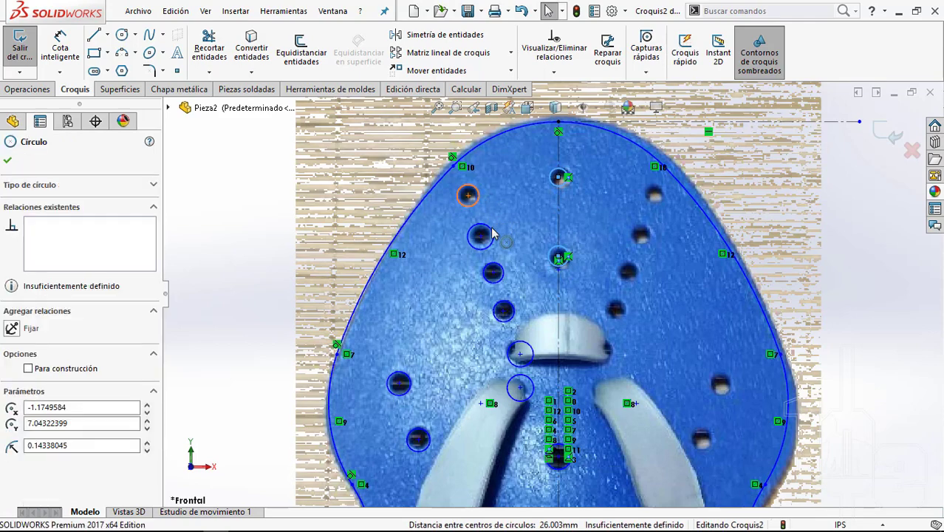
ctrl+click(500, 270)
ctrl+click(502, 273)
ctrl+click(502, 274)
ctrl+click(491, 270)
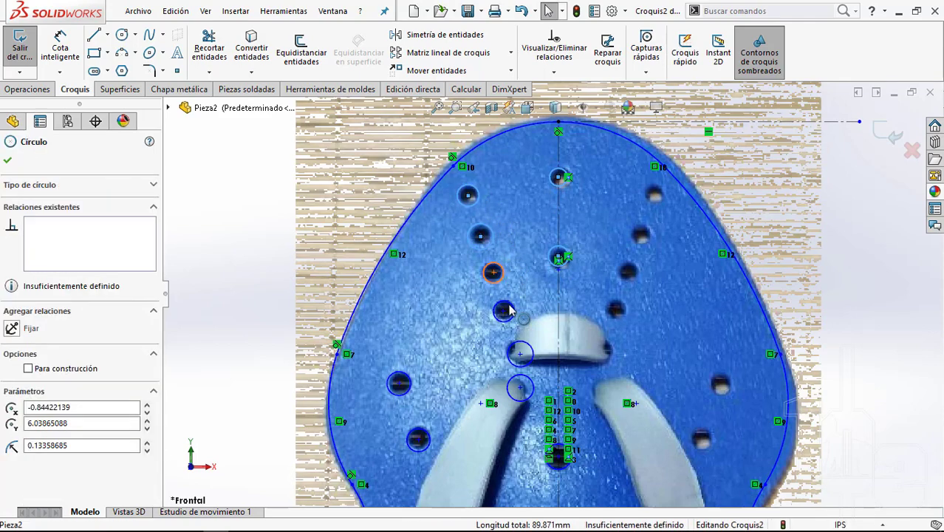
ctrl+click(504, 310)
ctrl+click(527, 348)
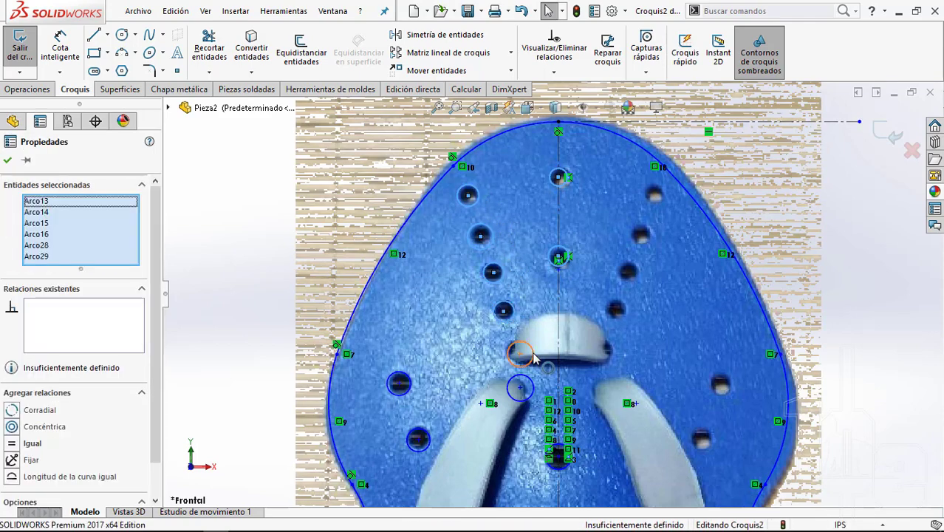
ctrl+click(532, 390)
Step: Add the lower-left, central and bottom-left corner hole circles to the selection
ctrl+click(405, 388)
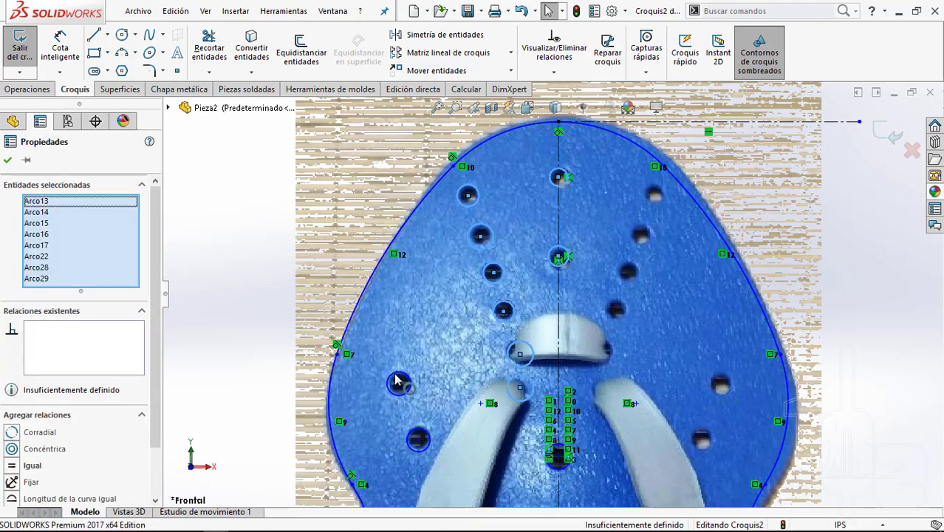
ctrl+click(427, 434)
ctrl+click(418, 438)
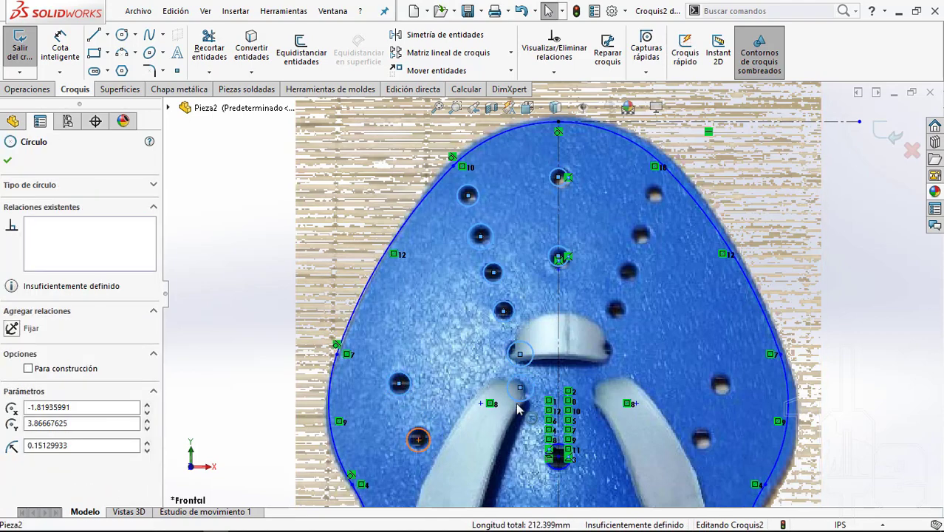
scroll(548, 420, up, 3)
scroll(548, 420, down, 2)
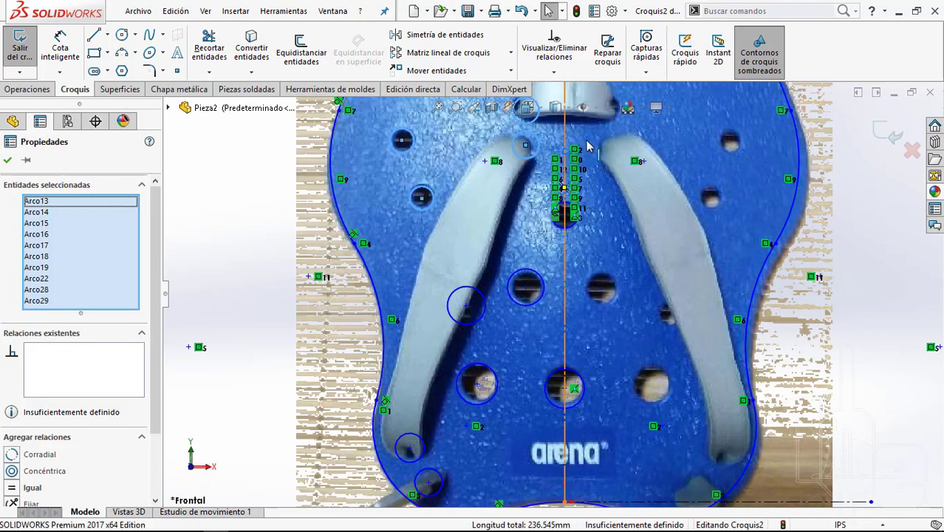
scroll(550, 332, down, 2)
scroll(549, 295, down, 2)
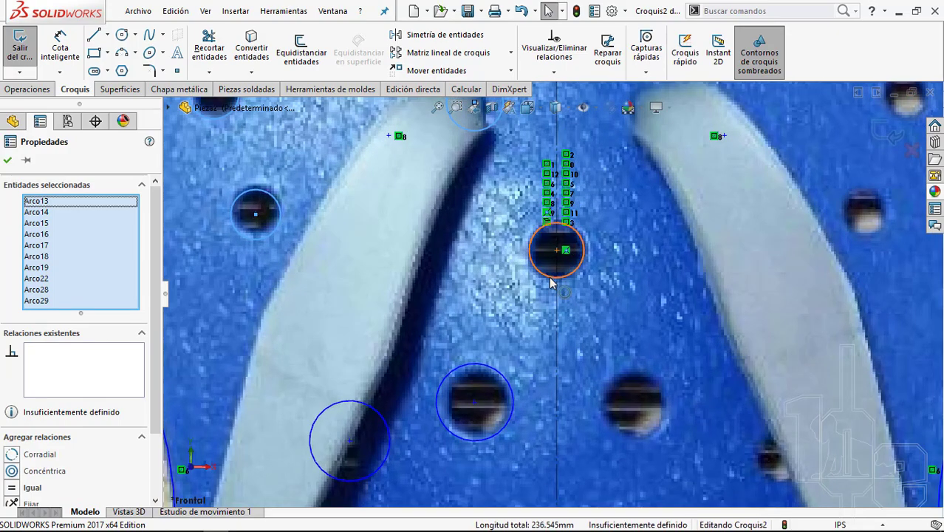
ctrl+click(552, 279)
scroll(551, 292, up, 3)
scroll(488, 436, down, 2)
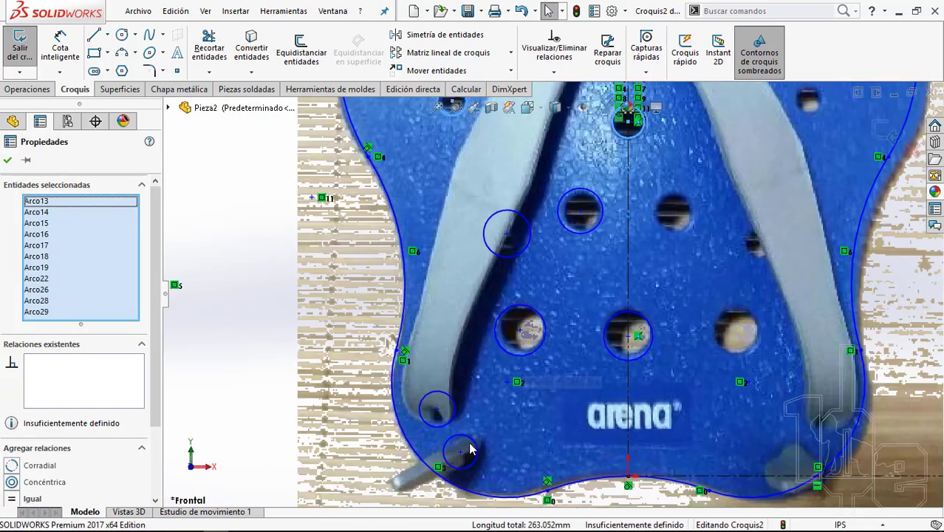
scroll(467, 447, down, 1)
ctrl+click(443, 388)
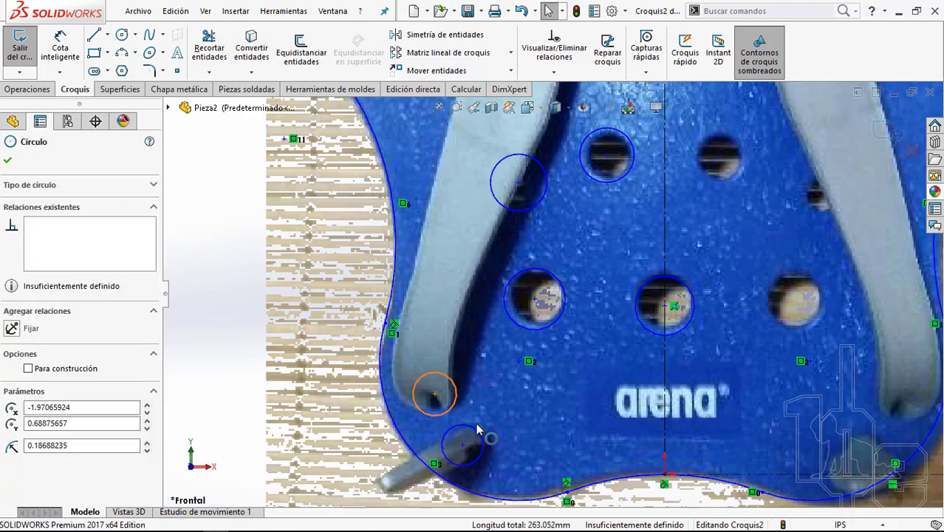
ctrl+click(477, 432)
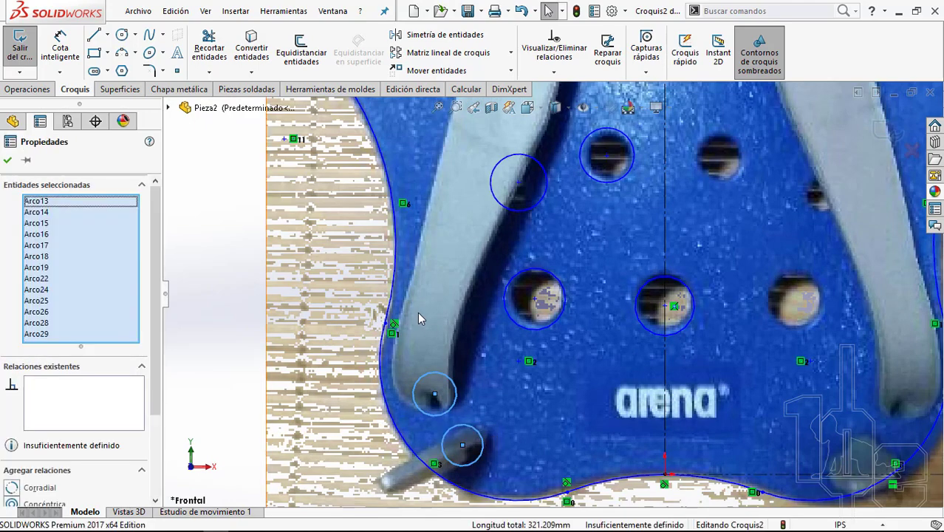
Step: Fit the sketch in view and apply an Equal (Igual) relation to the selected circles
key(f)
scroll(576, 177, down, 1)
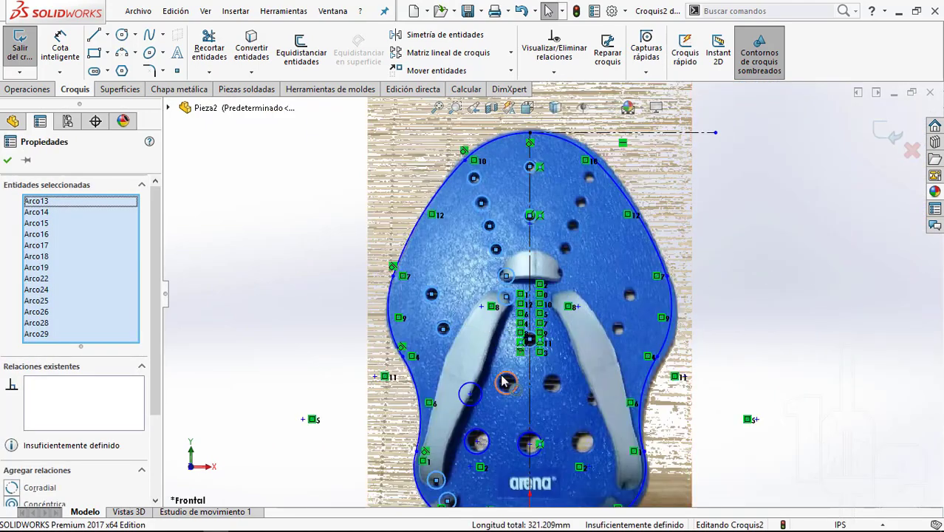
scroll(510, 377, down, 1)
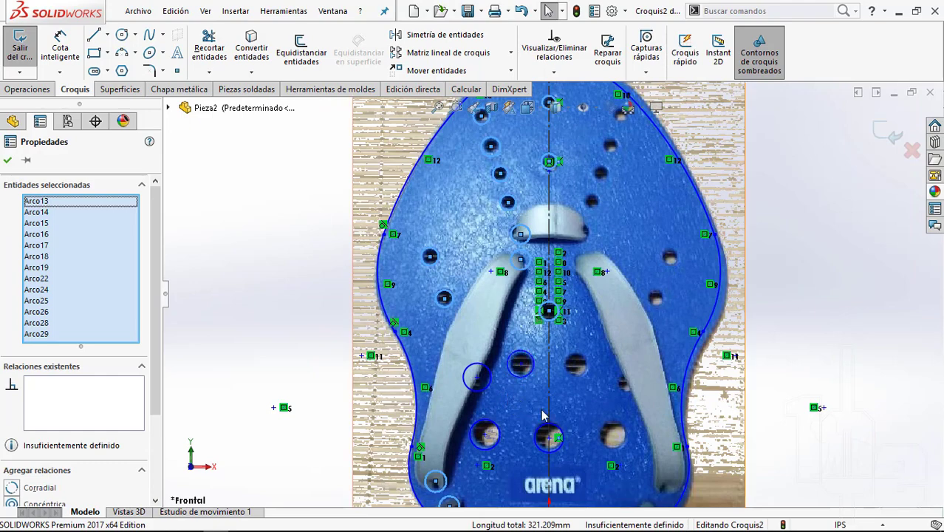
key(f)
scroll(483, 351, down, 2)
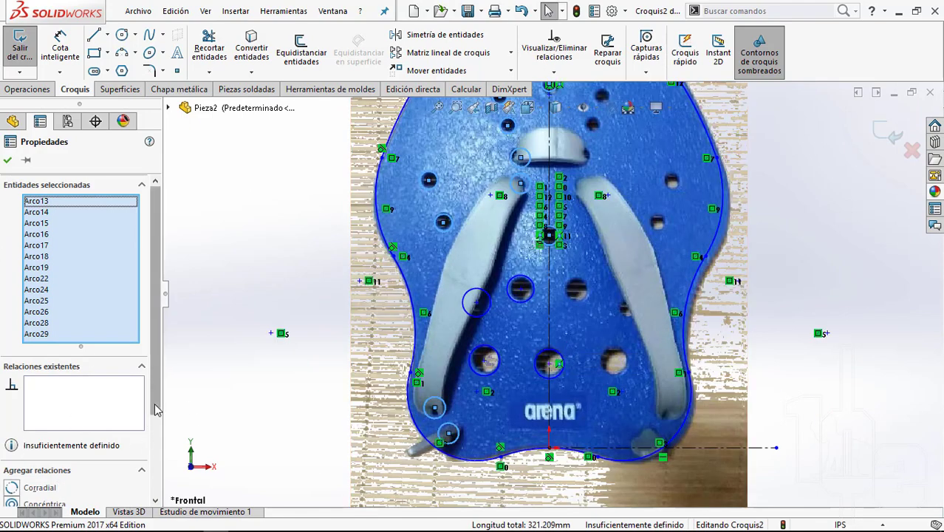
scroll(156, 410, down, 3)
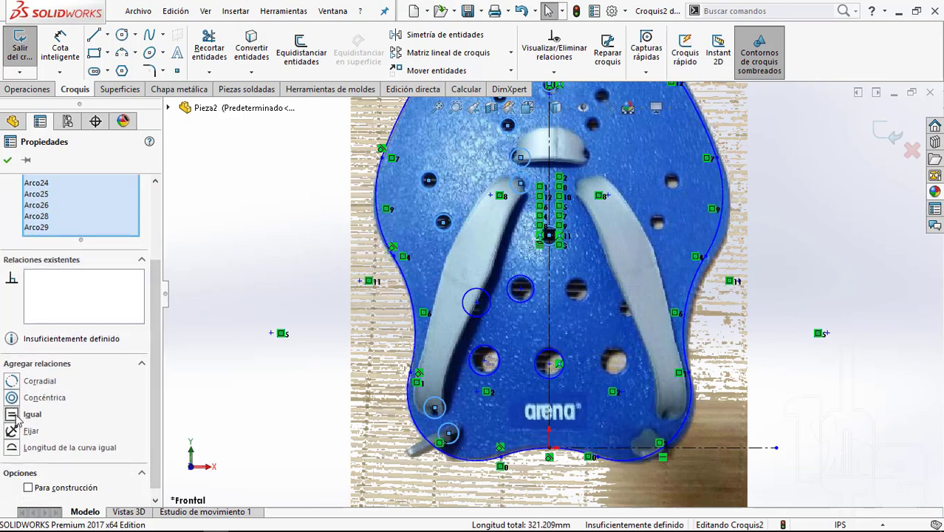
click(15, 418)
Step: Dimension the upper-left hole circle to a 5/16-inch diameter, shown as Ø0.31
click(8, 160)
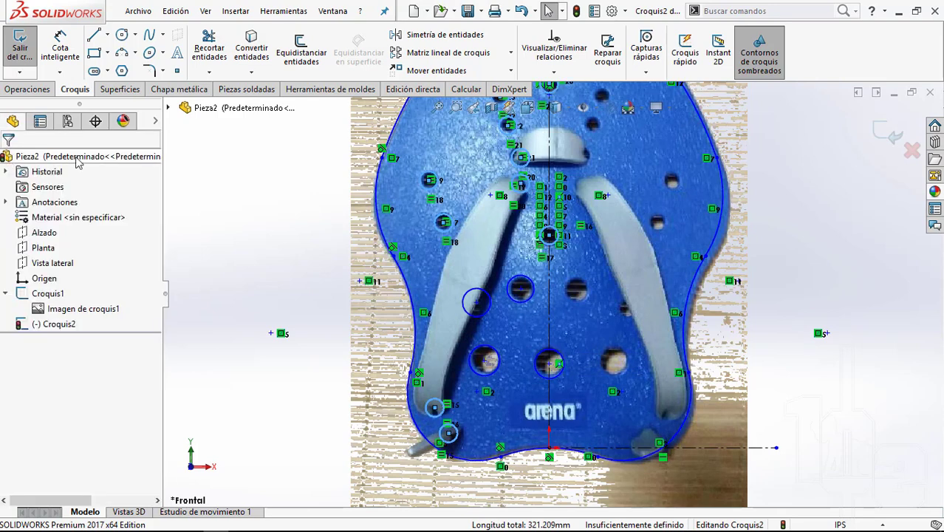
click(60, 44)
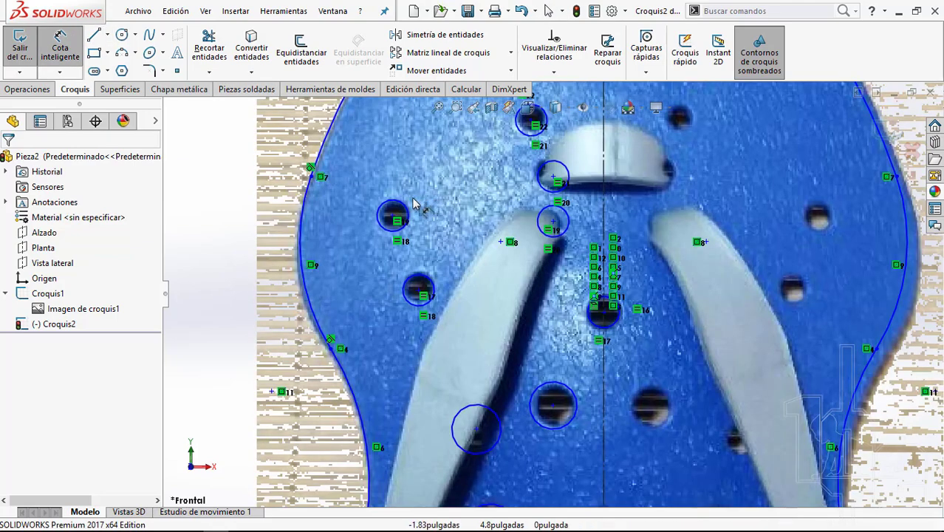
scroll(479, 184, down, 3)
click(397, 209)
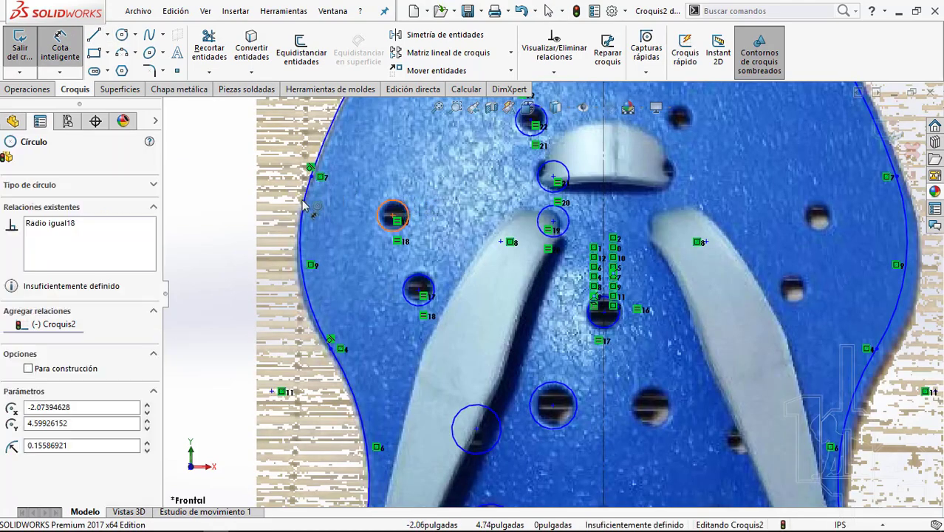
click(216, 218)
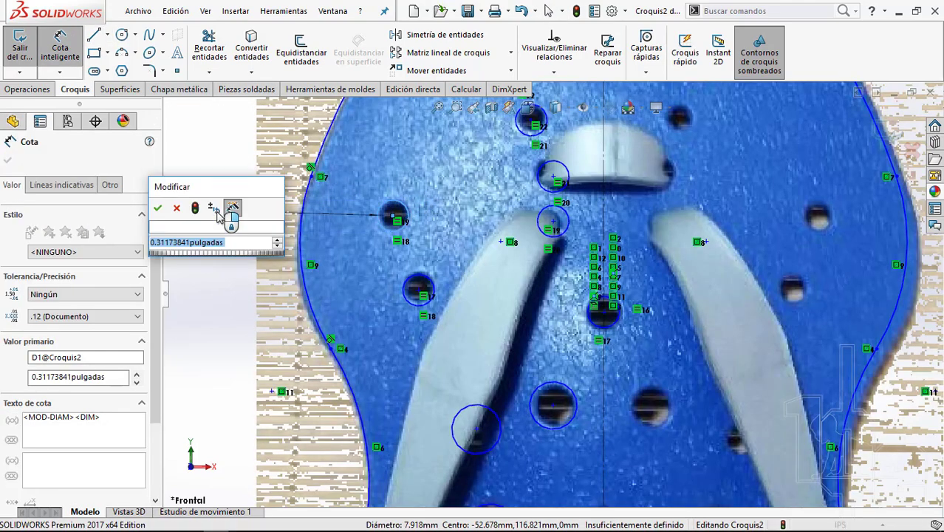
text(5/16)
key(Return)
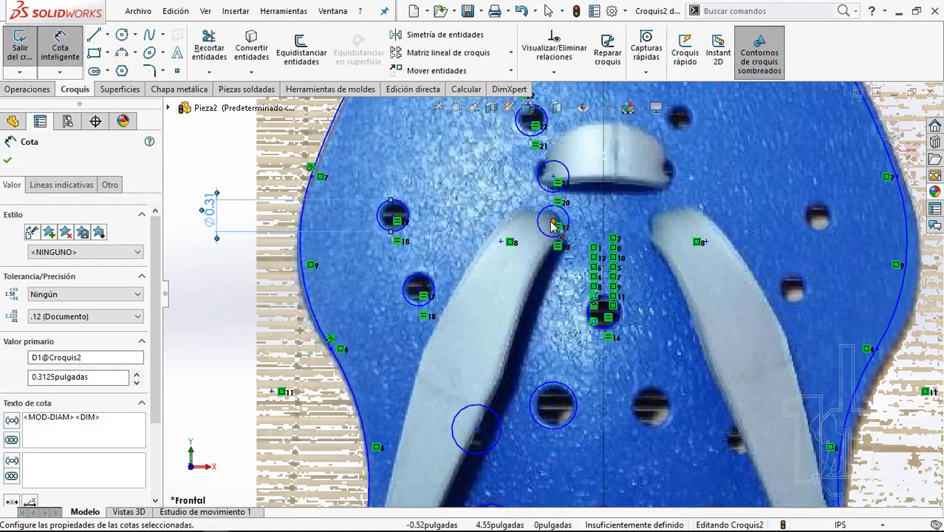
key(Escape)
scroll(553, 244, up, 3)
scroll(562, 266, up, 3)
scroll(577, 295, down, 2)
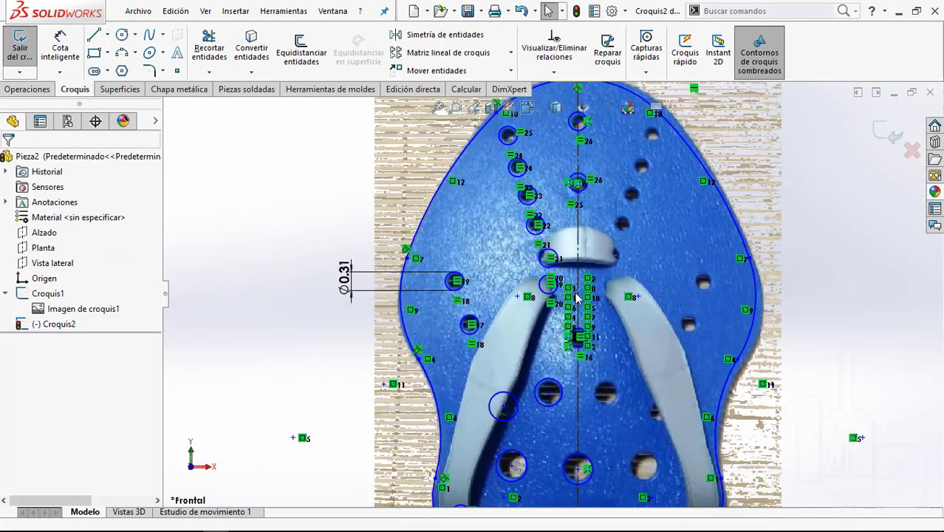
scroll(554, 284, down, 3)
scroll(517, 251, down, 2)
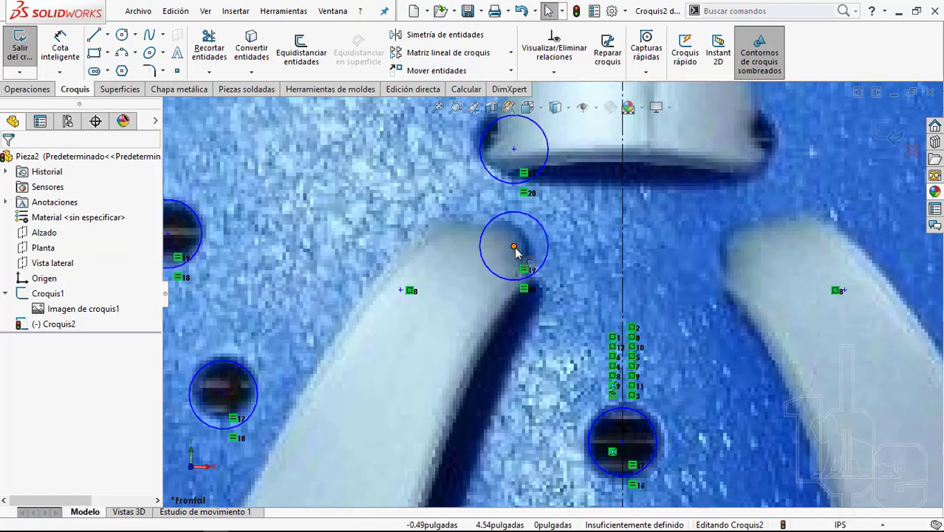
Step: Move a hole circle down-left onto its photo hole and check the upper circle's centre
drag(514, 248, 488, 277)
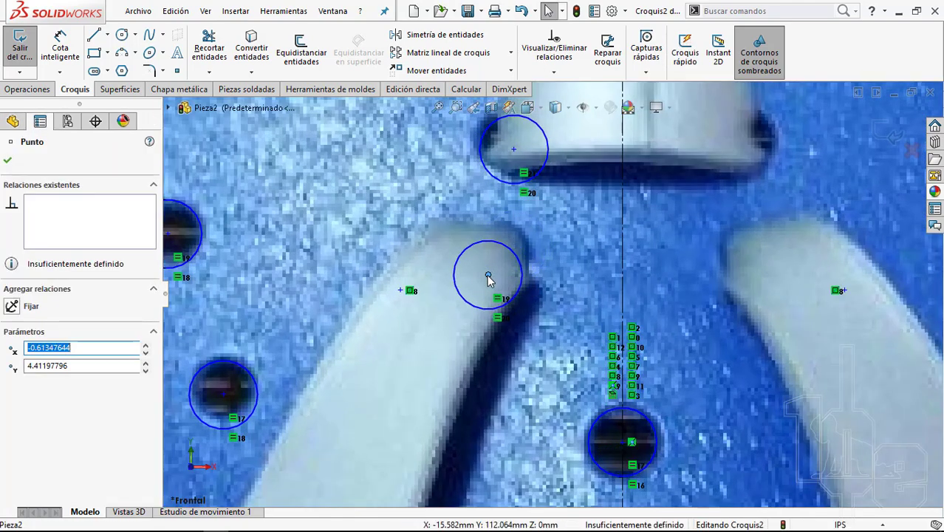
key(Escape)
scroll(500, 280, up, 2)
scroll(512, 264, up, 1)
scroll(540, 235, down, 1)
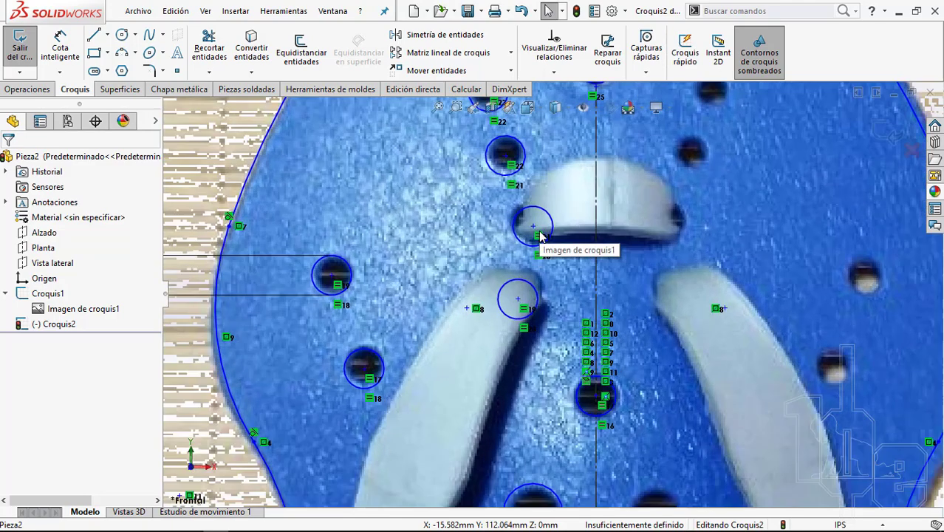
scroll(540, 235, down, 1)
click(524, 219)
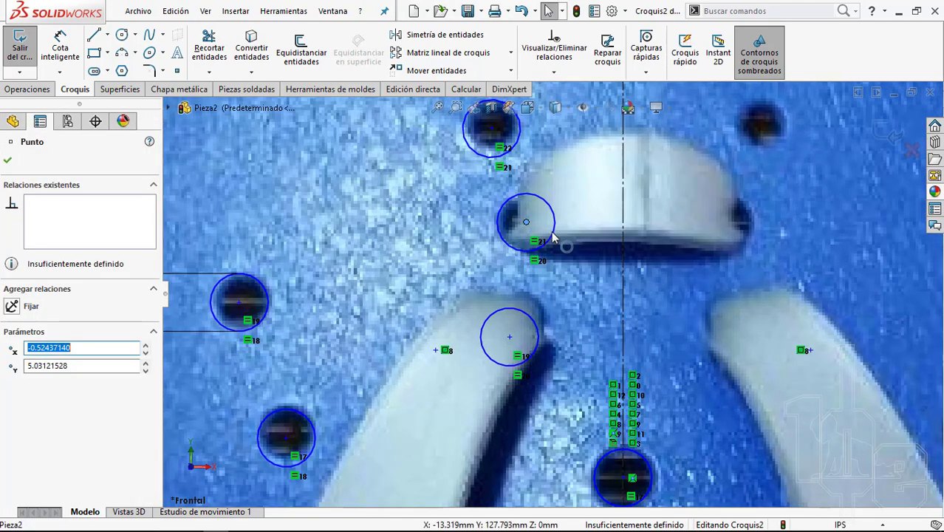
scroll(554, 292, up, 2)
key(Escape)
scroll(635, 266, up, 2)
scroll(591, 251, up, 1)
scroll(562, 237, down, 2)
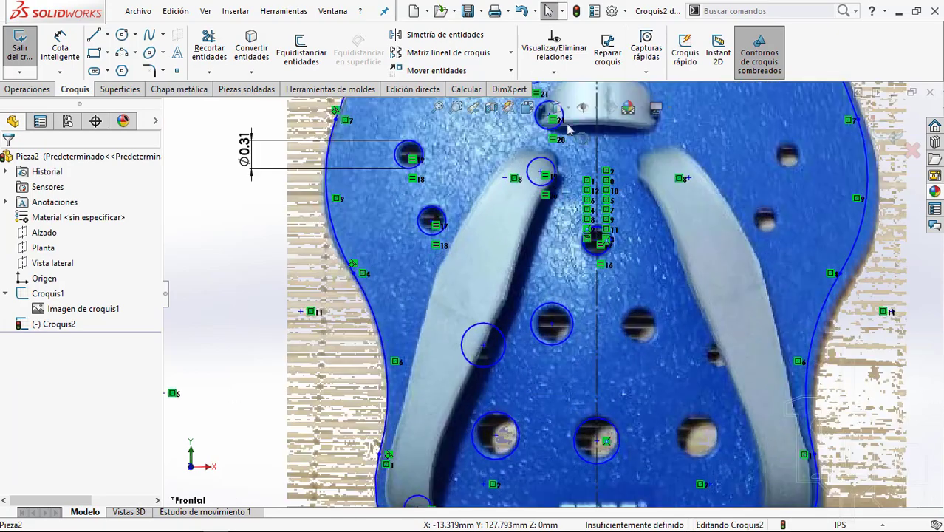
scroll(550, 229, up, 1)
scroll(589, 184, down, 1)
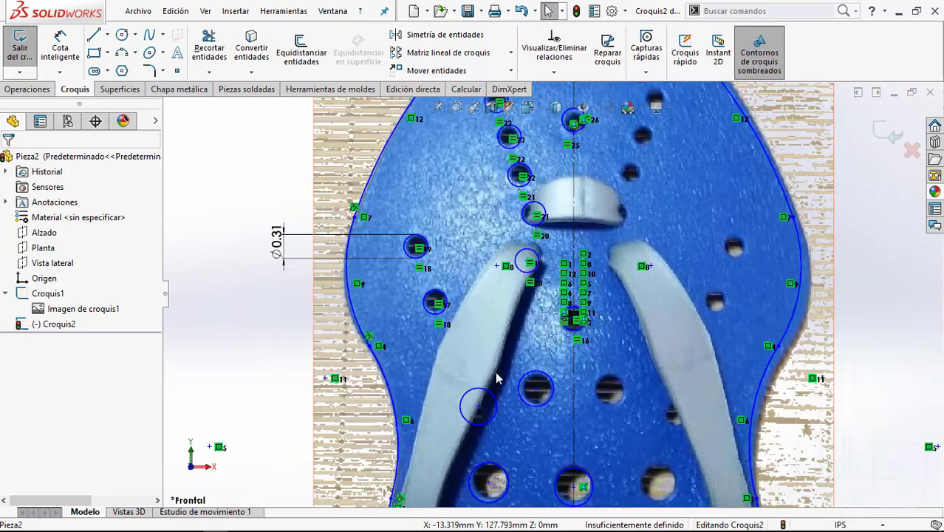
scroll(532, 369, up, 2)
scroll(515, 428, down, 3)
scroll(515, 429, up, 1)
scroll(525, 429, up, 1)
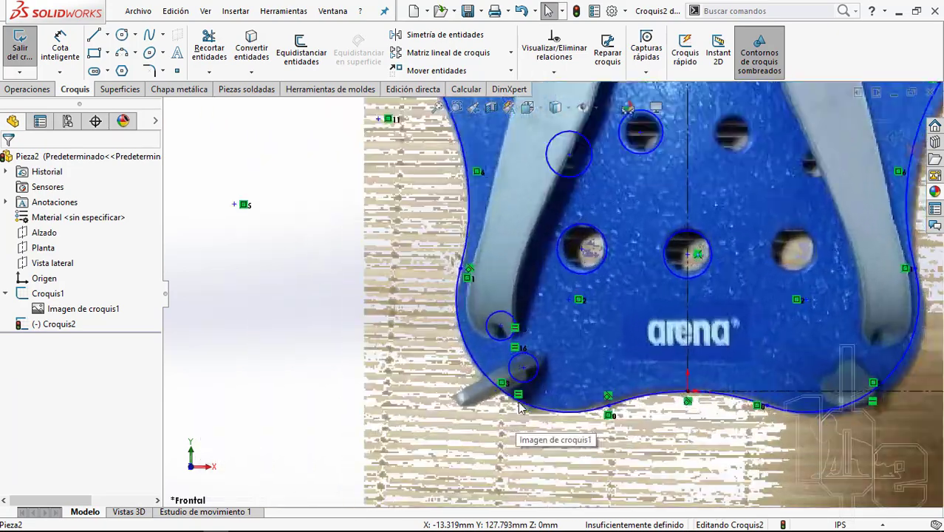
scroll(540, 432, down, 3)
Step: Shift the lower-left hole circle onto its matching hole in the photo
drag(536, 303, 554, 296)
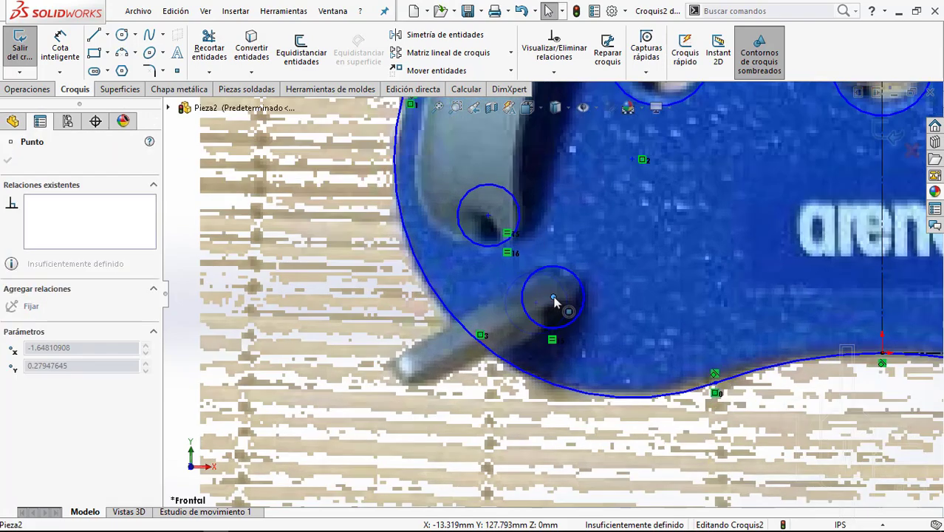
scroll(556, 308, up, 2)
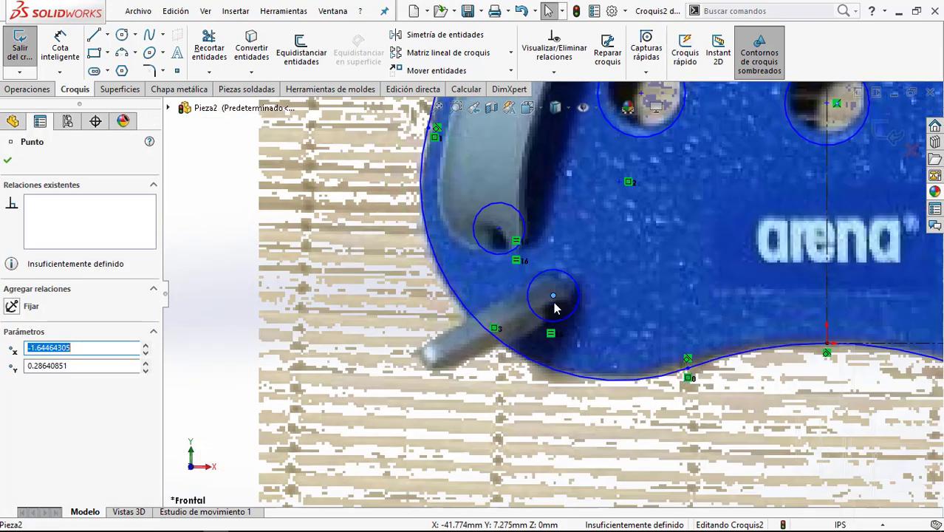
scroll(675, 204, up, 1)
key(Escape)
scroll(643, 210, up, 2)
scroll(630, 199, up, 1)
scroll(620, 185, down, 2)
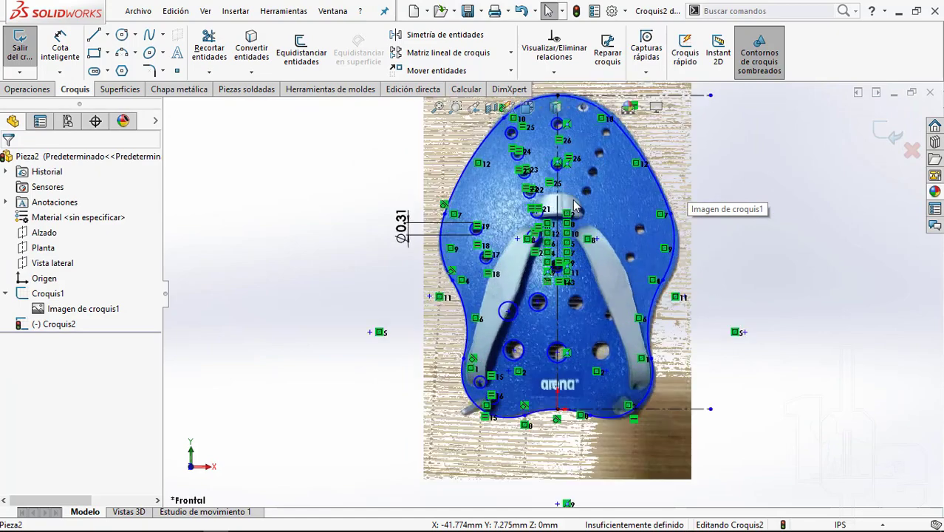
scroll(517, 311, down, 1)
scroll(485, 407, down, 1)
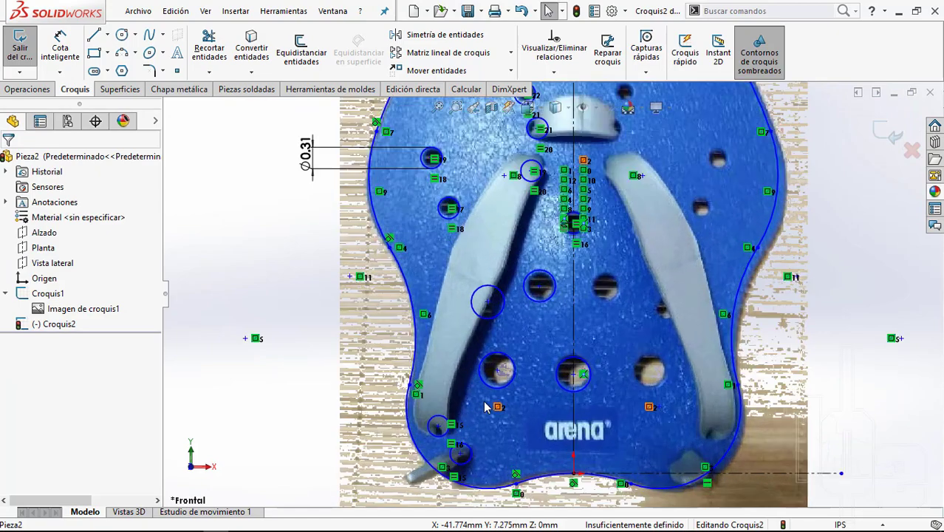
Step: Make four selected hole circles equal in size
click(514, 368)
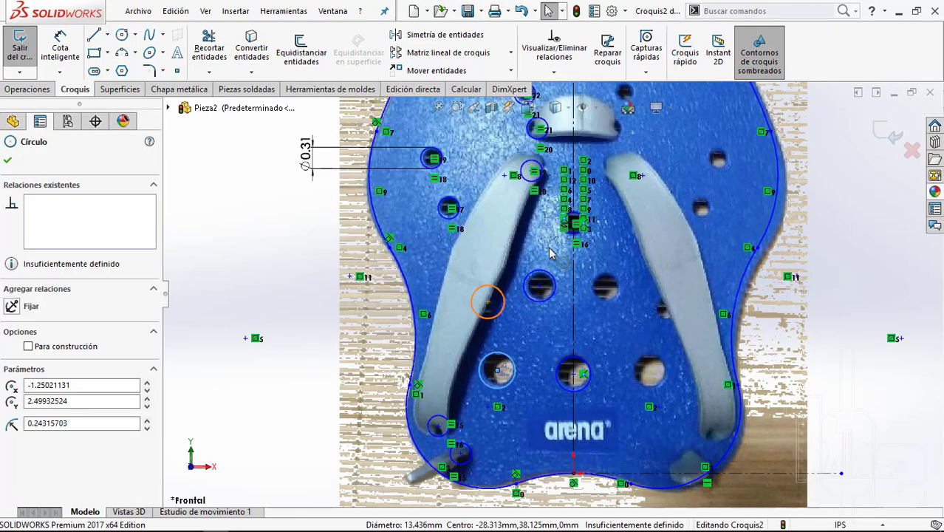
ctrl+click(488, 285)
ctrl+click(566, 363)
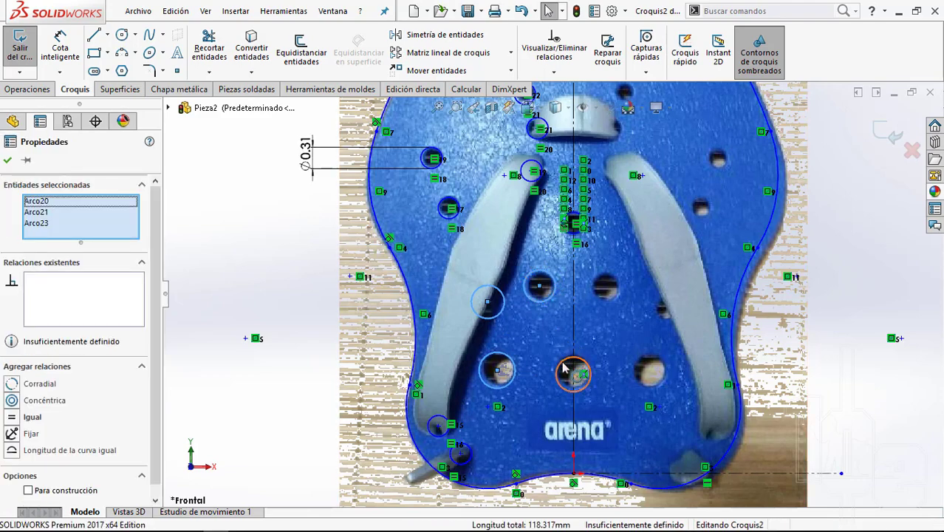
ctrl+click(565, 369)
scroll(554, 277, up, 3)
scroll(569, 236, down, 3)
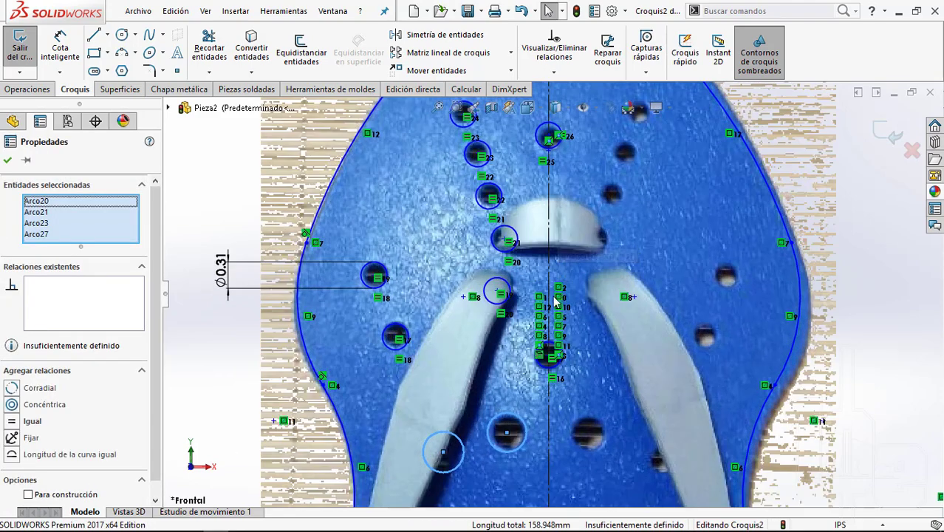
scroll(154, 440, down, 1)
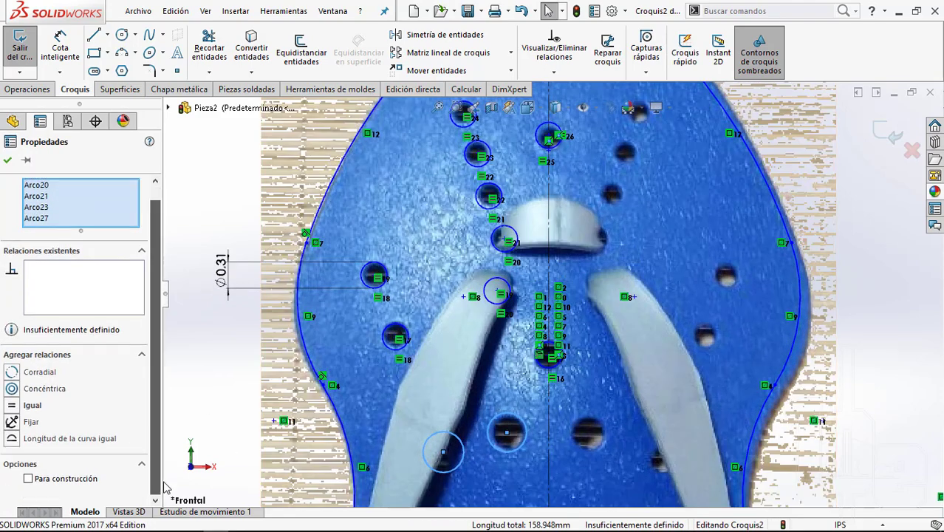
click(17, 407)
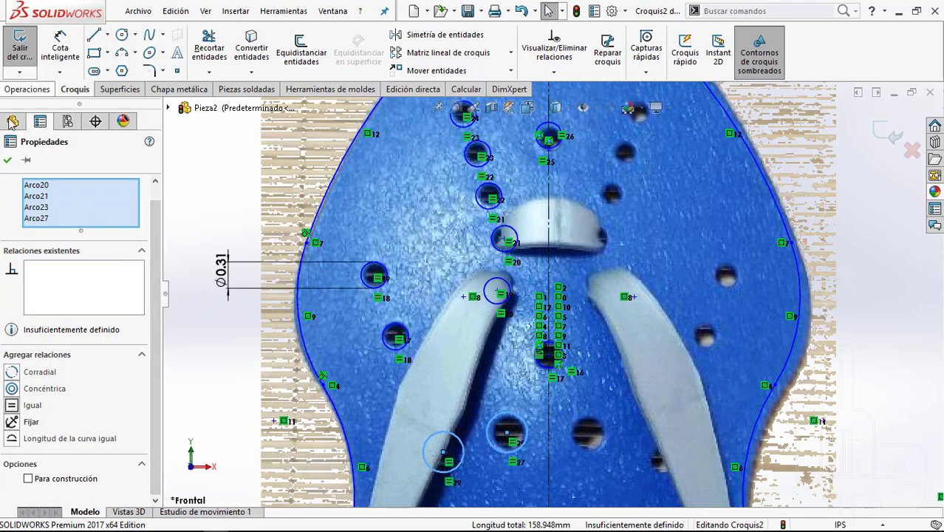
click(8, 161)
Step: Dimension the hole circle above the logo to a 0.50-inch diameter
click(60, 46)
scroll(439, 371, up, 3)
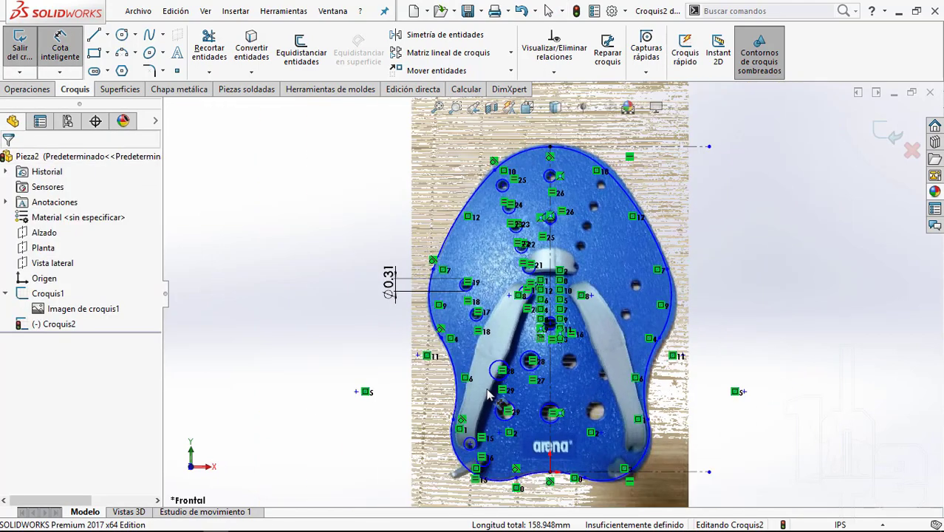
scroll(541, 417, down, 2)
scroll(541, 417, down, 2)
click(508, 428)
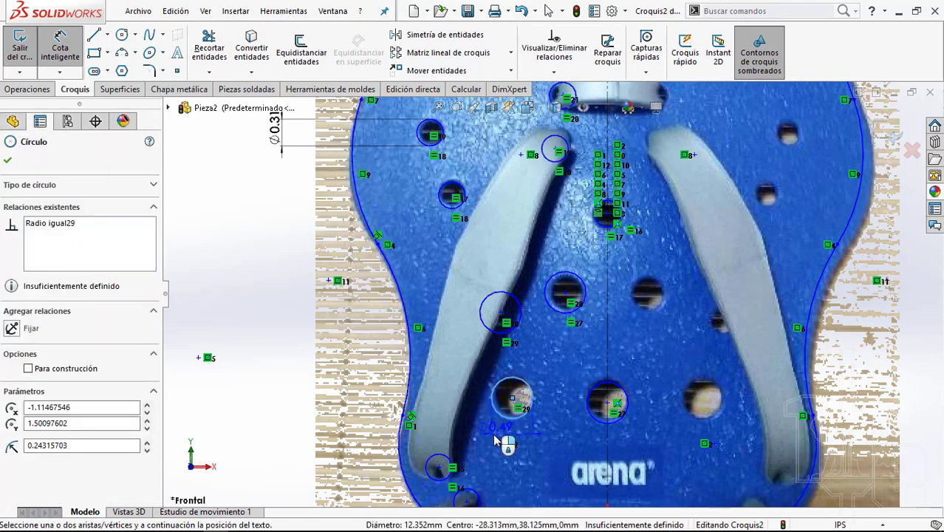
click(497, 441)
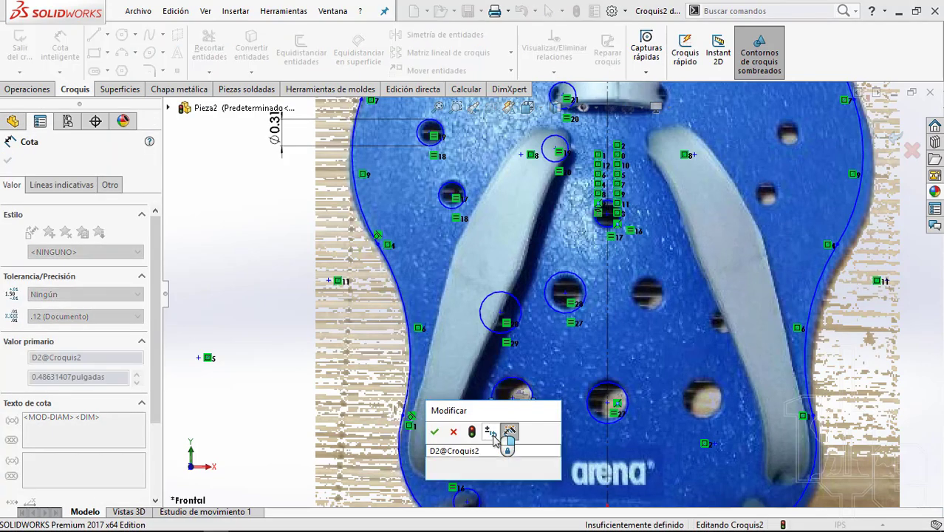
text(.5)
key(Return)
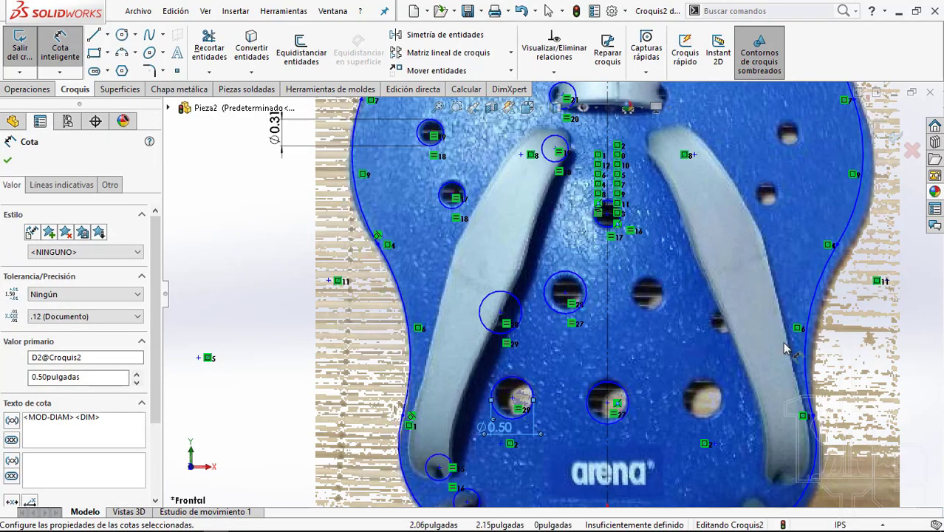
scroll(632, 318, up, 3)
scroll(601, 88, down, 2)
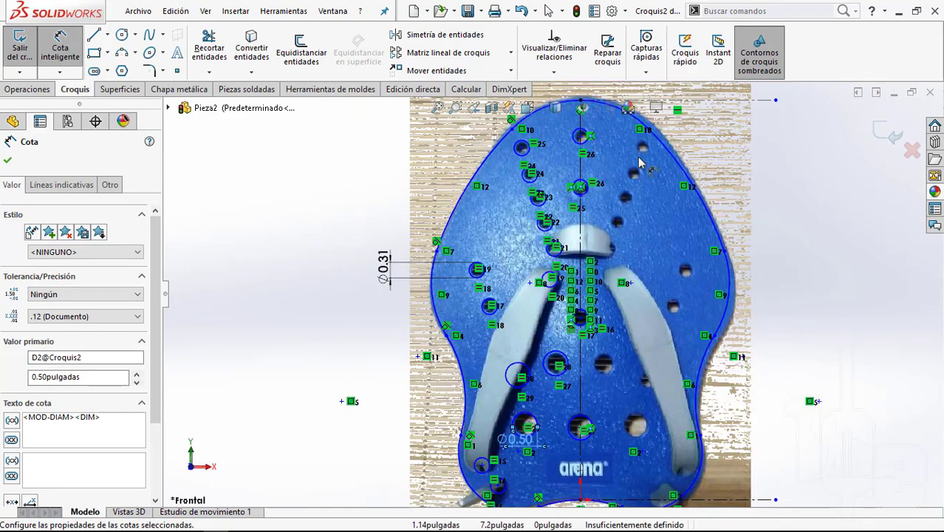
scroll(640, 163, up, 2)
scroll(810, 301, down, 2)
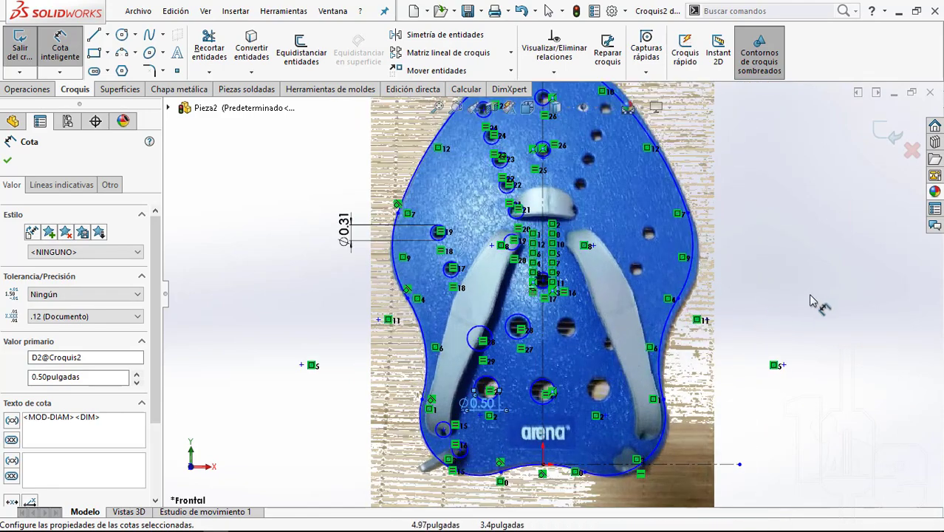
click(9, 160)
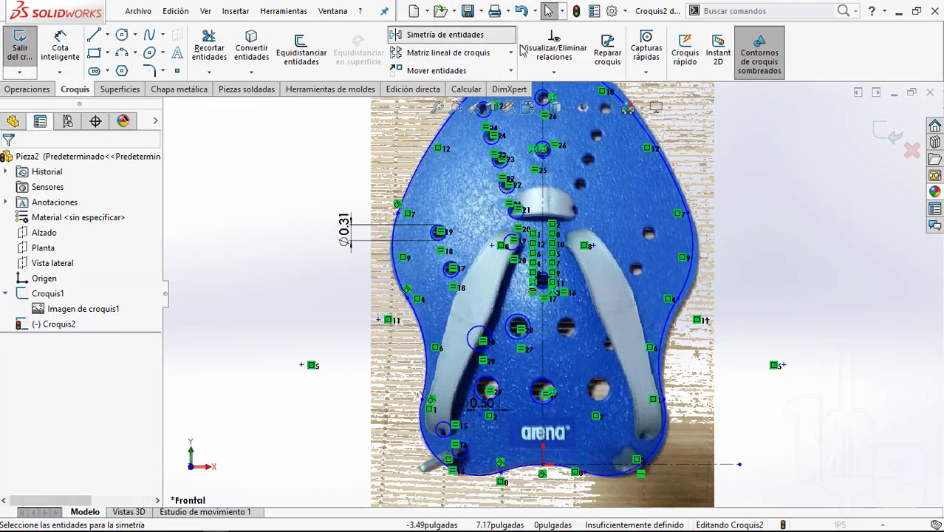
Step: Start a mirror with several hole circles selected, then cancel it without creating geometry
click(451, 34)
scroll(509, 144, down, 2)
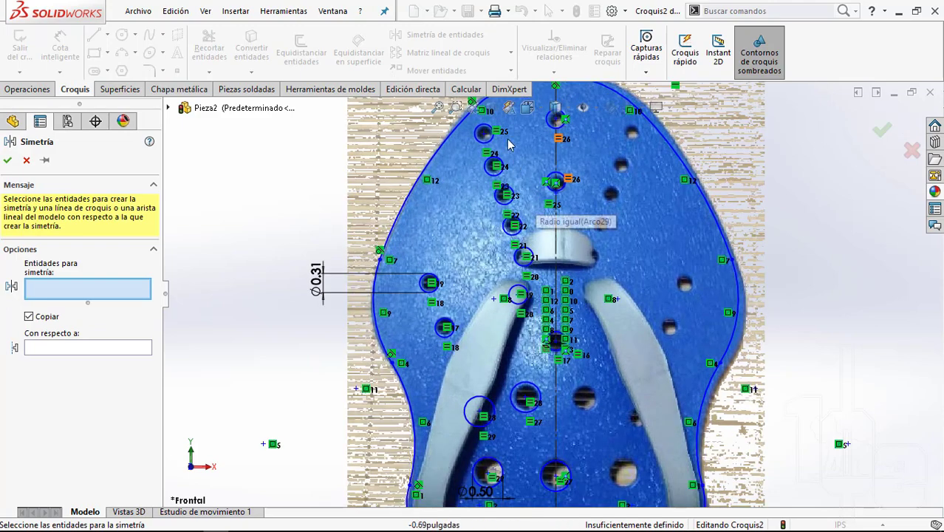
click(499, 158)
click(509, 191)
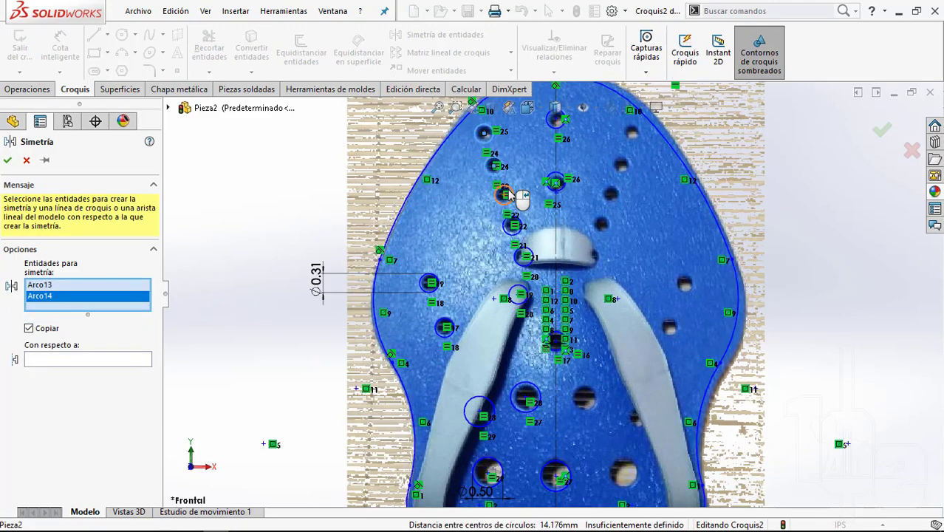
click(520, 230)
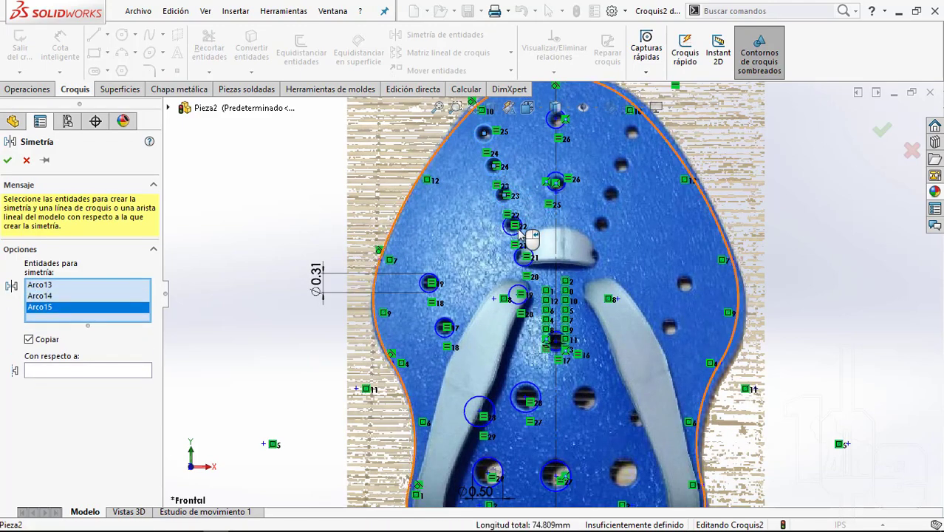
click(524, 254)
click(520, 291)
scroll(530, 309, down, 2)
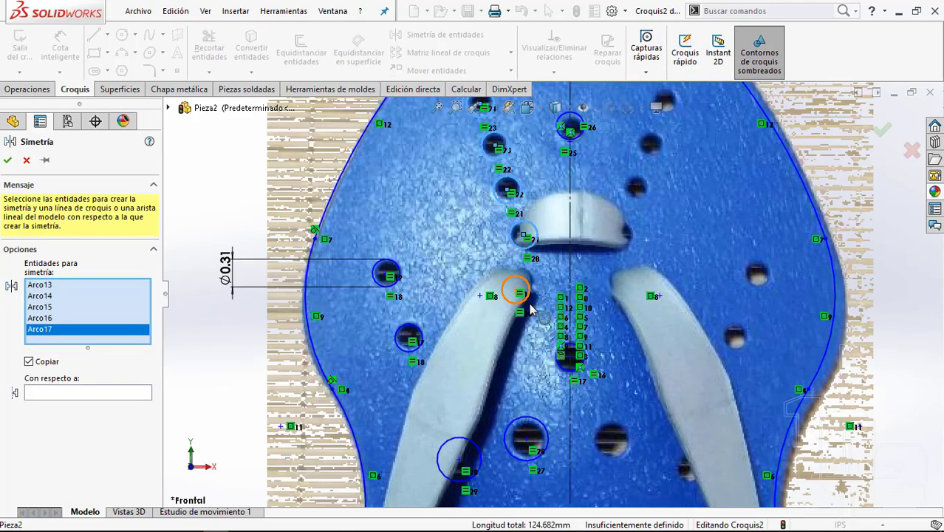
key(ctrl+a)
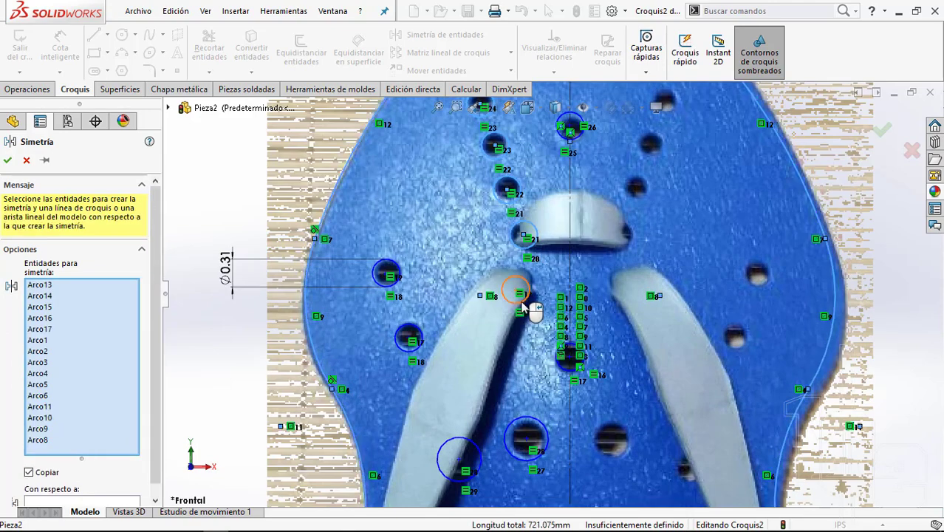
key(Escape)
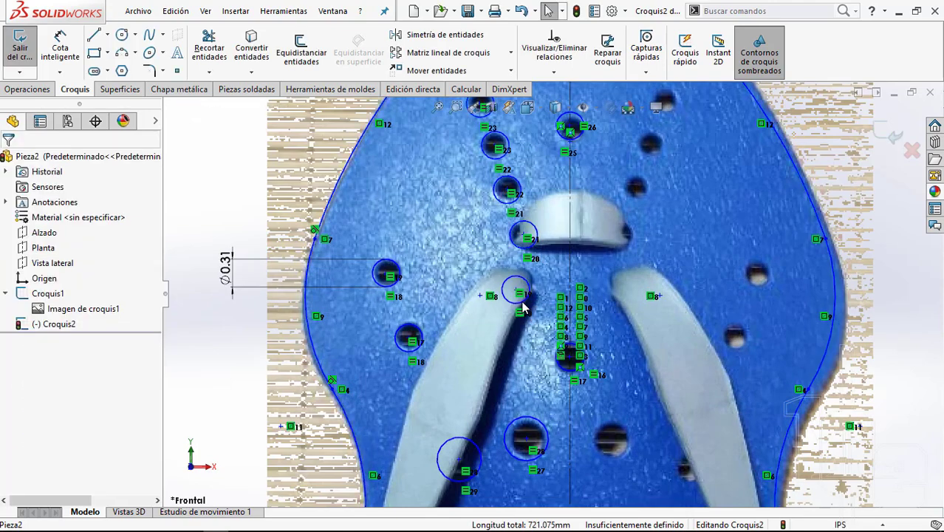
Step: Select the upper left-side hole circles, down the curved row to hole 18, for mirroring
click(440, 35)
scroll(488, 222, up, 2)
scroll(505, 175, down, 2)
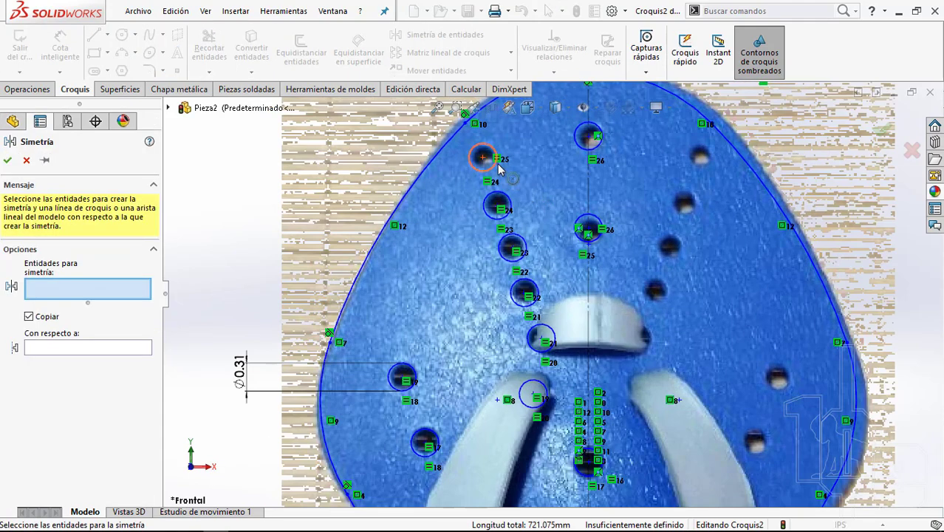
click(498, 167)
click(513, 205)
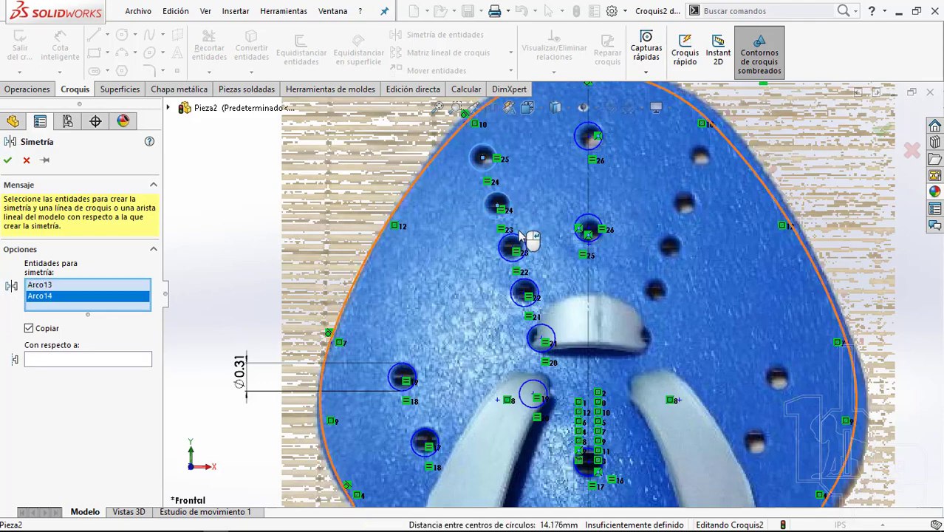
click(521, 240)
click(538, 295)
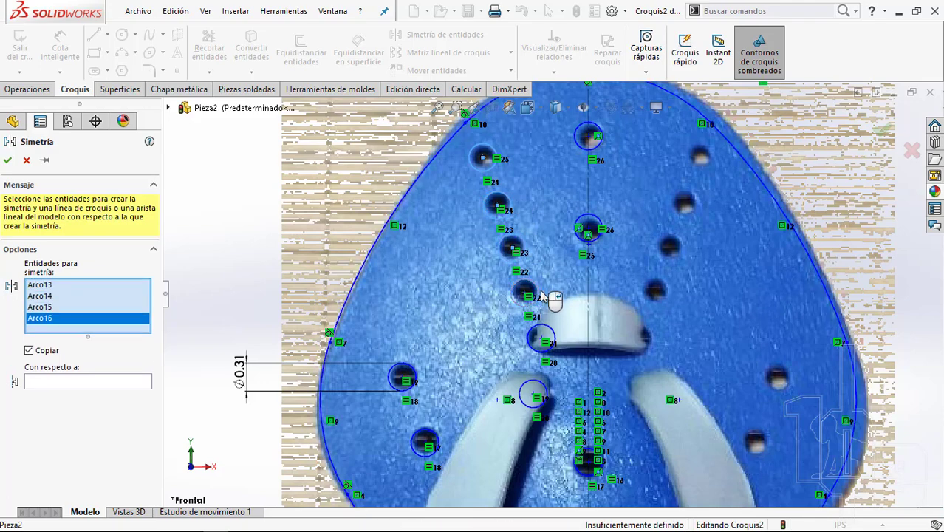
scroll(547, 325, down, 2)
click(550, 330)
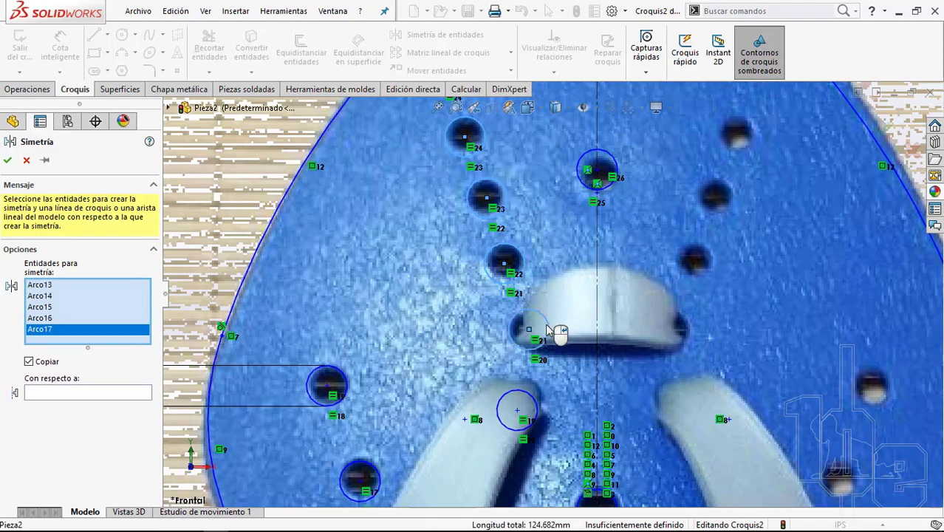
click(537, 421)
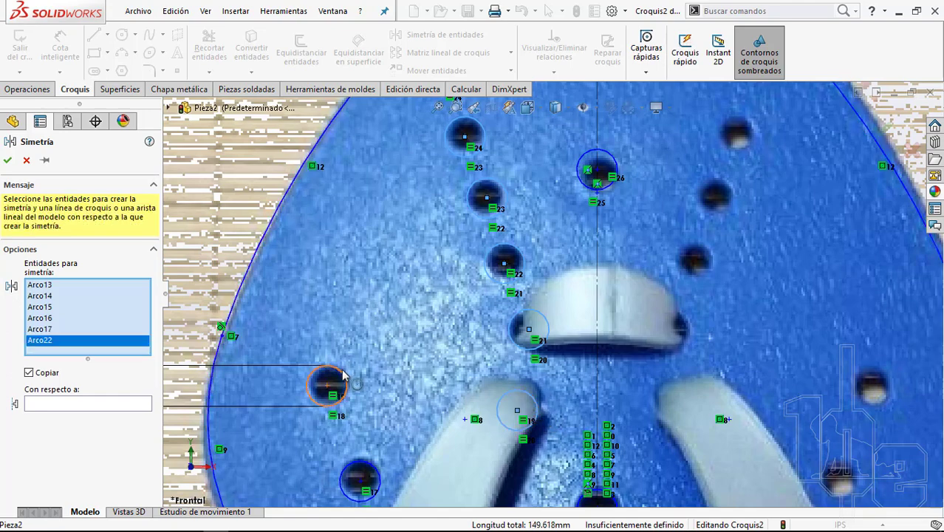
click(345, 381)
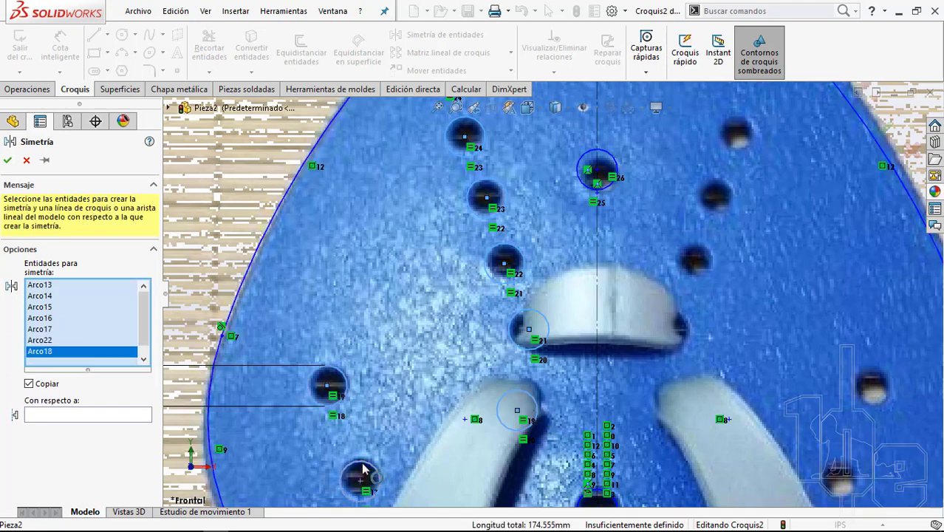
click(362, 473)
Step: Add the lower left-side holes by the strap and bottom edge to the mirror set
scroll(364, 470, up, 2)
scroll(443, 429, up, 2)
scroll(529, 392, down, 2)
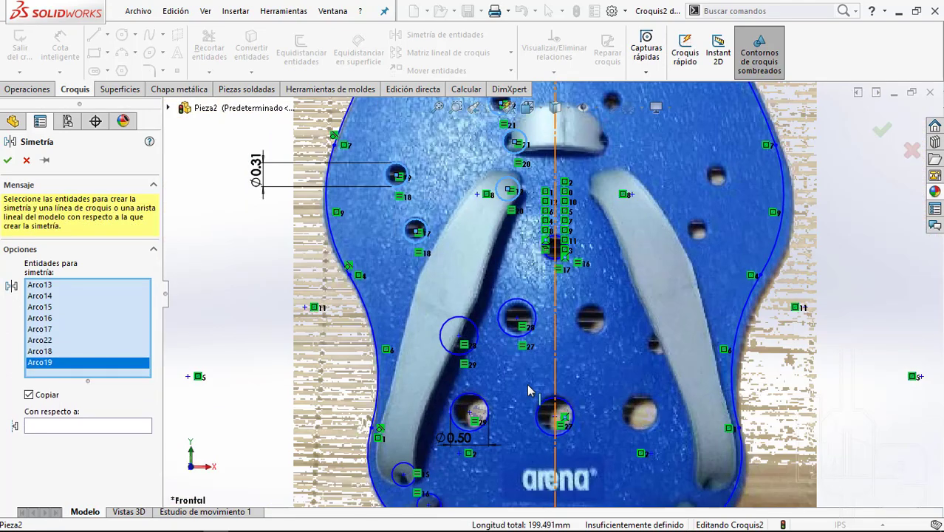
click(501, 316)
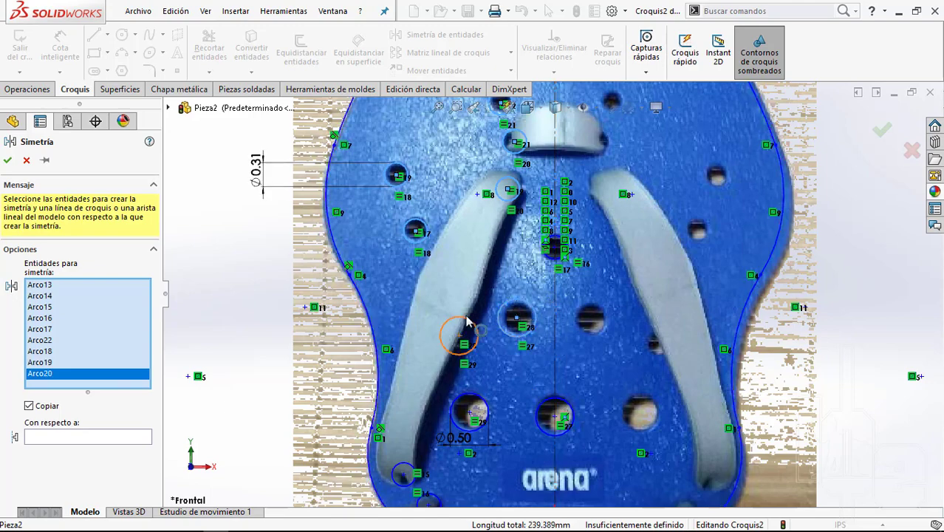
click(466, 320)
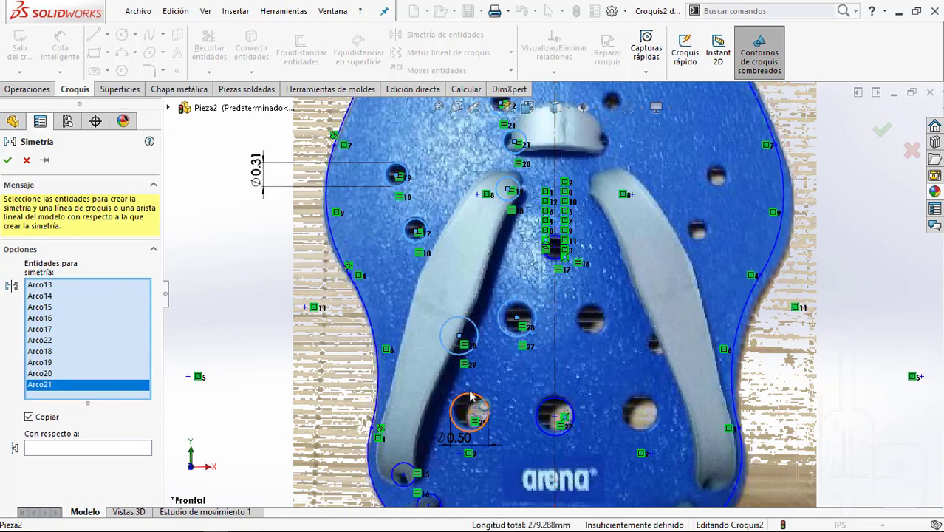
click(472, 397)
scroll(510, 371, up, 1)
scroll(515, 373, down, 1)
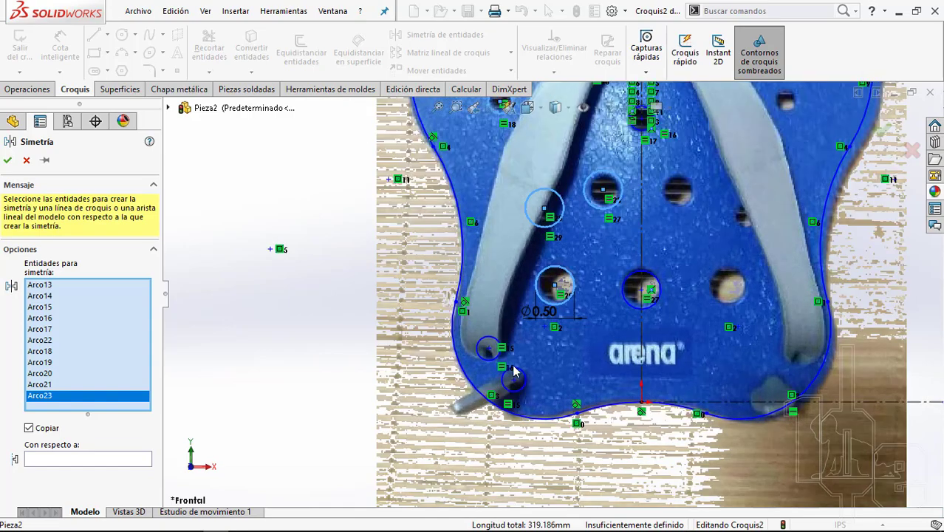
scroll(515, 374, down, 2)
click(480, 353)
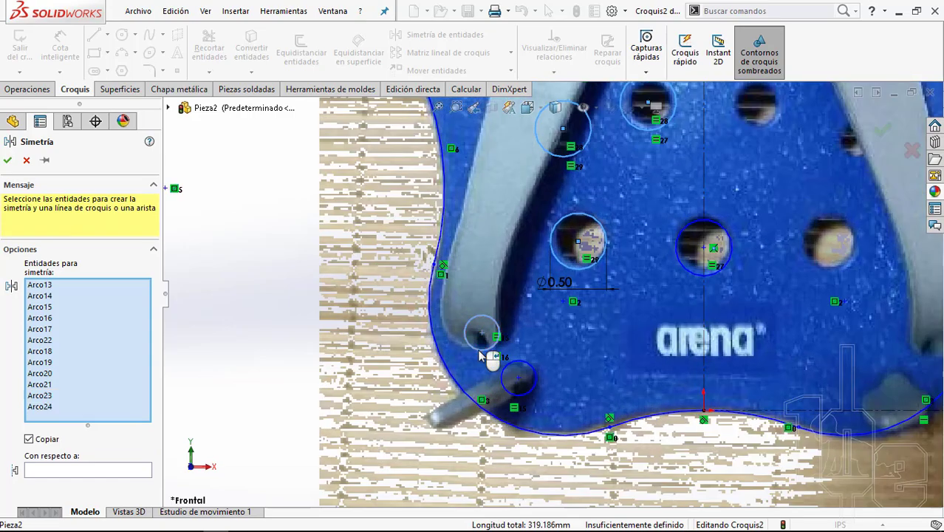
click(534, 369)
Step: Mirror the selected holes about the vertical centre line Línea2
scroll(643, 295, up, 3)
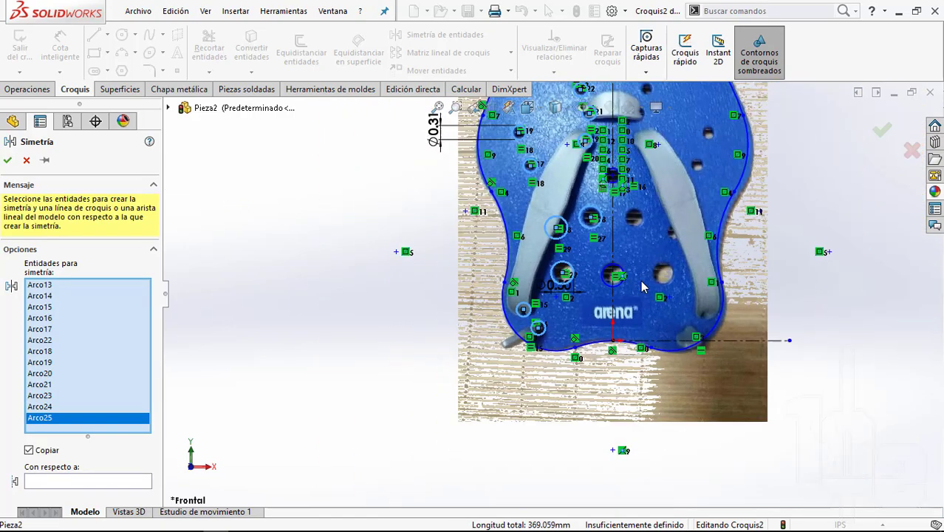
scroll(641, 280, down, 1)
scroll(598, 251, down, 2)
scroll(600, 257, up, 1)
scroll(538, 194, up, 1)
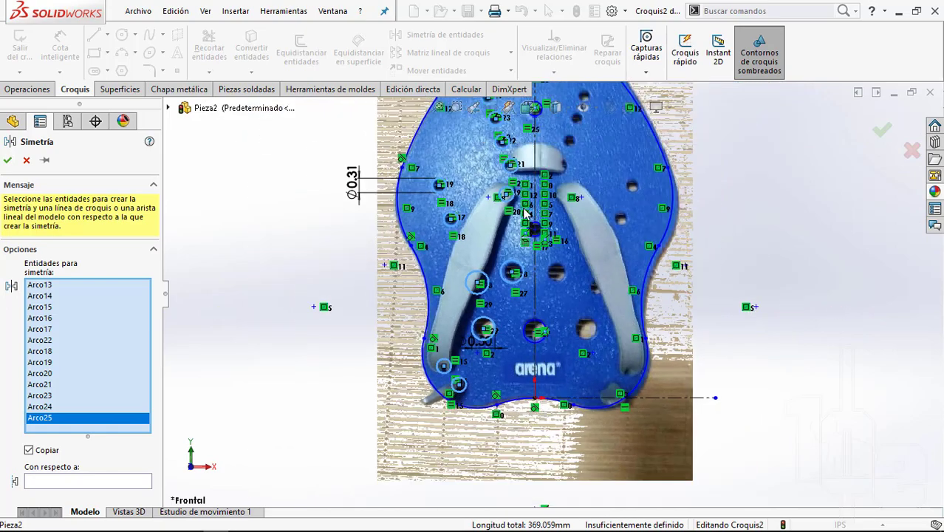
scroll(562, 207, down, 3)
scroll(620, 261, down, 1)
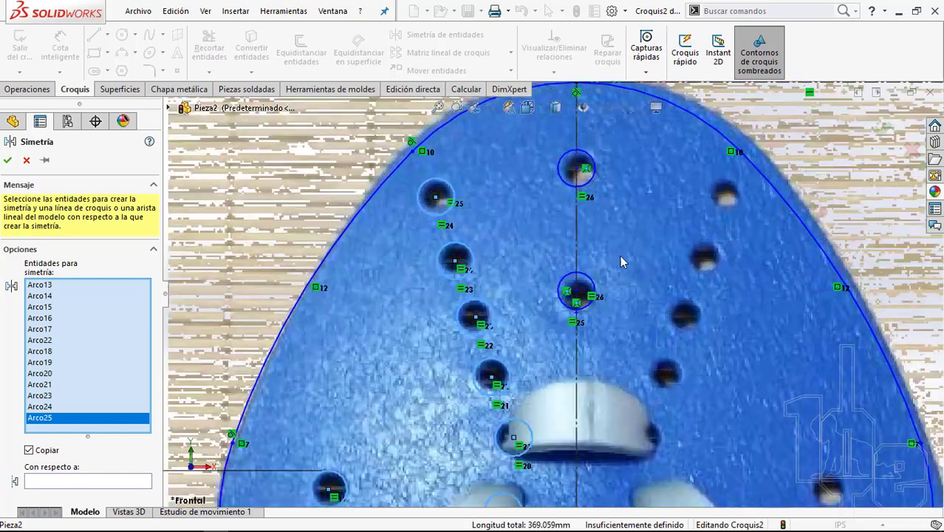
scroll(572, 294, up, 2)
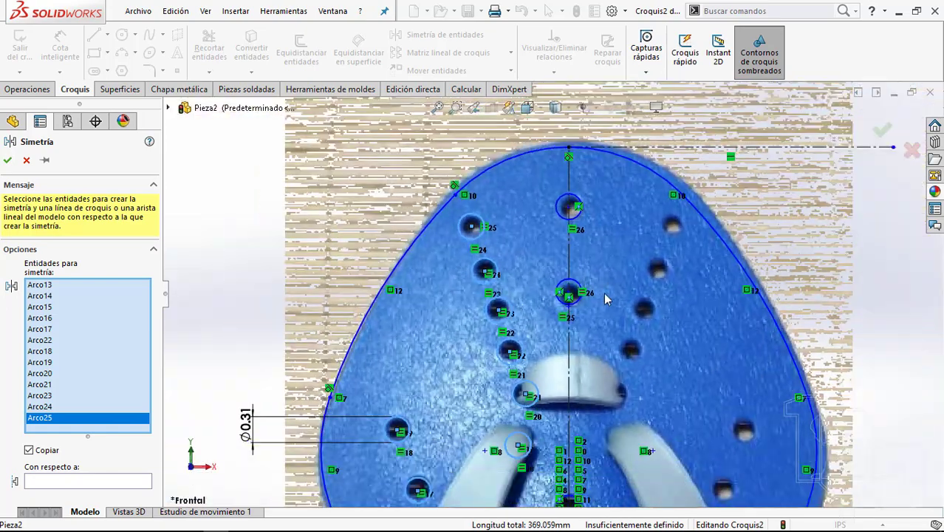
scroll(576, 292, up, 1)
scroll(575, 290, down, 1)
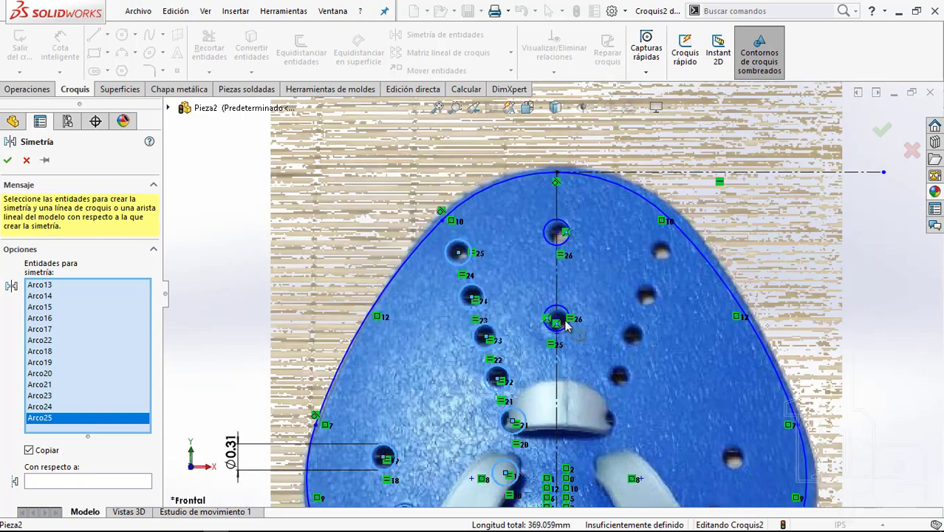
scroll(566, 325, up, 3)
scroll(565, 384, down, 5)
scroll(565, 420, down, 3)
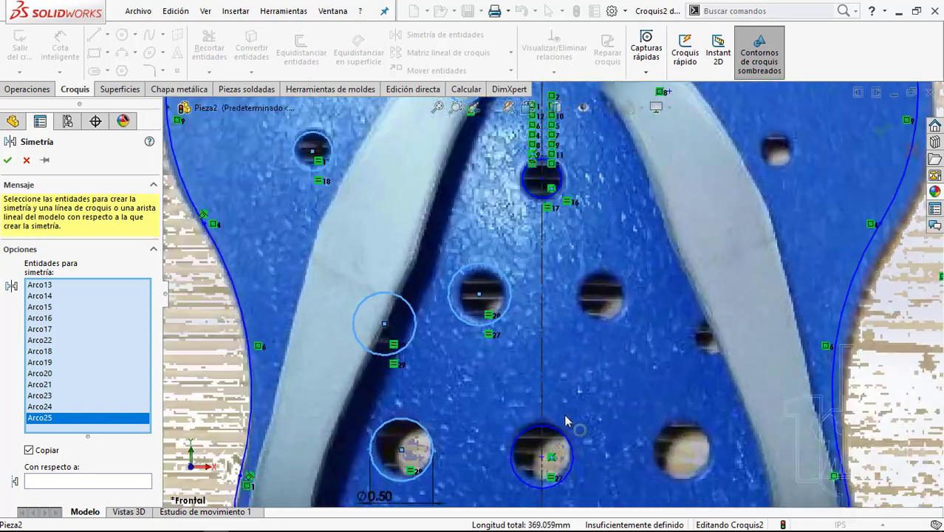
scroll(565, 421, up, 3)
scroll(561, 427, down, 1)
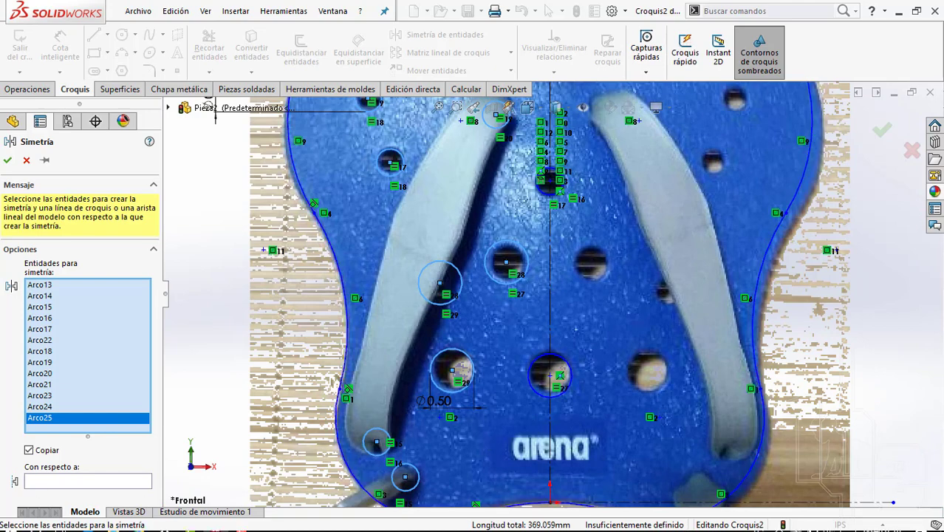
click(52, 482)
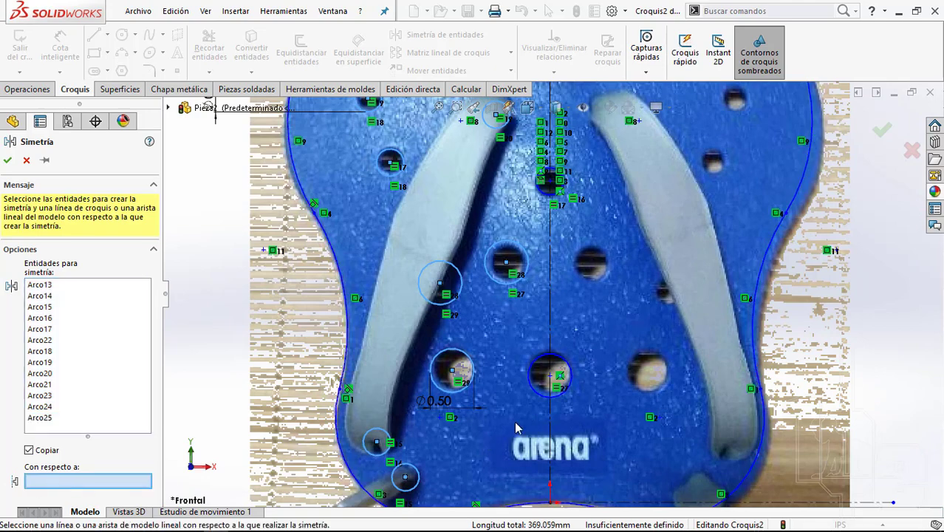
click(551, 306)
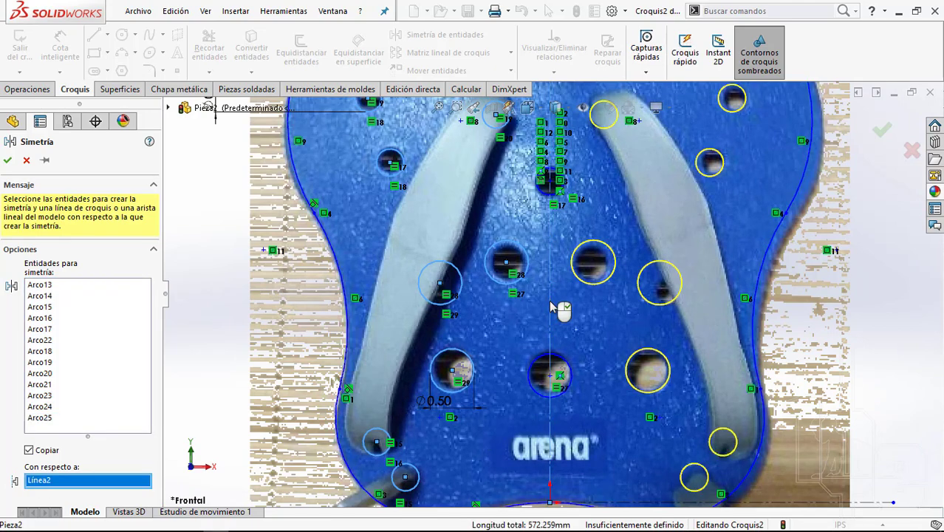
key(Return)
Step: Tilt the sketch into 3D and begin a boss extrusion viewed edge-on
key(f)
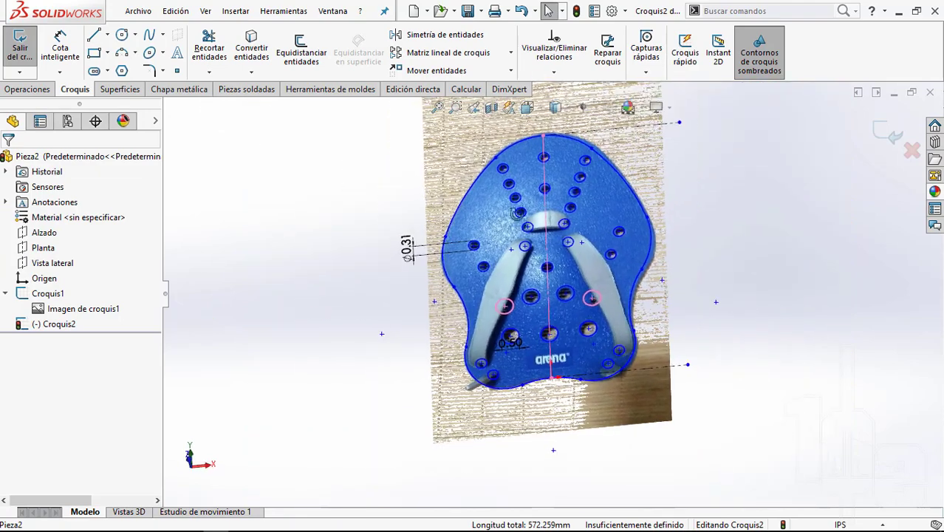
middle_drag(547, 281, 518, 222)
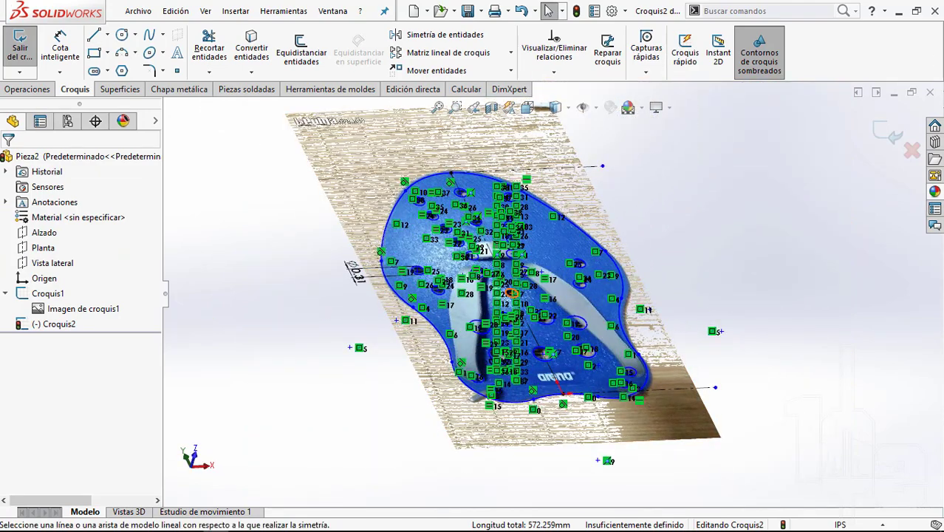
click(27, 89)
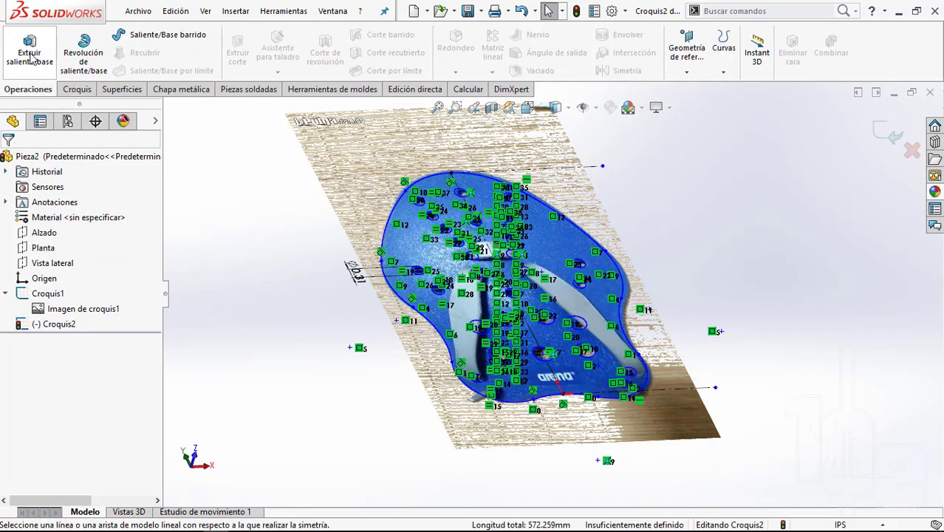
click(30, 51)
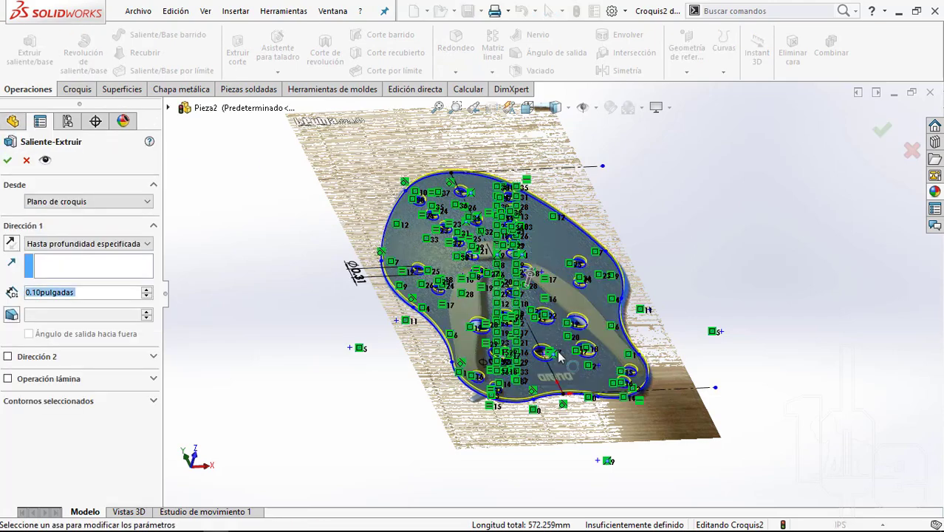
click(527, 108)
click(611, 298)
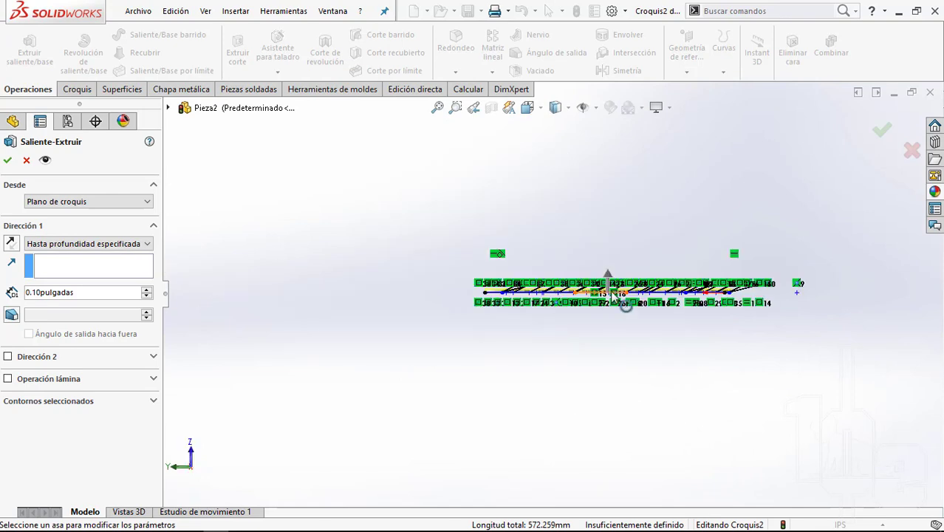
Step: Set the extrusion depth to 1/8 inch and inspect the resulting plate
scroll(613, 293, down, 1)
scroll(613, 294, down, 1)
scroll(613, 294, down, 1)
scroll(613, 293, down, 1)
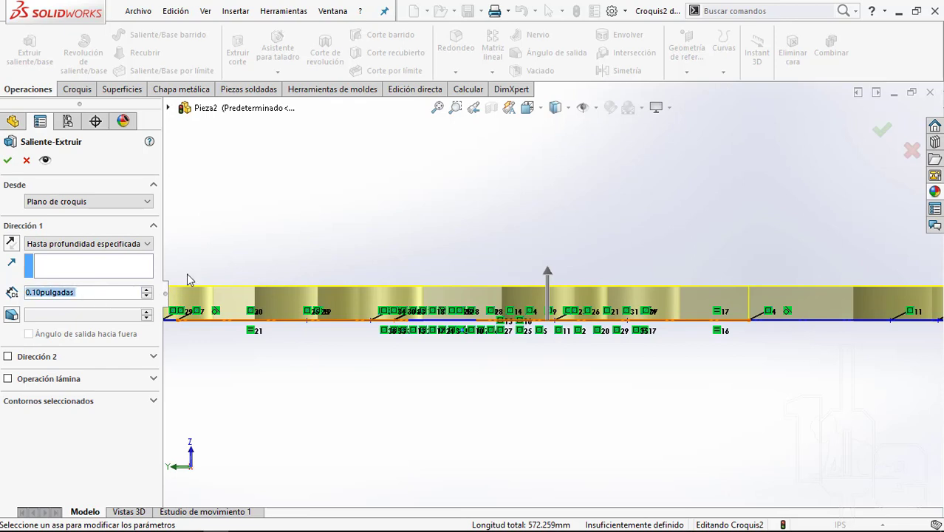
text(1/8)
key(Return)
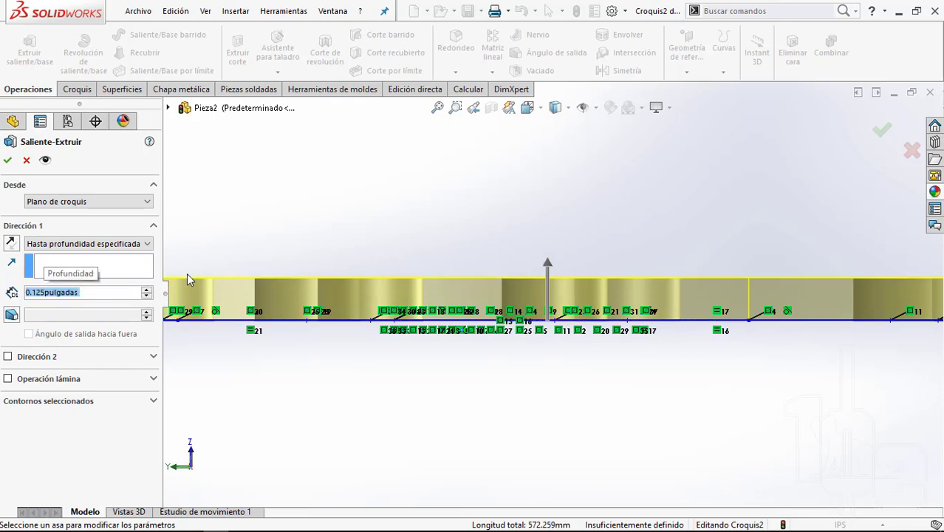
mouse_move(369, 293)
middle_down()
mouse_move(588, 306)
mouse_move(443, 331)
mouse_move(364, 317)
mouse_move(398, 259)
middle_up()
scroll(597, 236, down, 2)
scroll(596, 237, down, 2)
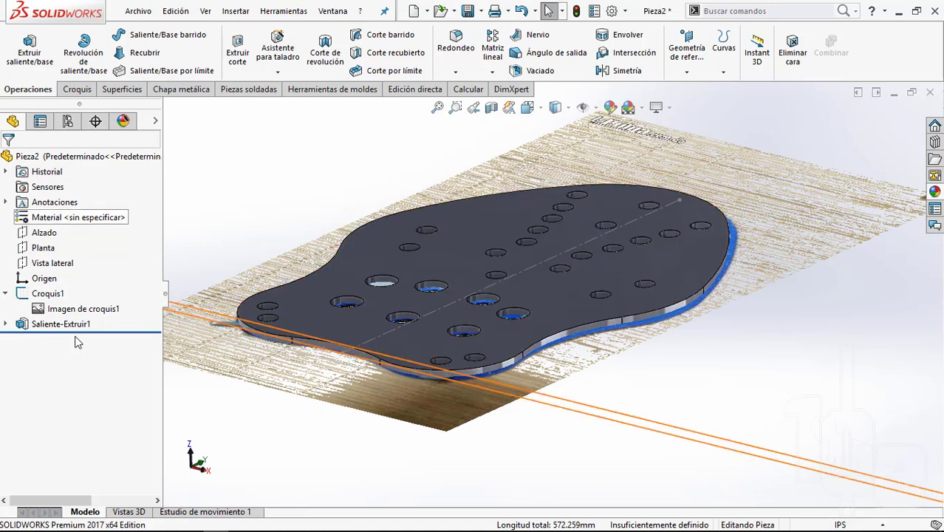
Step: Edit Saliente-Extruir1 to try a 0.25-inch plate depth
click(51, 324)
click(42, 284)
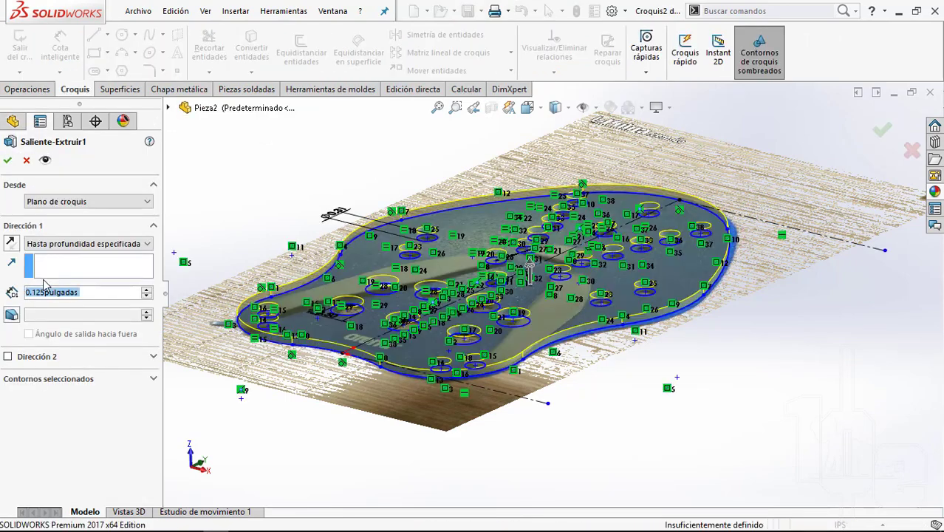
text(20)
key(Return)
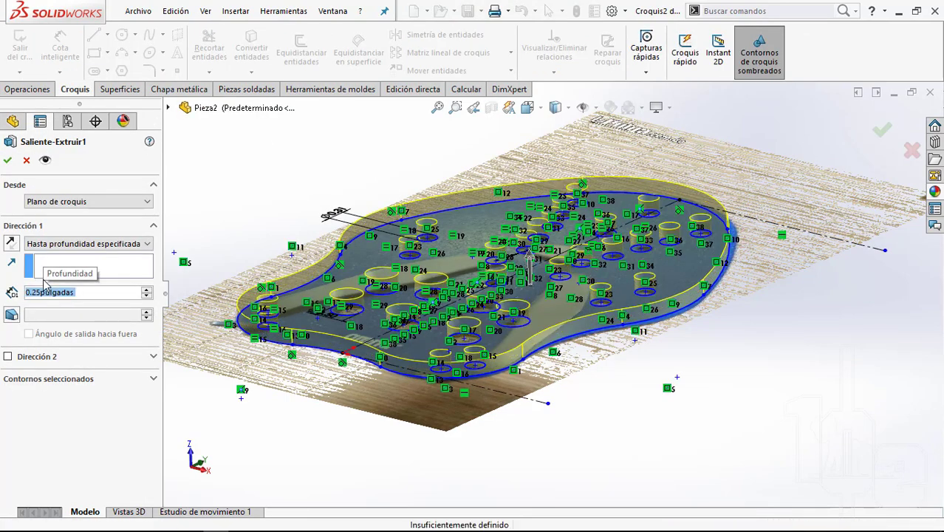
key(Return)
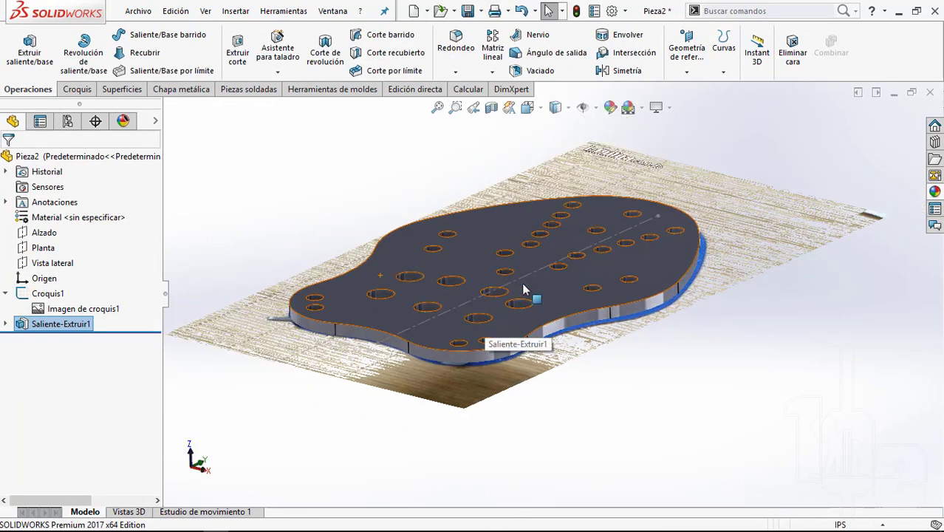
Step: Edit Saliente-Extruir1 again and return its depth to 1/8 inch
click(24, 329)
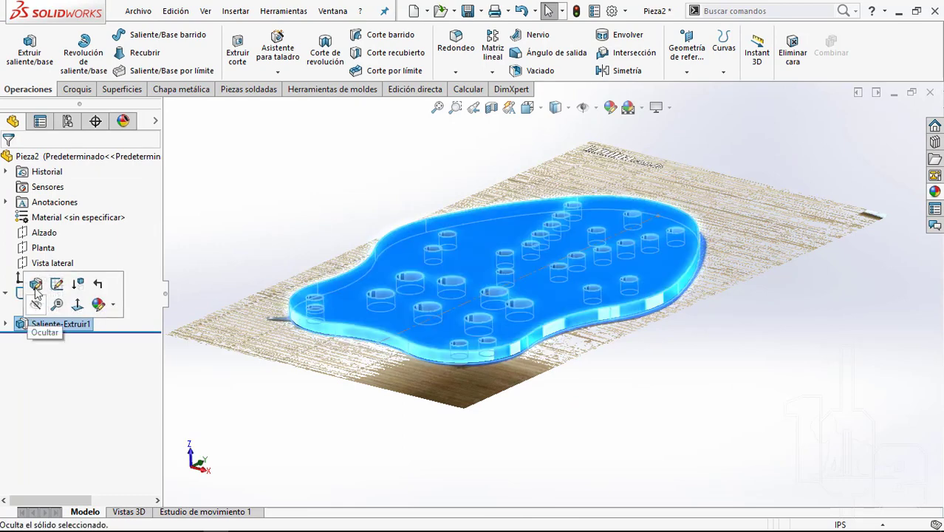
click(37, 287)
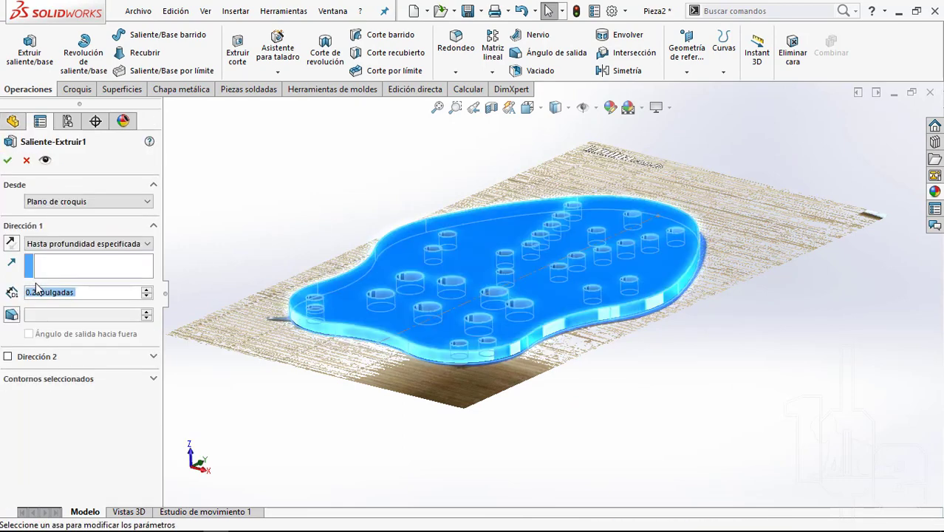
key(Return)
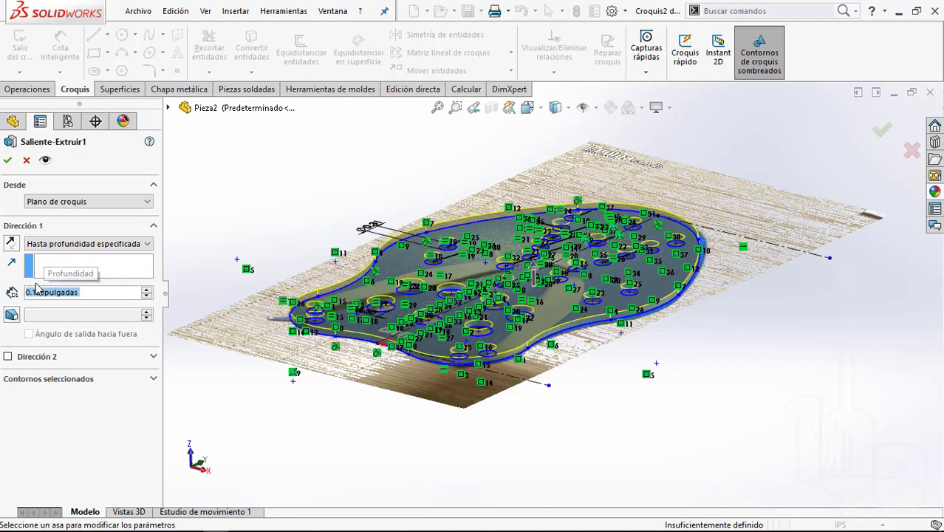
key(Return)
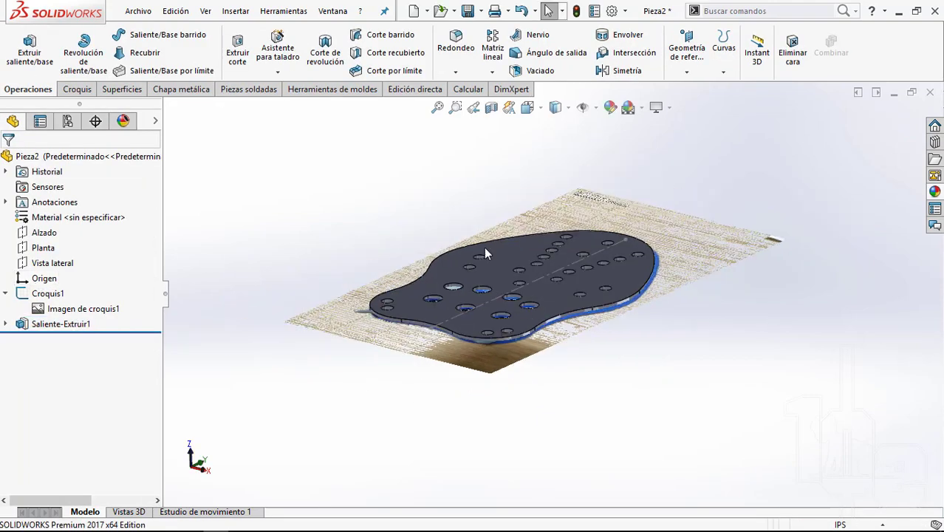
Step: Set the plate to the Front view and zoom to compare its holes with the photo
middle_drag(484, 247, 518, 185)
click(526, 107)
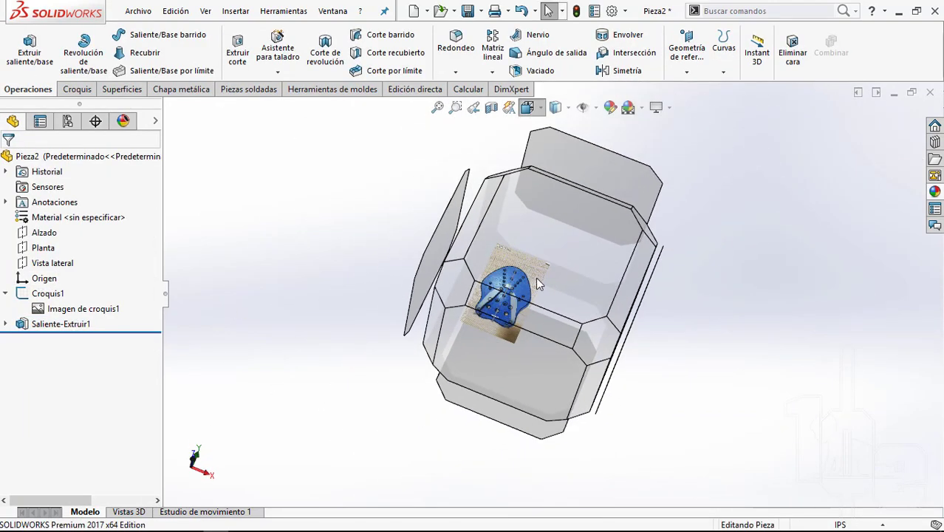
click(538, 263)
scroll(479, 419, down, 2)
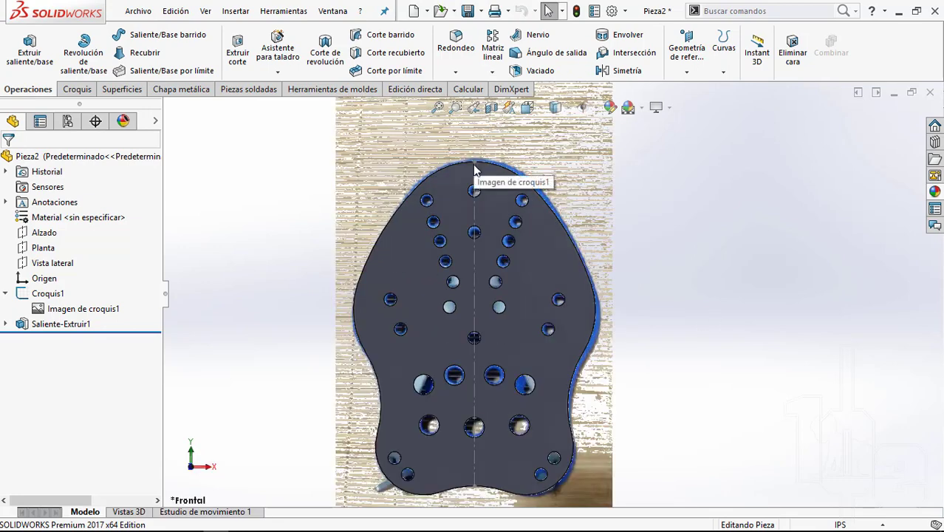
scroll(490, 328, up, 1)
scroll(489, 327, down, 1)
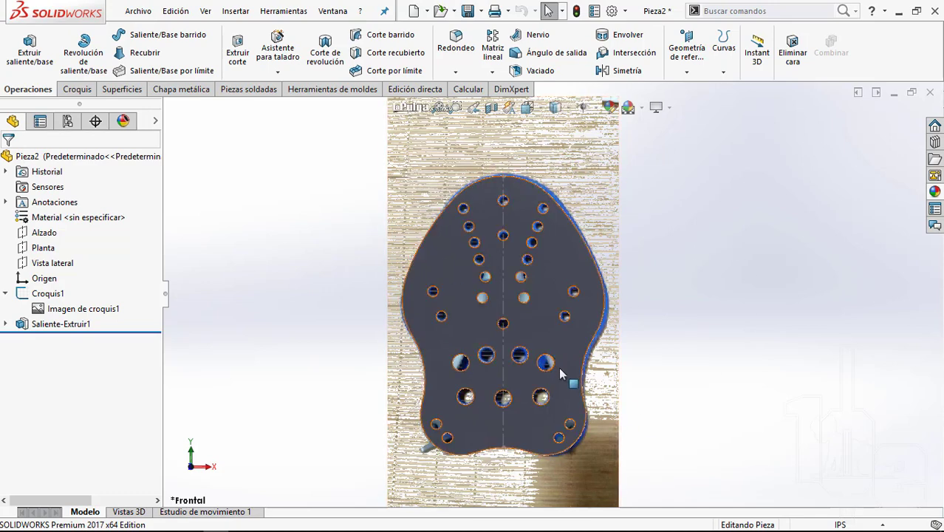
scroll(450, 414, down, 4)
scroll(399, 296, up, 3)
scroll(532, 200, up, 1)
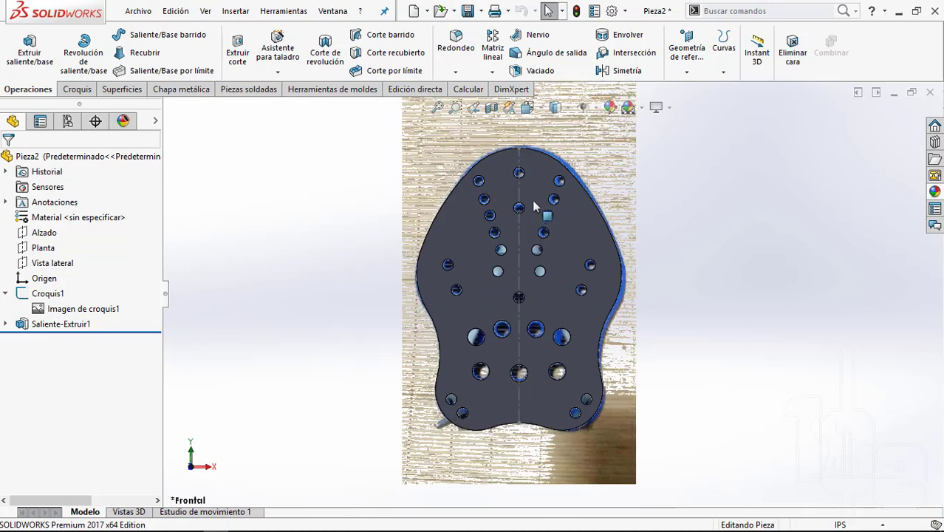
scroll(576, 221, down, 1)
scroll(566, 323, up, 1)
scroll(566, 323, down, 1)
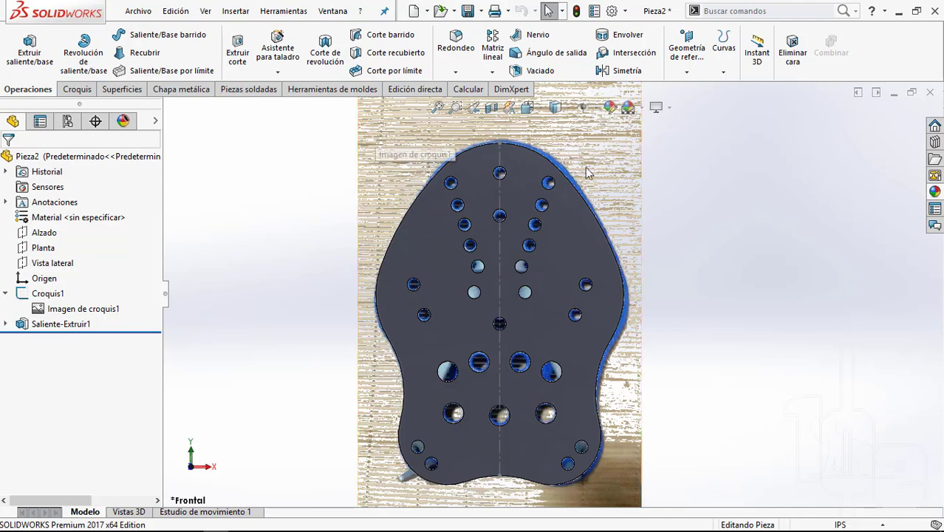
Step: Tilt the plate into 3D, then return to the Front view and rezoom
mouse_move(594, 259)
middle_down()
mouse_move(546, 200)
mouse_move(520, 242)
middle_up()
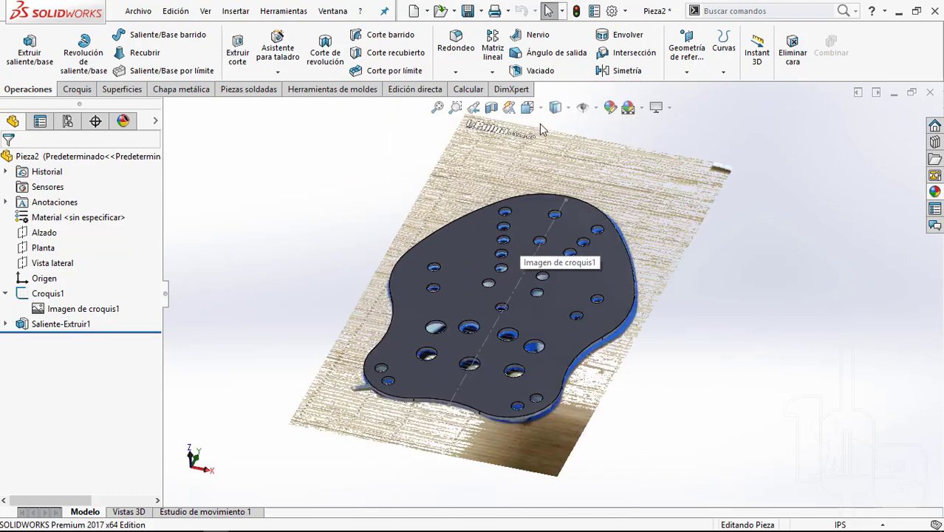
key(space)
click(480, 232)
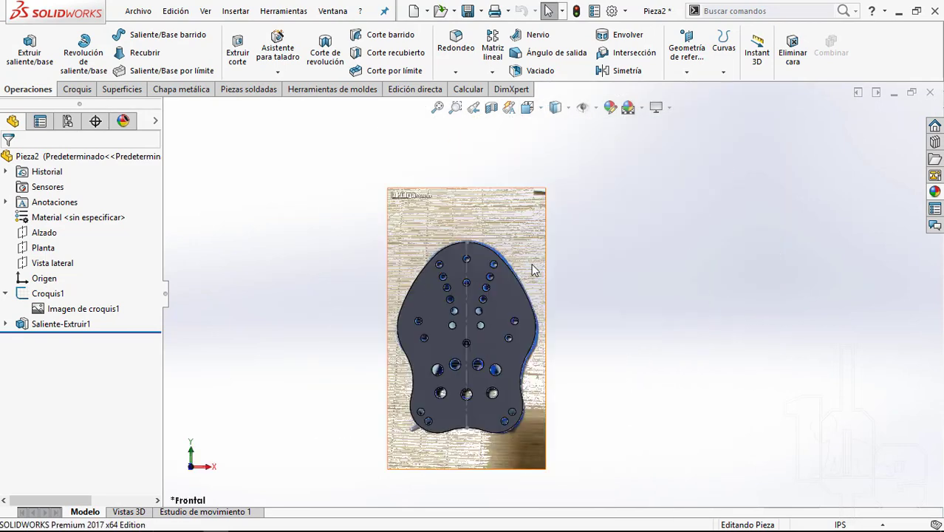
scroll(437, 391, down, 3)
scroll(460, 317, down, 1)
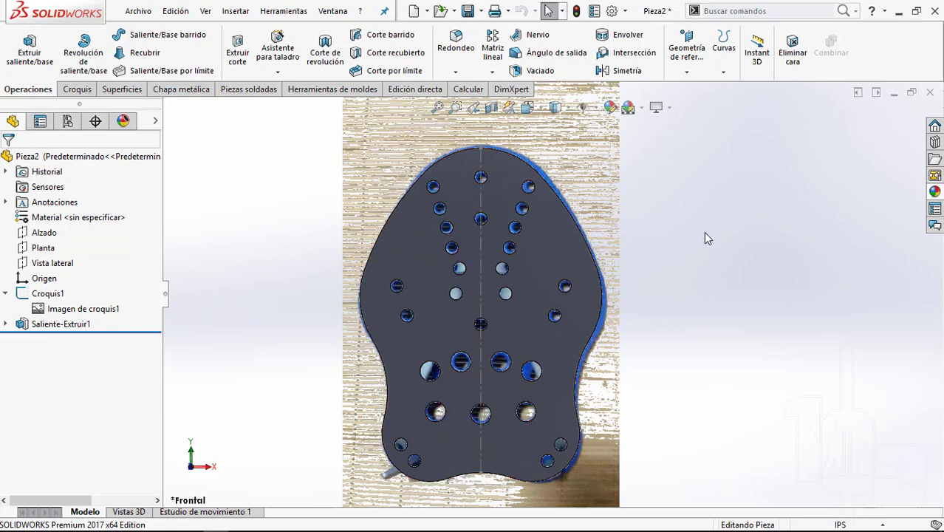
Step: Hide the Croquis1 photo sketch and orbit to an oblique view of the holed plate
click(41, 298)
click(49, 281)
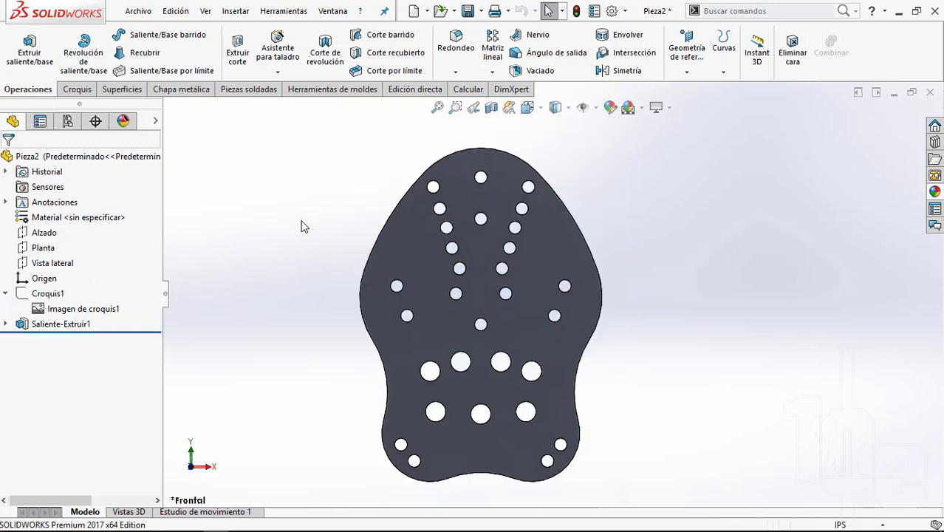
mouse_move(448, 244)
middle_down()
mouse_move(534, 216)
mouse_move(541, 299)
mouse_move(517, 268)
mouse_move(510, 295)
mouse_move(746, 207)
middle_up()
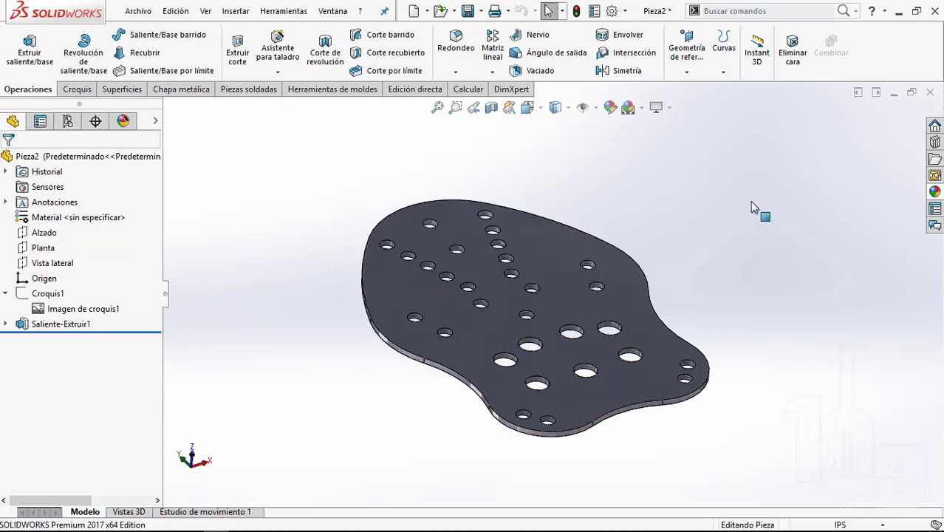
Step: Start Flexionar via a Commands search for 'fle' and pick Saliente-Extruir1 as the flex body
click(855, 11)
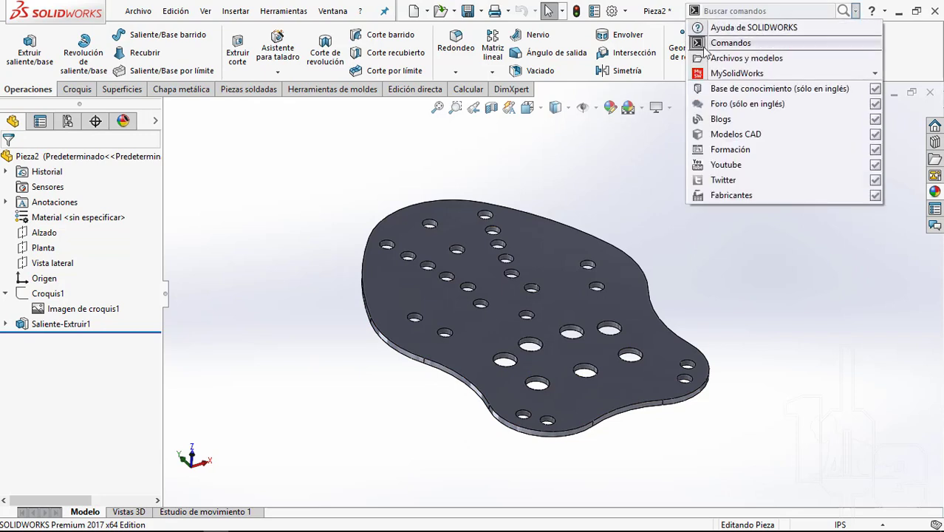
click(745, 43)
click(740, 12)
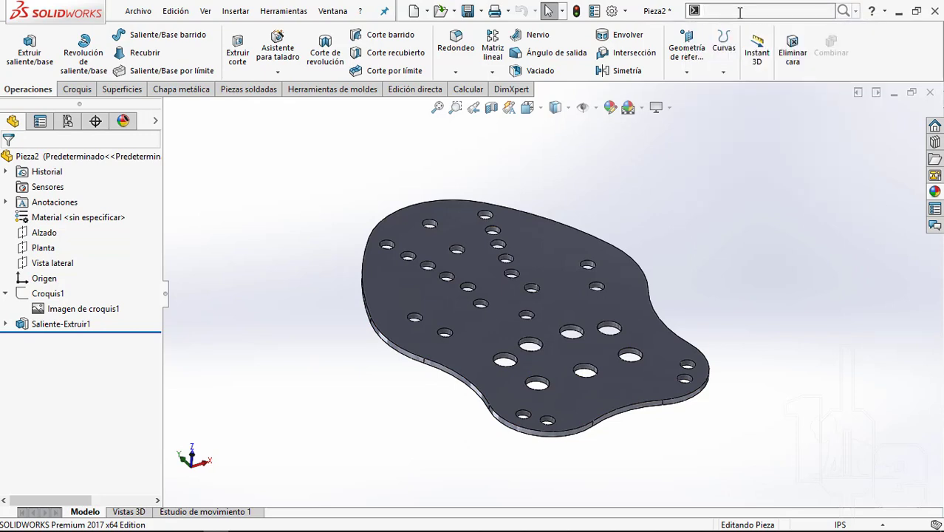
text(fl)
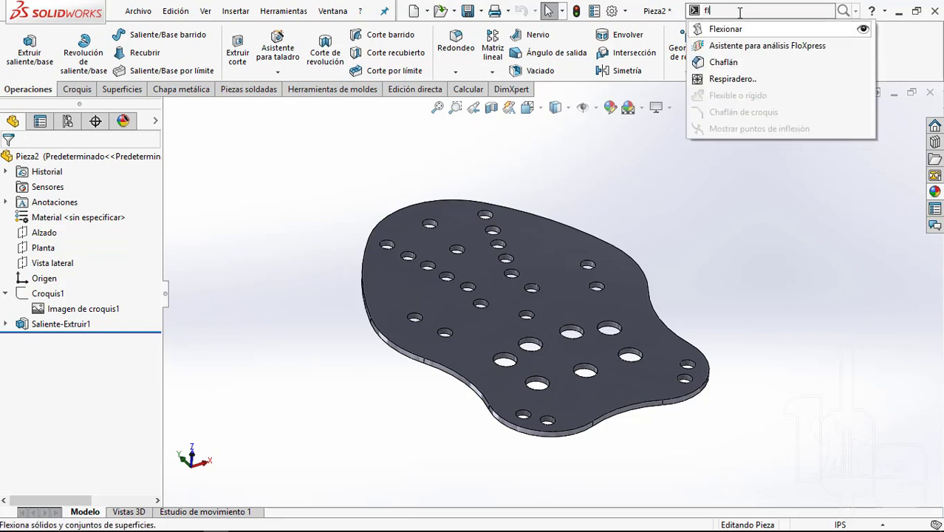
text(e)
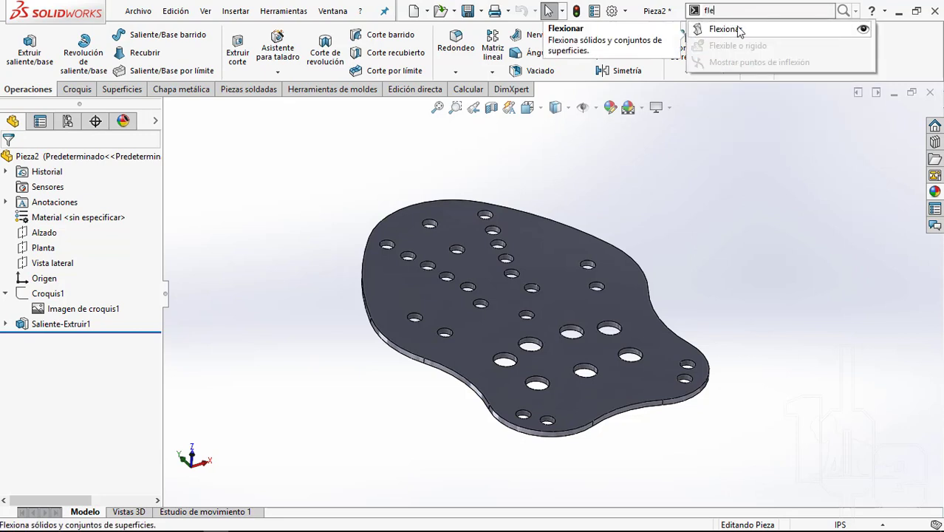
click(728, 29)
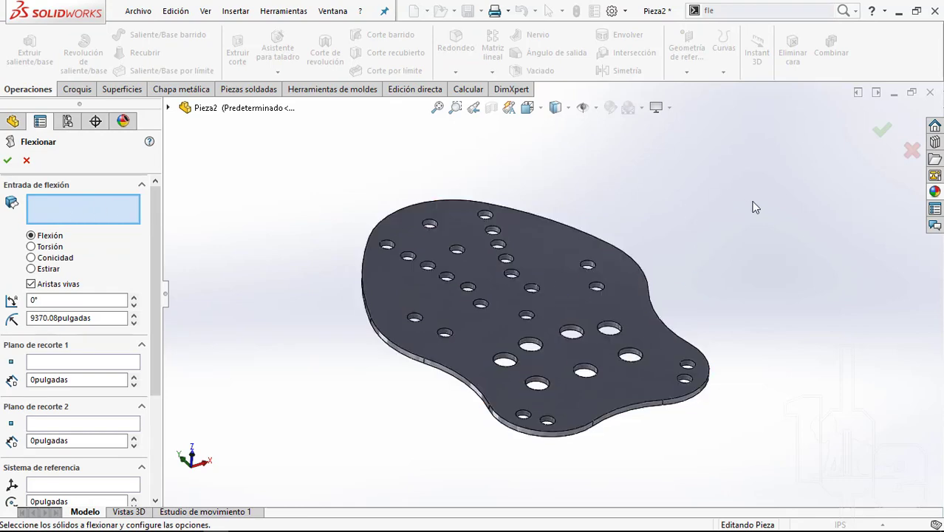
click(549, 243)
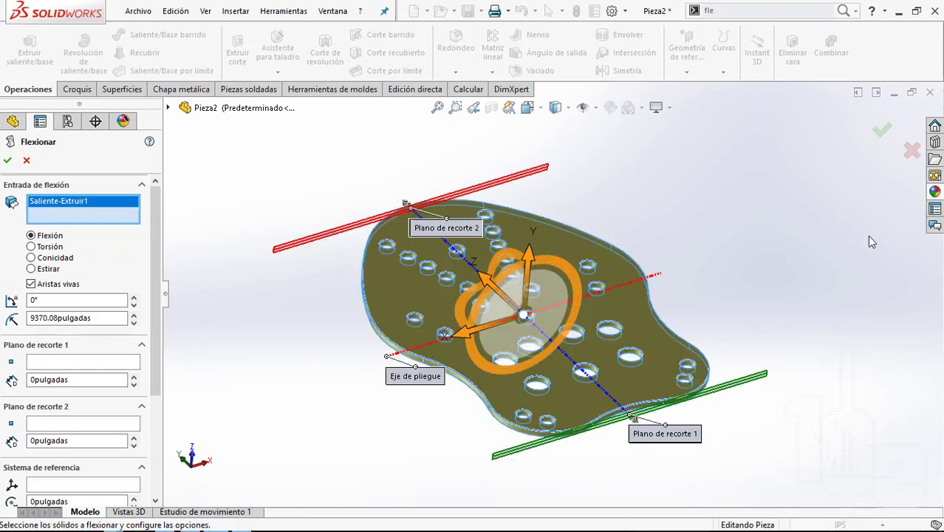
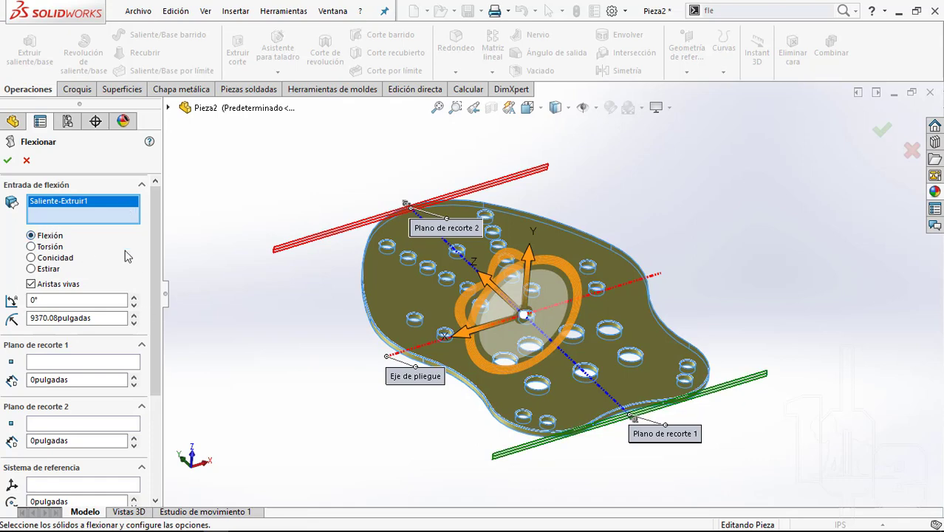
Step: Keep the flex type on Flexión, inspect the trim planes, and switch to the Front view
scroll(158, 292, down, 5)
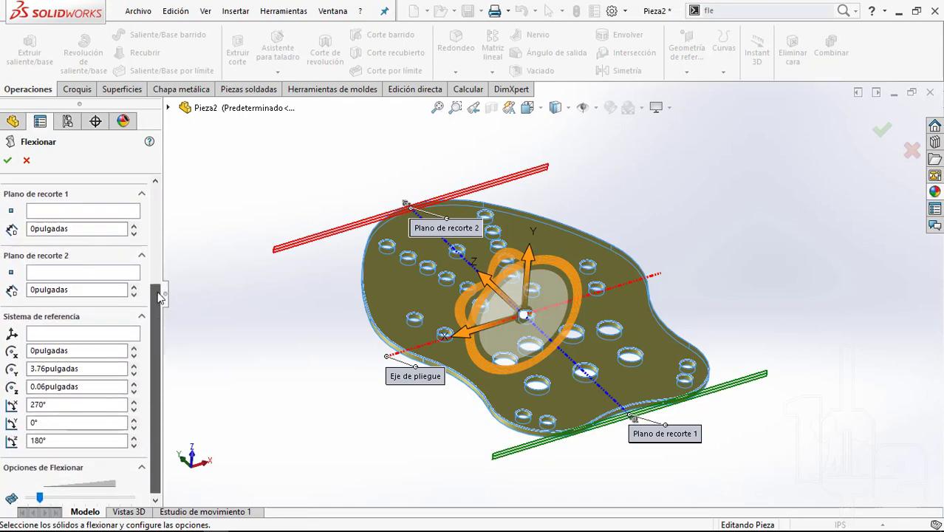
drag(158, 294, 160, 221)
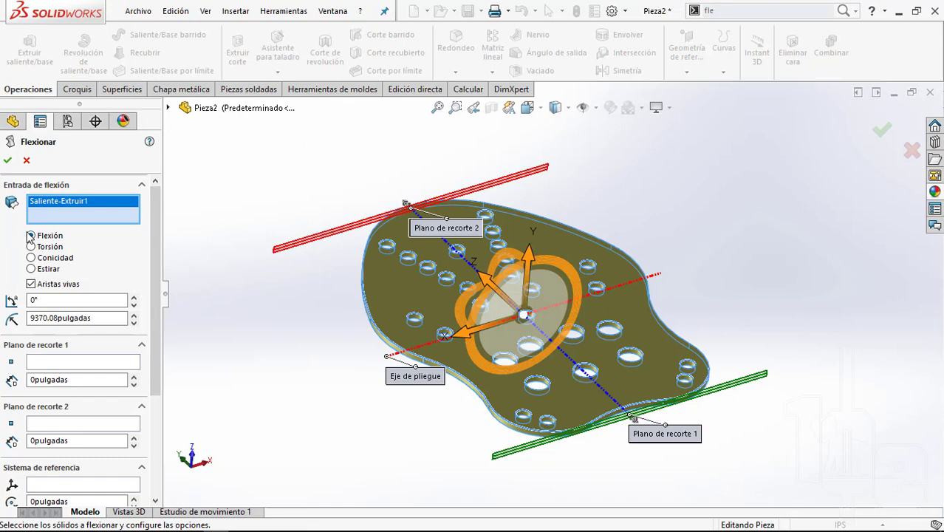
click(31, 235)
mouse_move(573, 269)
middle_down()
mouse_move(417, 164)
mouse_move(716, 209)
mouse_move(568, 312)
middle_up()
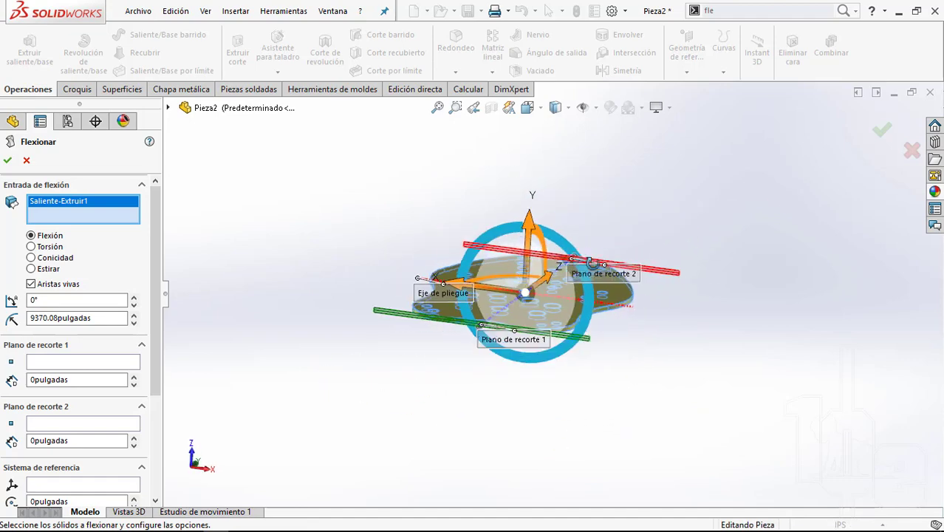
middle_drag(484, 366, 622, 284)
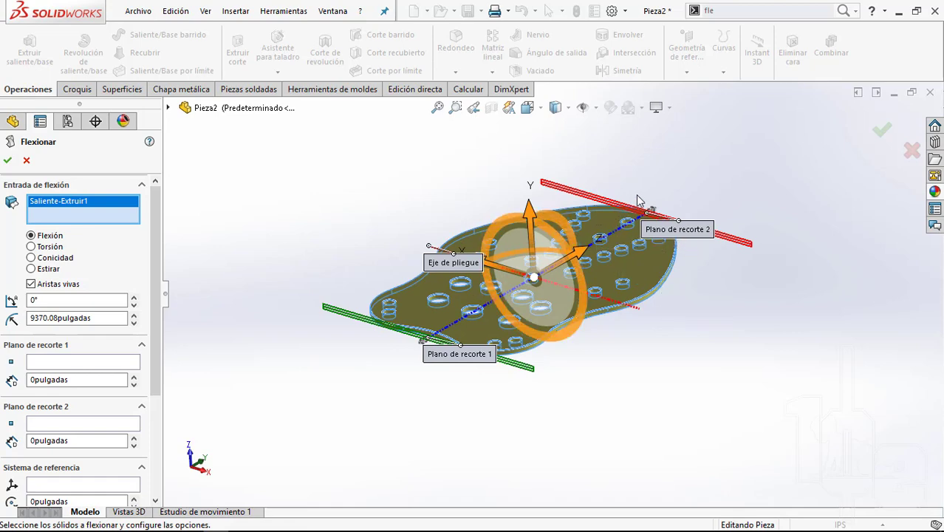
scroll(643, 192, down, 2)
scroll(382, 383, down, 4)
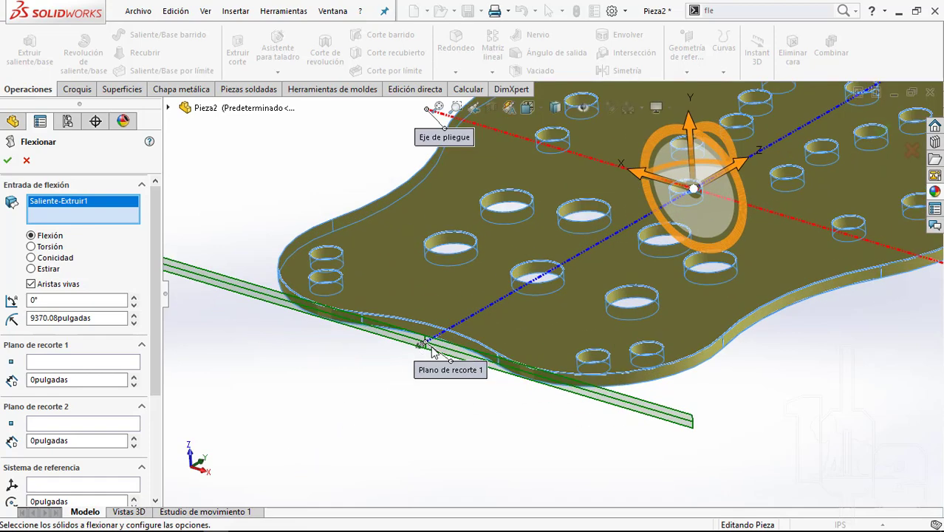
scroll(433, 350, down, 3)
scroll(323, 390, up, 1)
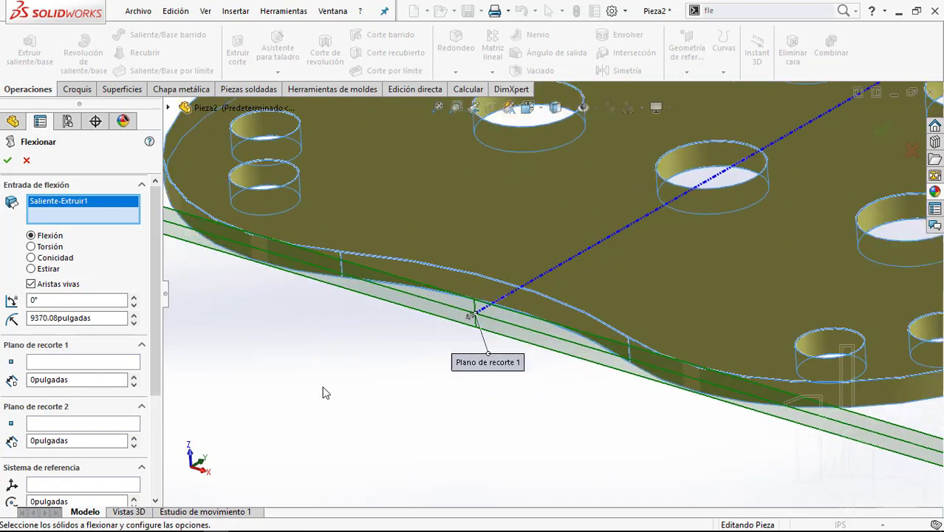
scroll(323, 390, up, 4)
scroll(730, 193, up, 3)
scroll(732, 192, down, 1)
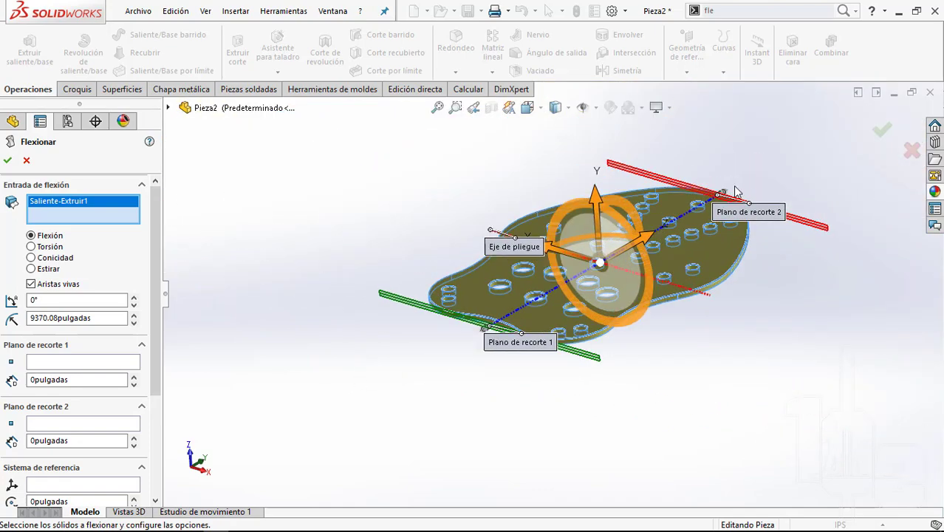
scroll(735, 191, down, 1)
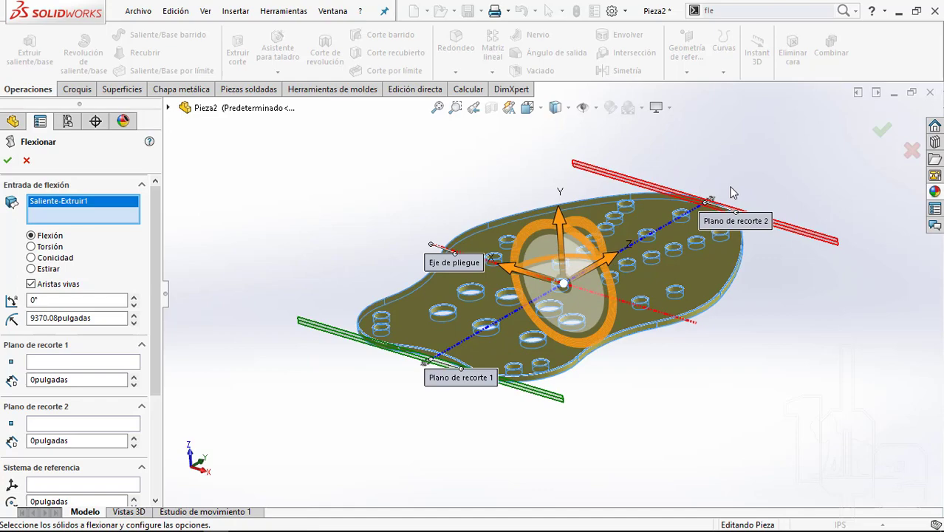
scroll(702, 207, down, 3)
scroll(679, 220, down, 2)
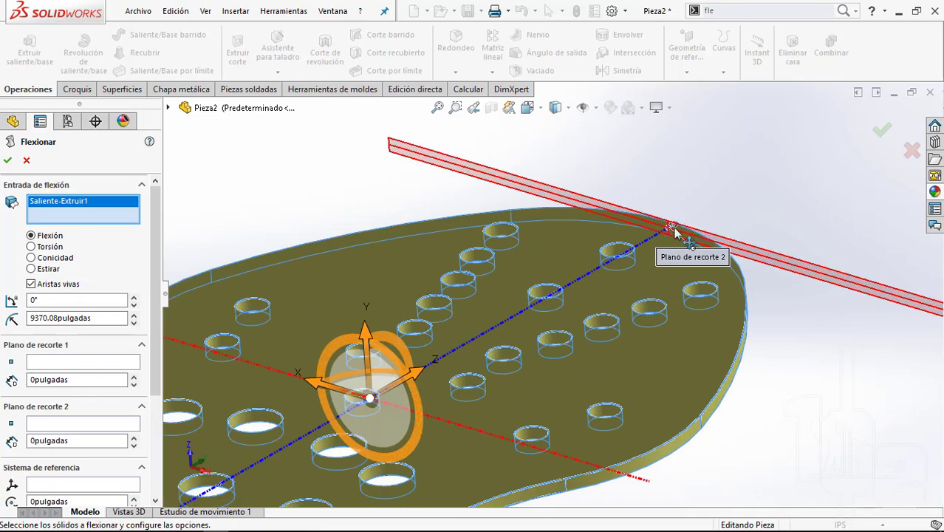
scroll(677, 232, down, 2)
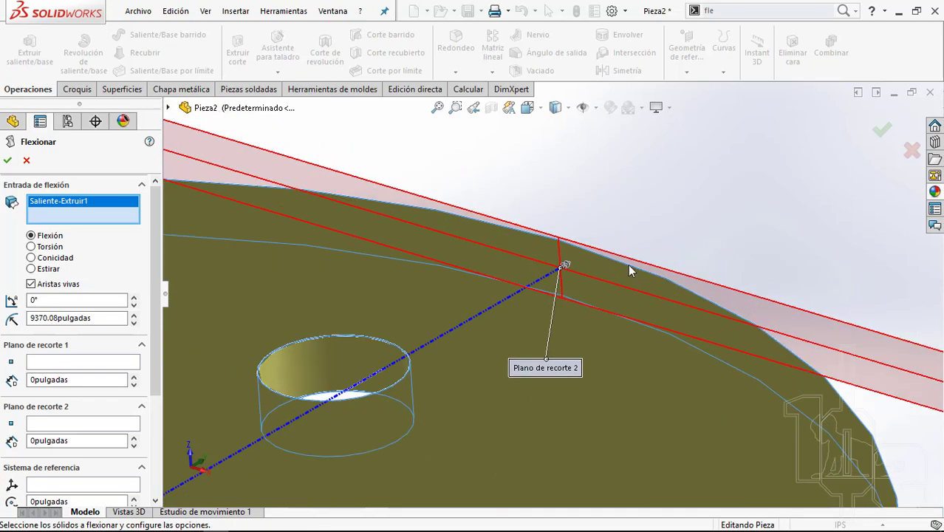
scroll(576, 271, up, 5)
scroll(485, 377, up, 2)
middle_drag(484, 377, 561, 257)
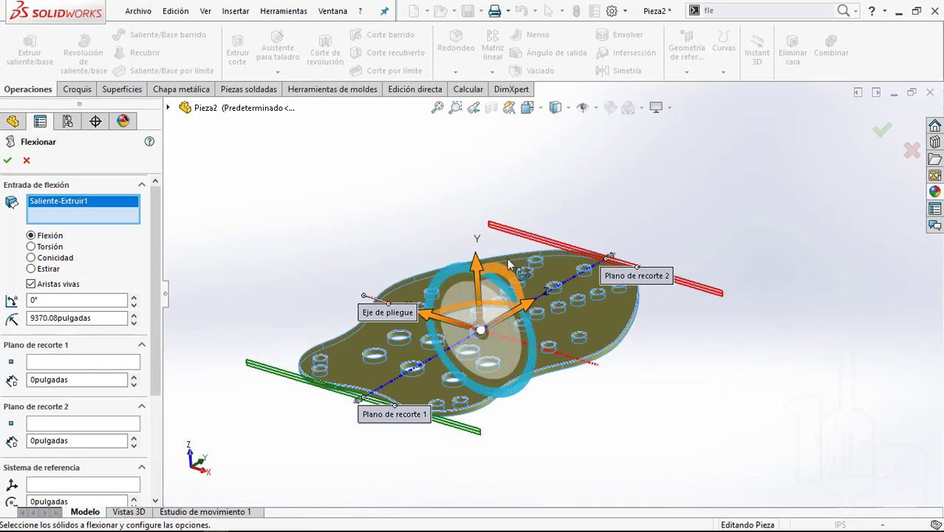
mouse_move(634, 320)
middle_down()
mouse_move(479, 373)
mouse_move(540, 109)
middle_up()
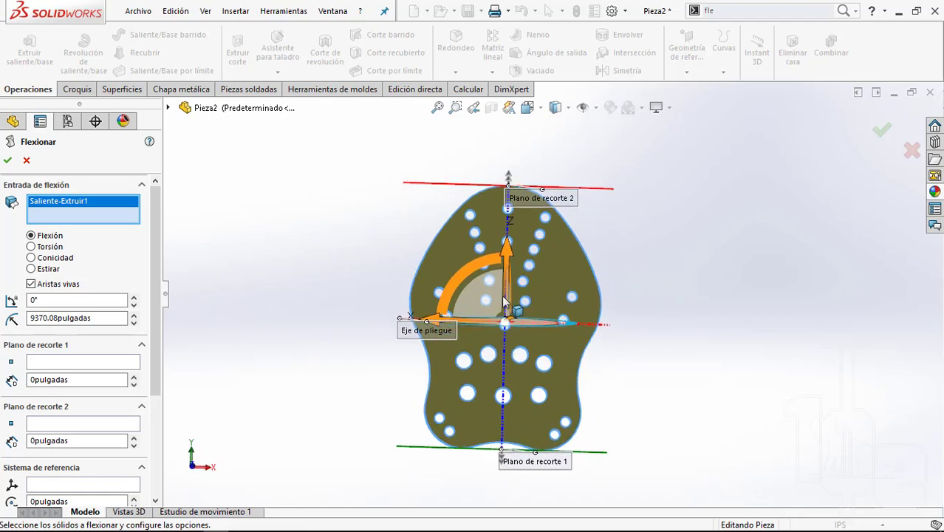
click(540, 108)
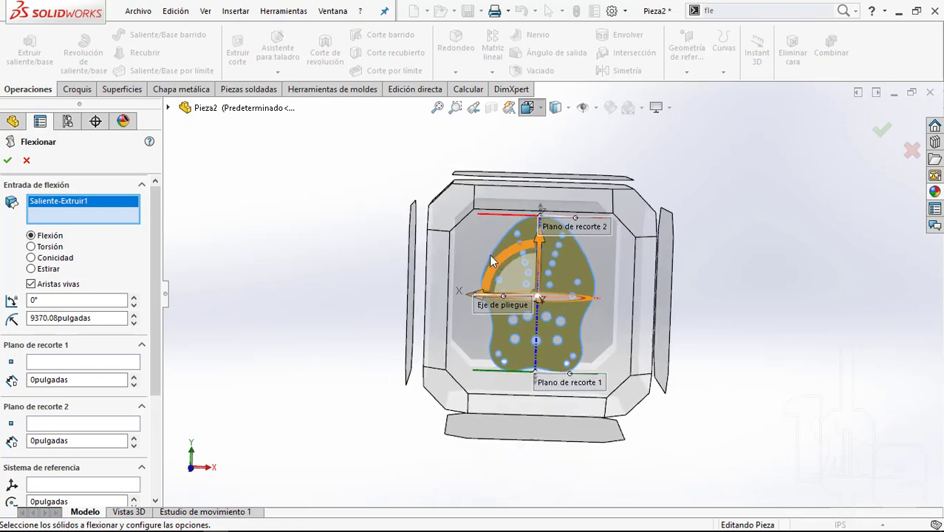
click(588, 254)
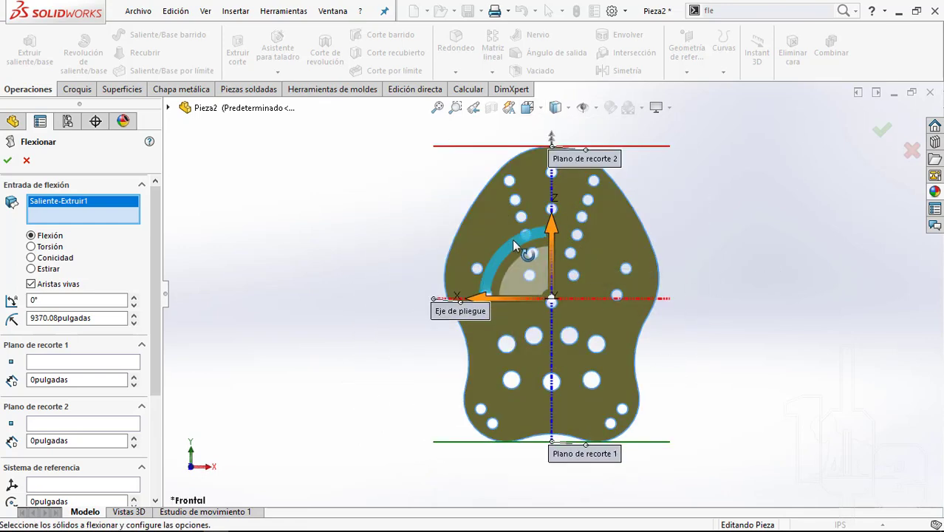
Step: Rotate the Flex triad and set the reference system's Y rotation to -90°
mouse_move(512, 238)
mouse_down()
mouse_move(486, 294)
mouse_move(503, 342)
mouse_up()
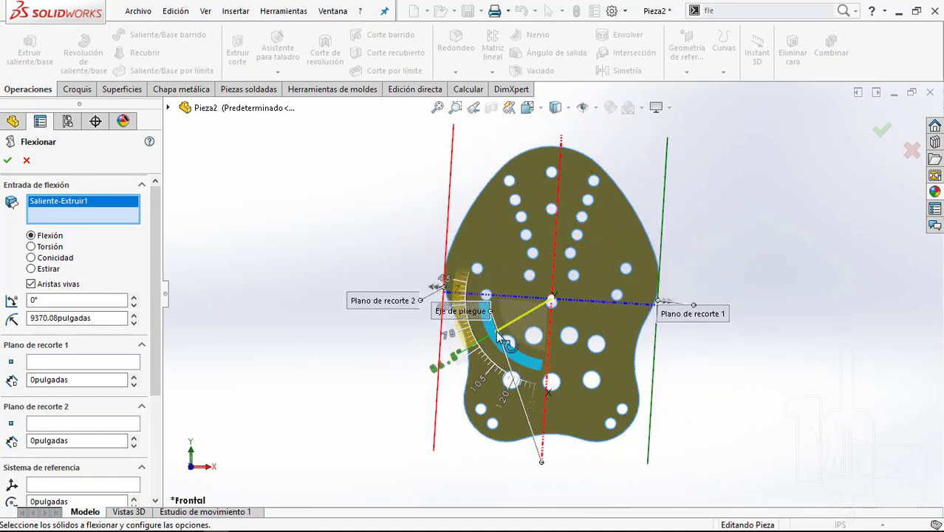
drag(502, 342, 495, 319)
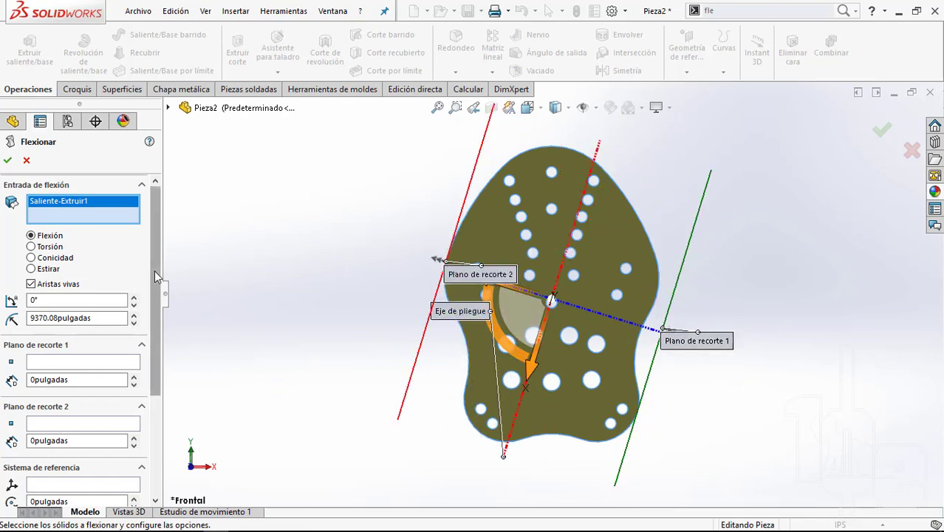
drag(156, 277, 161, 403)
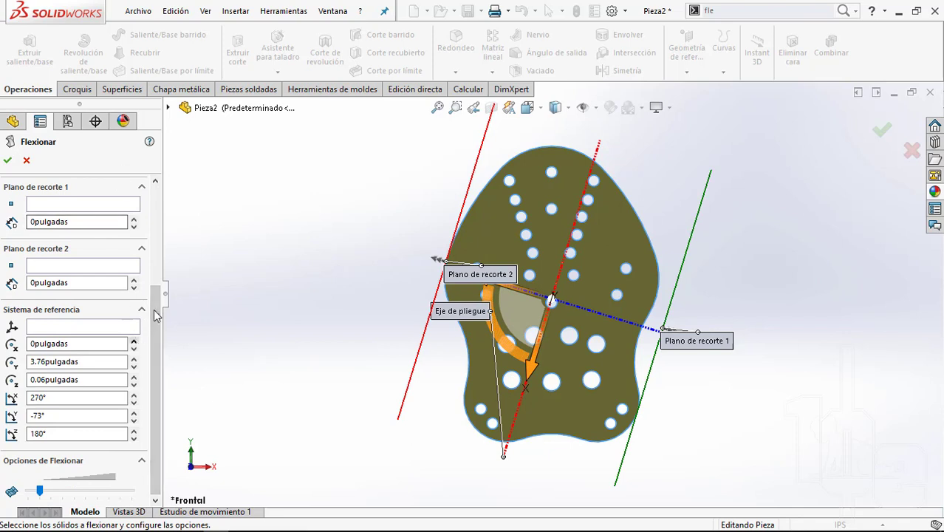
click(62, 417)
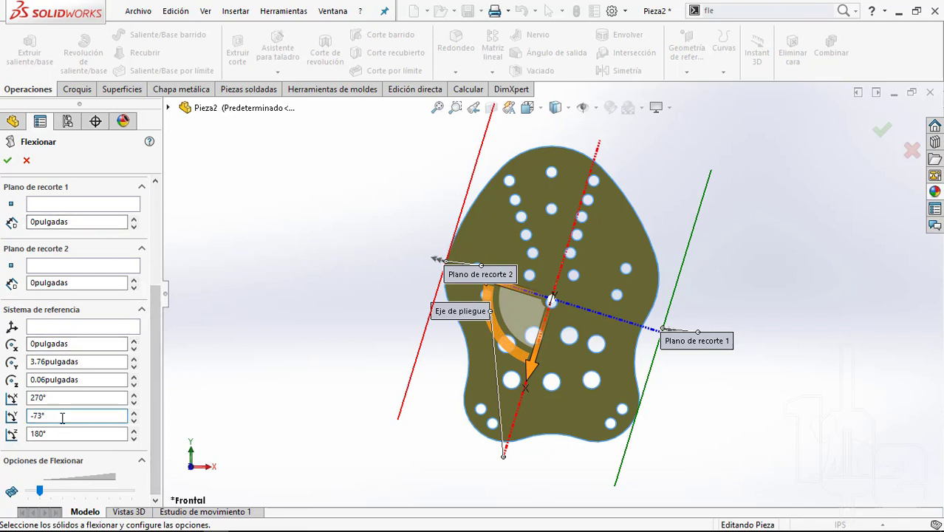
double_click(62, 417)
text(-90)
key(Return)
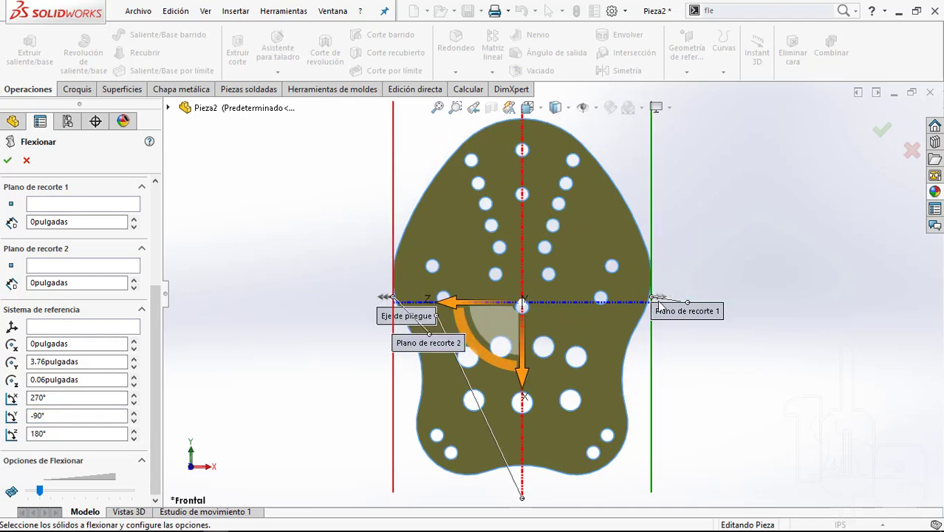
scroll(649, 276, up, 2)
scroll(608, 317, down, 1)
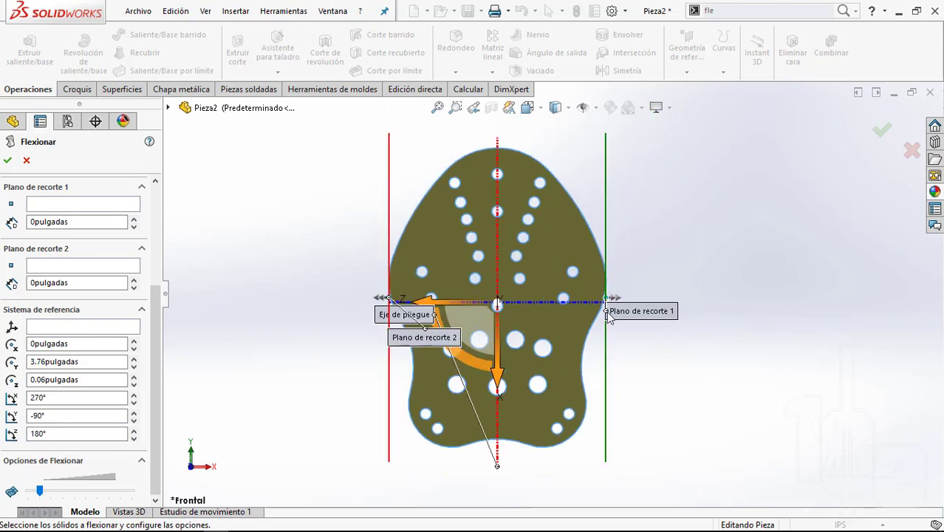
mouse_move(550, 330)
middle_down()
mouse_move(496, 192)
mouse_move(599, 284)
middle_up()
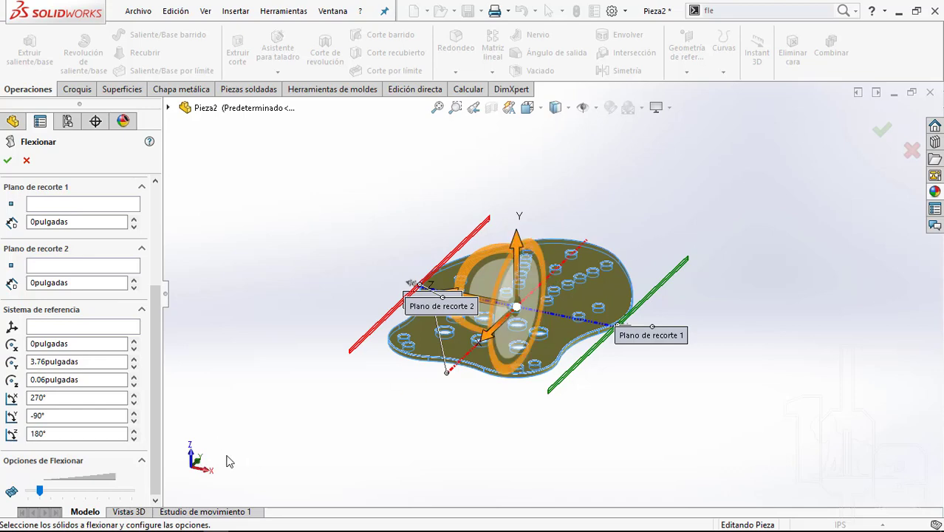
scroll(535, 290, down, 2)
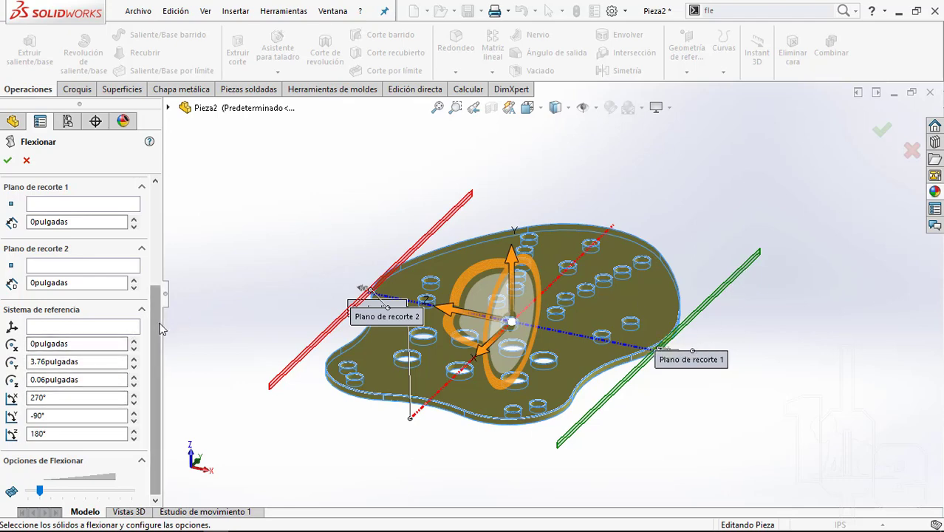
scroll(157, 305, up, 2)
scroll(157, 305, up, 1)
scroll(157, 306, up, 1)
scroll(156, 305, up, 1)
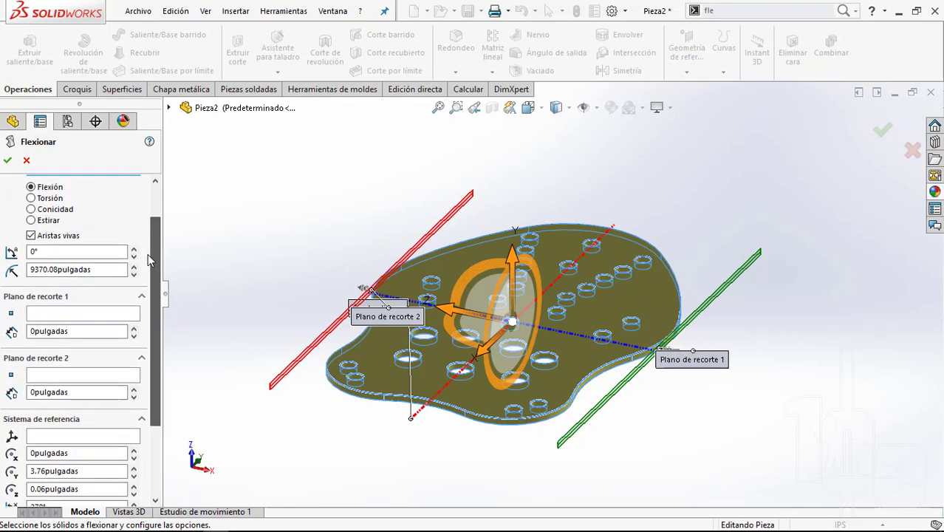
Step: Set Plano de recorte 1 offset to 1.5 in, viewing the plate from the front
key(f)
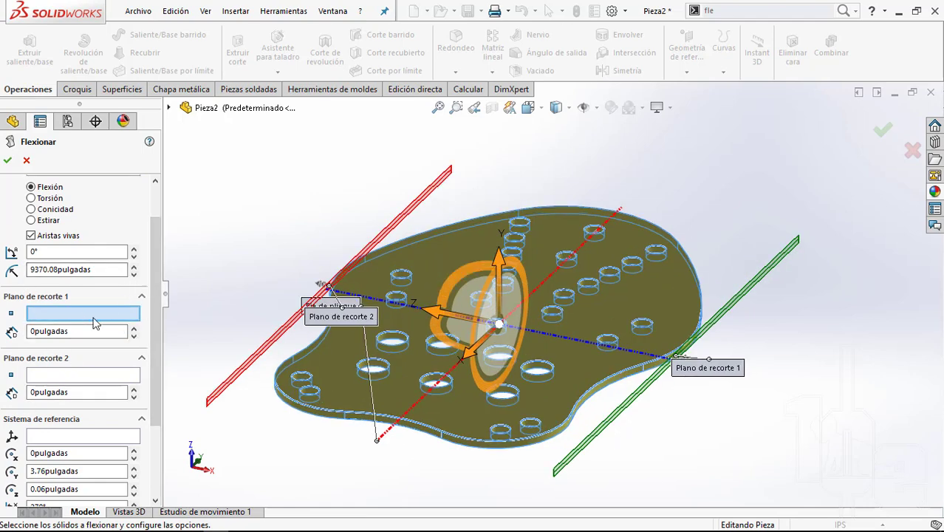
scroll(371, 277, down, 2)
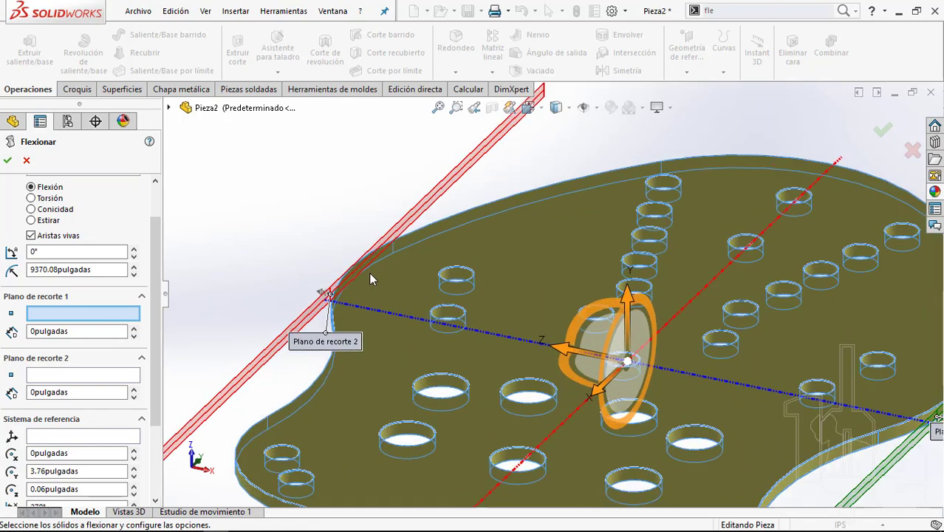
scroll(412, 238, down, 2)
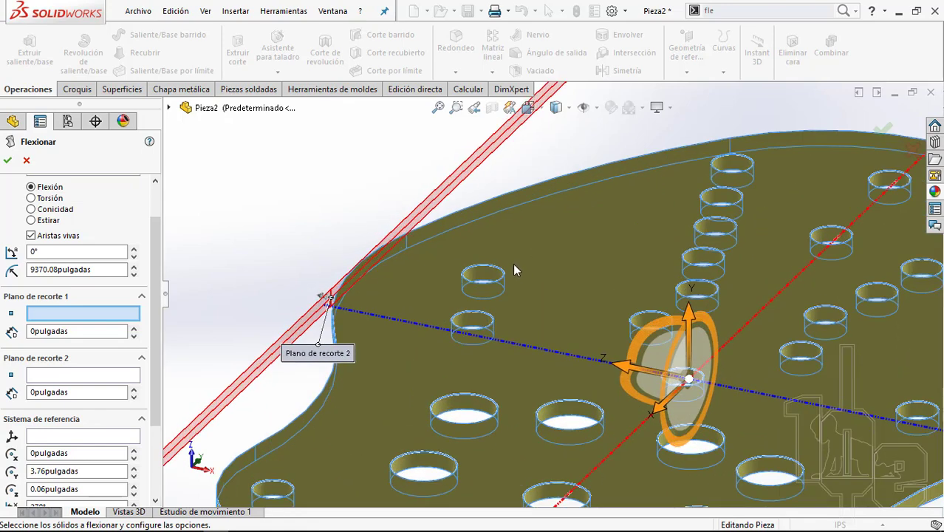
scroll(515, 270, up, 2)
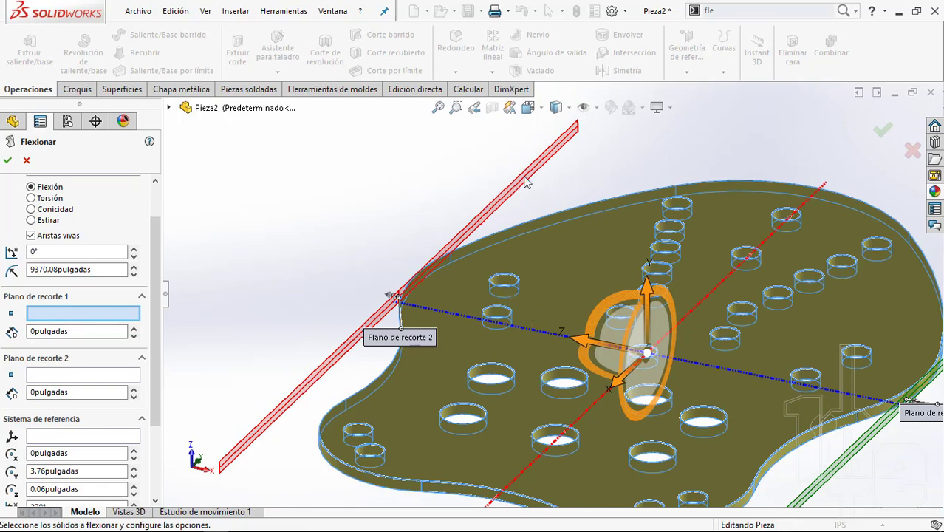
scroll(517, 266, up, 2)
scroll(517, 266, up, 1)
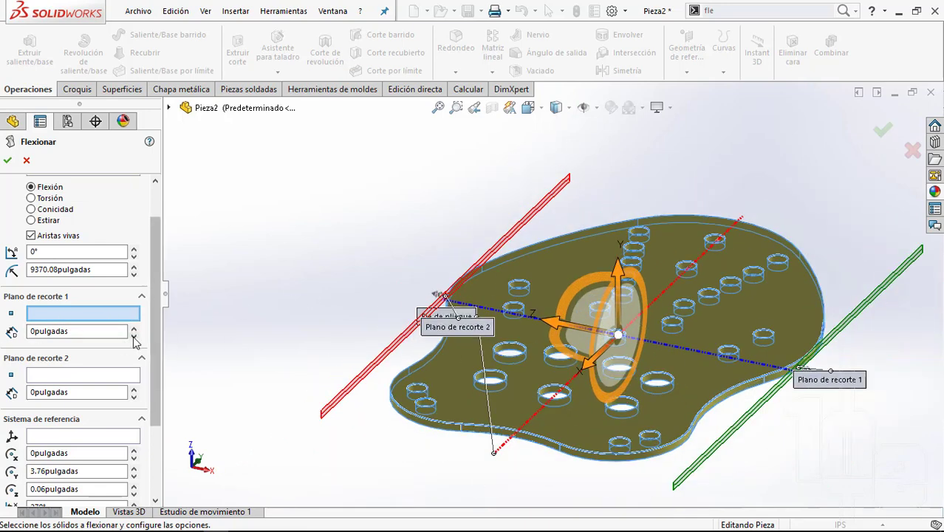
click(133, 328)
click(135, 329)
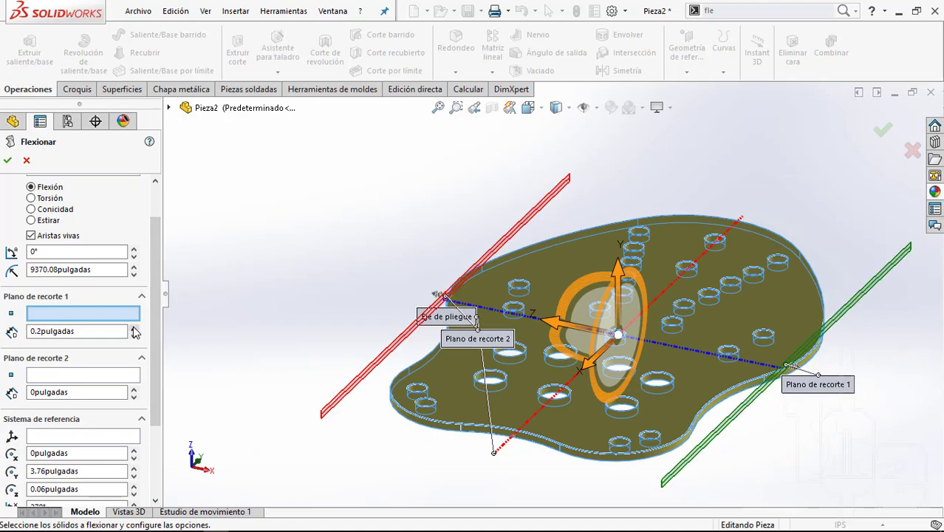
click(527, 107)
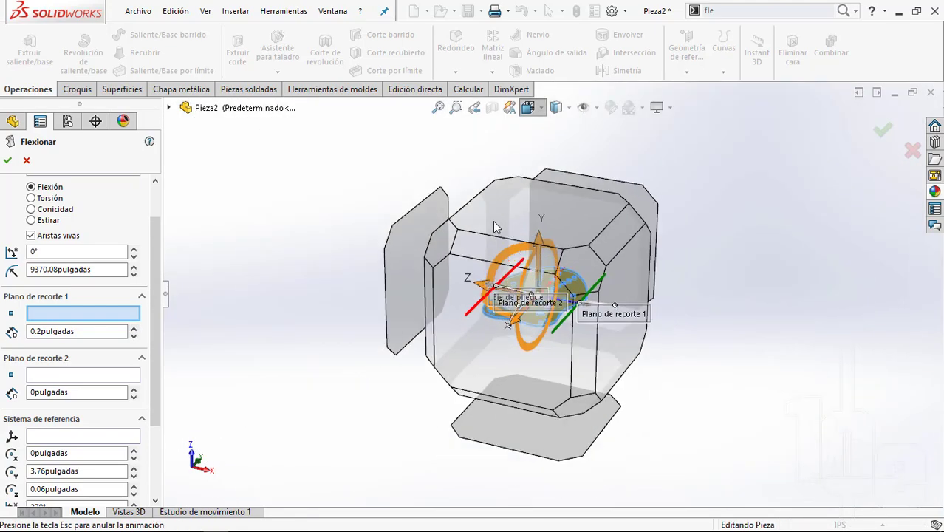
click(501, 218)
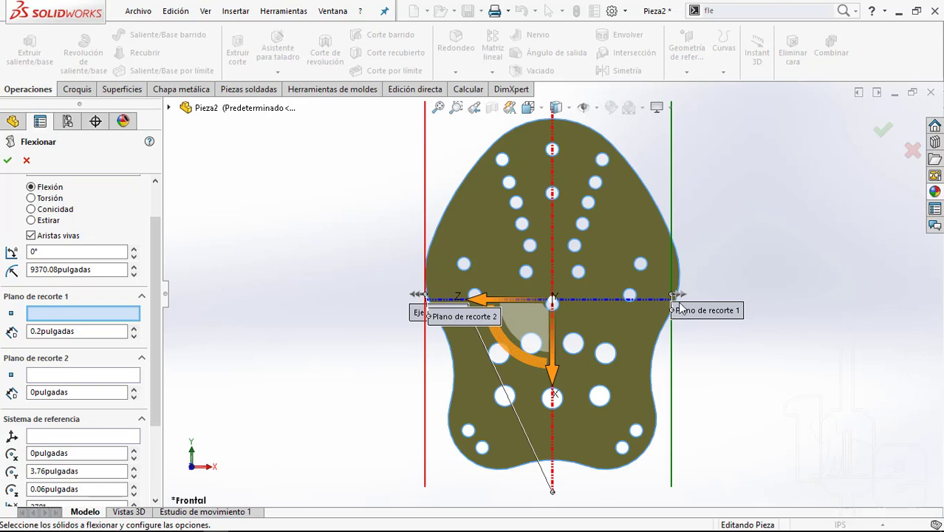
click(132, 328)
click(132, 329)
click(132, 329)
click(131, 328)
click(133, 329)
click(133, 328)
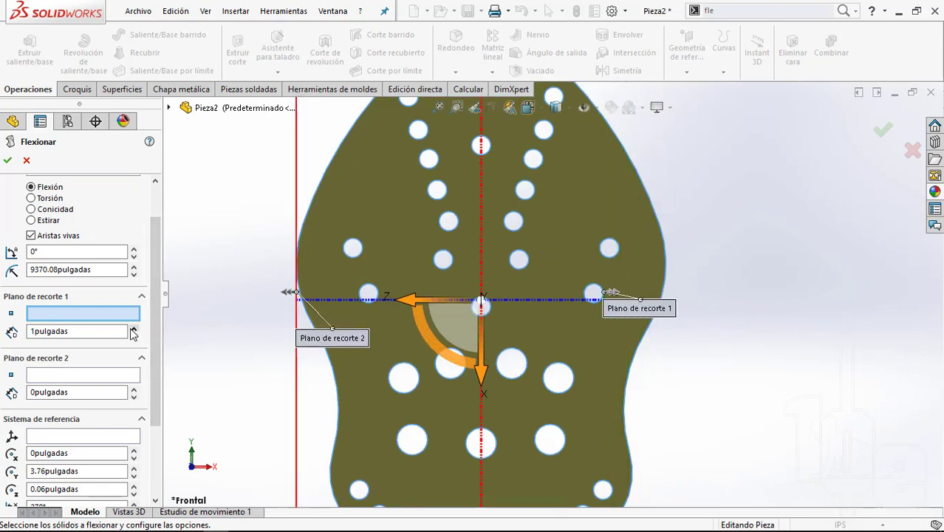
click(133, 328)
click(133, 329)
click(132, 329)
click(132, 329)
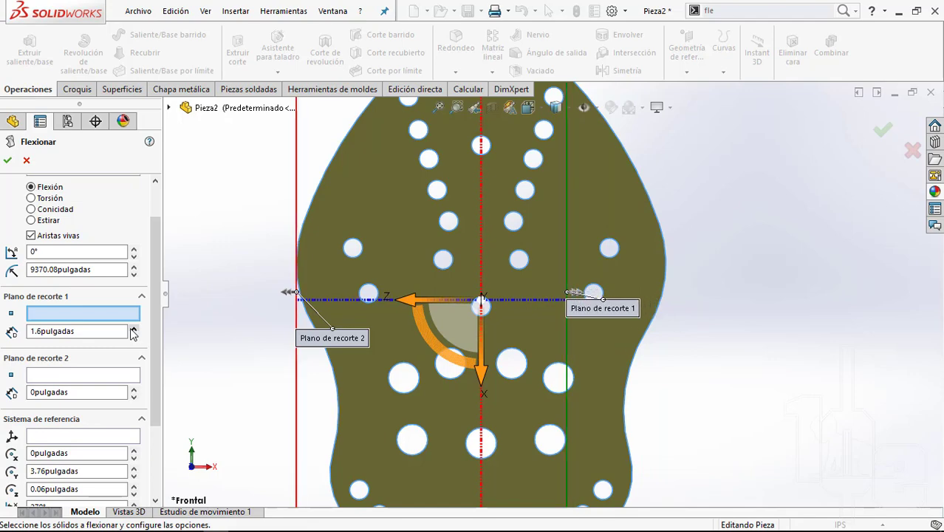
drag(126, 331, 2, 331)
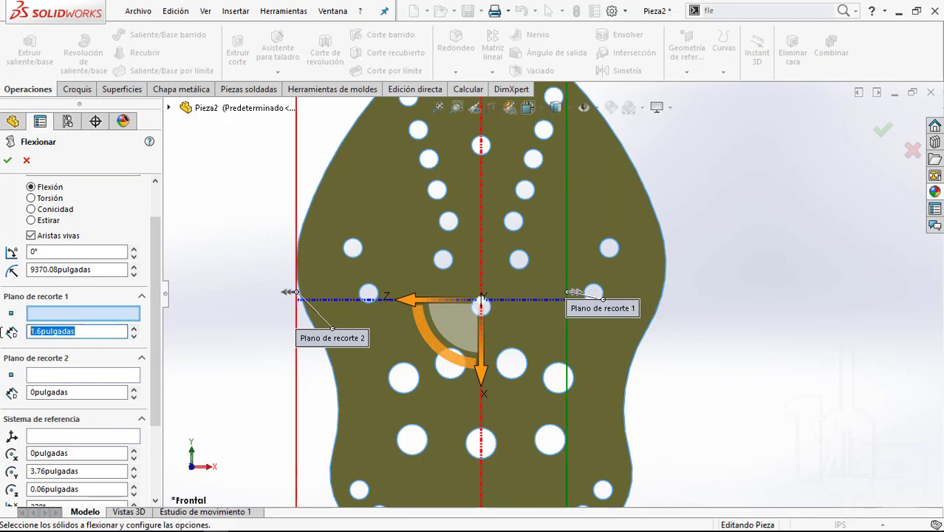
text(1.5)
key(Return)
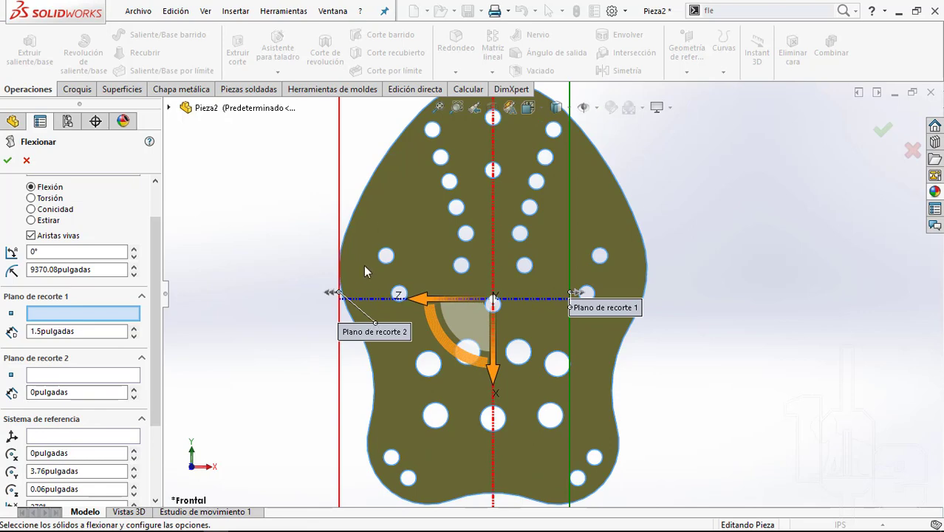
Step: Set Plano de recorte 2 offset to 1.5 in as well
double_click(48, 391)
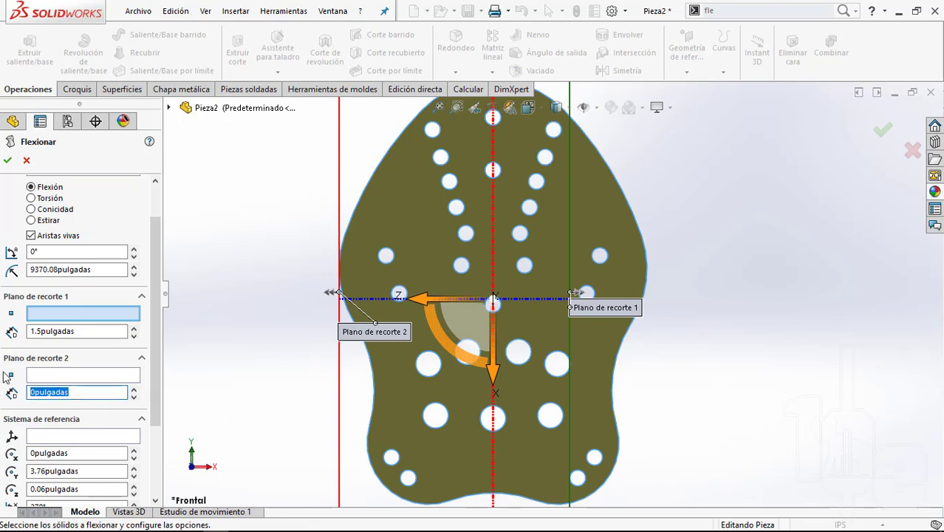
text(1.5)
key(Return)
mouse_move(434, 318)
middle_down()
mouse_move(465, 163)
mouse_move(507, 280)
middle_up()
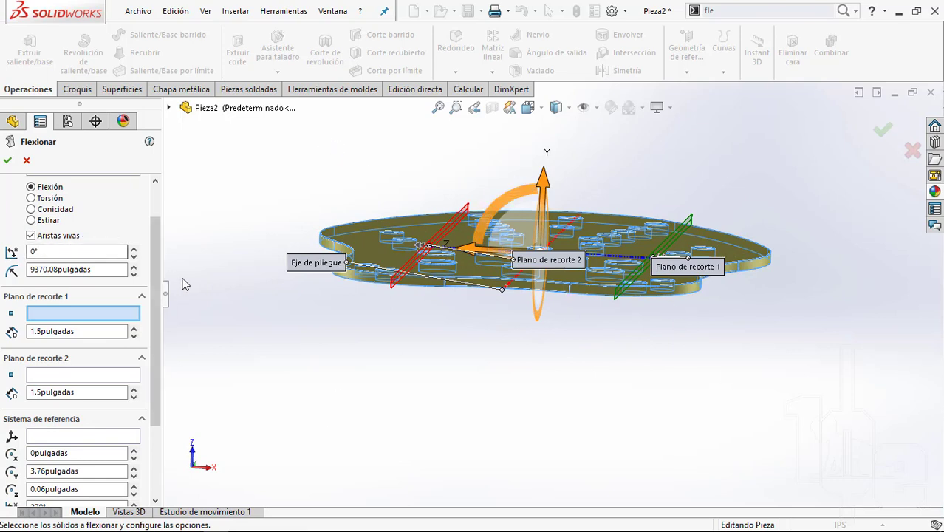
Step: Set the bend angle to 30° and view the arched plate from the Bottom
drag(155, 269, 157, 211)
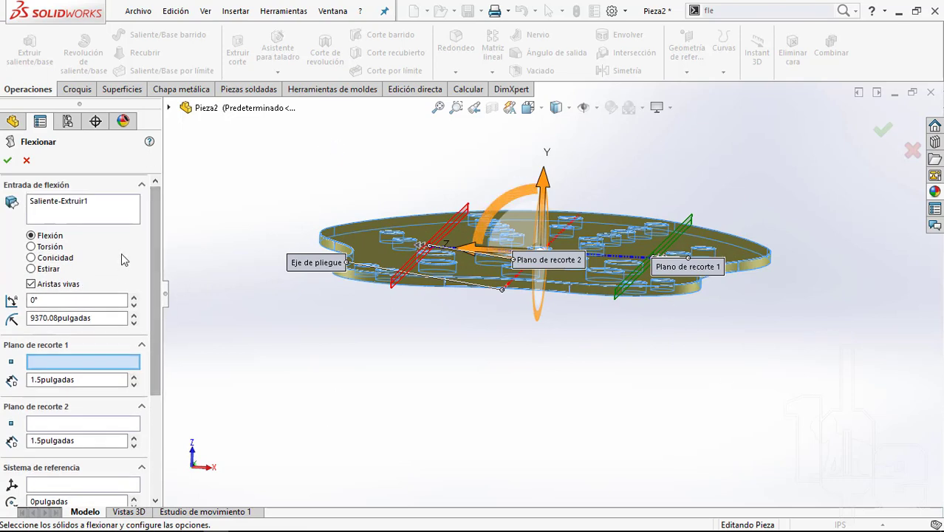
click(50, 300)
text(30)
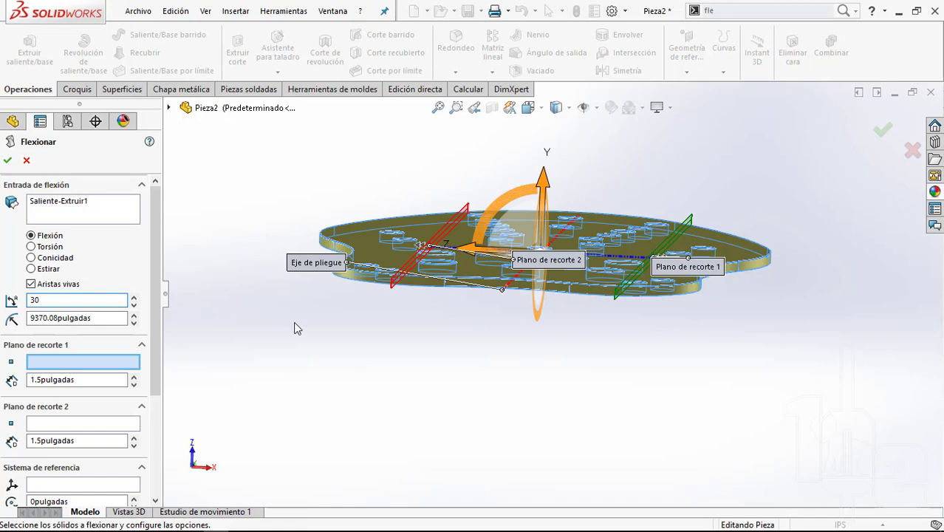
key(Return)
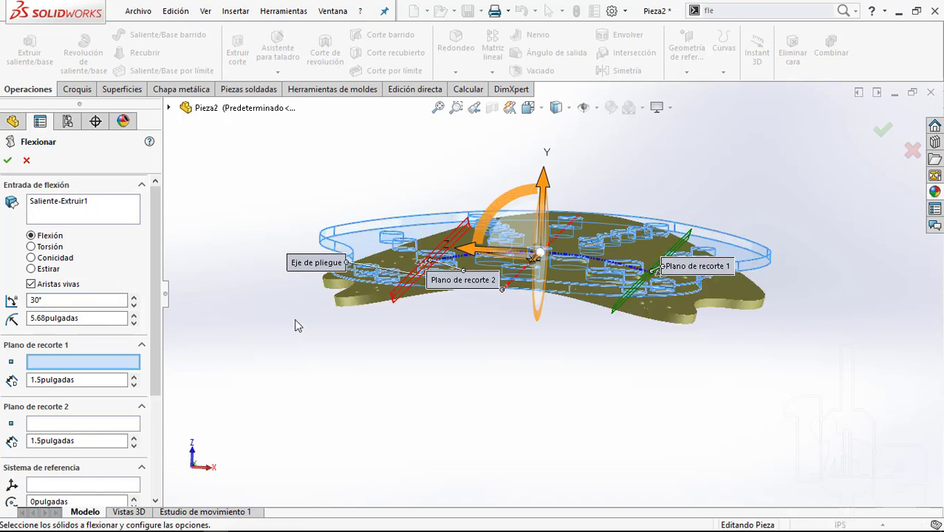
click(531, 108)
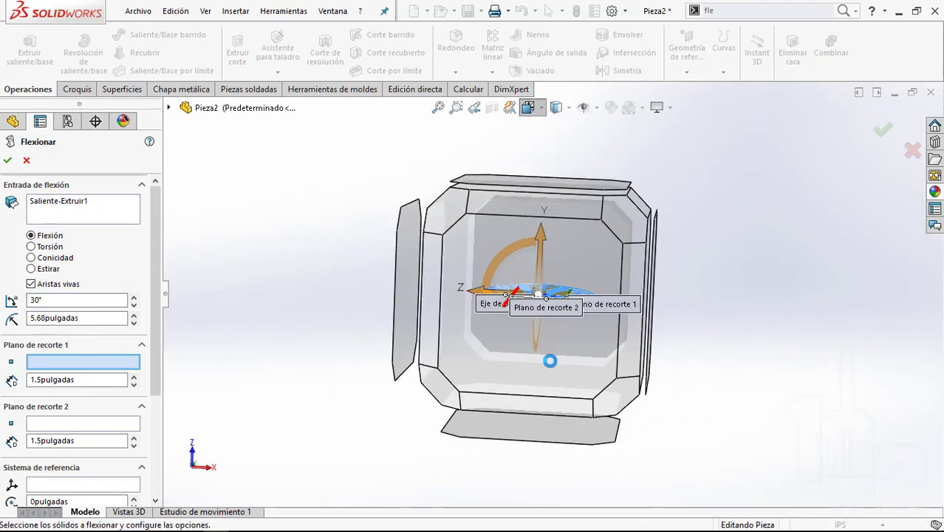
click(550, 360)
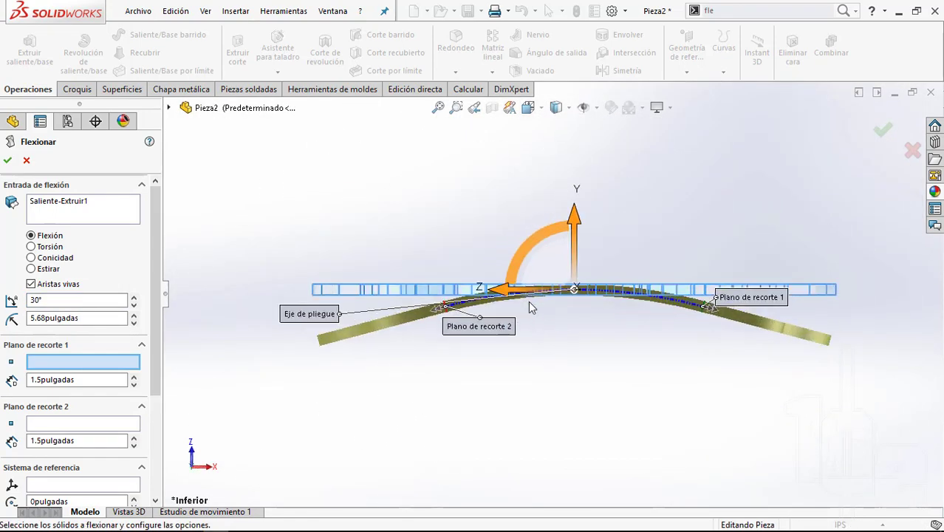
Step: Raise the bend angle to 60° and inspect the sharper arch from below and in 3D
scroll(528, 300, down, 1)
scroll(594, 305, down, 1)
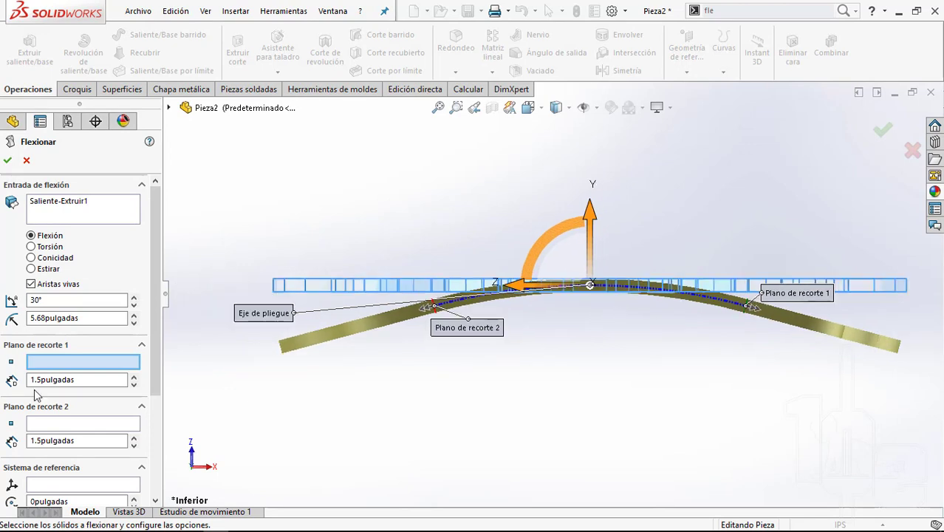
double_click(58, 300)
text(60)
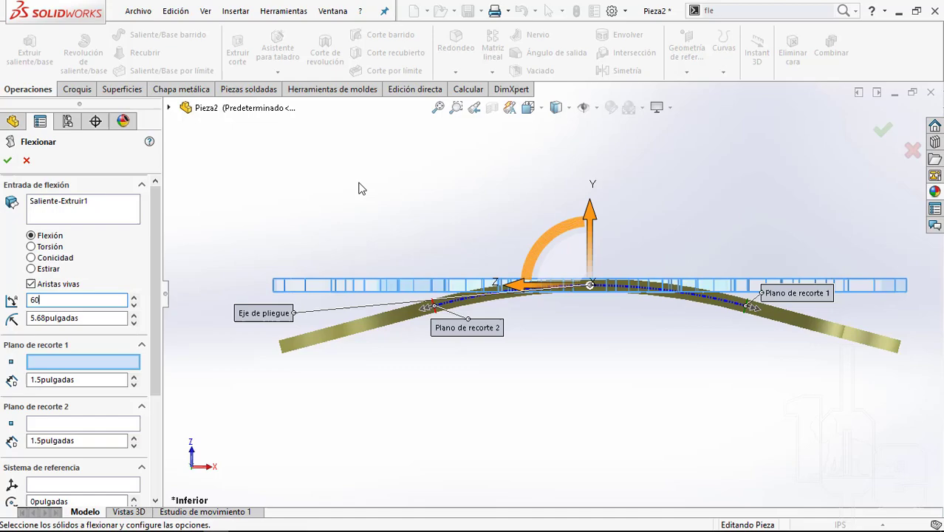
key(Return)
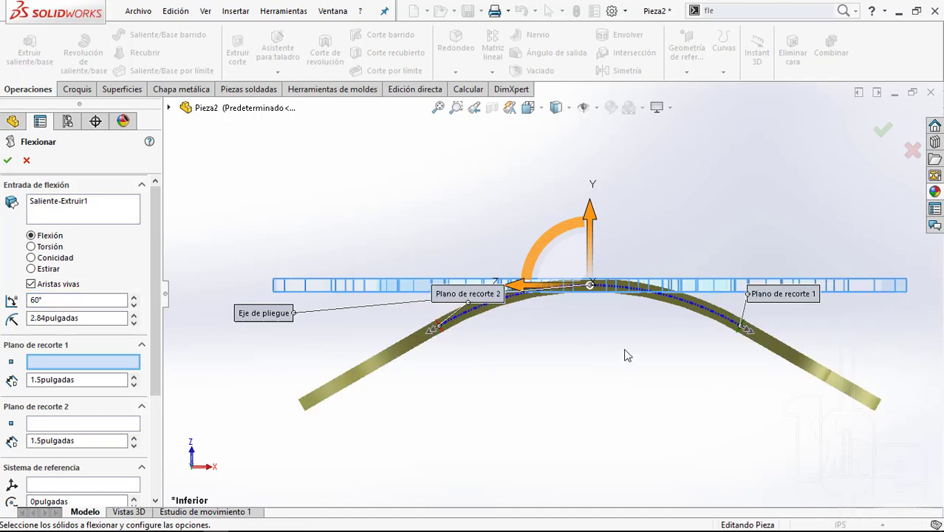
middle_drag(581, 343, 573, 358)
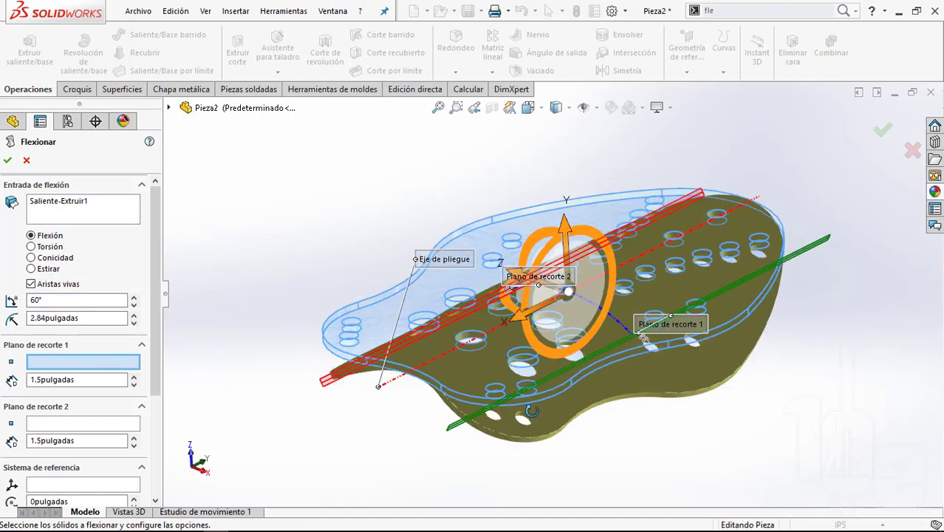
click(527, 107)
click(471, 347)
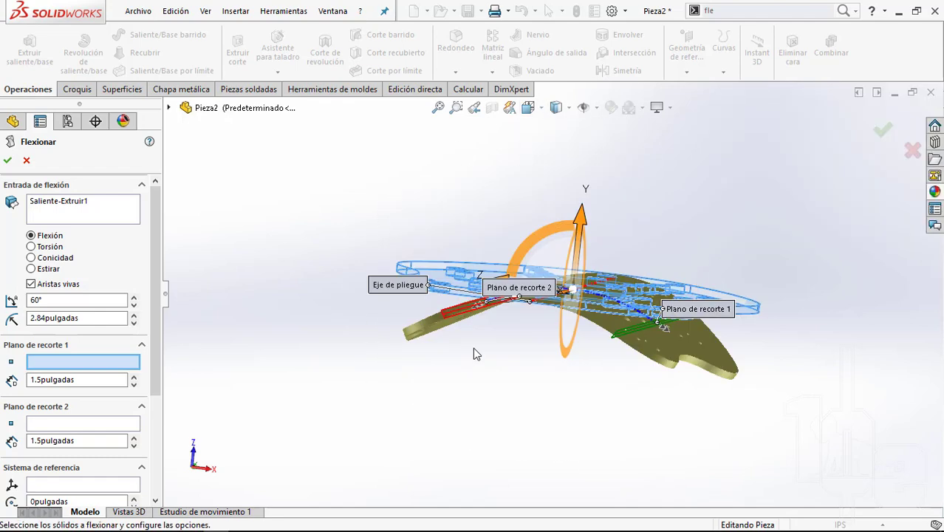
scroll(541, 332, down, 2)
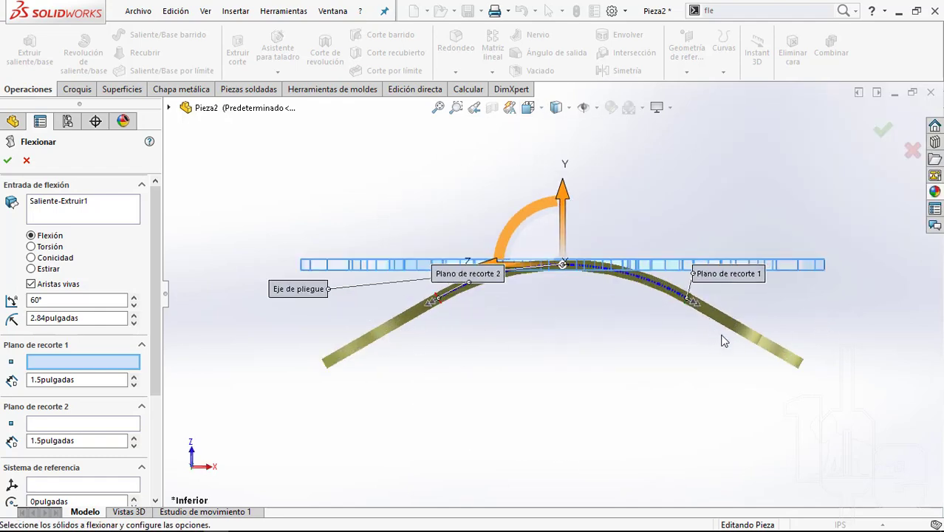
scroll(570, 294, down, 1)
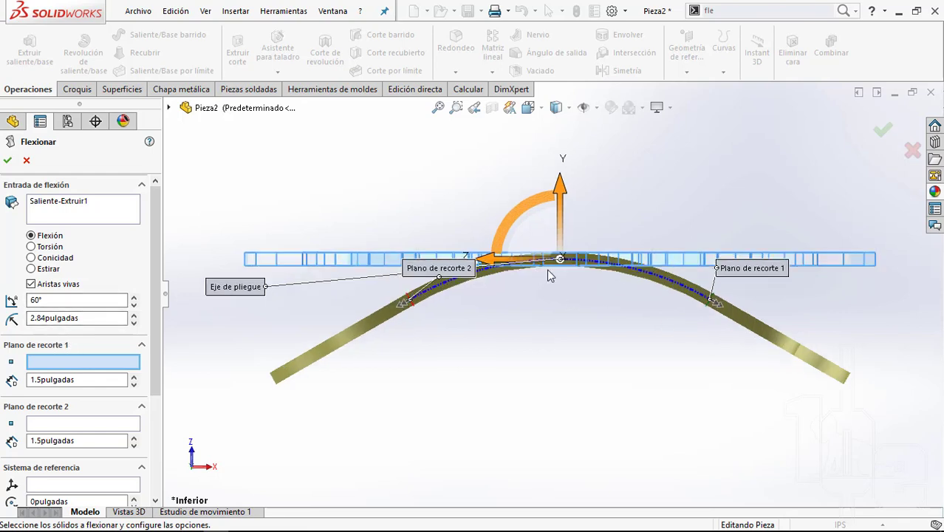
mouse_move(507, 277)
middle_down()
mouse_move(543, 301)
mouse_move(674, 326)
mouse_move(491, 330)
middle_up()
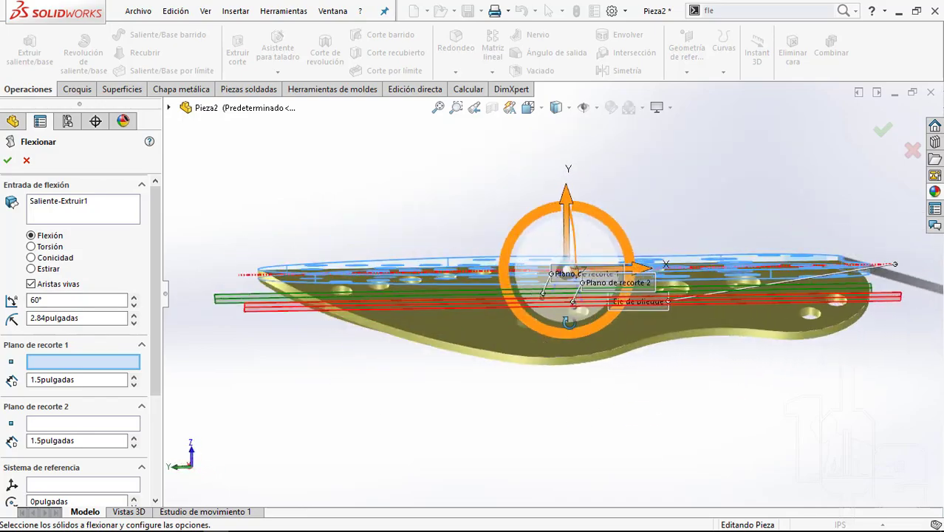
Step: Check the 60° bend preview from below and in 3D, then accept the Flexionar feature
click(528, 107)
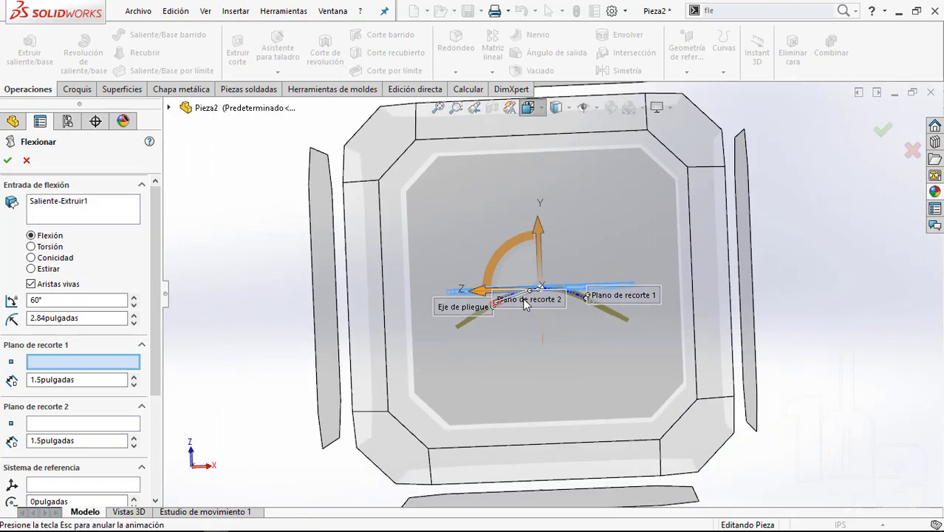
click(529, 347)
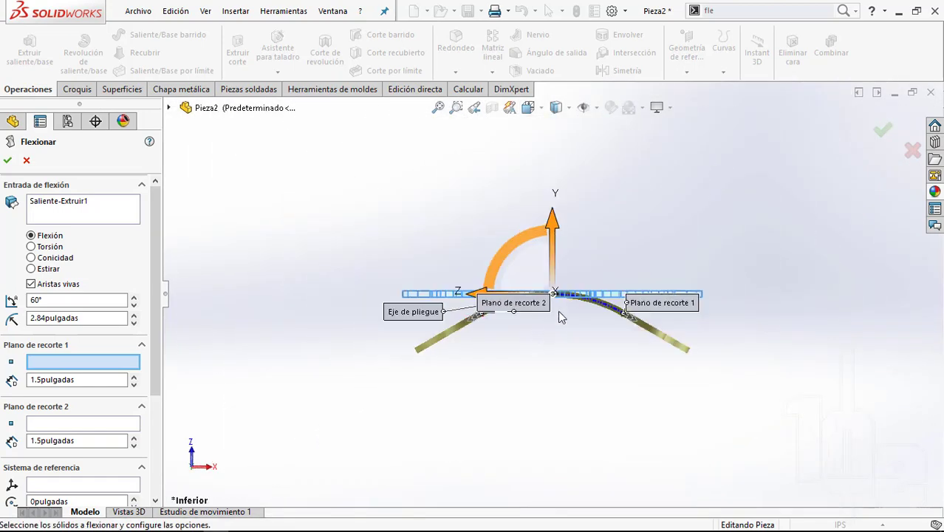
scroll(465, 318, down, 3)
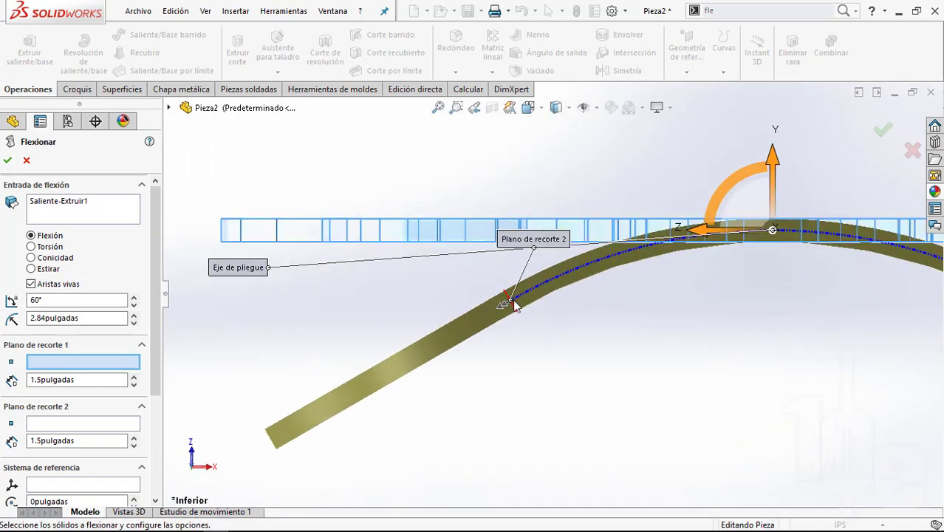
middle_drag(512, 315, 535, 317)
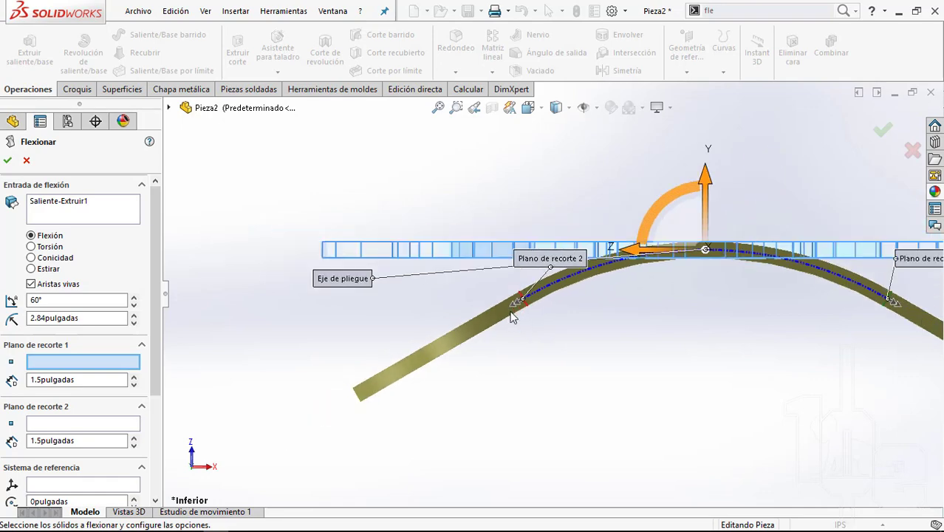
scroll(532, 310, down, 1)
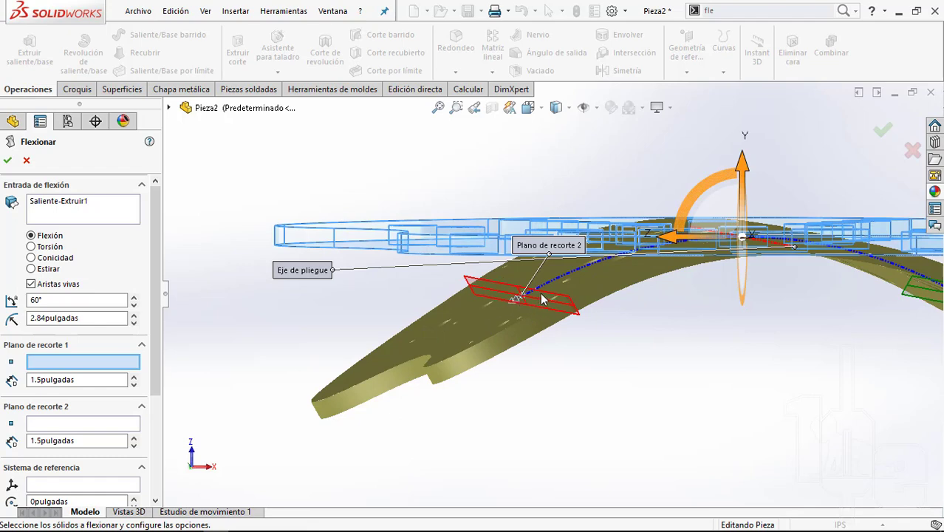
scroll(543, 296, up, 1)
scroll(591, 307, down, 1)
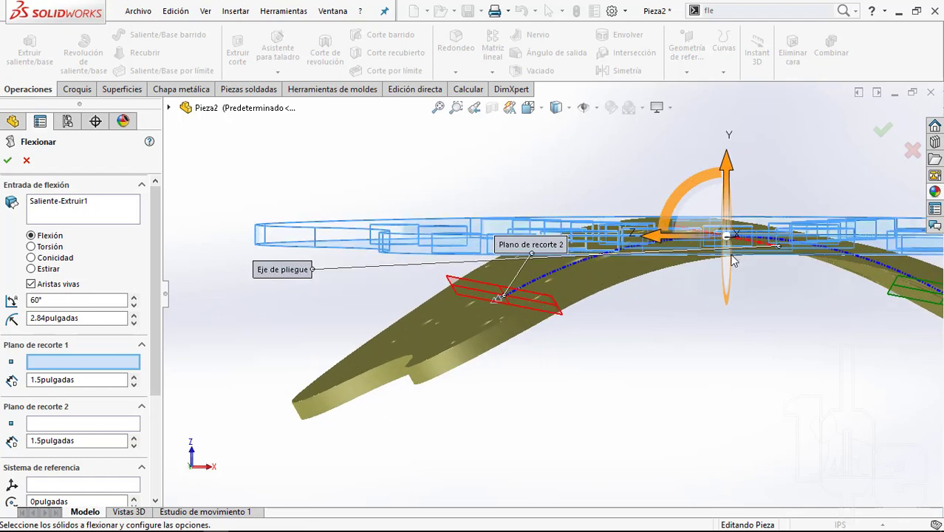
mouse_move(734, 260)
middle_down()
mouse_move(769, 301)
mouse_move(765, 288)
middle_up()
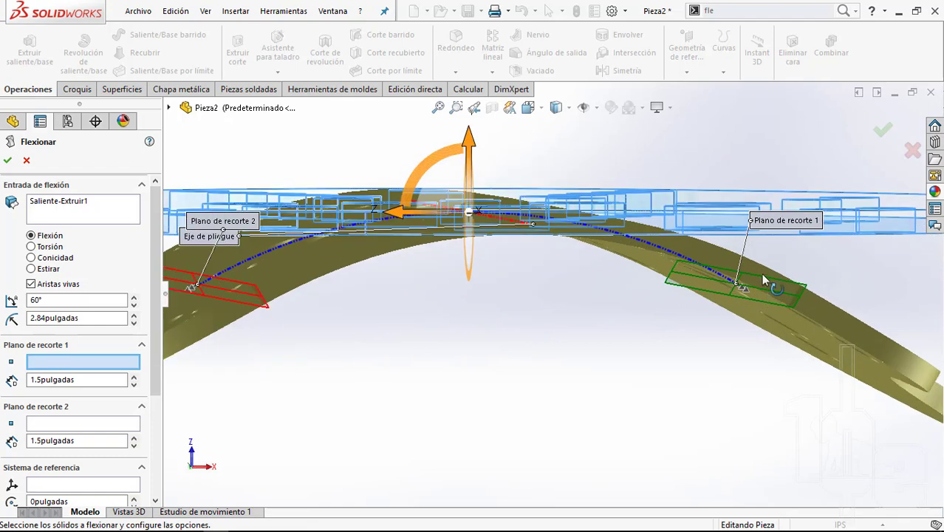
middle_drag(488, 307, 834, 174)
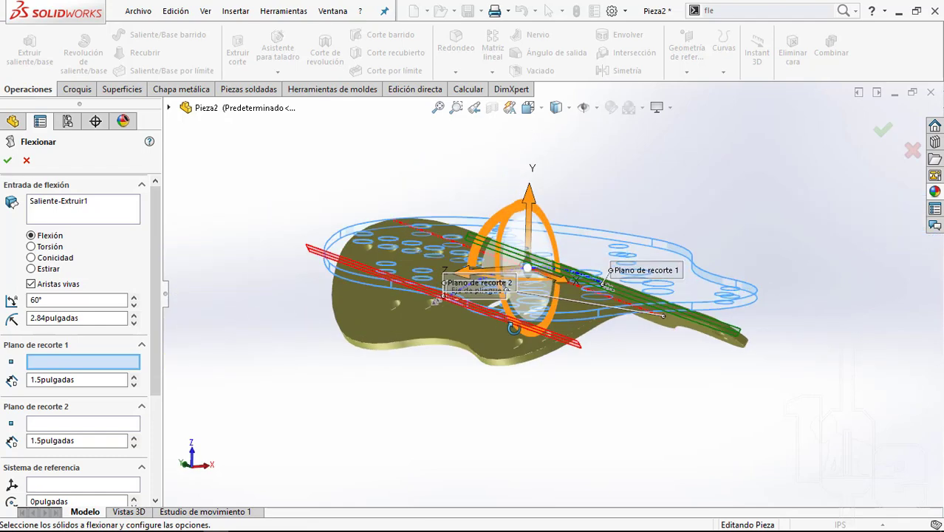
click(885, 131)
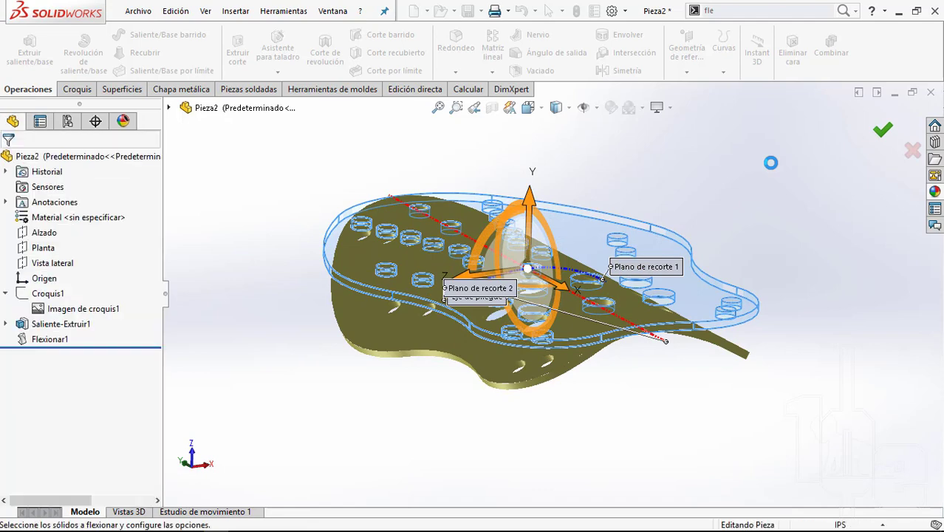
Step: Inspect the bent plate from above and compare it with the original extruded body
mouse_move(771, 163)
middle_down()
mouse_move(441, 430)
mouse_move(357, 340)
mouse_move(506, 407)
mouse_move(581, 181)
mouse_move(531, 228)
mouse_move(489, 181)
mouse_move(477, 190)
mouse_move(506, 223)
mouse_move(500, 255)
middle_up()
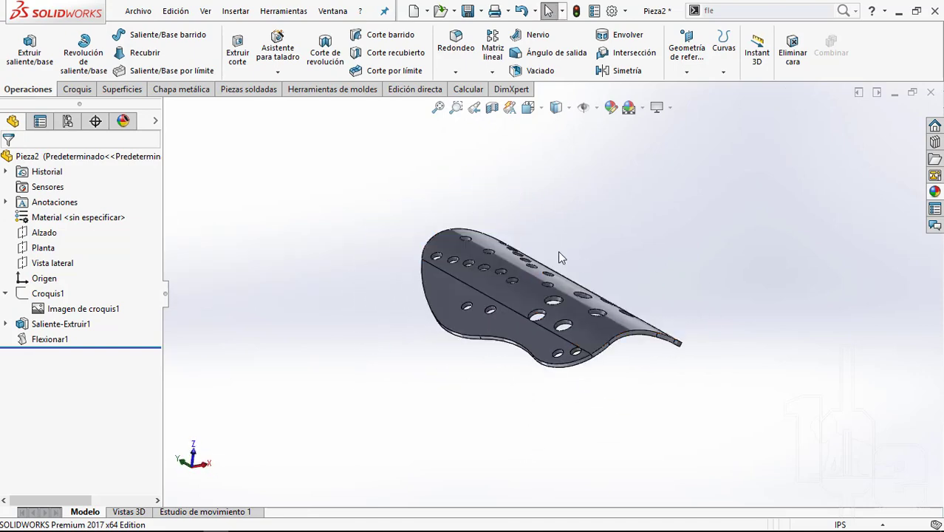
click(44, 295)
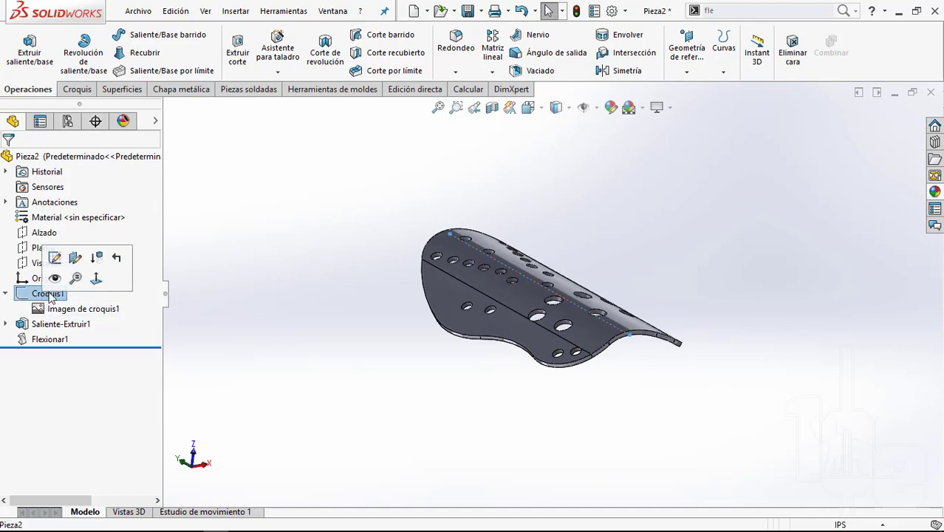
click(580, 305)
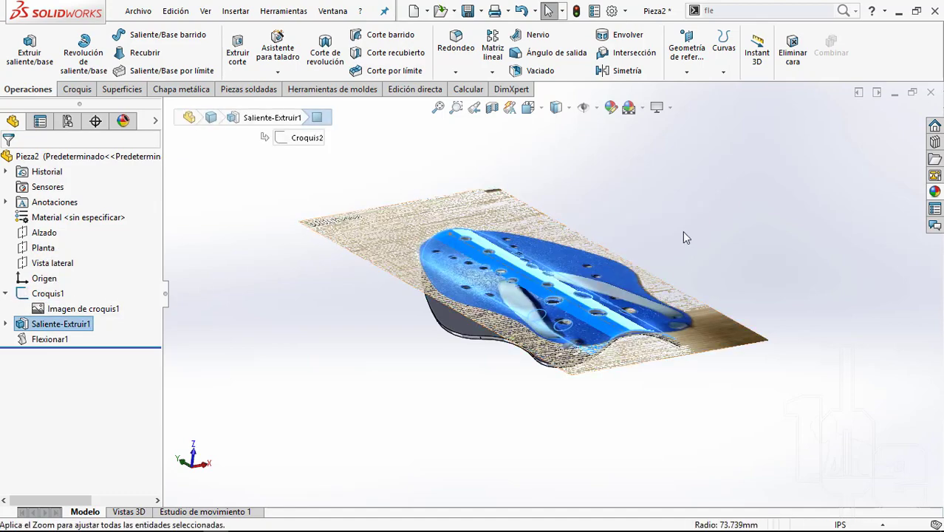
click(683, 236)
middle_drag(684, 236, 509, 309)
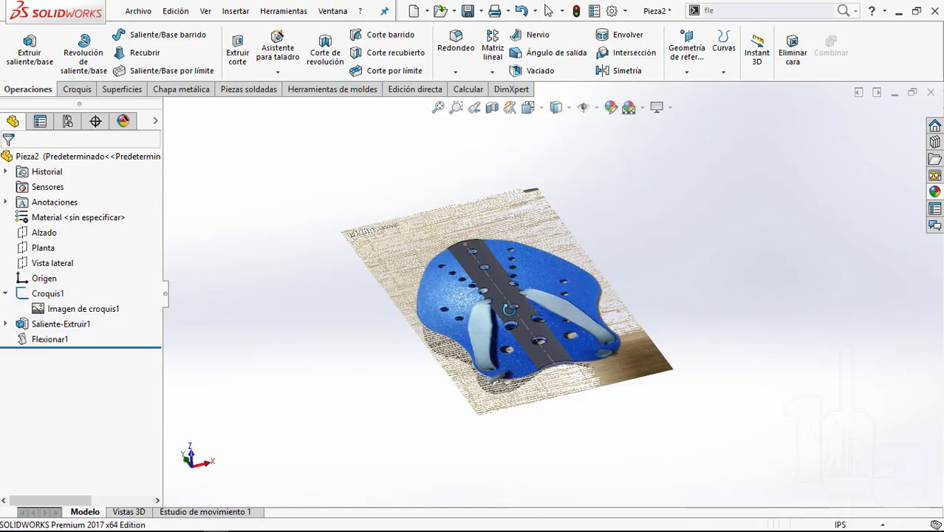
scroll(481, 255, down, 2)
scroll(481, 255, down, 4)
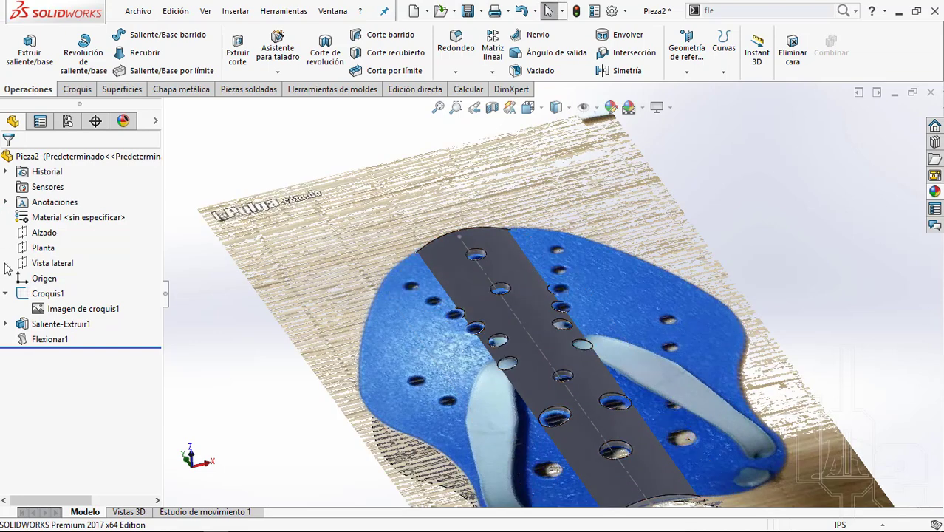
Step: Hide the Croquis1 reference photo sketch
click(5, 293)
click(46, 293)
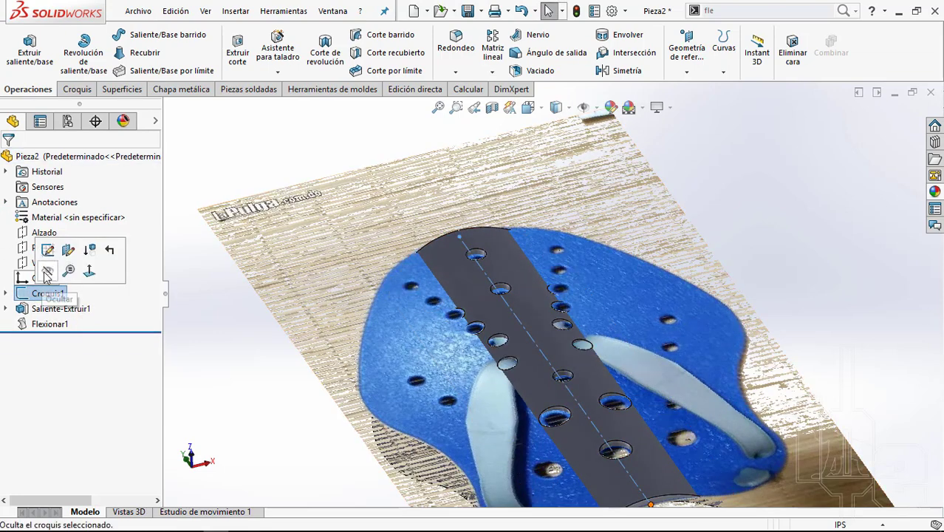
click(68, 247)
scroll(569, 340, up, 2)
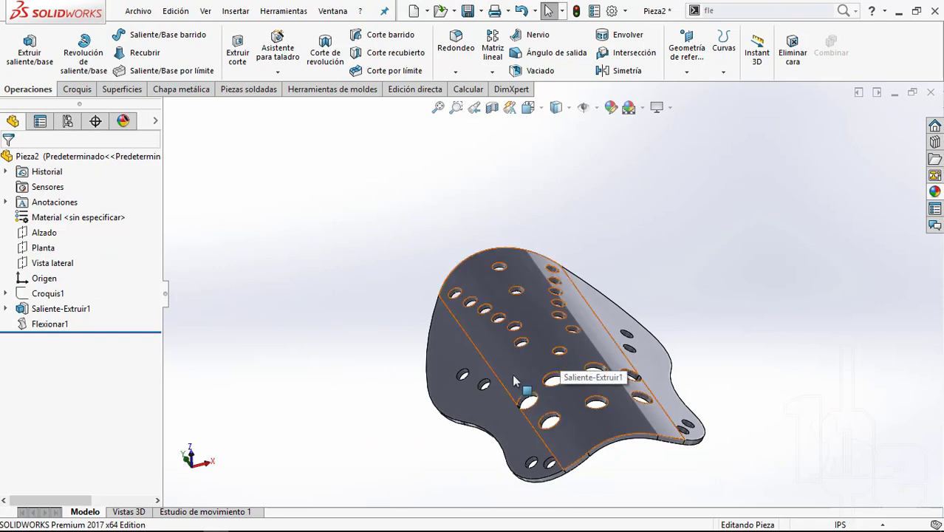
middle_drag(559, 352, 543, 220)
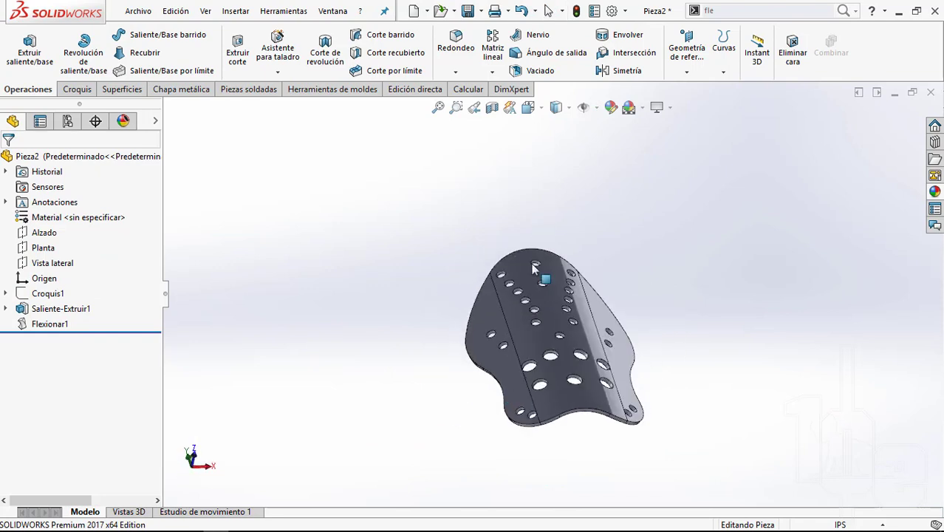
Step: Toggle RealView and shadows, and turn on ambient occlusion
click(659, 111)
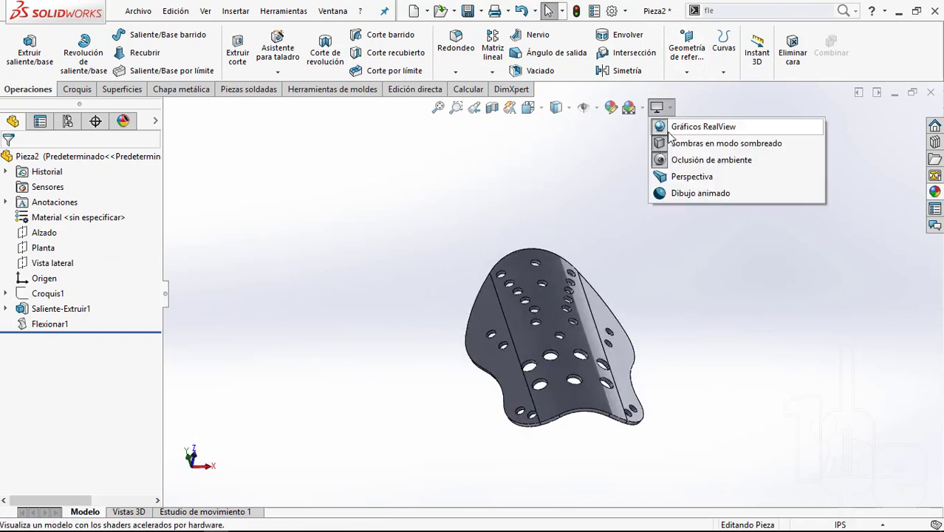
click(674, 127)
click(657, 107)
click(702, 143)
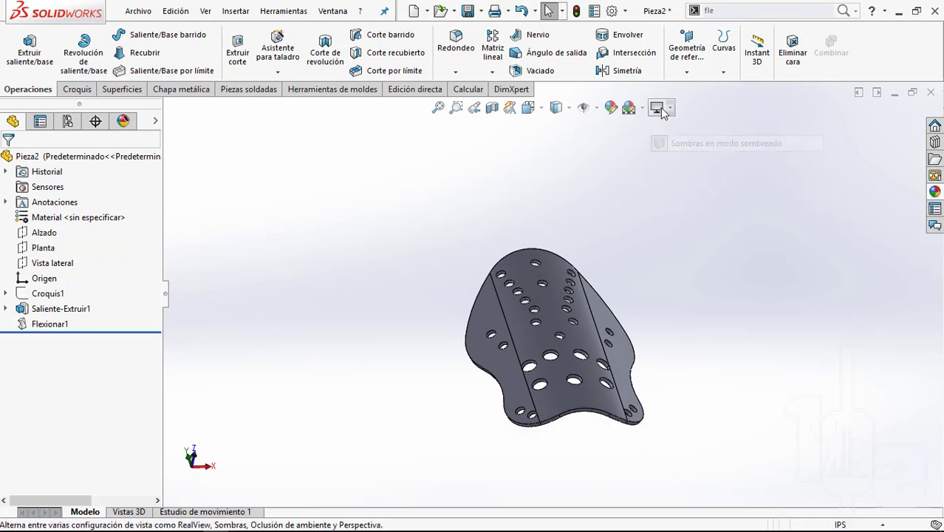
click(658, 108)
click(674, 159)
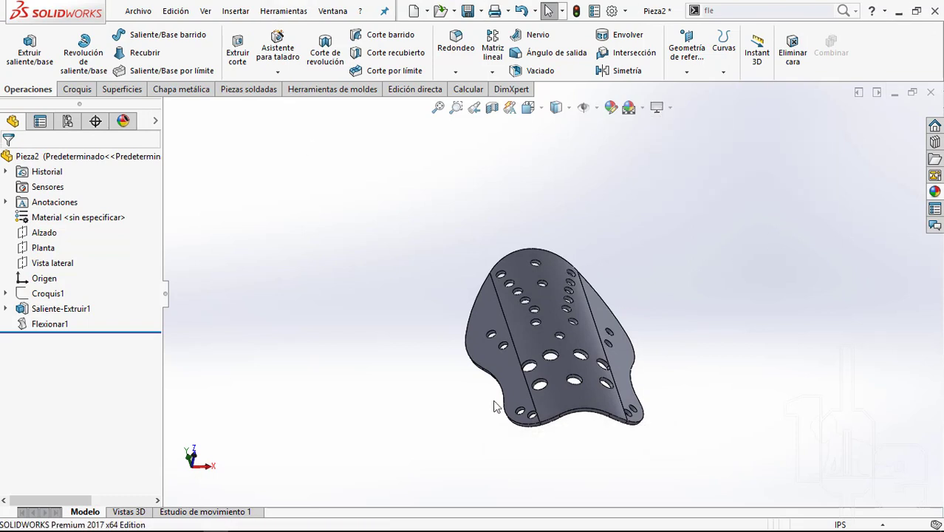
Step: Show the Croquis1 reference photo again and view the paddle from the Front
click(54, 295)
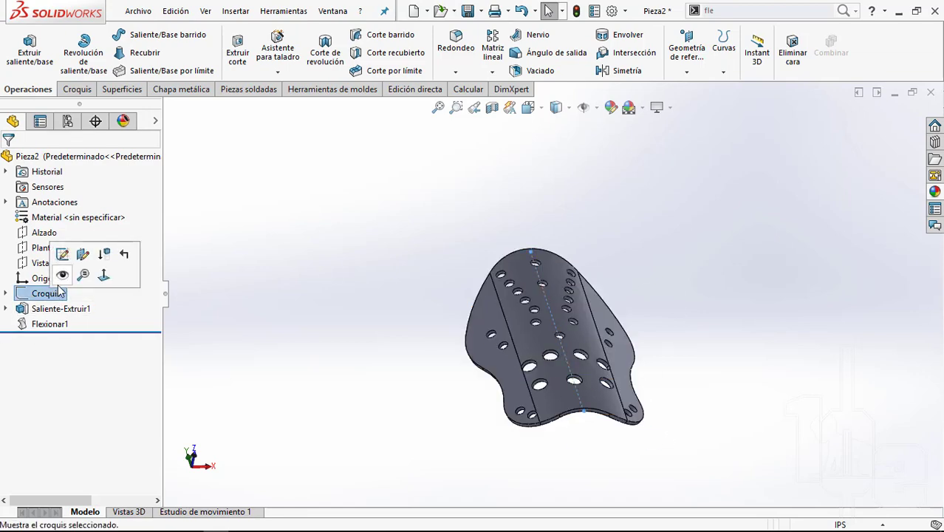
click(62, 277)
click(529, 107)
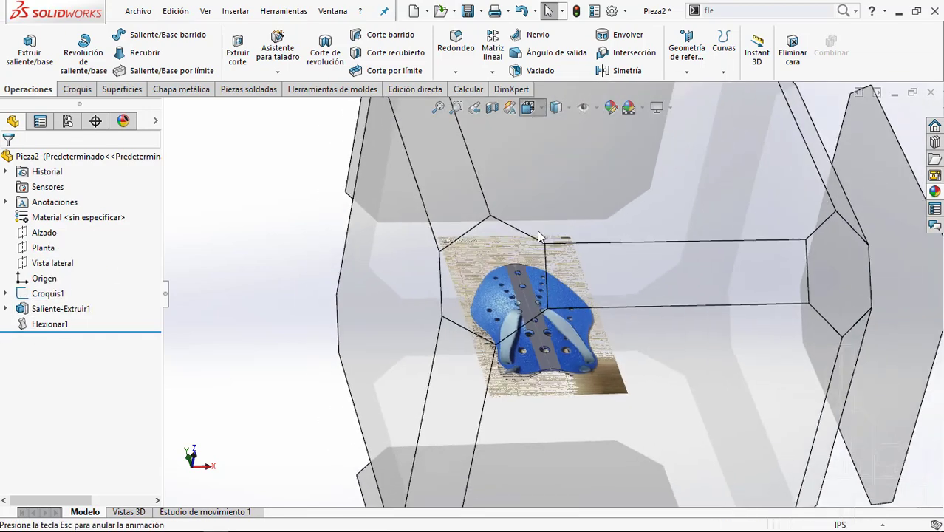
mouse_move(541, 251)
middle_down()
mouse_move(584, 381)
mouse_move(544, 323)
mouse_move(552, 243)
middle_up()
click(528, 107)
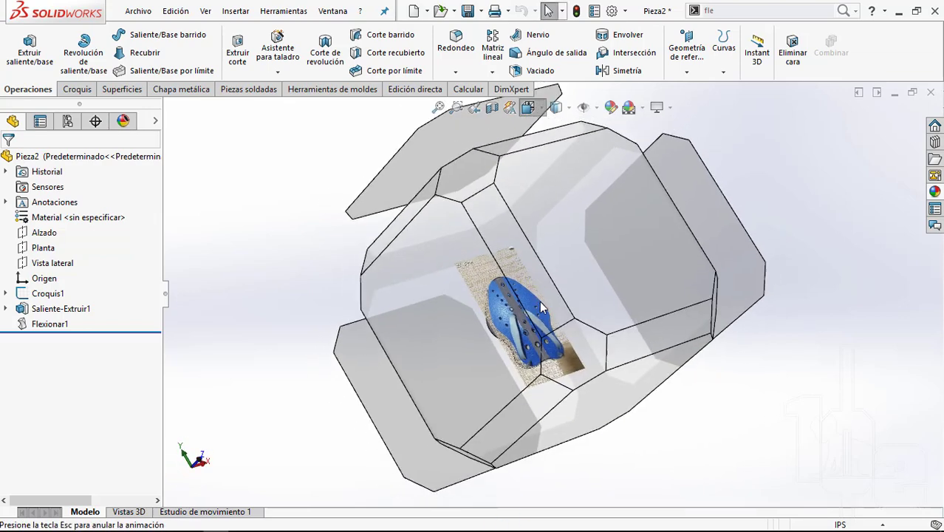
click(579, 295)
scroll(459, 352, down, 3)
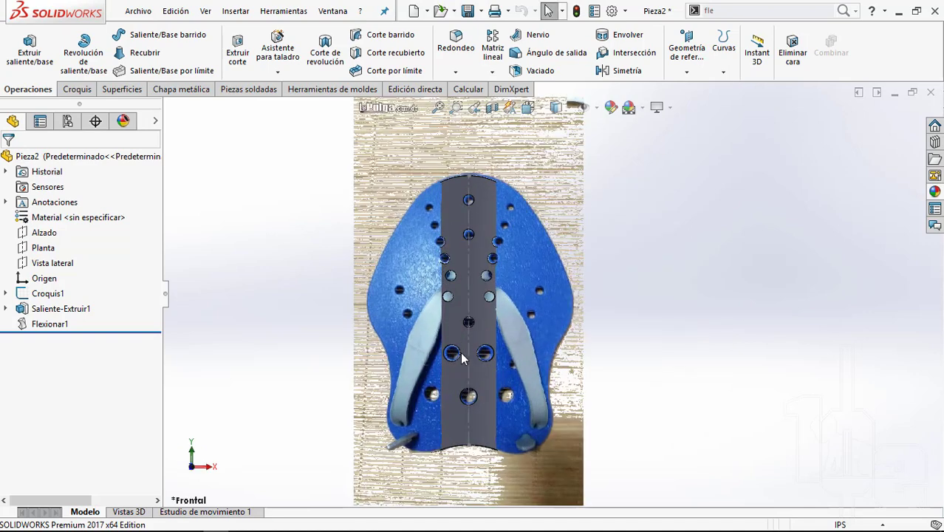
scroll(460, 351, down, 1)
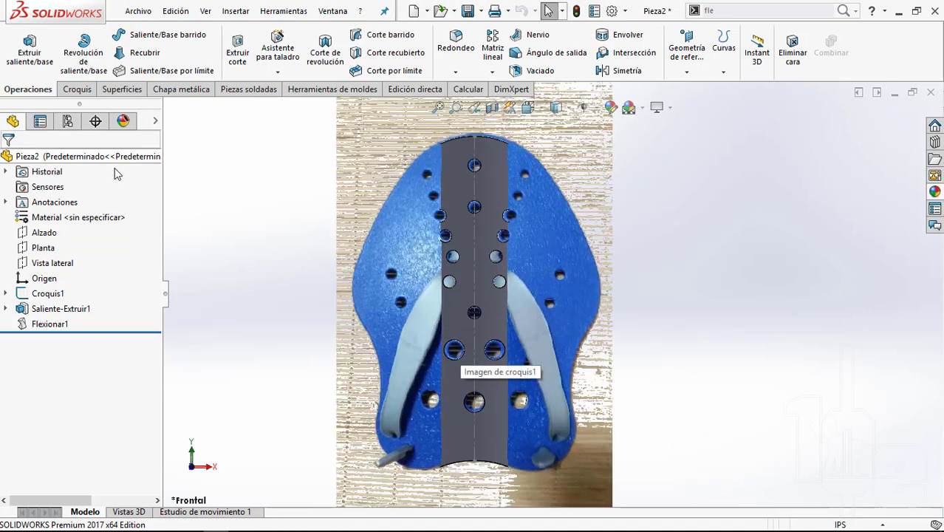
click(43, 247)
Step: Start a sketch on Planta and convert four hole and slot edges into it
click(47, 210)
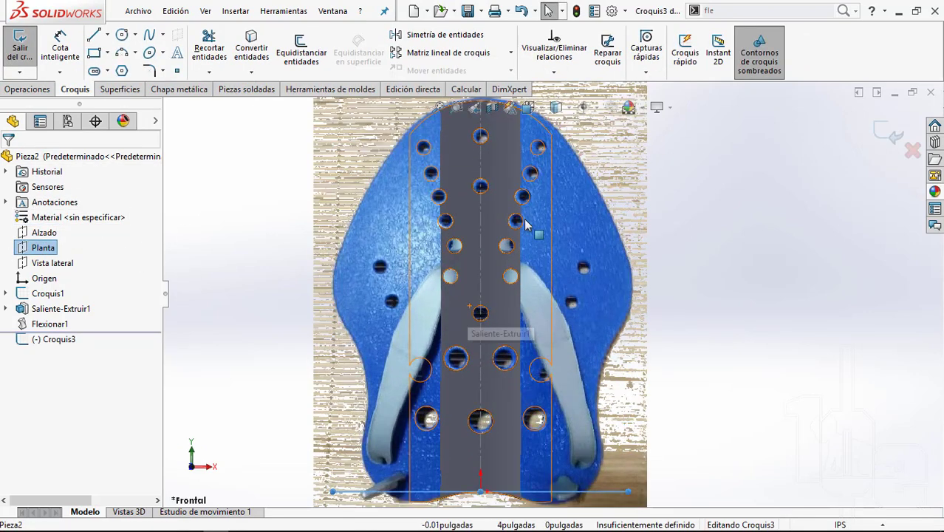
click(251, 46)
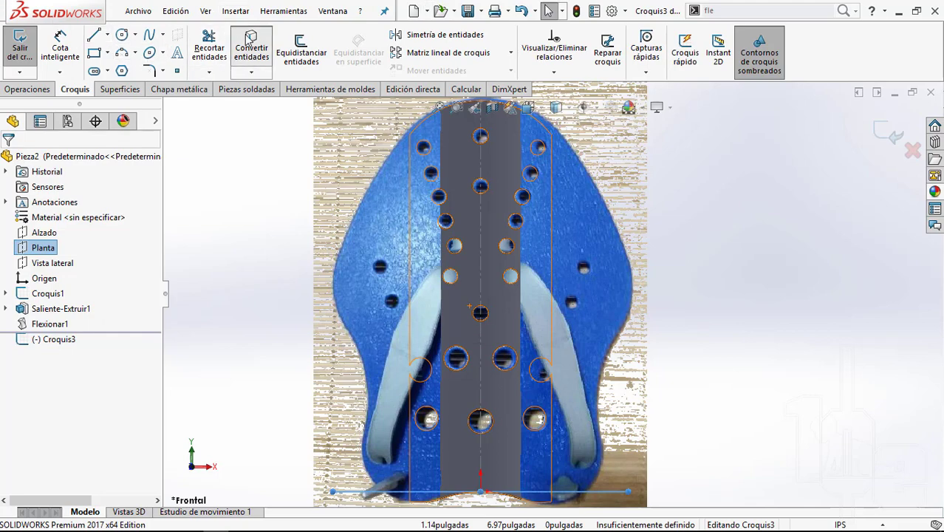
scroll(491, 283, down, 2)
scroll(508, 229, down, 2)
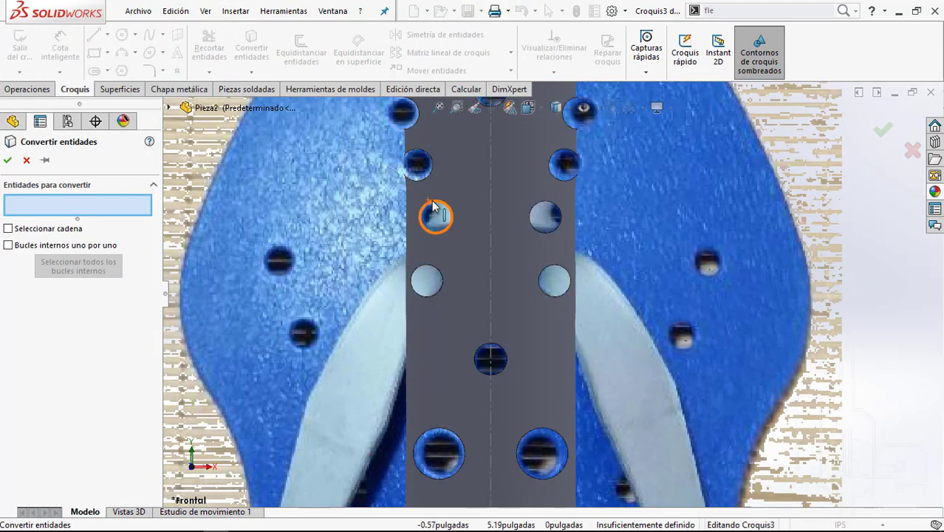
click(432, 210)
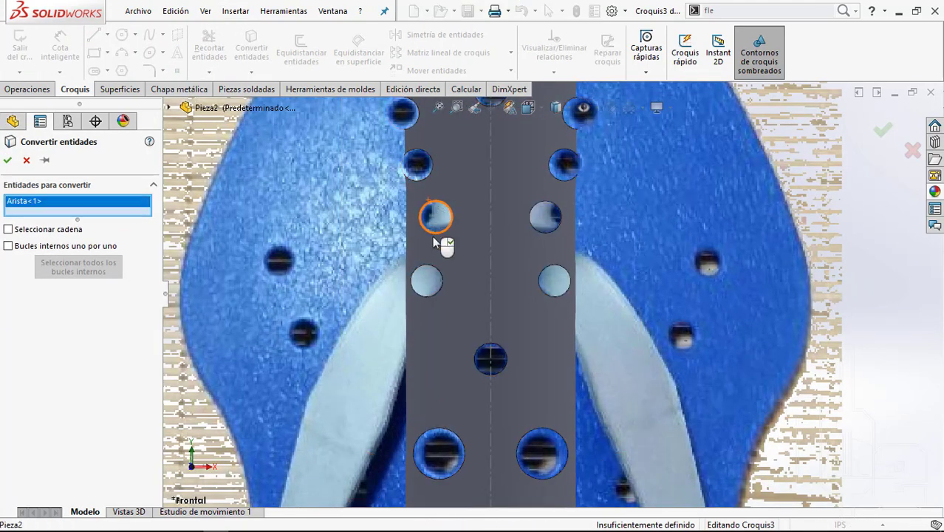
click(418, 272)
scroll(438, 290, up, 4)
scroll(473, 399, down, 5)
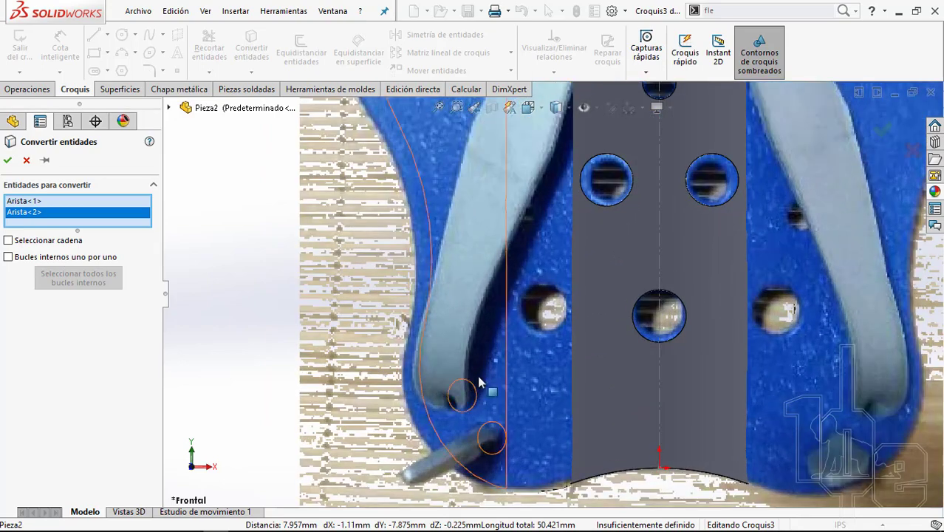
click(467, 396)
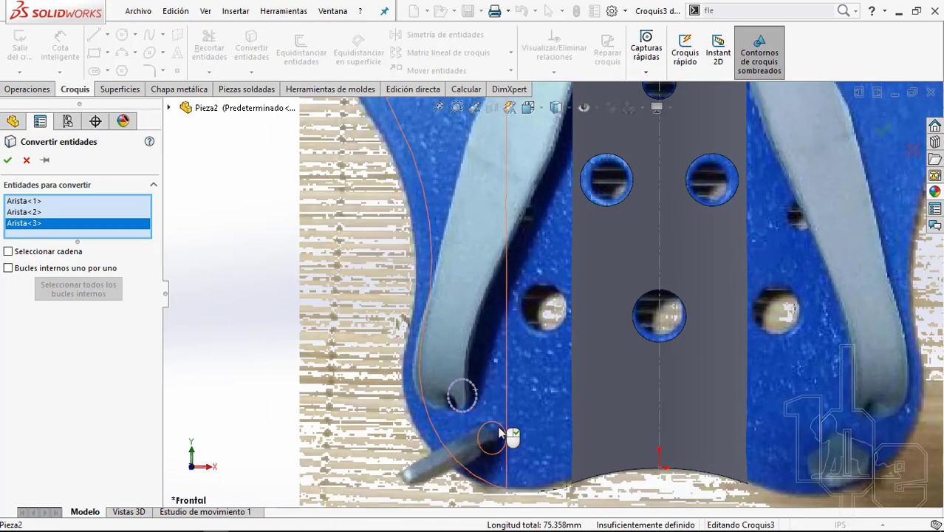
click(501, 434)
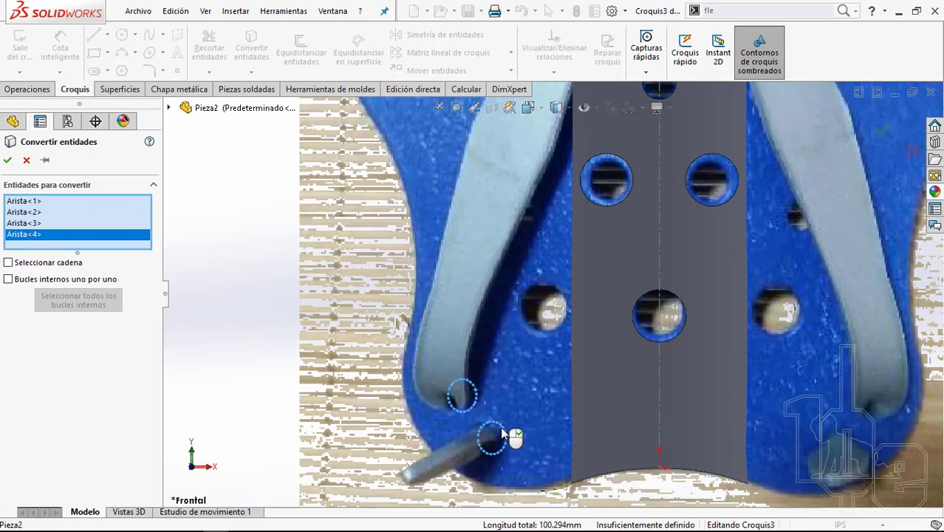
right_click(502, 434)
Step: Fit the paddle in view and window-select the four converted edges
key(f)
scroll(598, 213, down, 3)
scroll(598, 213, down, 3)
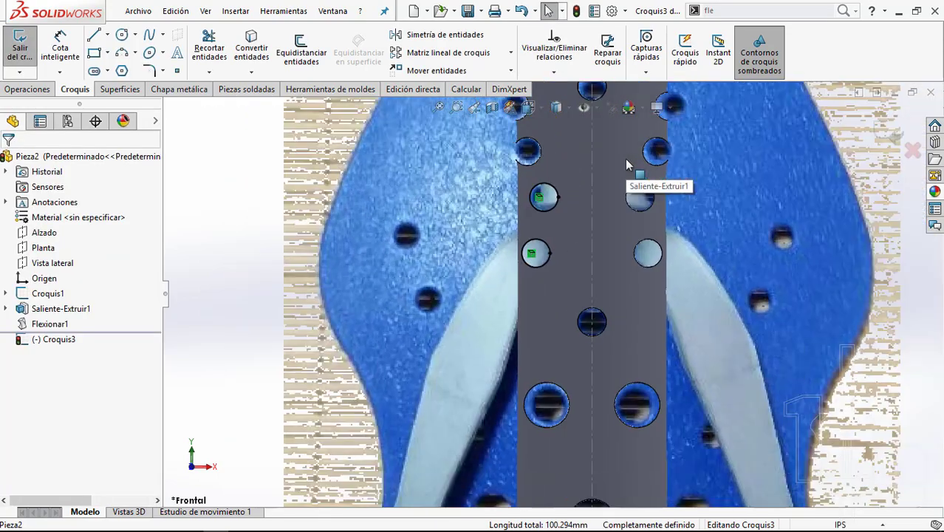
key(f)
drag(163, 178, 710, 487)
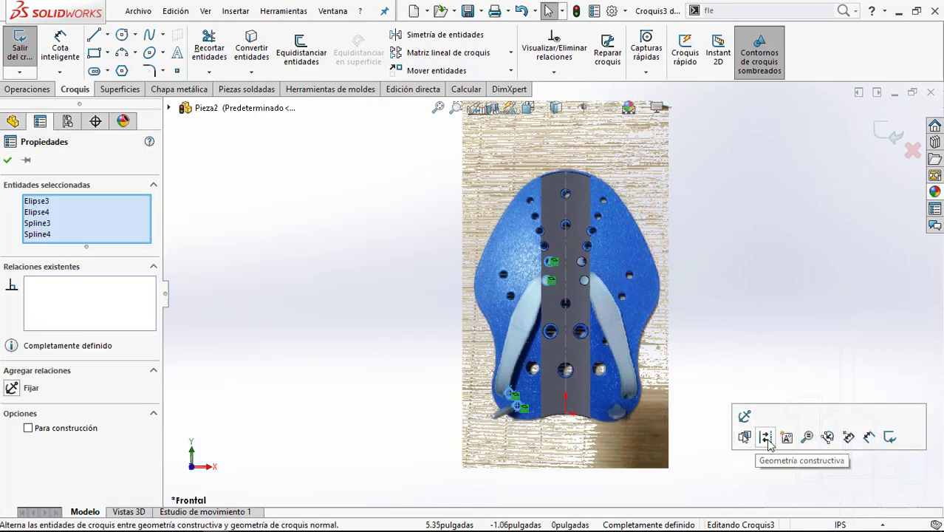
click(767, 437)
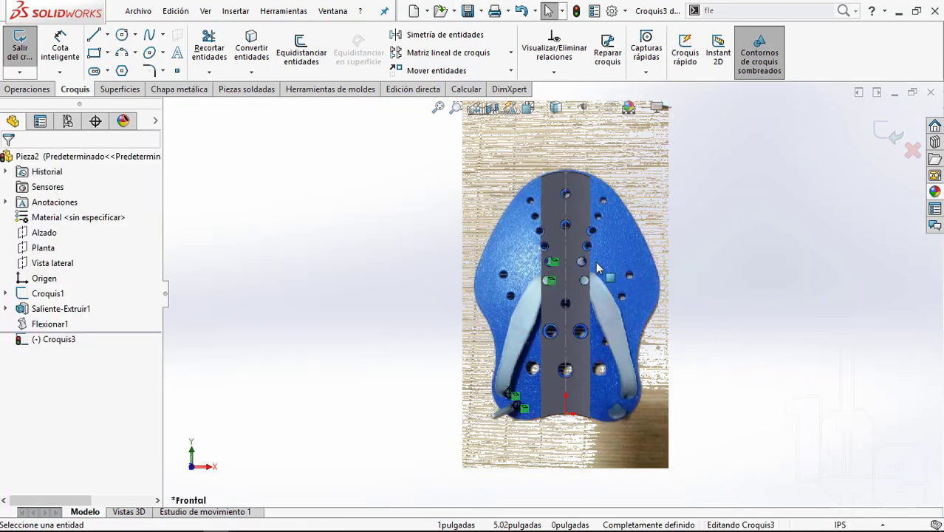
scroll(788, 345, up, 3)
click(108, 37)
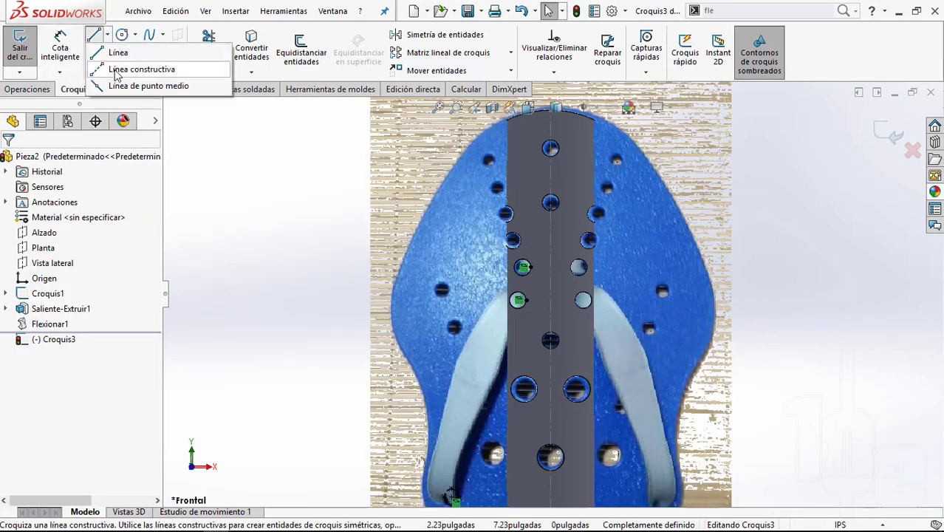
scroll(569, 247, down, 5)
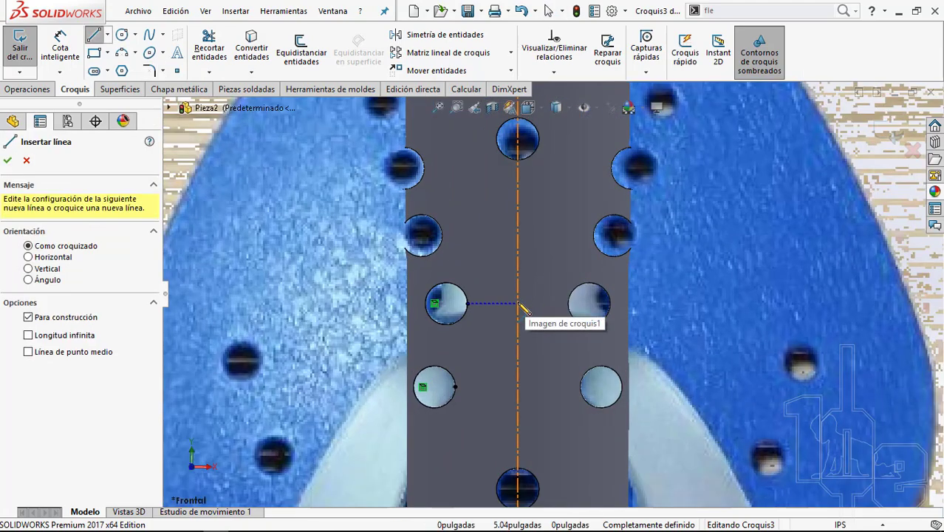
scroll(519, 305, down, 2)
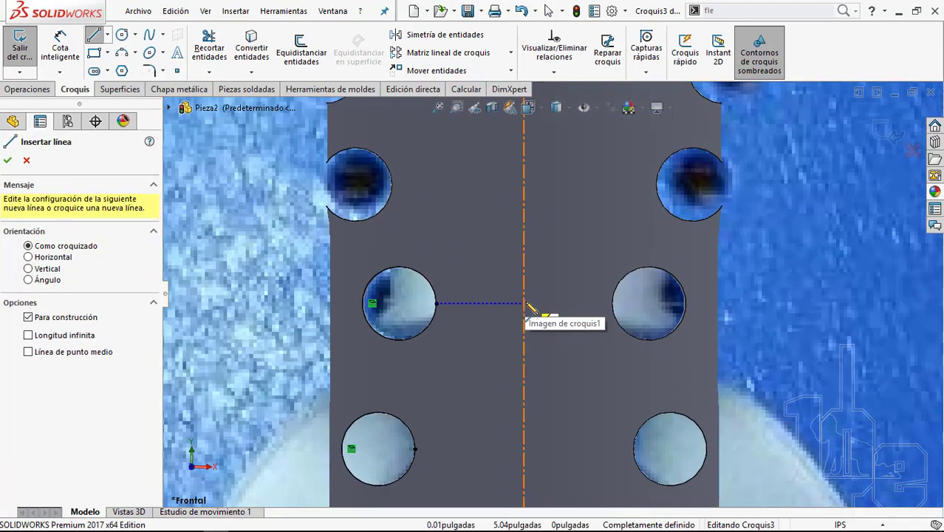
click(525, 303)
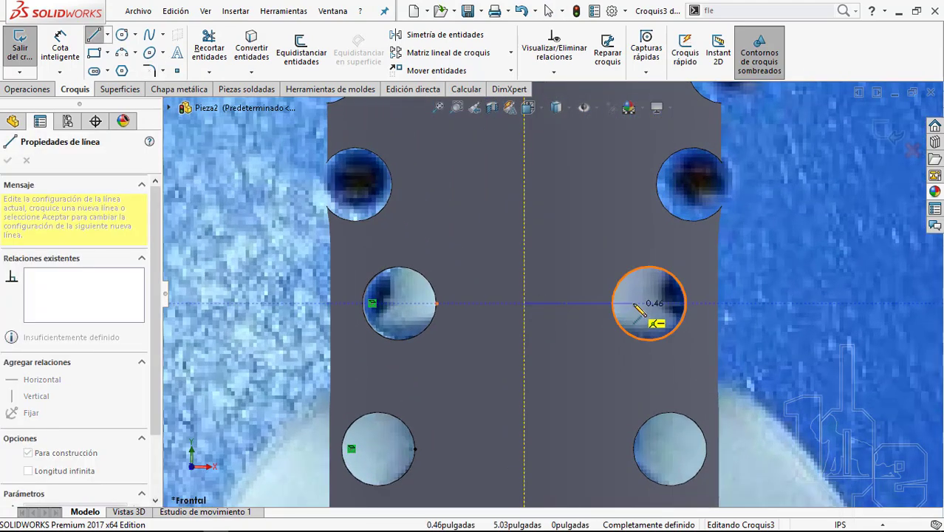
click(648, 303)
key(Escape)
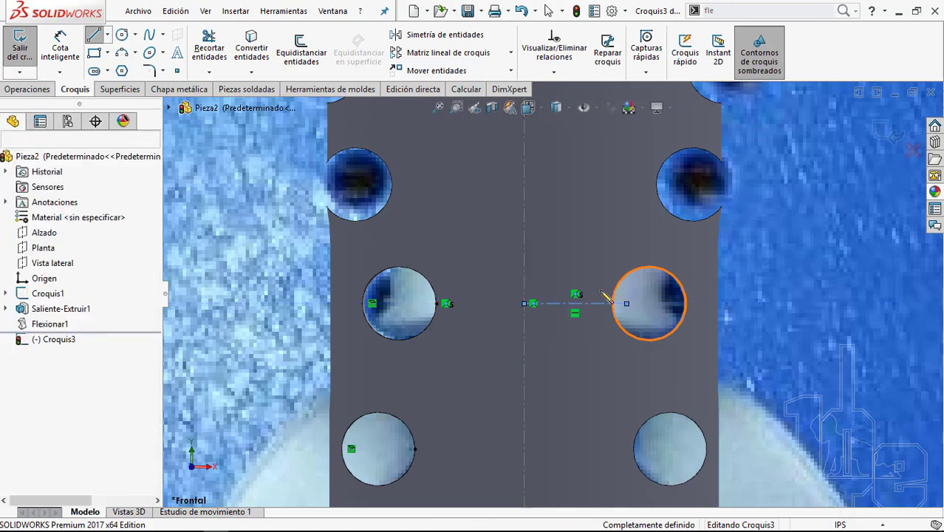
scroll(521, 301, down, 1)
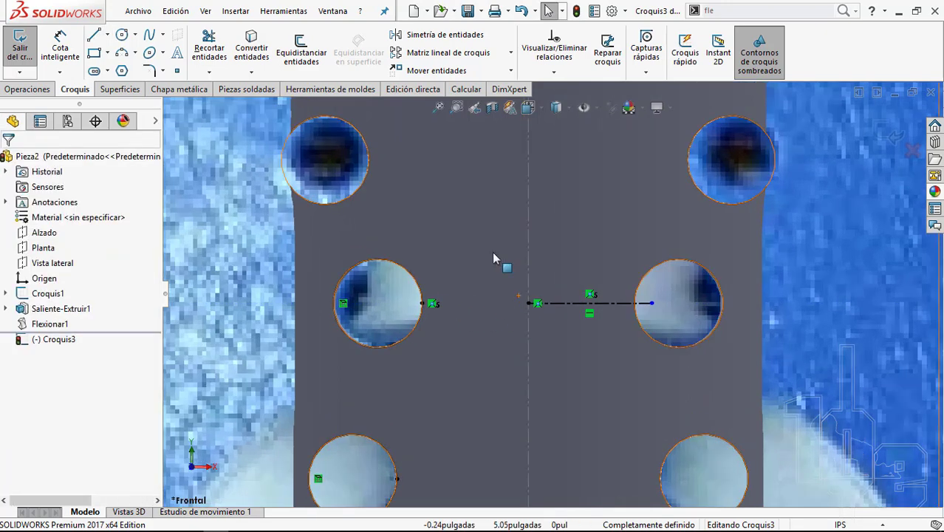
click(529, 304)
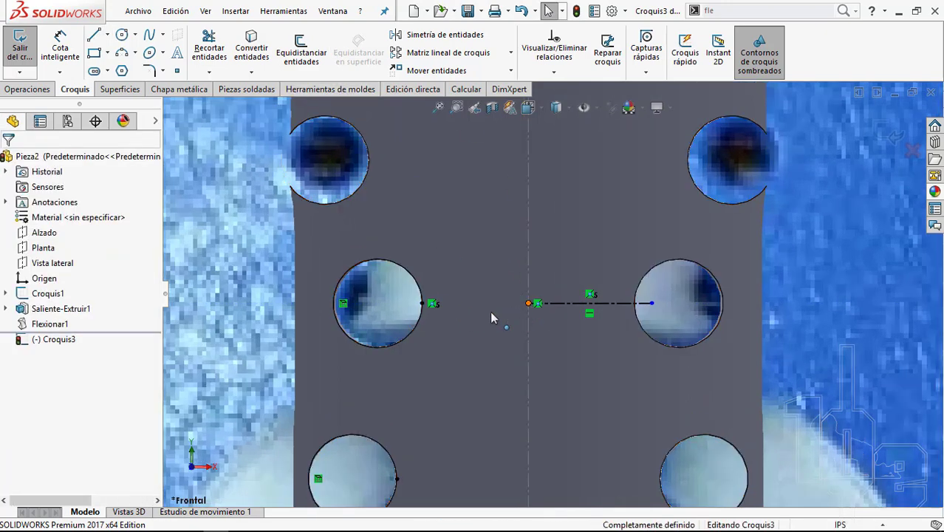
ctrl+click(423, 304)
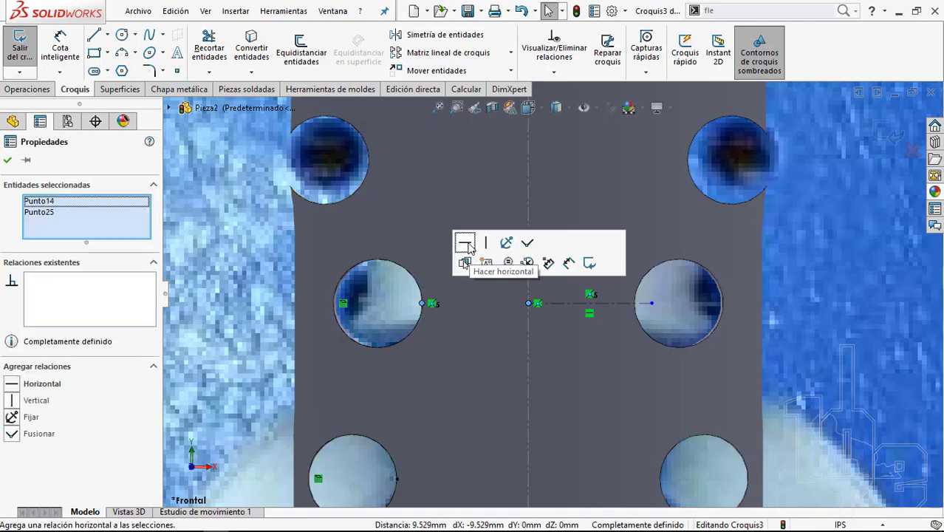
click(469, 247)
click(748, 363)
scroll(660, 317, up, 3)
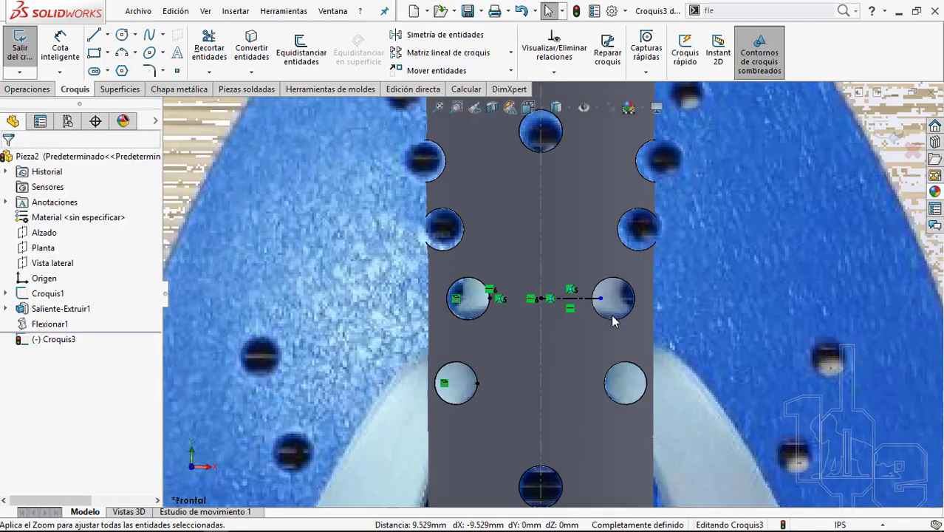
scroll(612, 321, up, 4)
scroll(591, 325, down, 4)
scroll(570, 319, down, 2)
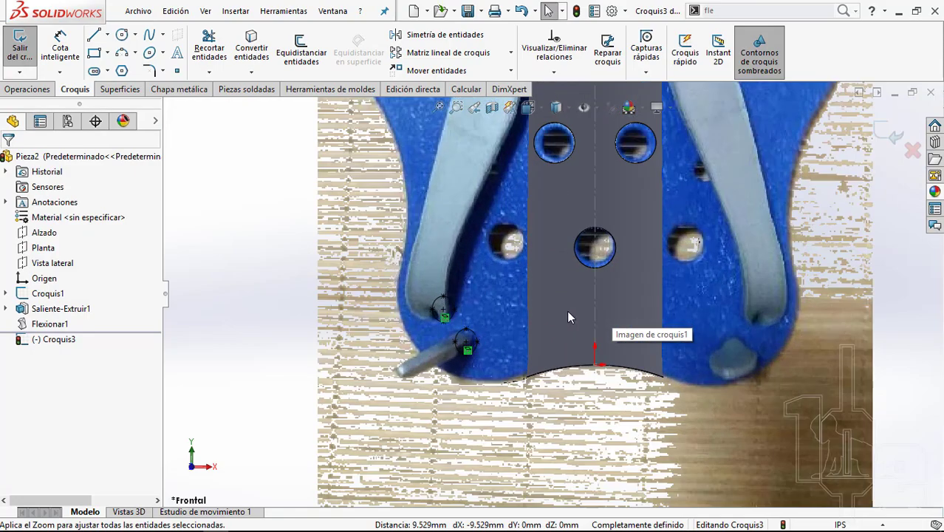
scroll(568, 316, up, 3)
scroll(564, 248, down, 3)
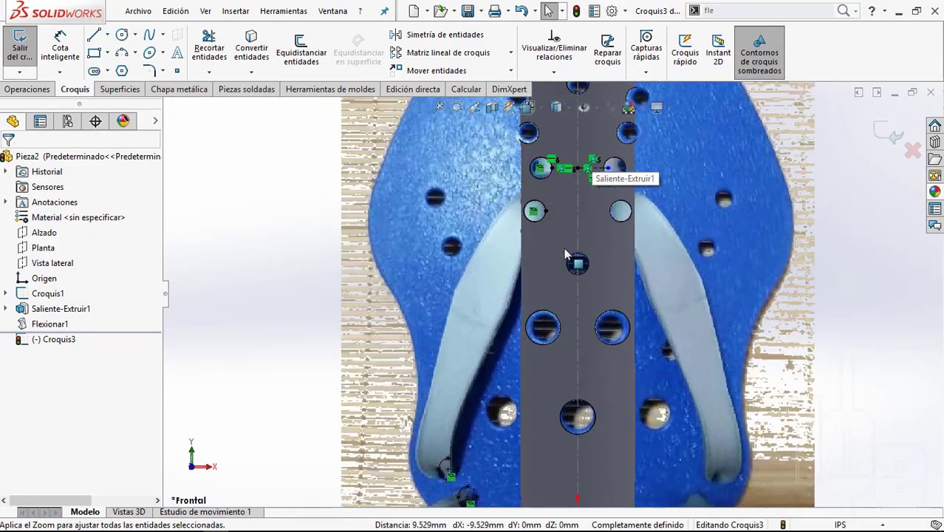
click(152, 37)
scroll(575, 172, down, 5)
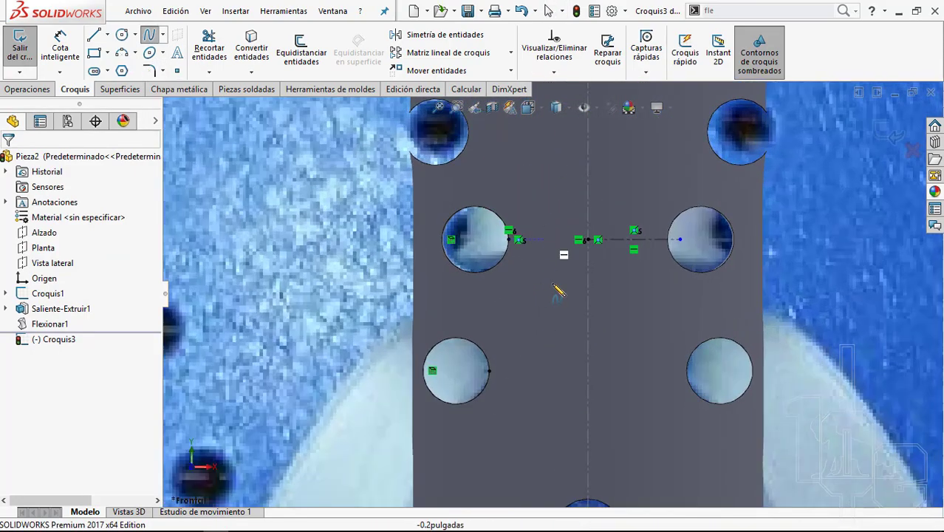
scroll(584, 244, down, 3)
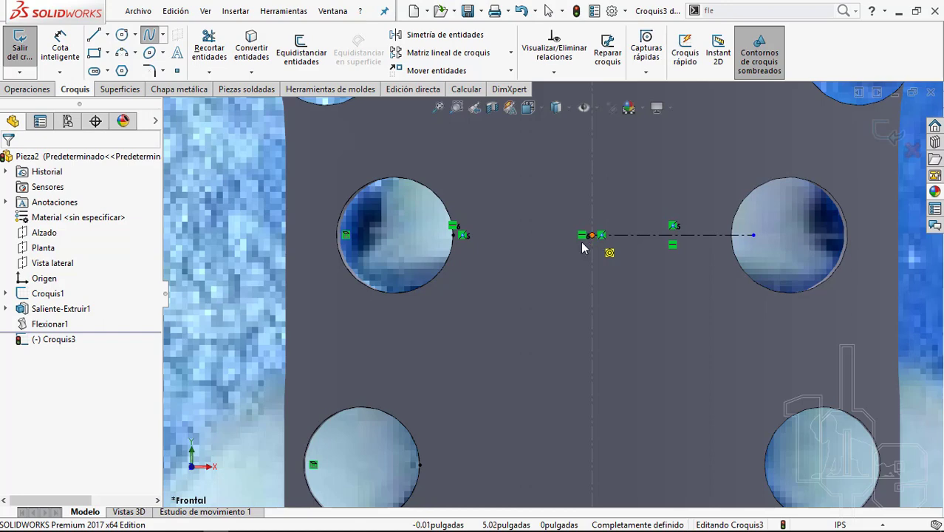
click(635, 236)
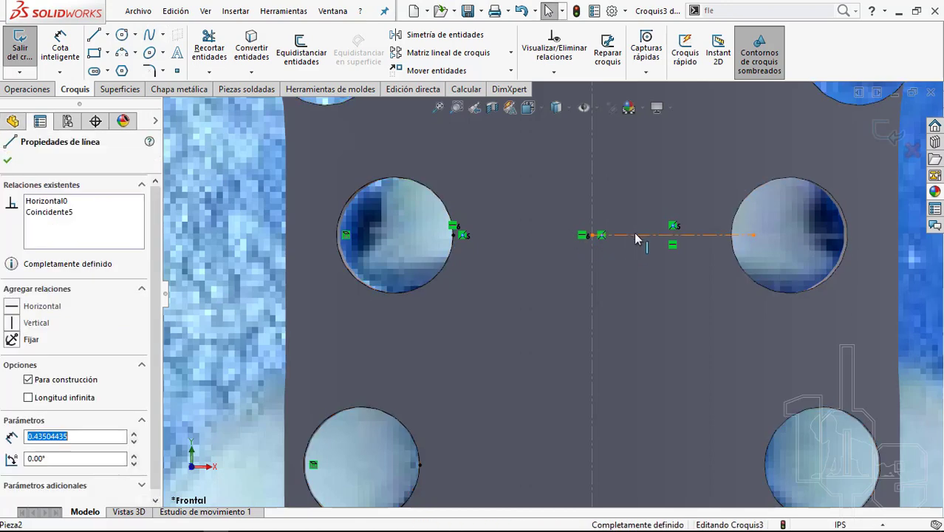
key(Delete)
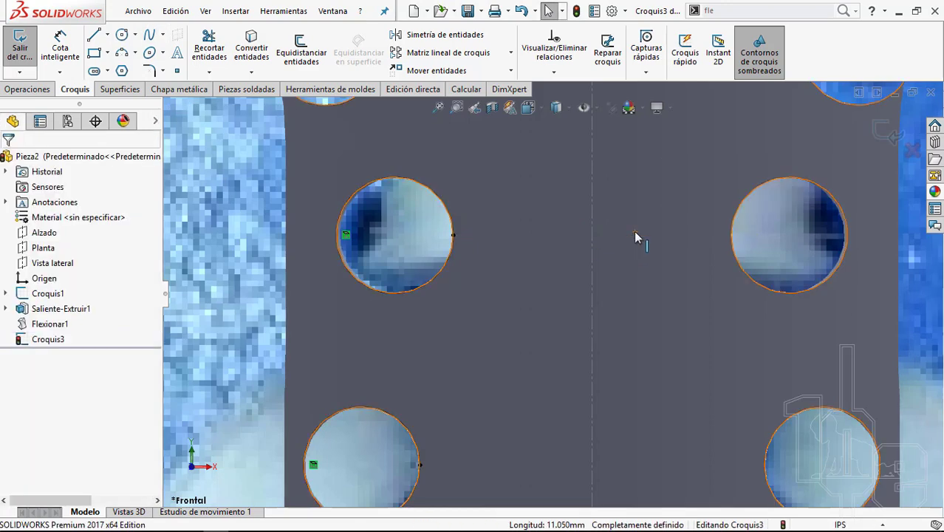
Step: Draw a short horizontal construction line from the vertical centerline, above the middle holes
click(109, 35)
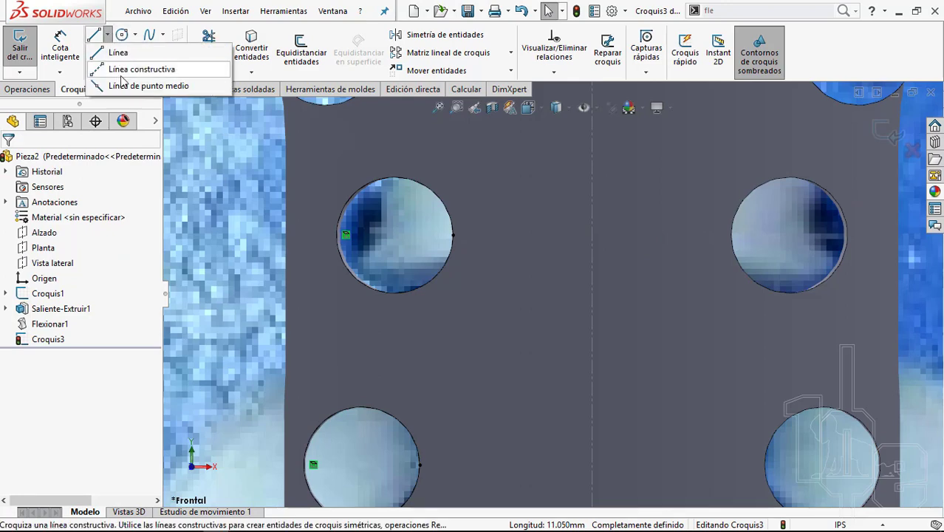
click(141, 67)
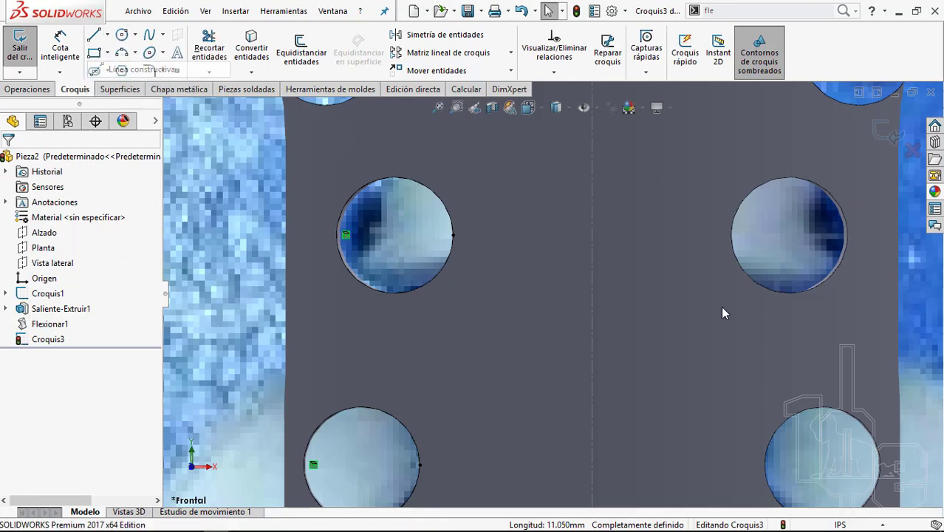
click(592, 187)
click(687, 187)
key(Escape)
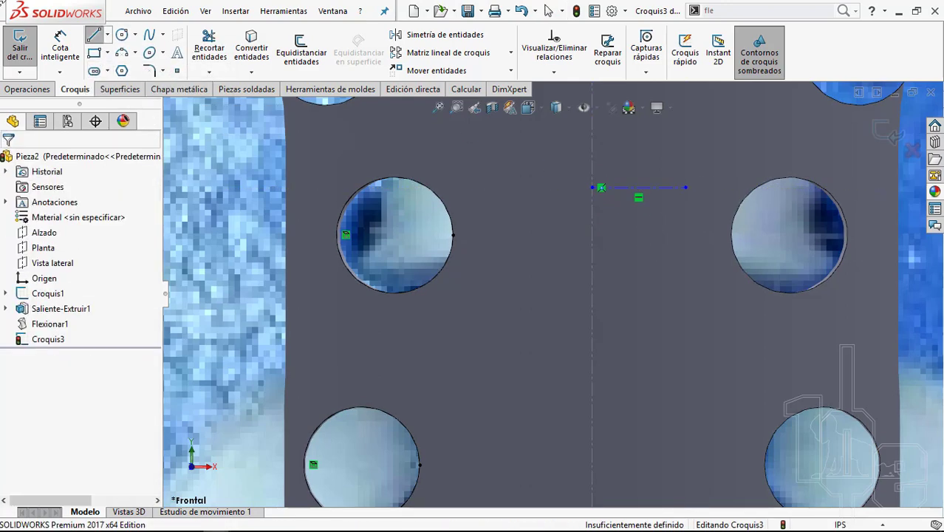
Step: Cancel a Smart Dimension attempt and check the line's start point and the left hole's edge
click(65, 51)
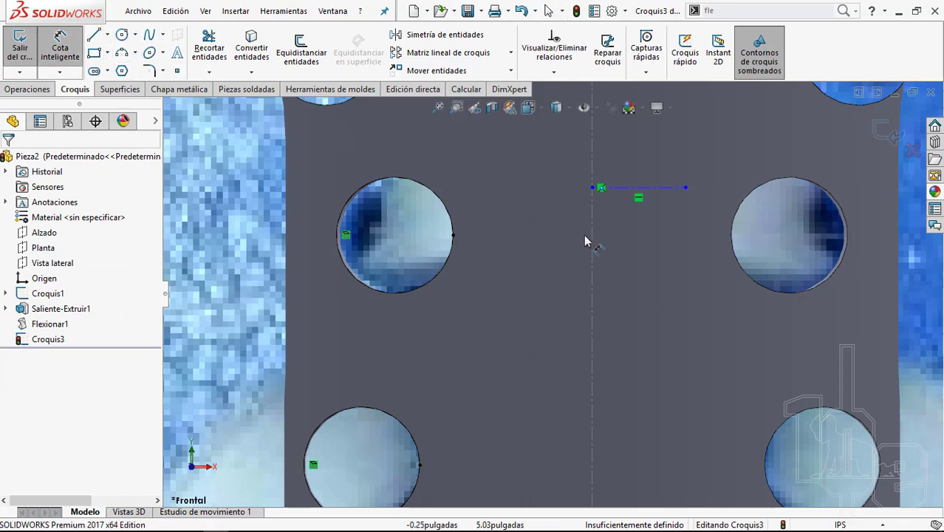
key(Escape)
scroll(565, 258, up, 2)
scroll(591, 238, down, 2)
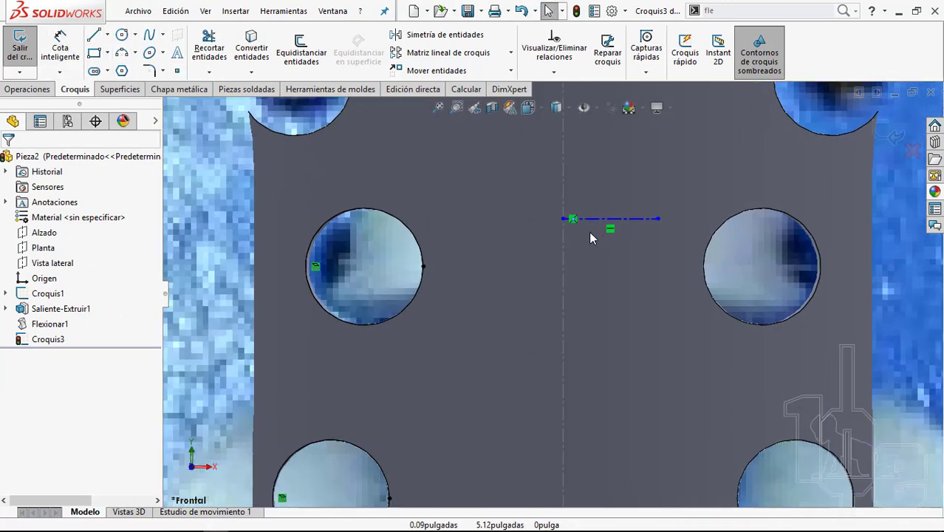
click(565, 219)
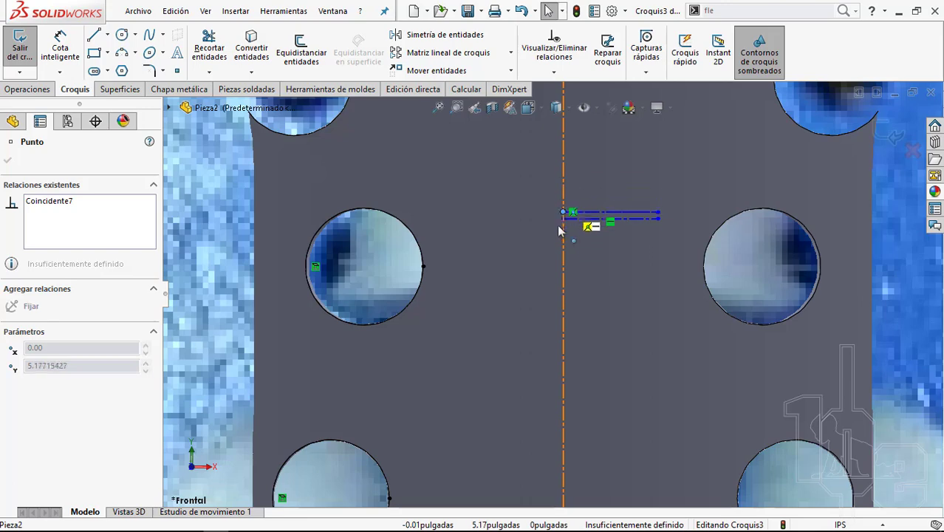
click(448, 287)
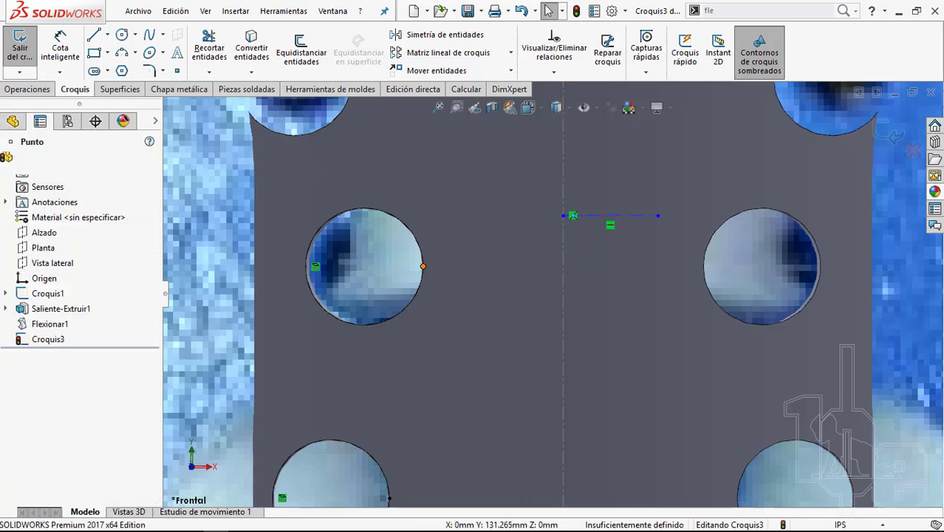
click(424, 267)
key(Escape)
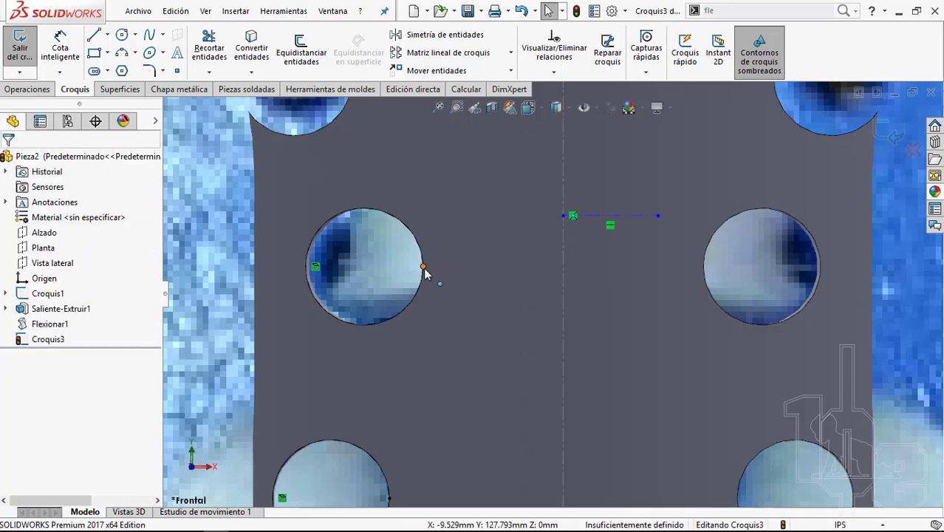
click(572, 215)
key(Escape)
scroll(562, 218, up, 5)
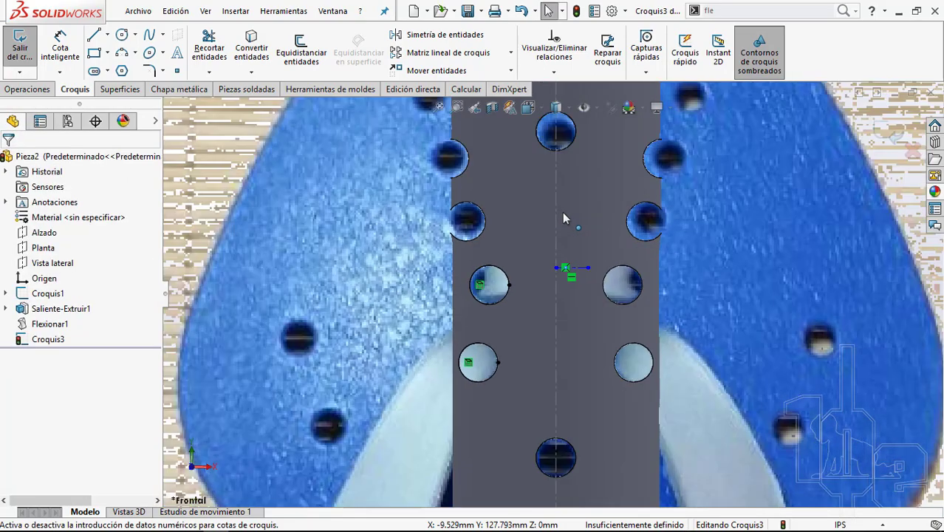
scroll(562, 220, up, 3)
scroll(562, 224, up, 2)
scroll(548, 257, down, 5)
scroll(548, 258, down, 3)
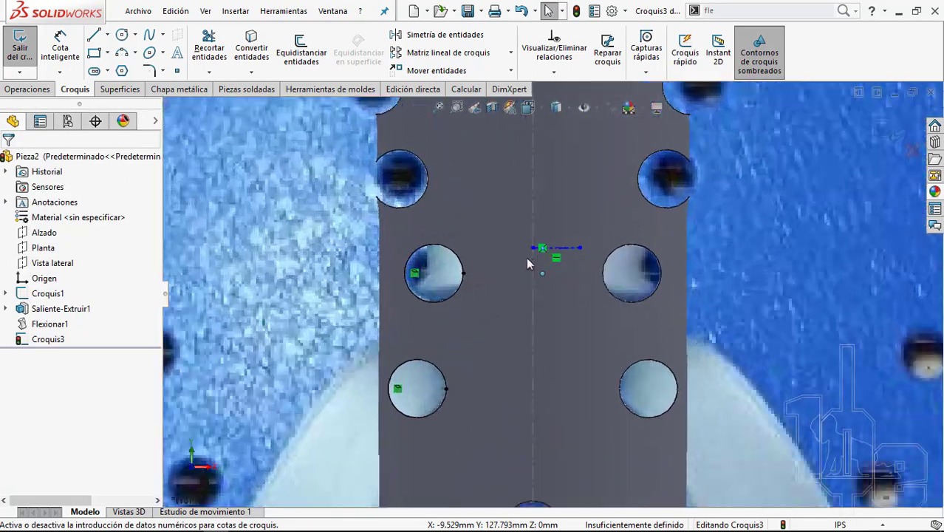
scroll(526, 258, down, 1)
scroll(529, 257, up, 2)
scroll(569, 292, up, 2)
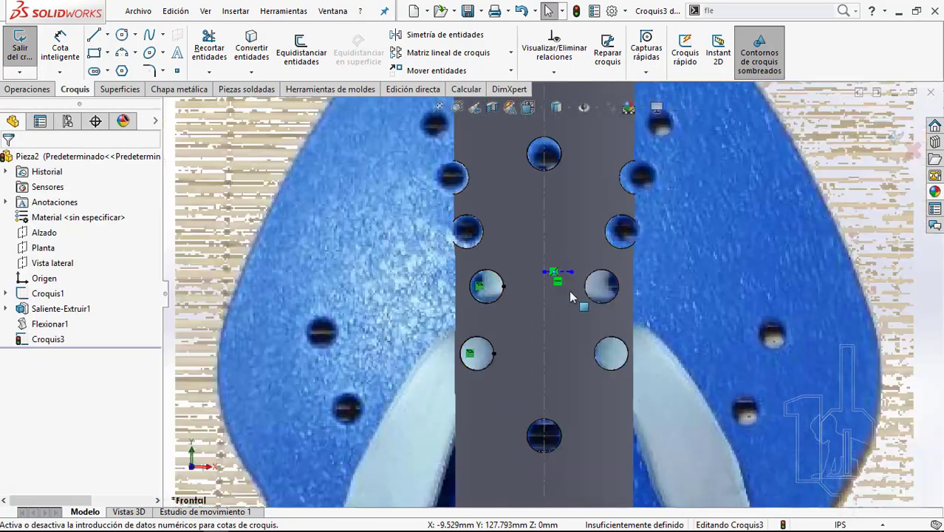
scroll(571, 296, up, 2)
scroll(542, 297, down, 3)
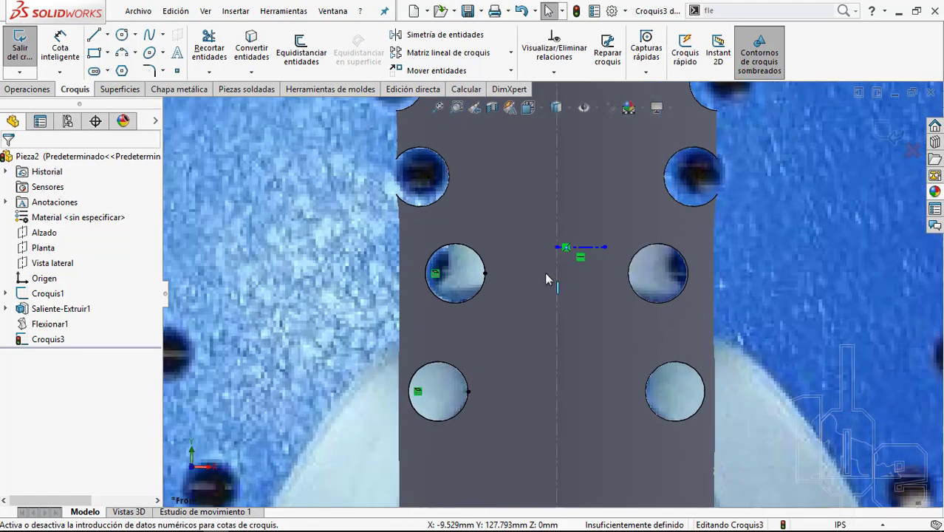
scroll(545, 272, up, 3)
scroll(545, 288, down, 2)
scroll(597, 266, down, 2)
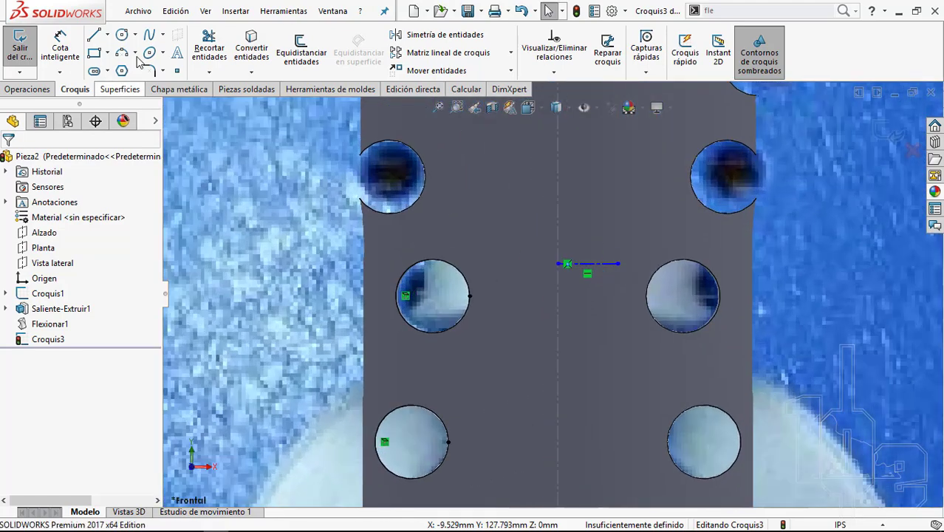
Step: Start the Spline tool, then exit it without drawing anything
click(150, 37)
scroll(566, 277, down, 1)
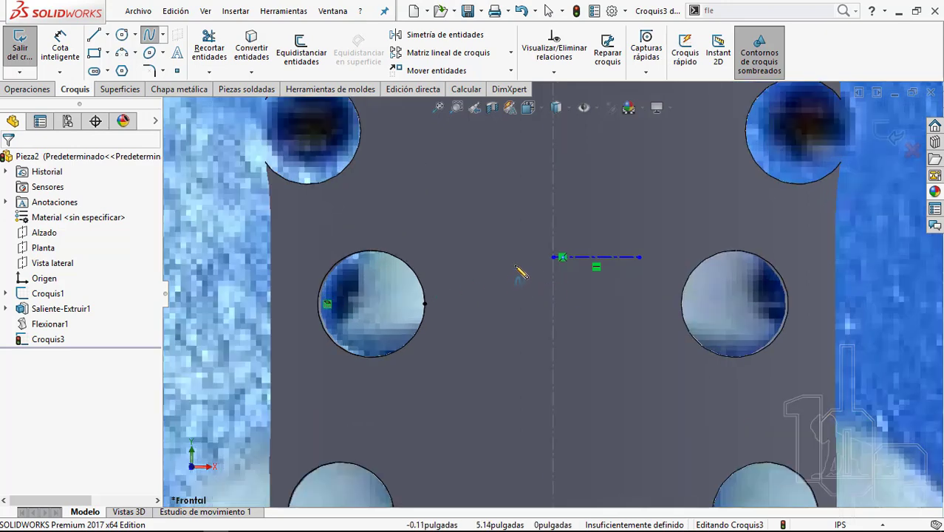
scroll(535, 276, down, 1)
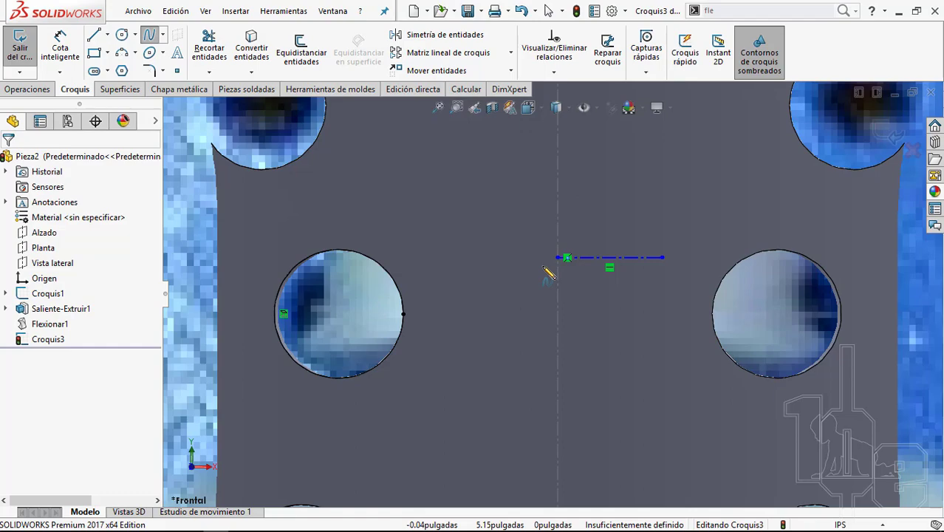
scroll(521, 316, up, 2)
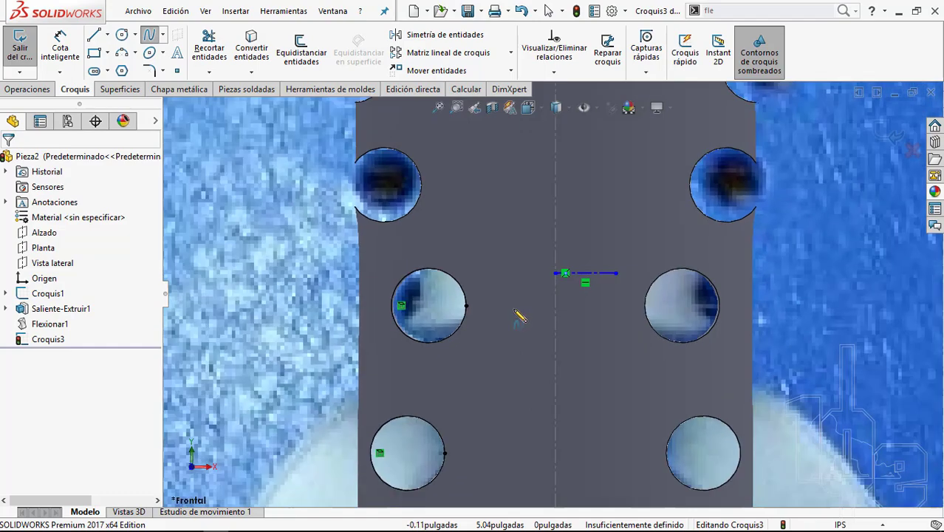
scroll(518, 312, up, 3)
scroll(517, 322, down, 2)
scroll(539, 355, down, 2)
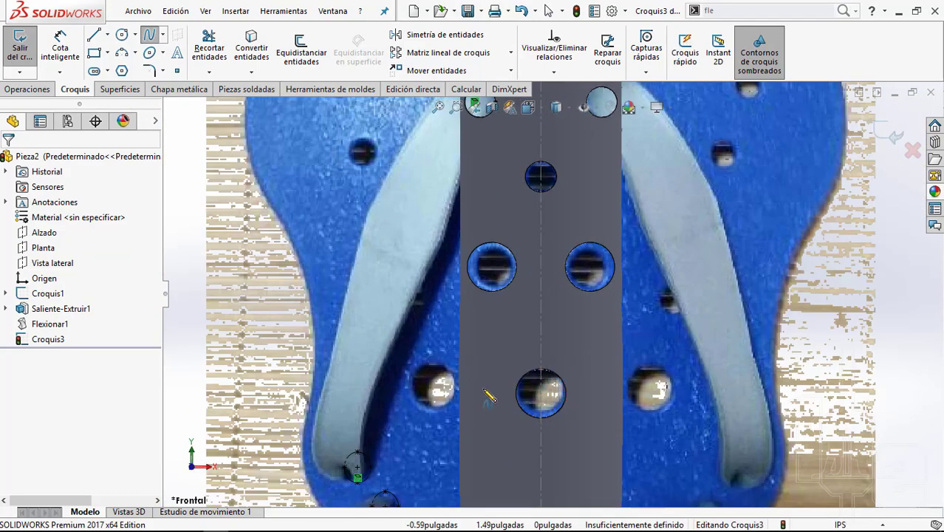
scroll(488, 397, up, 1)
scroll(443, 413, down, 2)
key(Escape)
Step: Check the centre point of the lower hole circle, then clear the selection
scroll(426, 402, down, 1)
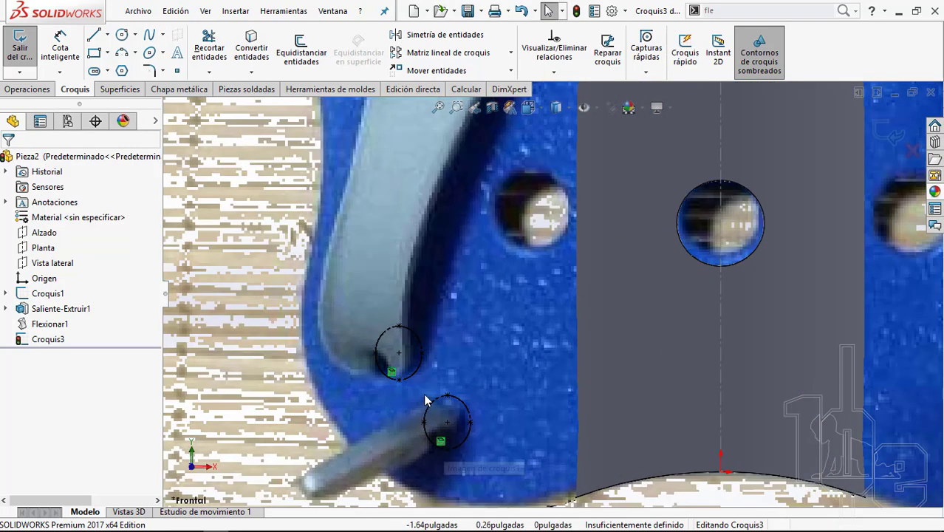
click(399, 356)
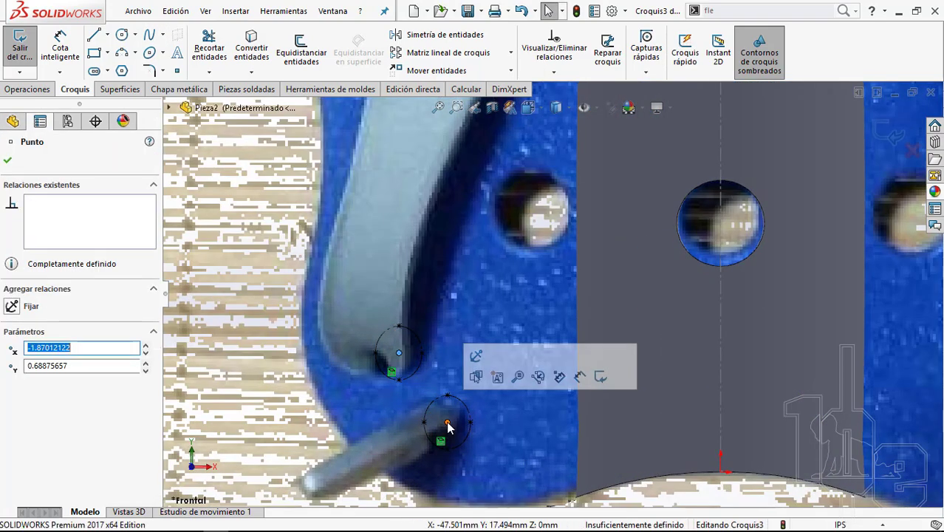
key(Escape)
scroll(556, 257, up, 1)
scroll(596, 245, up, 3)
scroll(557, 232, down, 2)
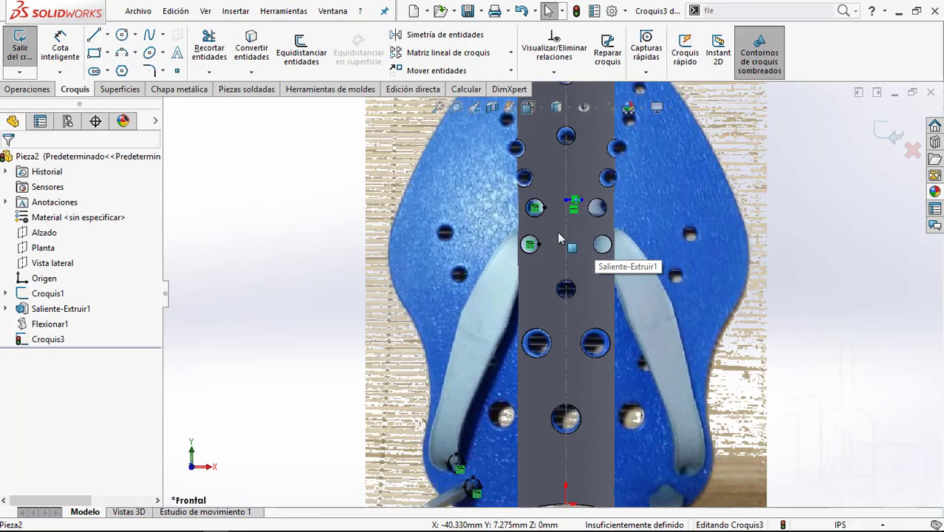
scroll(517, 258, down, 2)
scroll(477, 281, down, 1)
scroll(546, 218, down, 2)
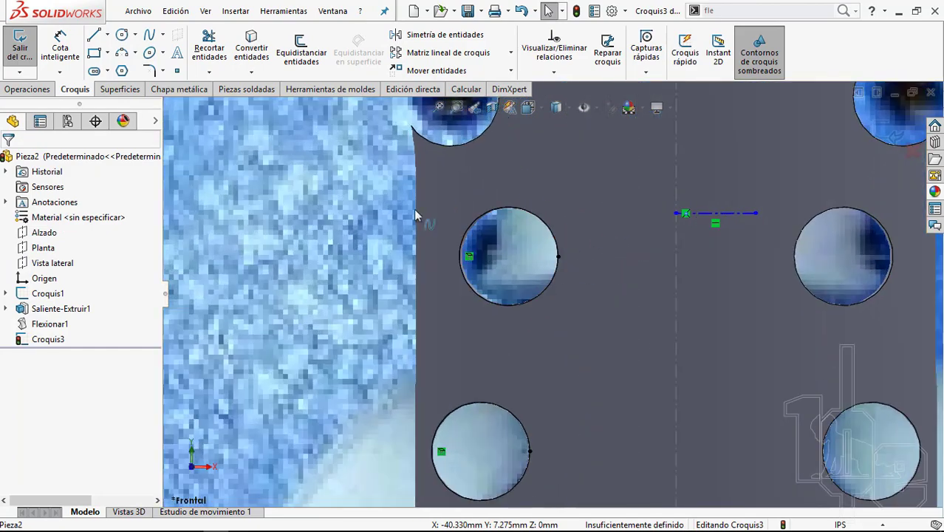
scroll(531, 237, down, 1)
scroll(536, 261, down, 1)
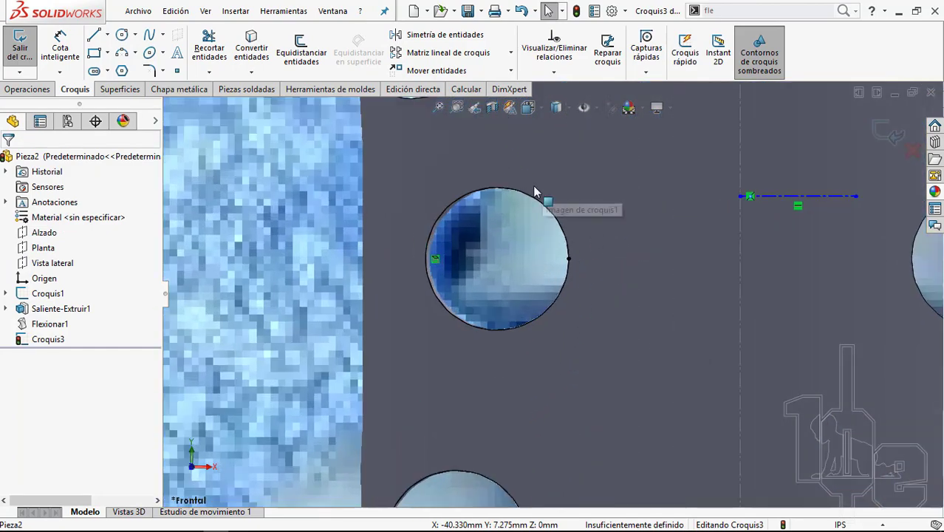
Step: Draw a horizontal construction line across the upper left hole, edge to edge
click(108, 35)
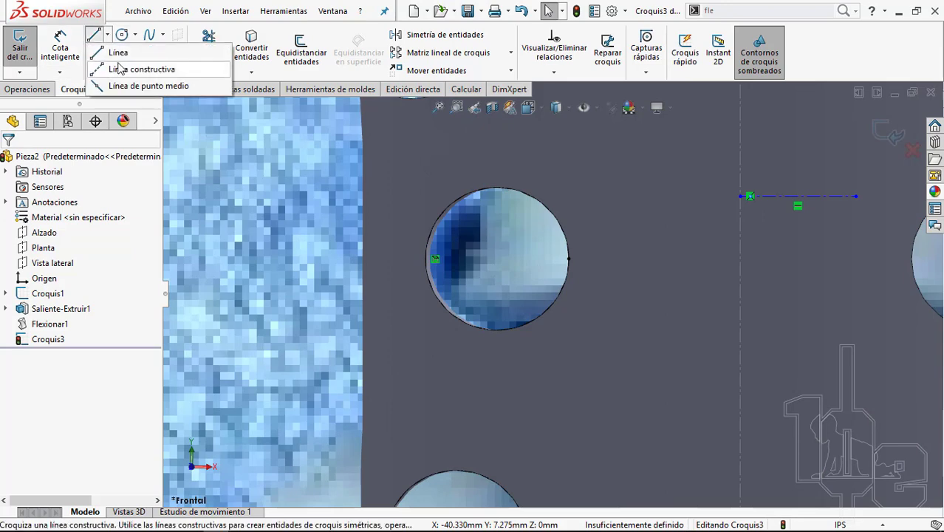
click(127, 67)
scroll(583, 270, down, 1)
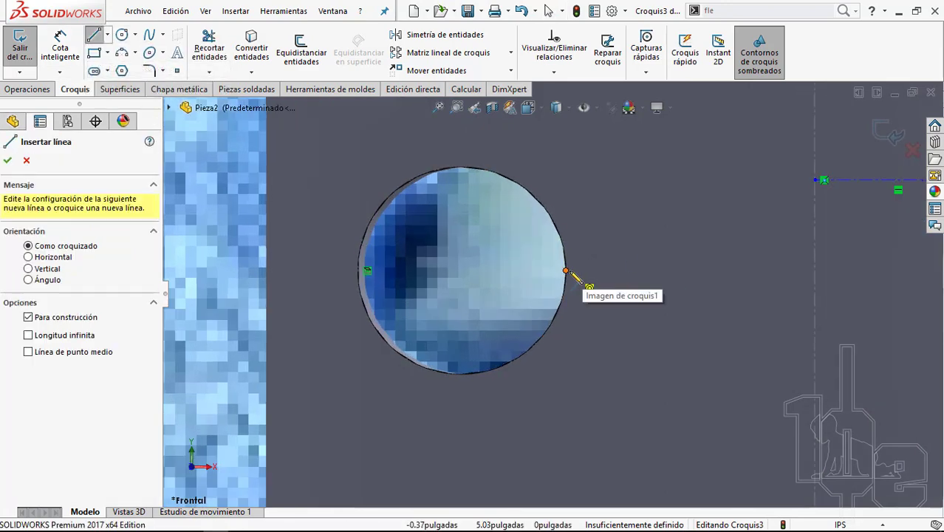
click(566, 271)
scroll(320, 301, down, 1)
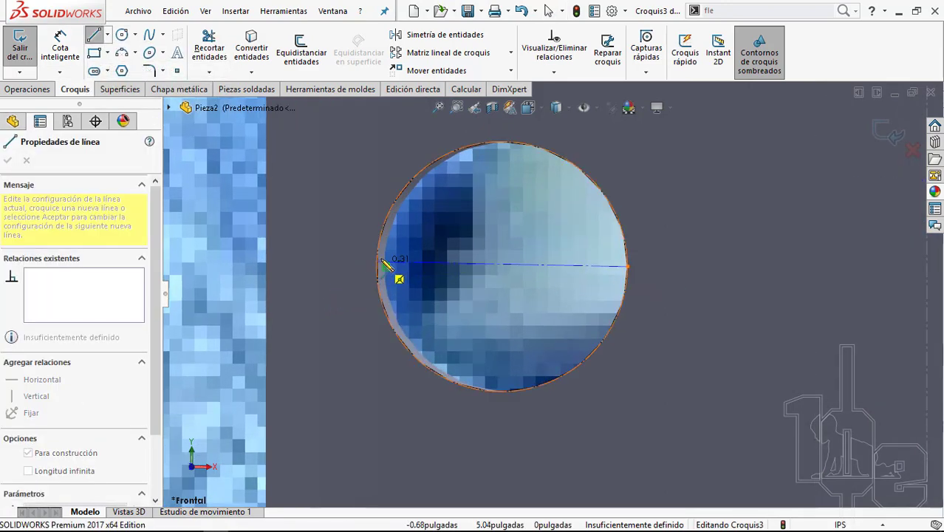
click(380, 266)
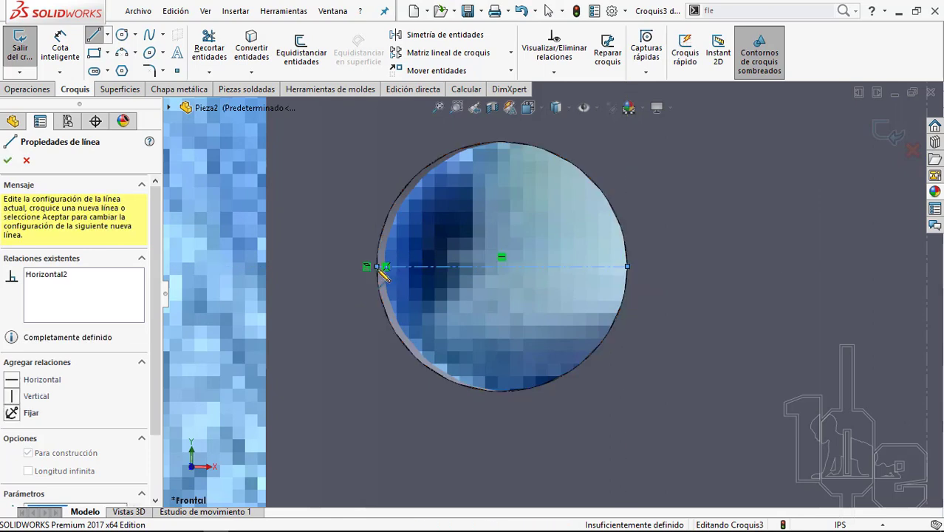
key(Escape)
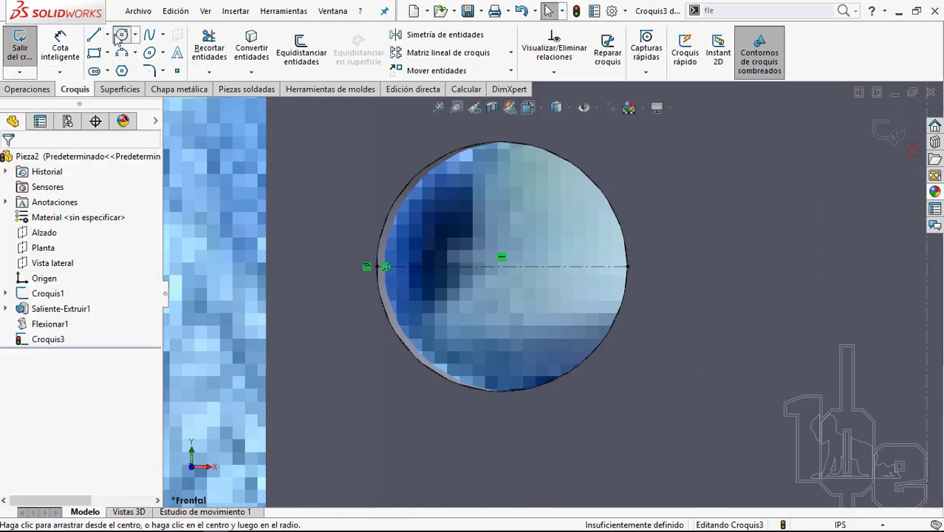
Step: Draw a second horizontal construction line across the lower left hole
click(107, 34)
click(150, 77)
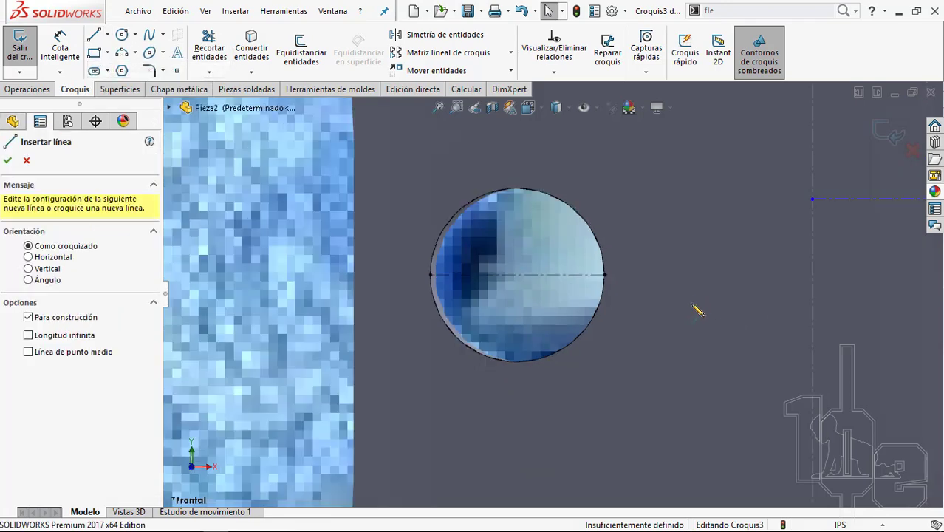
scroll(622, 374, up, 5)
scroll(543, 414, down, 3)
scroll(507, 418, down, 1)
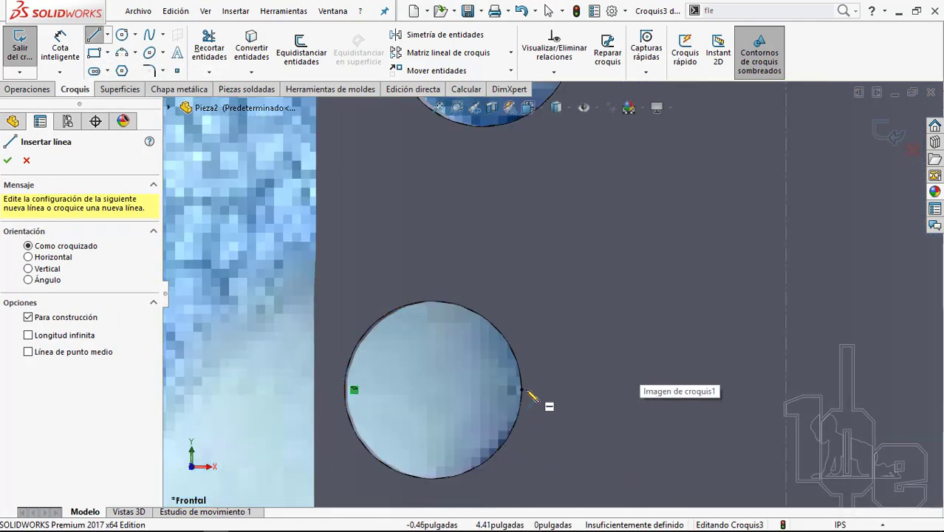
click(521, 390)
scroll(365, 388, down, 2)
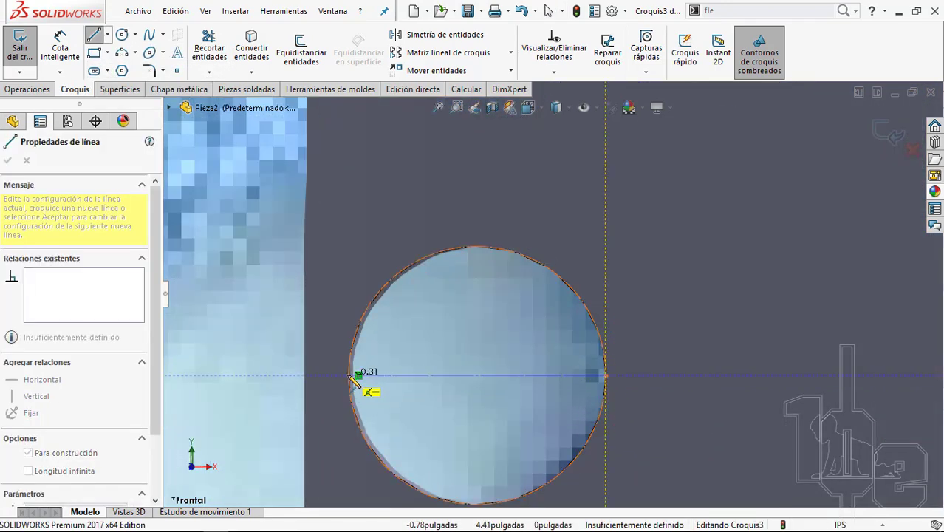
click(352, 376)
key(Escape)
Step: Place sketch points at the midpoints of both hole construction lines
scroll(507, 322, up, 4)
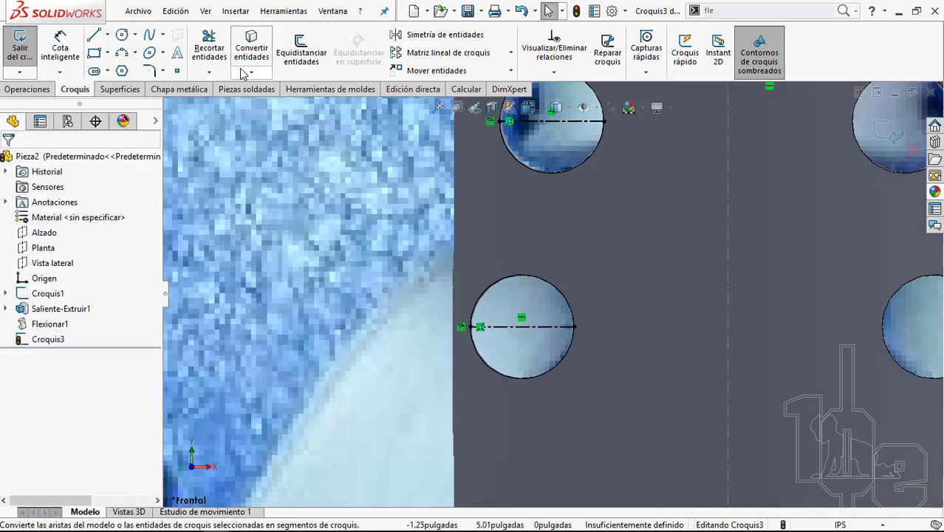
click(176, 71)
scroll(543, 204, up, 2)
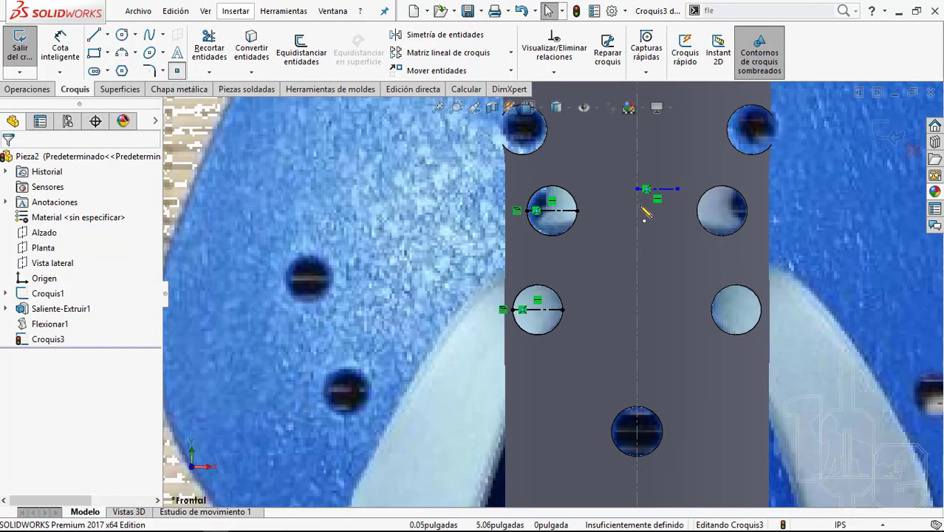
scroll(490, 309, down, 1)
scroll(512, 263, down, 2)
click(500, 253)
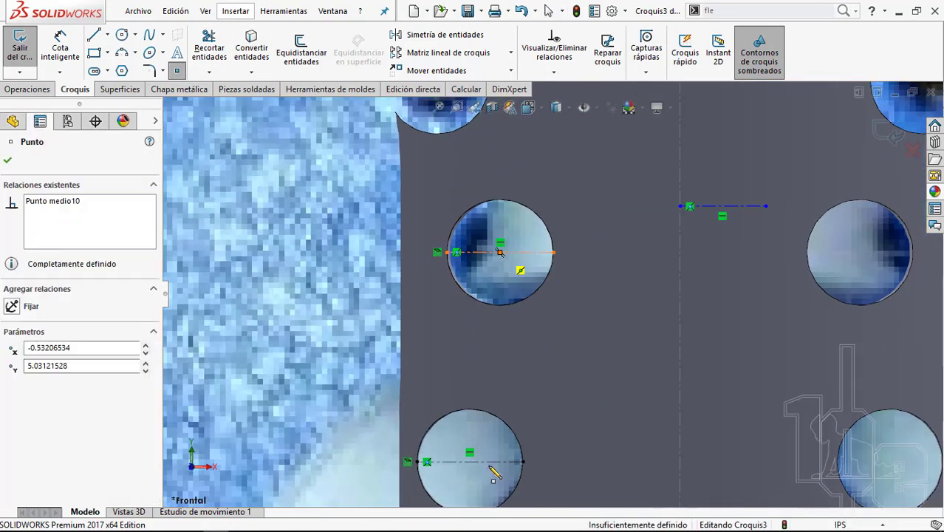
ctrl+middle_drag(500, 252, 536, 155)
key(Escape)
scroll(642, 284, up, 3)
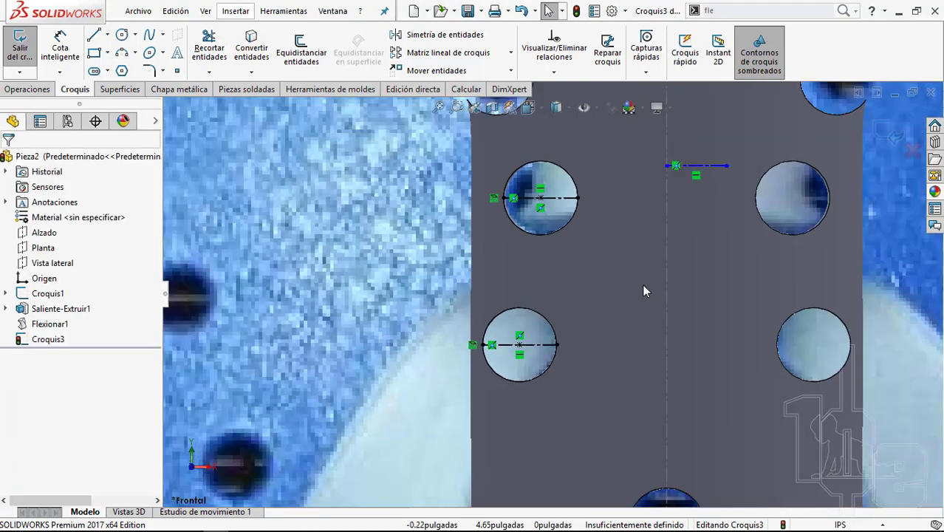
scroll(642, 285, up, 2)
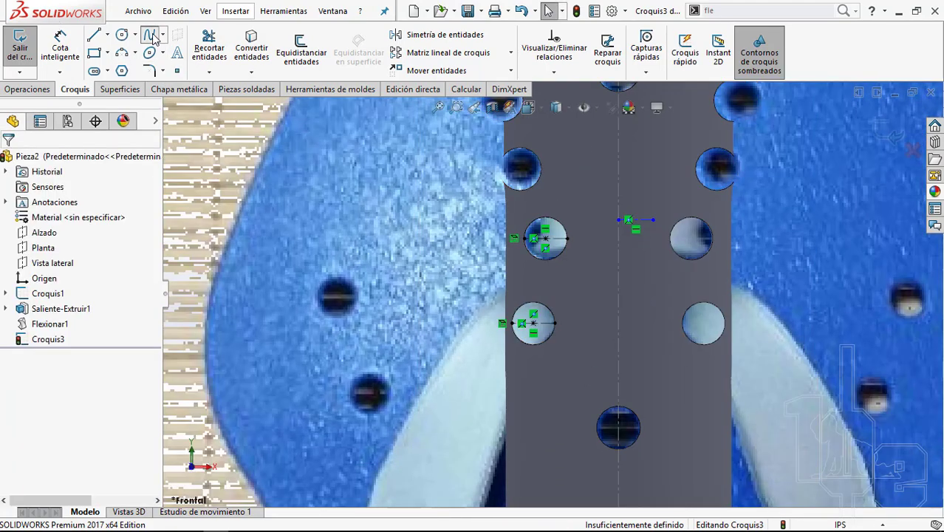
Step: Draw the strap spline from the centre axis through the hole midpoint to the strap tip
scroll(697, 265, down, 3)
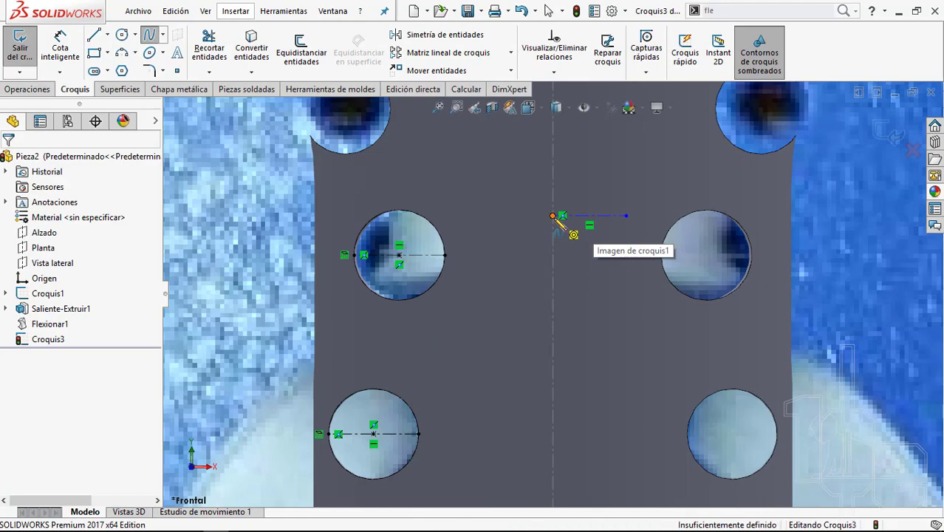
click(554, 216)
click(399, 256)
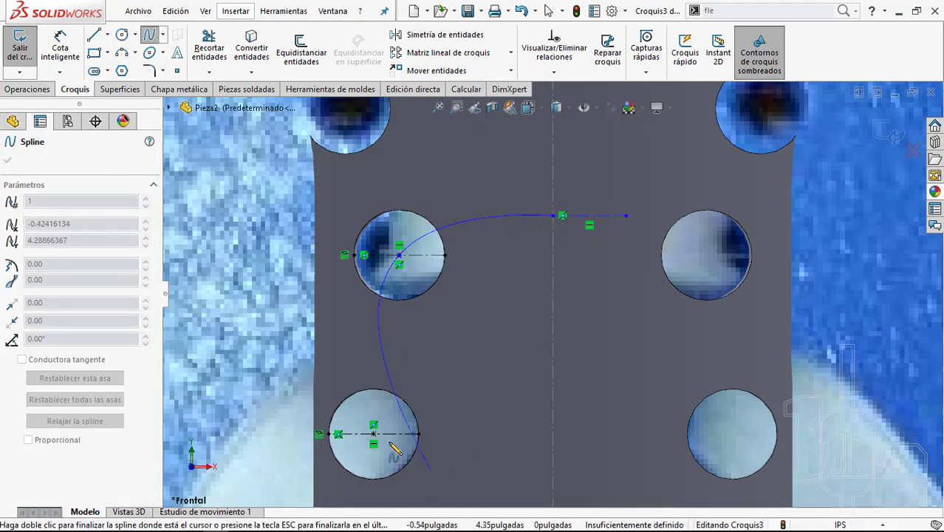
scroll(375, 436, up, 3)
scroll(433, 444, up, 1)
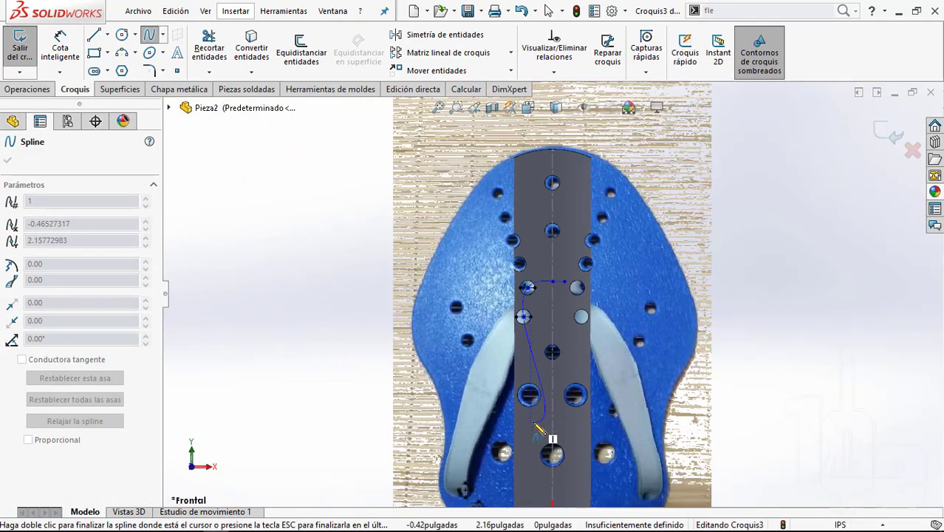
scroll(548, 433, down, 2)
scroll(548, 432, down, 2)
scroll(434, 474, down, 3)
scroll(454, 413, down, 3)
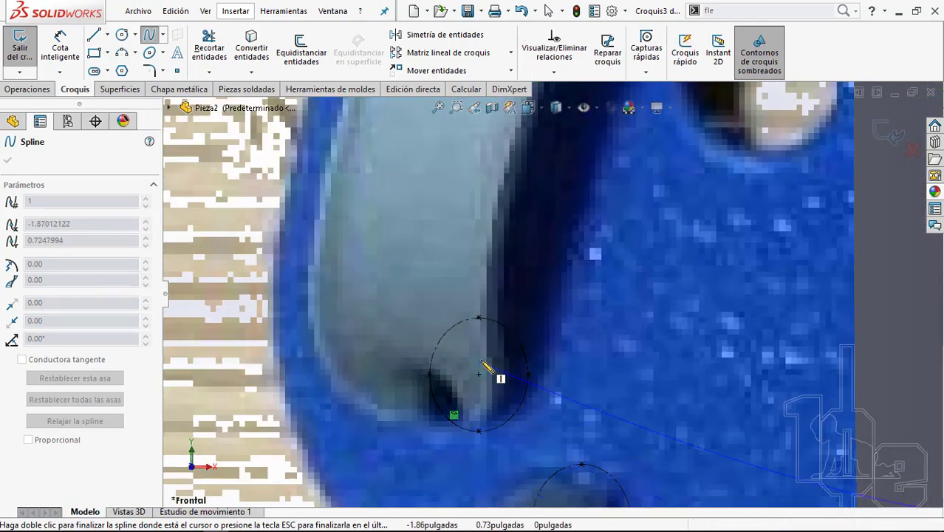
scroll(530, 447, up, 3)
scroll(562, 381, down, 3)
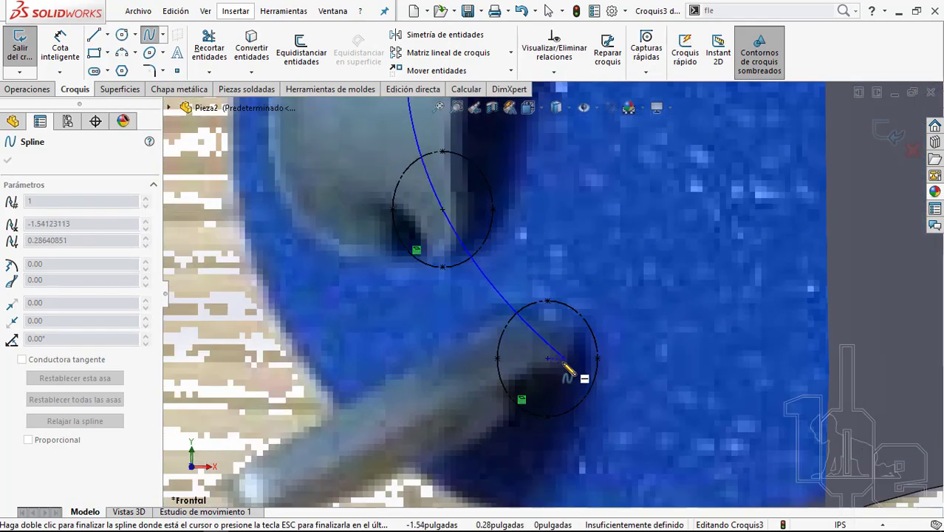
scroll(548, 355, up, 3)
scroll(458, 388, down, 2)
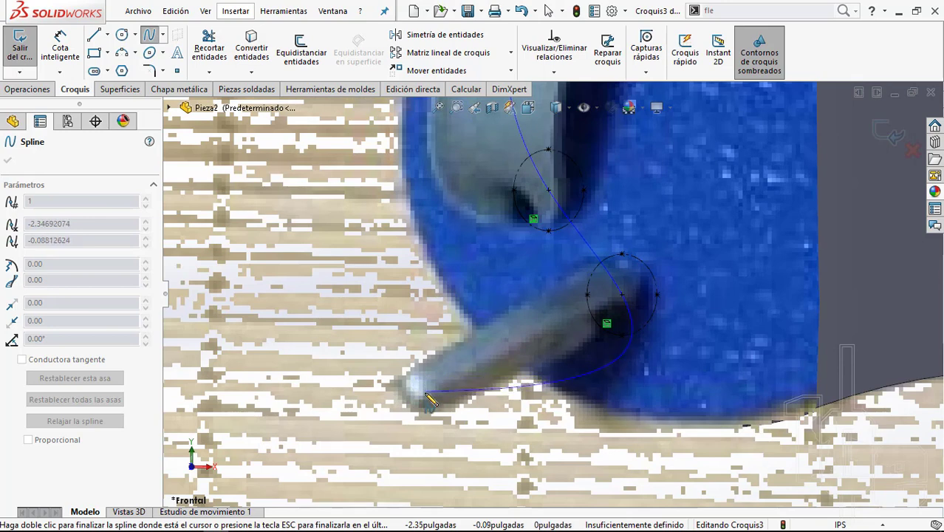
right_click(470, 316)
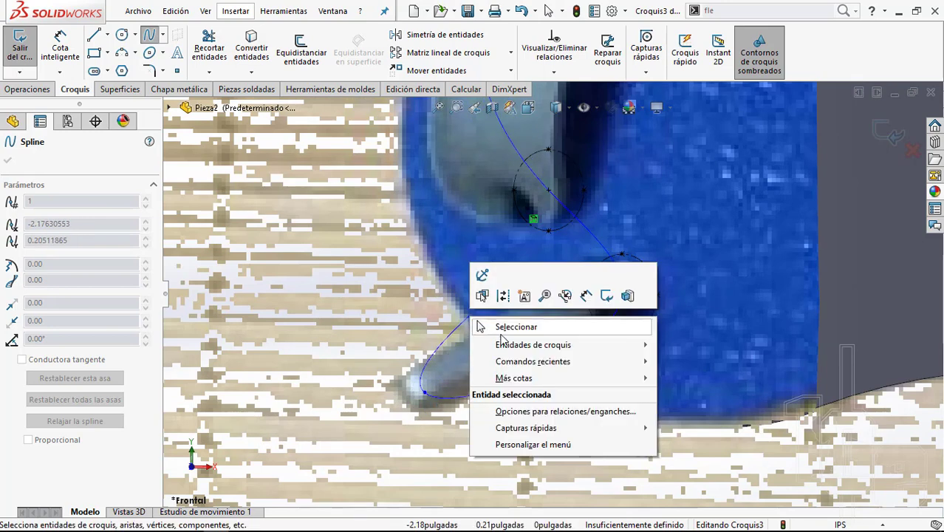
click(515, 329)
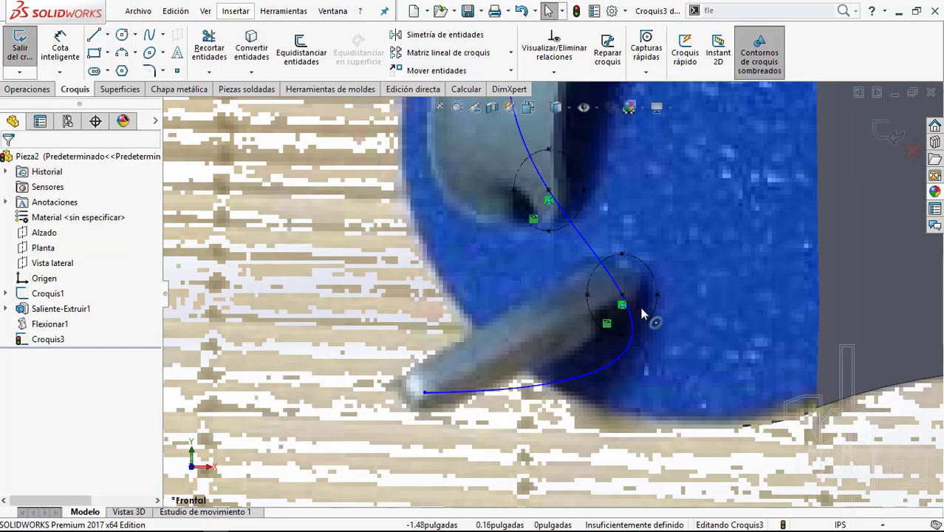
scroll(548, 283, up, 5)
scroll(580, 221, down, 2)
scroll(580, 221, down, 3)
scroll(579, 214, down, 1)
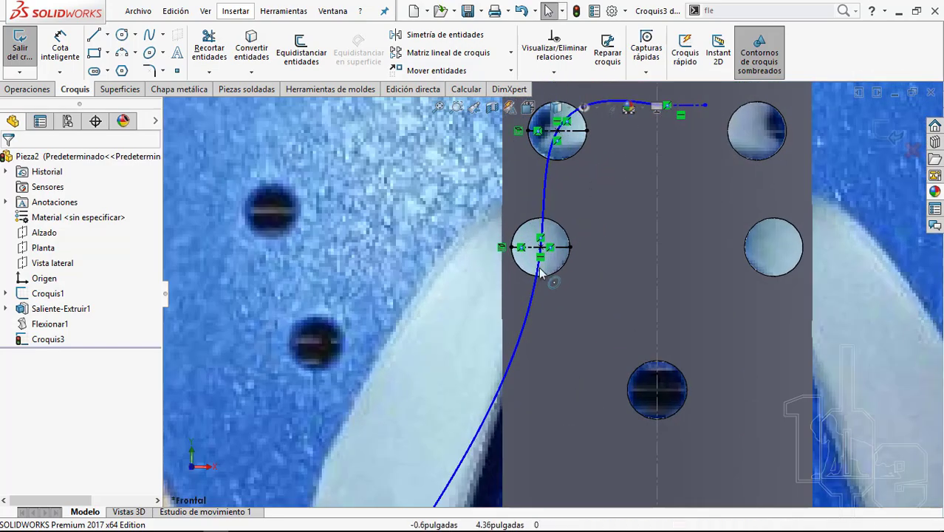
scroll(584, 185, down, 2)
scroll(602, 191, down, 2)
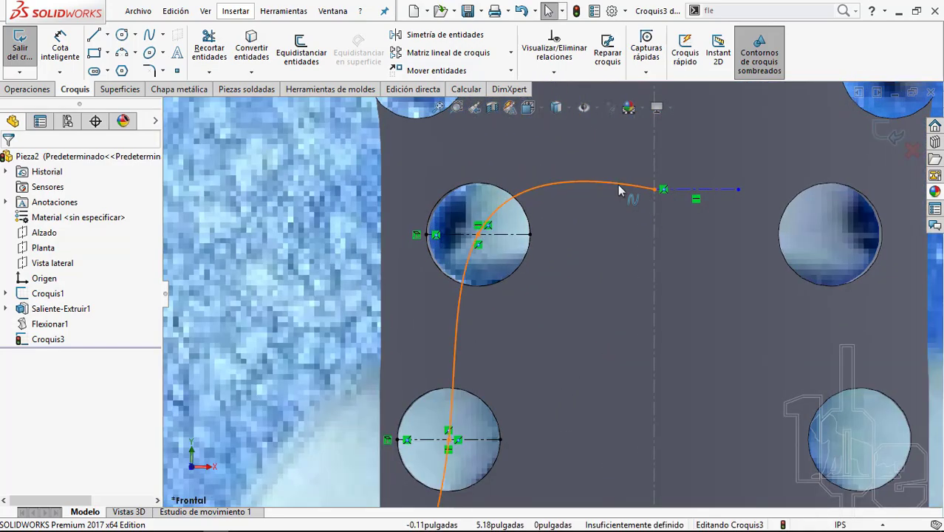
Step: Add a Tangente relation between the spline and the short horizontal line, then reselect the spline
click(619, 185)
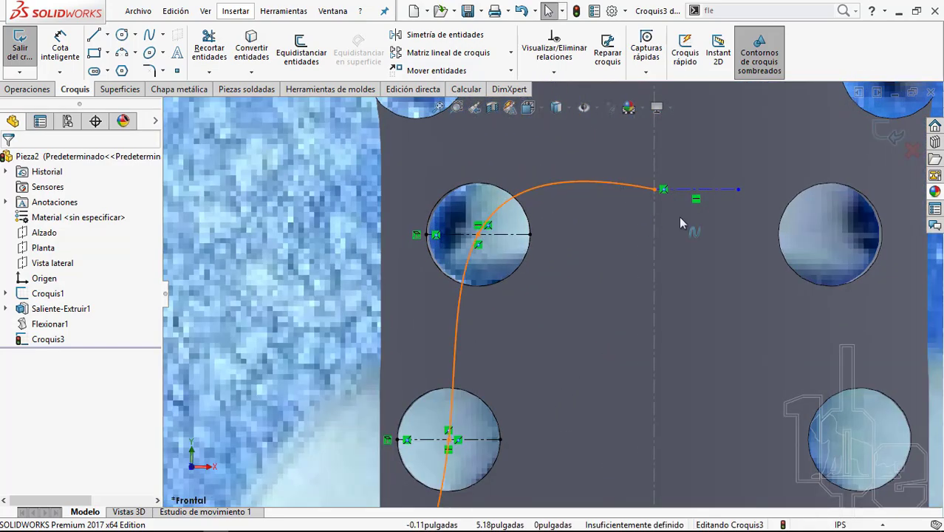
click(714, 190)
ctrl+click(621, 184)
click(773, 129)
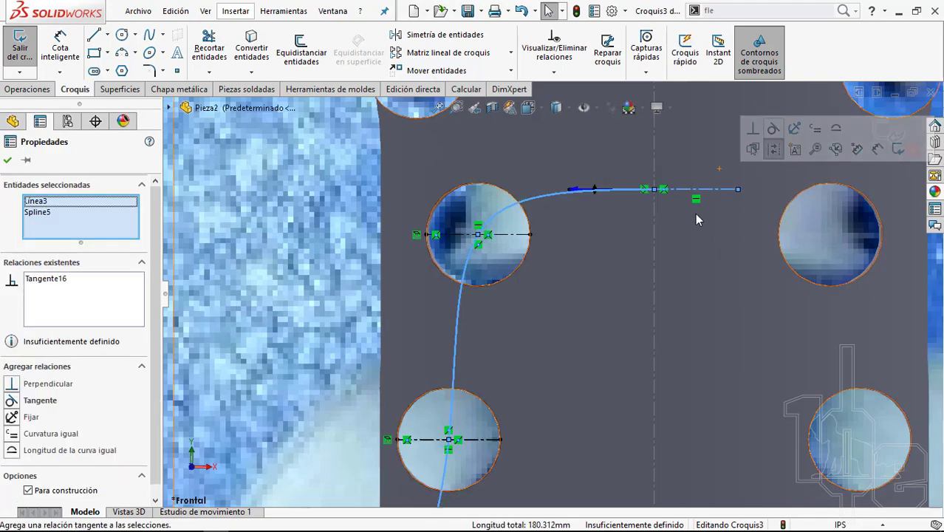
click(654, 225)
scroll(576, 288, up, 5)
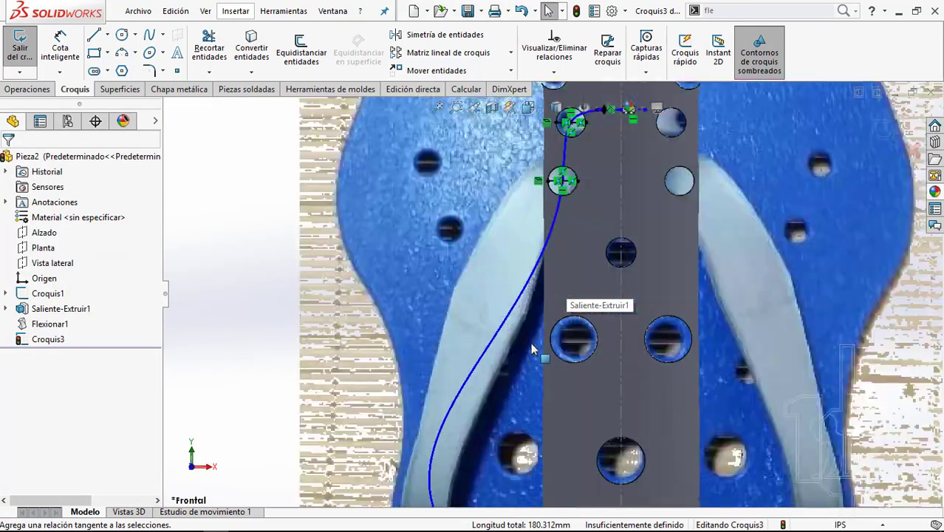
click(527, 270)
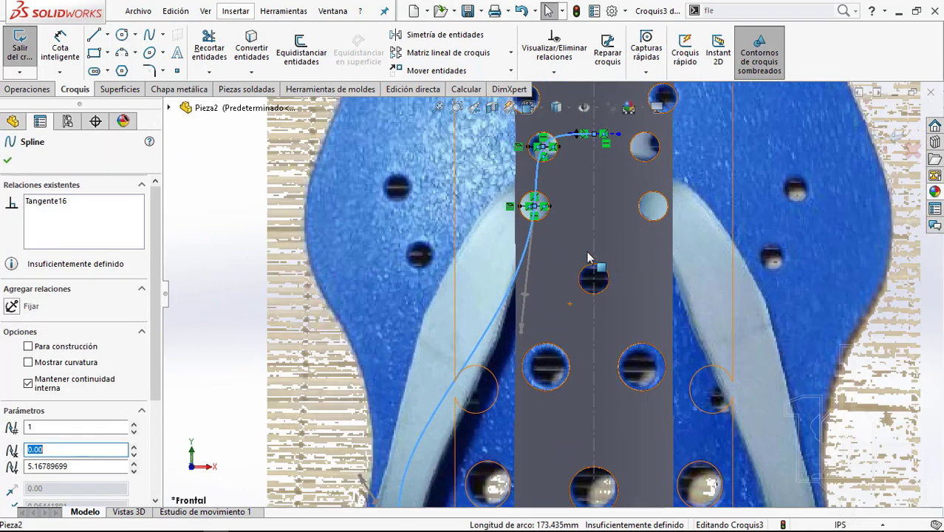
Step: Drag a point on the spline's lower curve toward the left strap
click(525, 294)
drag(524, 294, 493, 314)
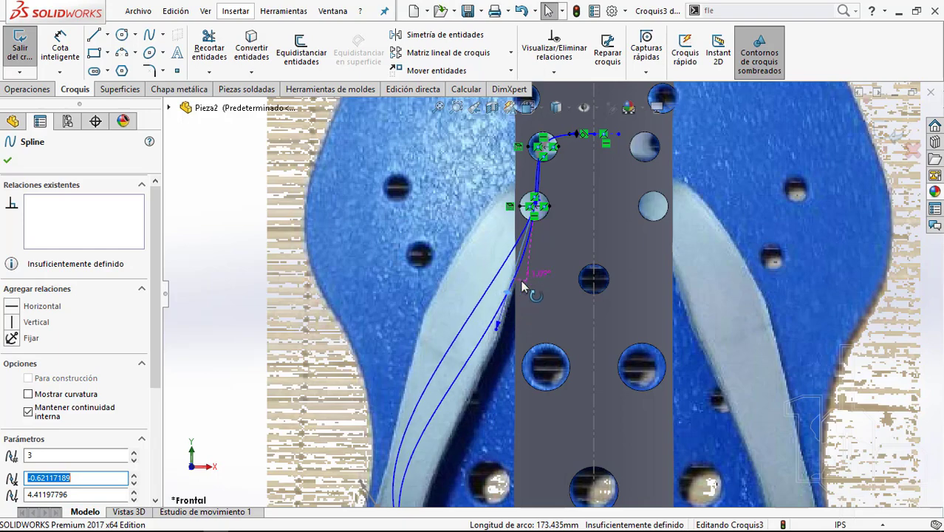
scroll(493, 315, up, 1)
scroll(518, 306, down, 1)
scroll(540, 297, down, 1)
scroll(540, 296, up, 2)
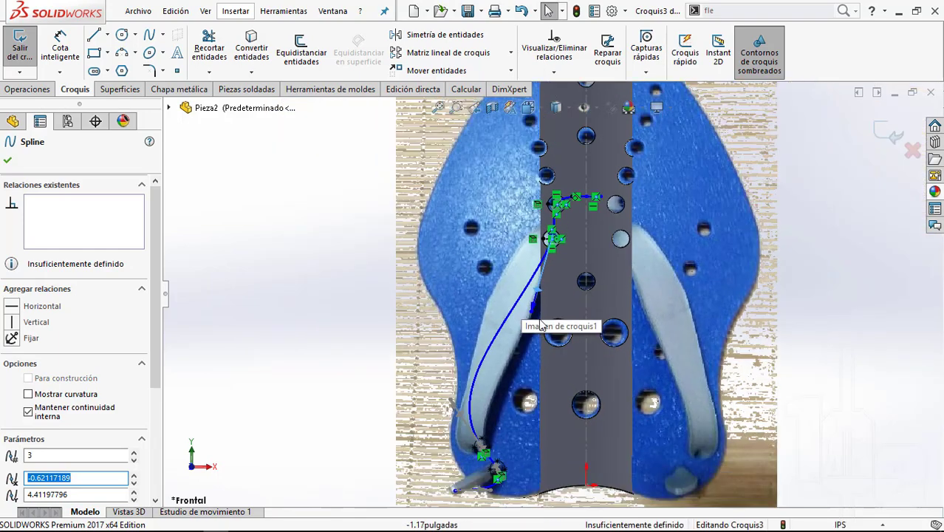
scroll(541, 294, down, 1)
scroll(541, 296, up, 1)
scroll(546, 355, up, 1)
scroll(546, 356, down, 1)
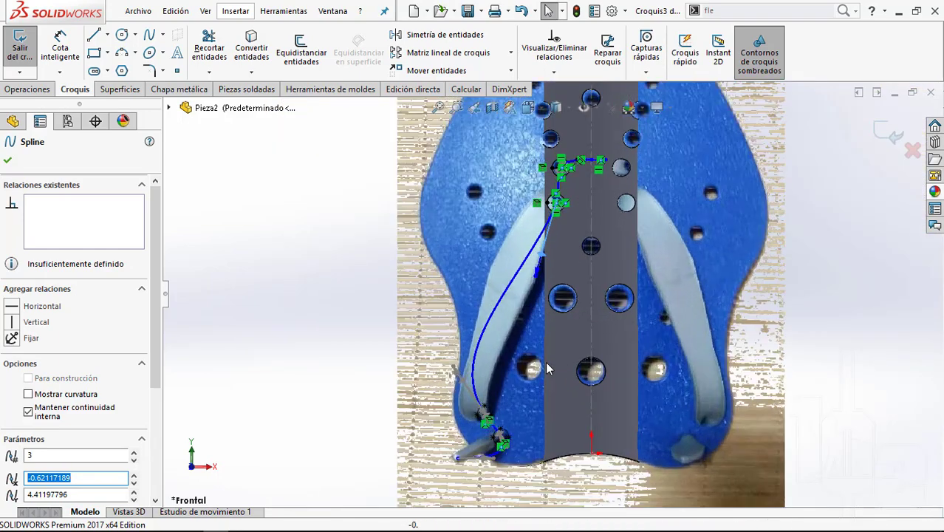
scroll(554, 221, down, 1)
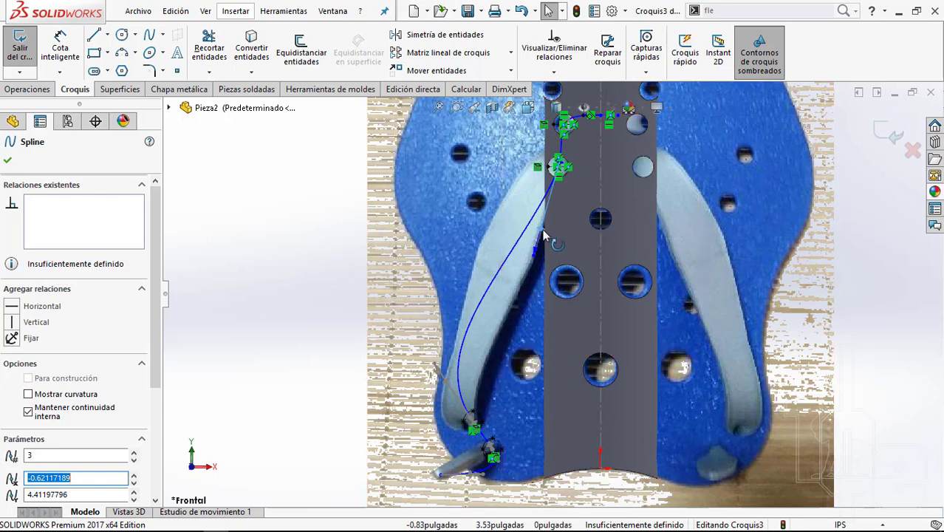
Step: Rotate the spline's tangent handle and pull the lower curve outward along the strap
drag(546, 229, 525, 250)
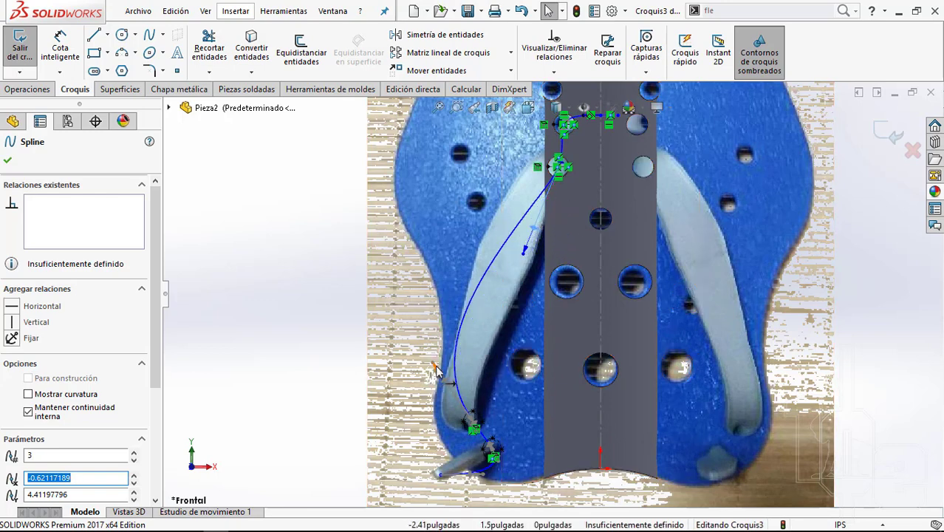
drag(439, 381, 445, 392)
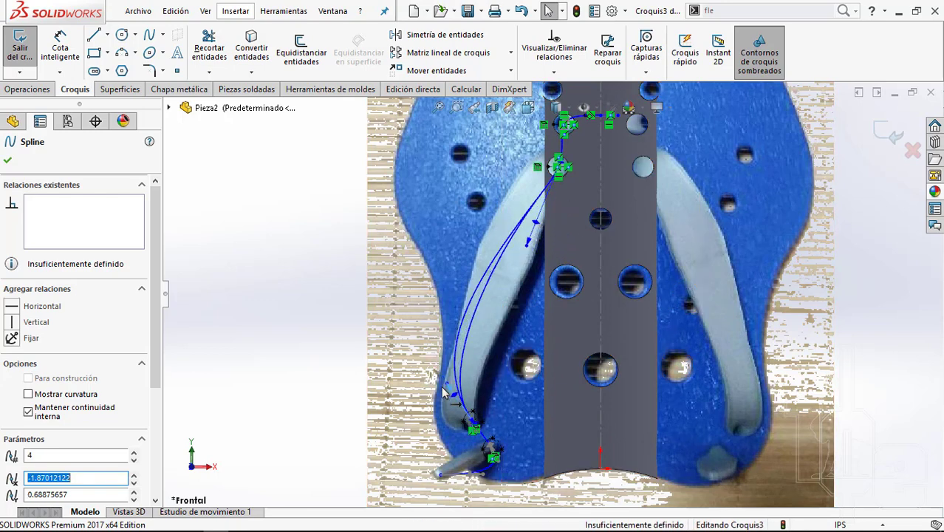
click(274, 336)
scroll(562, 222, down, 3)
scroll(576, 237, down, 4)
scroll(575, 255, up, 4)
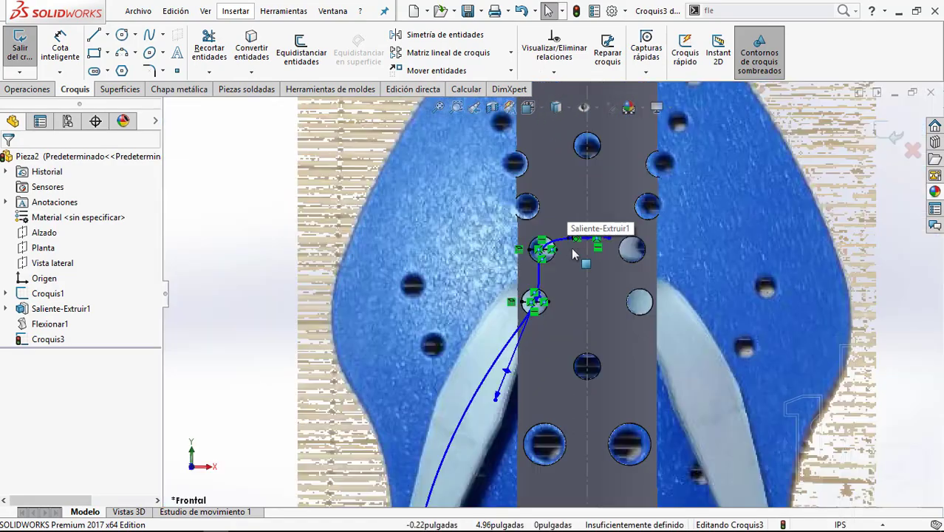
scroll(569, 296, up, 5)
scroll(526, 405, down, 5)
scroll(524, 306, up, 1)
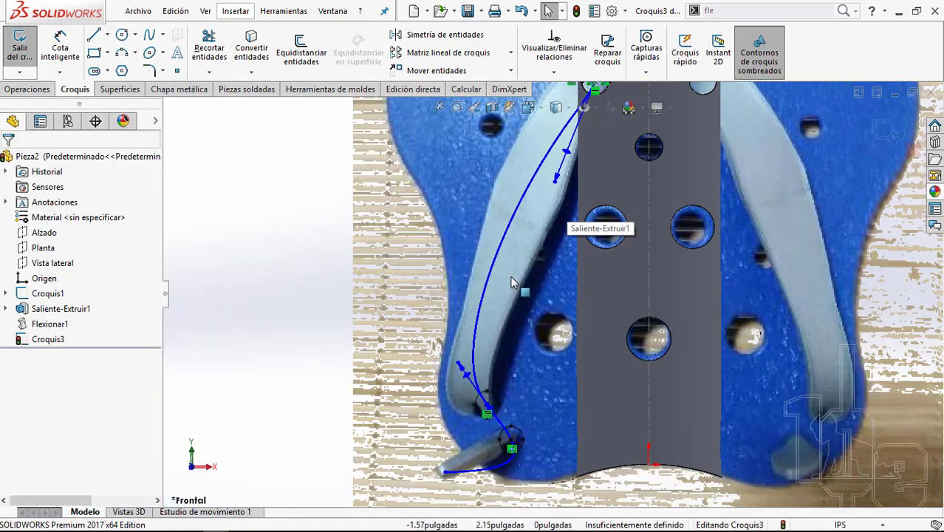
scroll(529, 325, up, 2)
scroll(543, 384, down, 3)
scroll(552, 404, down, 3)
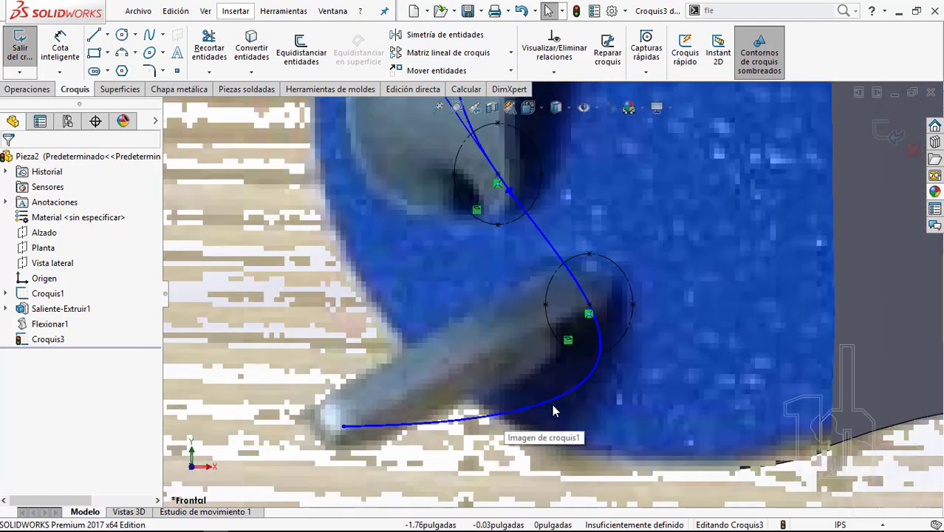
Step: Reshape the spline's lower tangent handles so it bends smoothly through the bottom circle
click(552, 404)
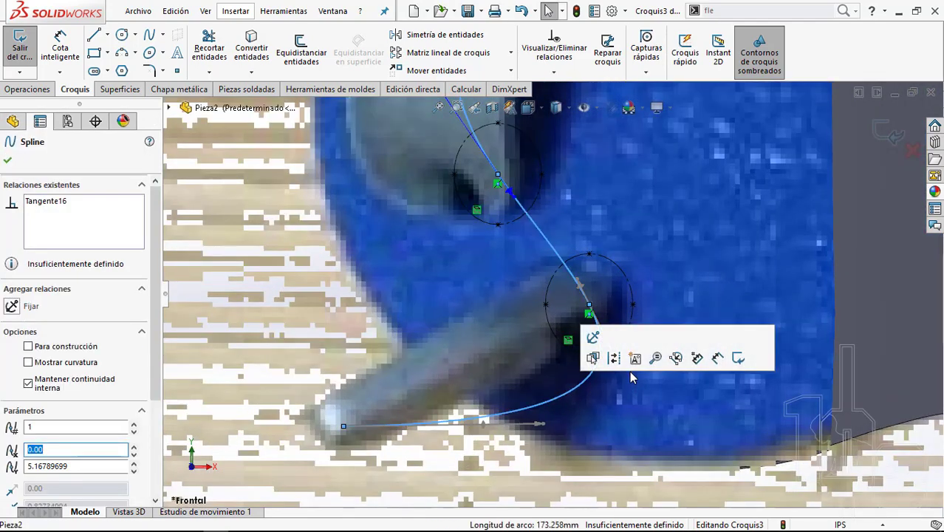
mouse_move(488, 432)
mouse_down()
mouse_move(490, 401)
mouse_move(495, 411)
mouse_move(482, 416)
mouse_move(415, 416)
mouse_up()
drag(589, 284, 584, 267)
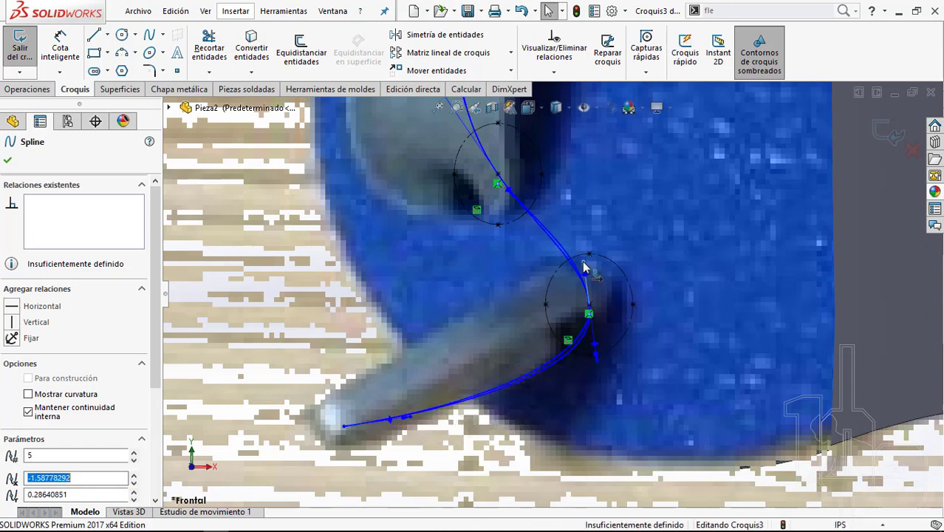
drag(597, 357, 589, 361)
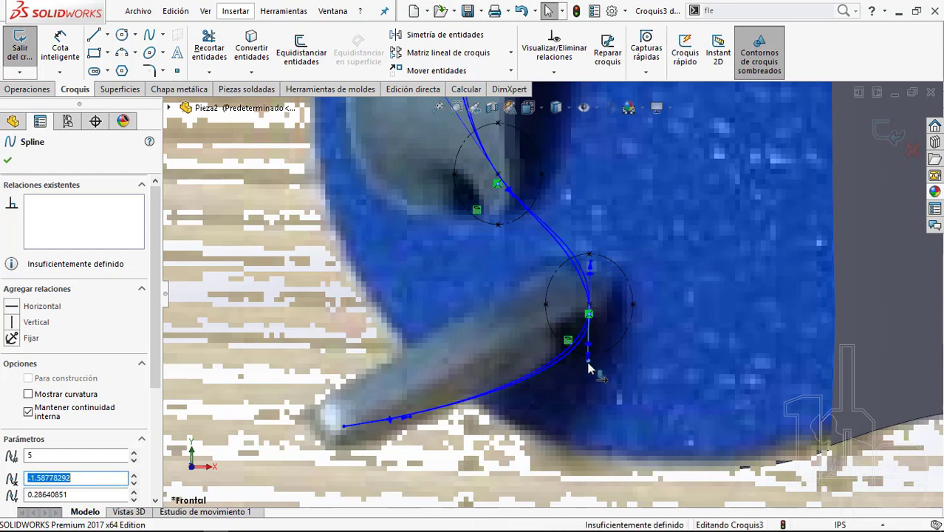
drag(413, 423, 410, 406)
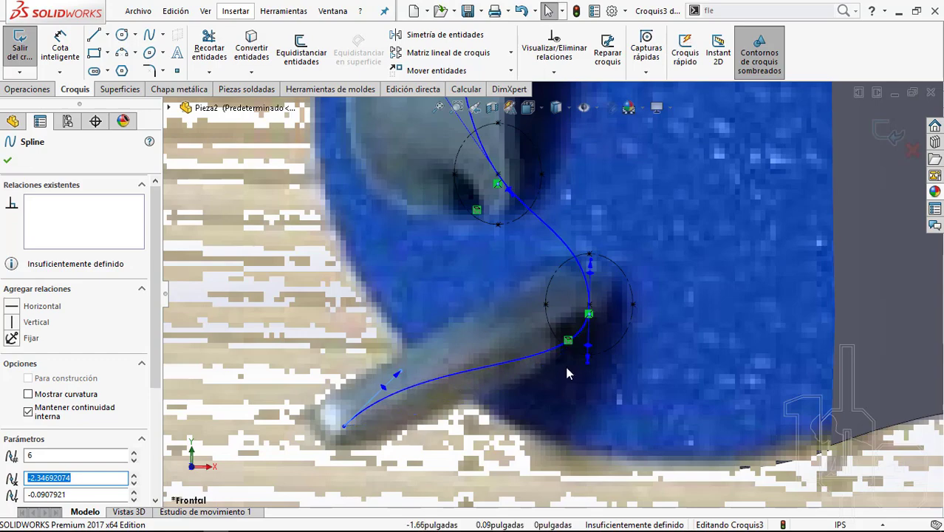
scroll(567, 373, up, 1)
key(Escape)
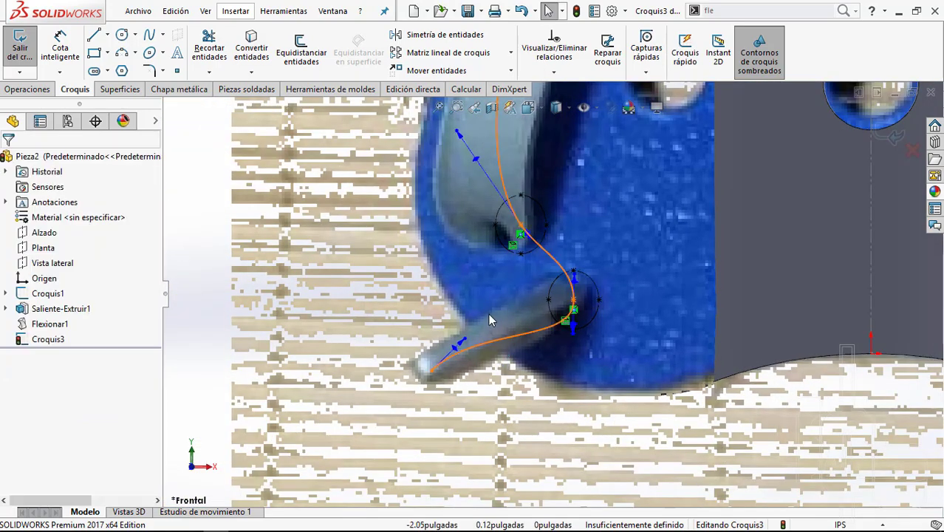
Step: Adjust the spline's tangent at the strap-tip end, then zoom out to see the whole curve
scroll(480, 332, down, 1)
drag(484, 333, 501, 353)
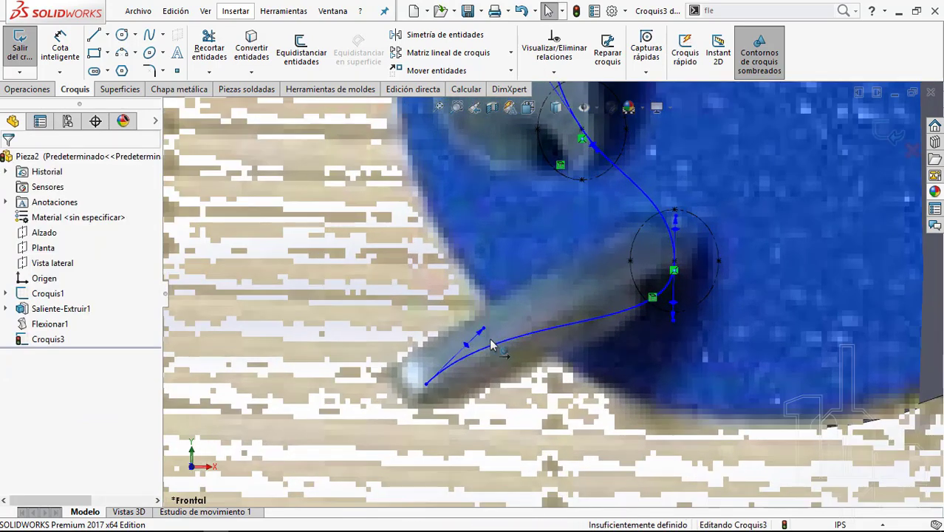
scroll(695, 288, down, 2)
scroll(684, 272, down, 1)
key(Escape)
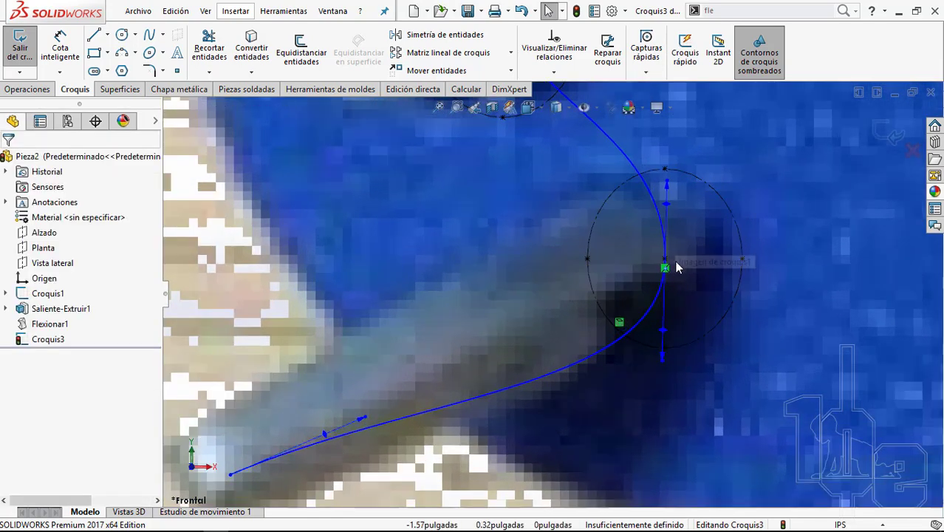
scroll(655, 269, up, 4)
scroll(654, 271, up, 2)
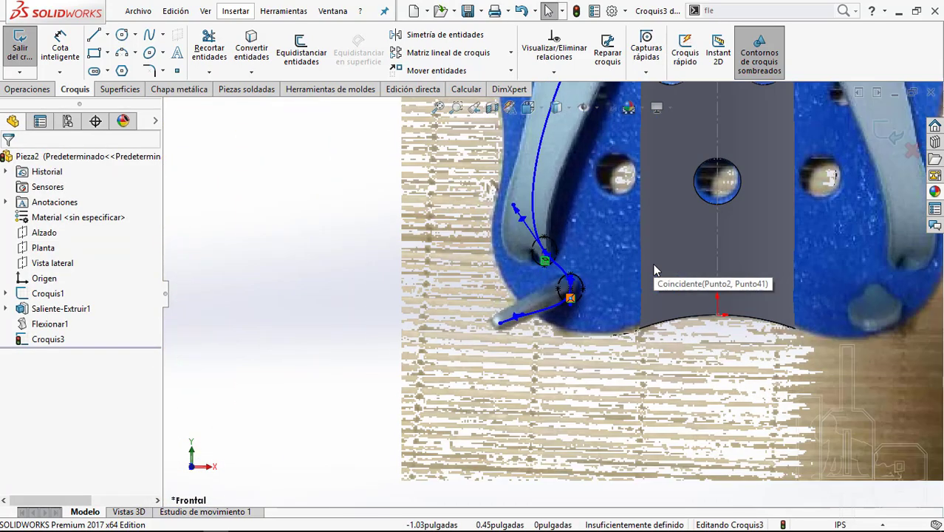
scroll(654, 270, up, 2)
scroll(654, 271, up, 2)
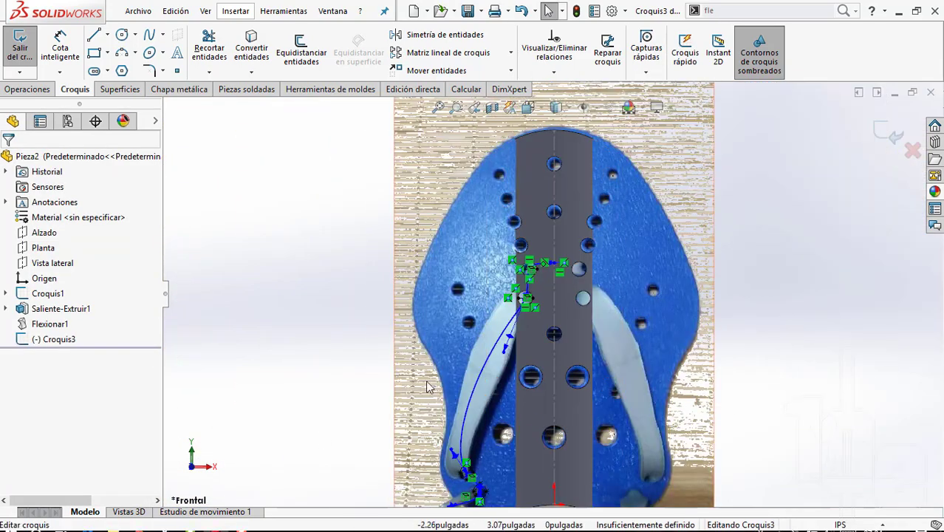
scroll(580, 352, up, 1)
scroll(580, 352, down, 2)
scroll(580, 352, up, 1)
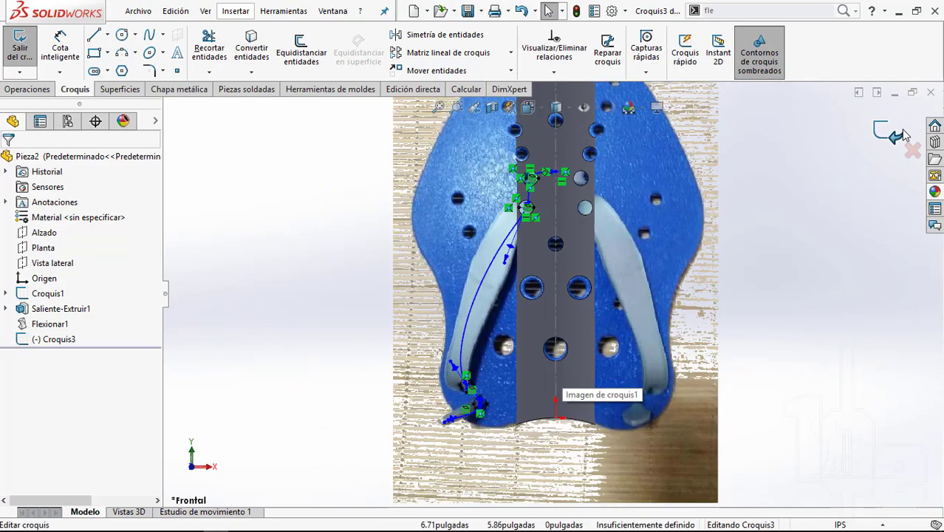
Step: Close Croquis3 and start a new sketch, Croquis4, on the Vista lateral plane
click(877, 136)
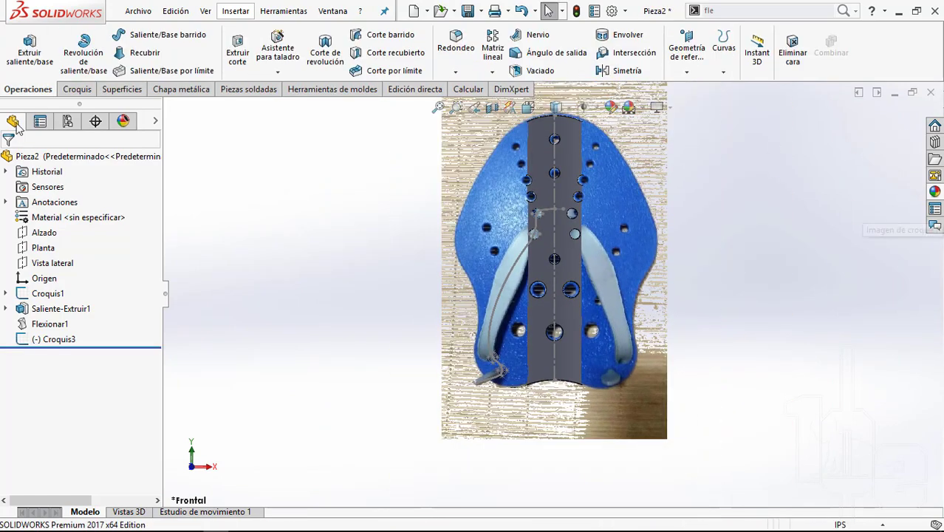
click(51, 263)
click(63, 249)
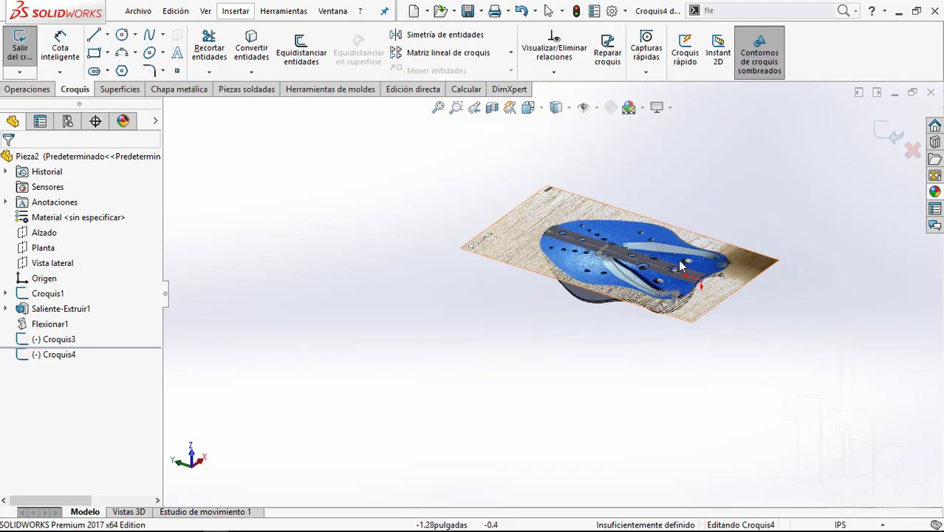
scroll(591, 266, down, 5)
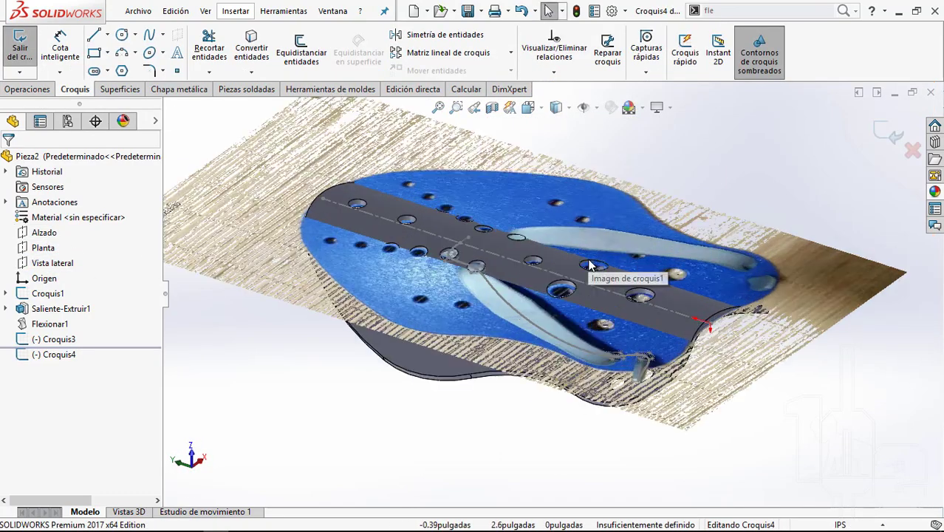
click(34, 339)
click(377, 414)
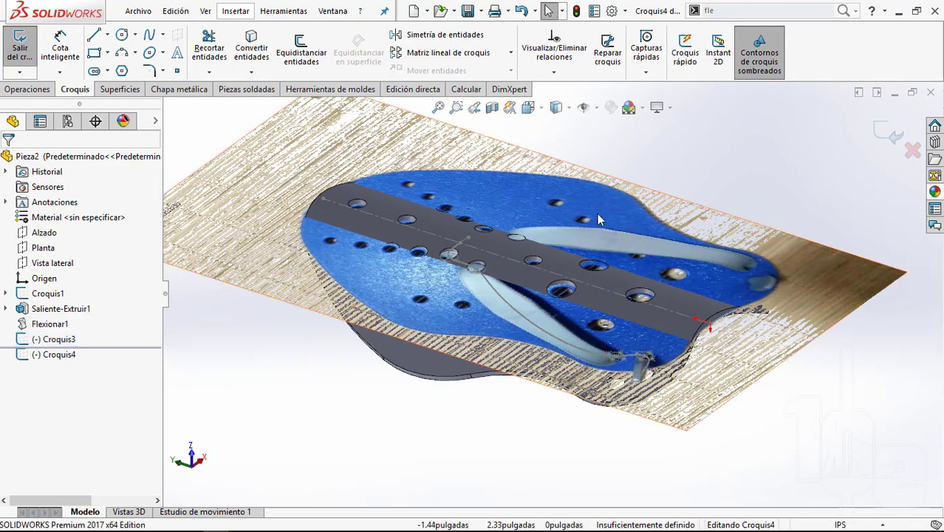
scroll(602, 232, down, 2)
Step: Convert the first three Croquis3 strap-curve points into Croquis4 with Convertir entidades
click(251, 51)
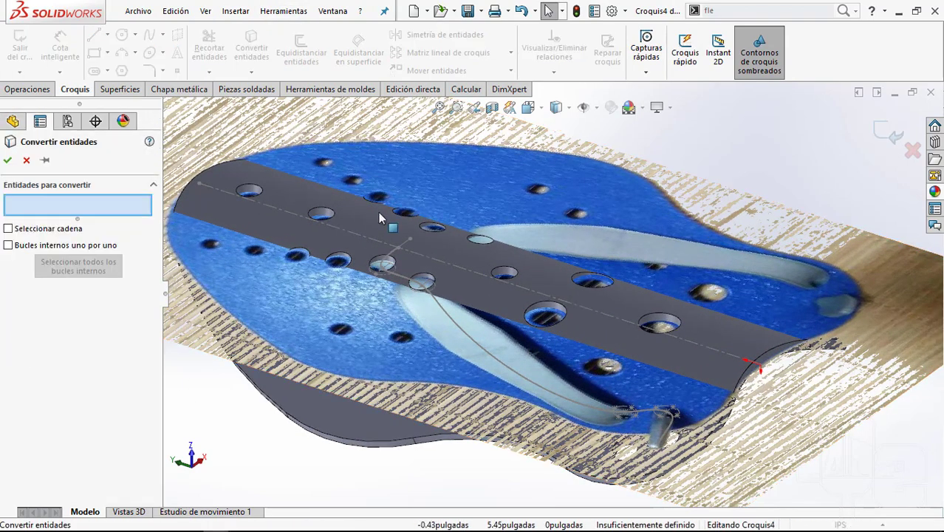
scroll(402, 251, down, 3)
scroll(496, 296, down, 2)
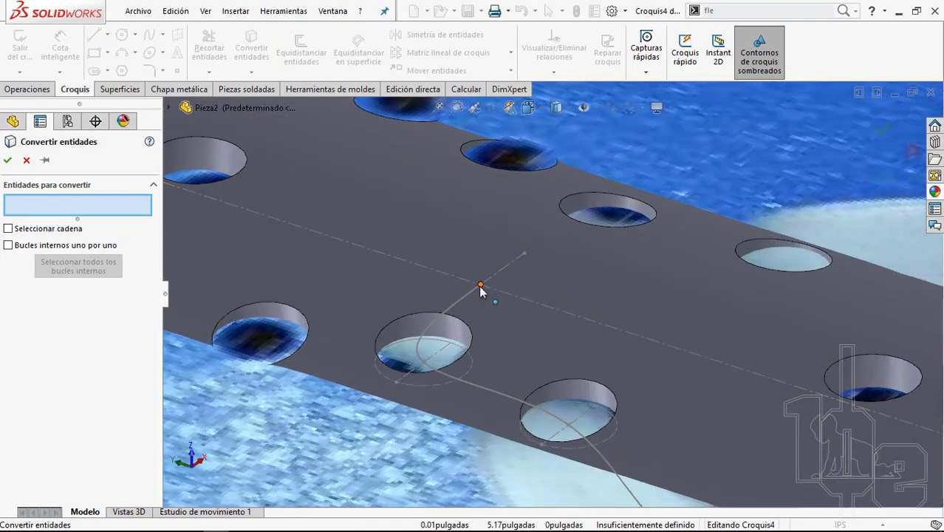
click(481, 286)
scroll(443, 369, down, 3)
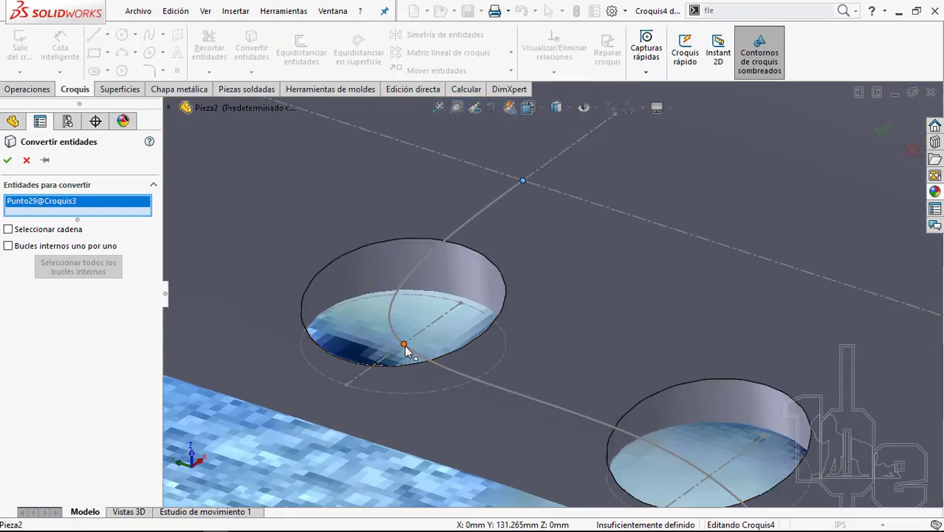
click(404, 345)
scroll(667, 380, up, 2)
scroll(667, 380, up, 2)
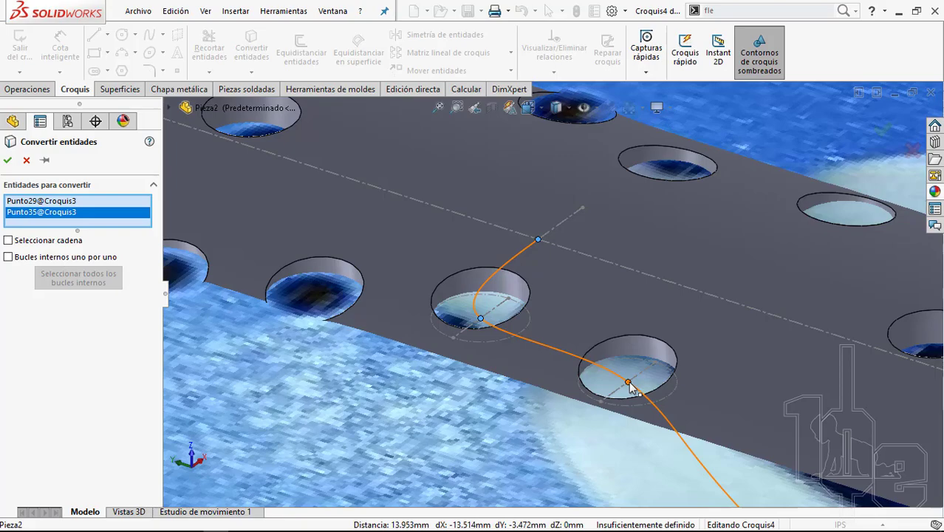
click(628, 383)
scroll(635, 370, up, 2)
scroll(646, 351, up, 3)
scroll(646, 352, up, 2)
scroll(612, 296, down, 3)
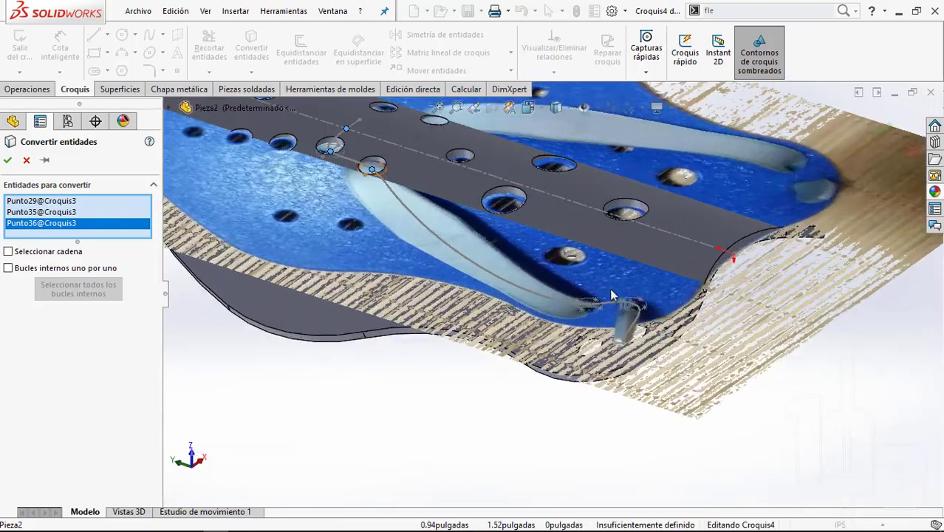
scroll(612, 295, down, 5)
Step: Add Punto8, Punto2 and the curve's end point, then confirm the conversion
click(529, 318)
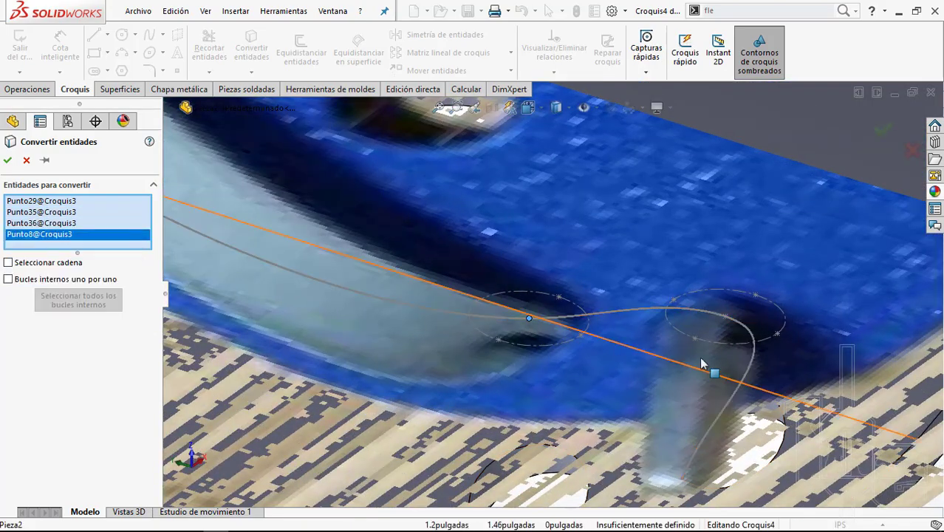
click(726, 318)
scroll(659, 439, up, 2)
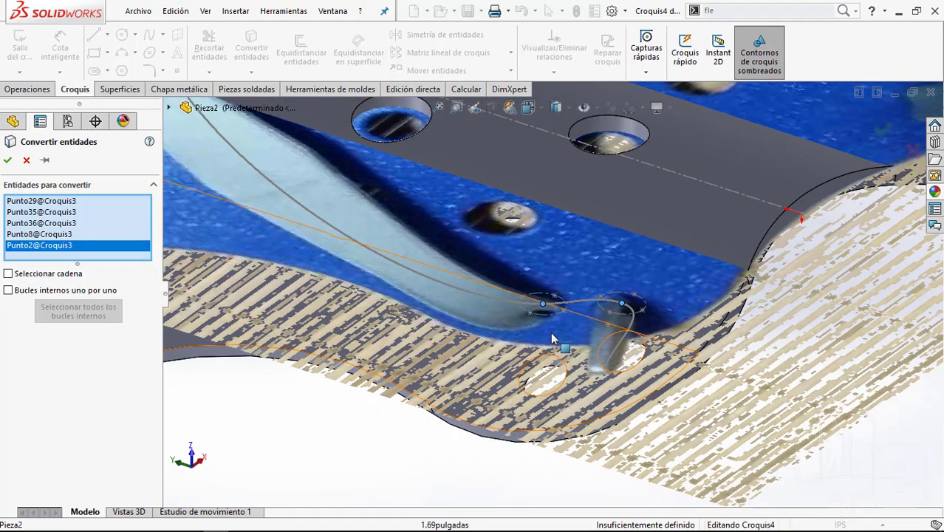
scroll(577, 332, down, 2)
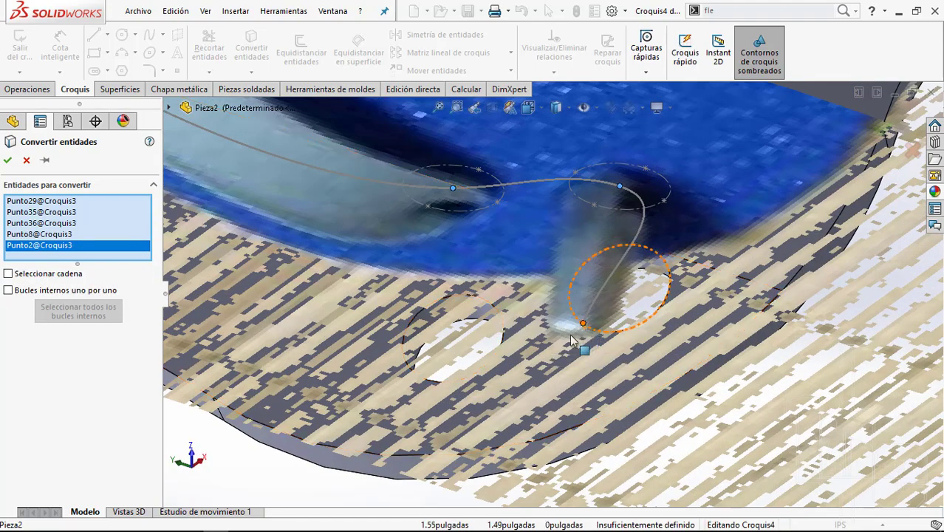
scroll(572, 340, up, 3)
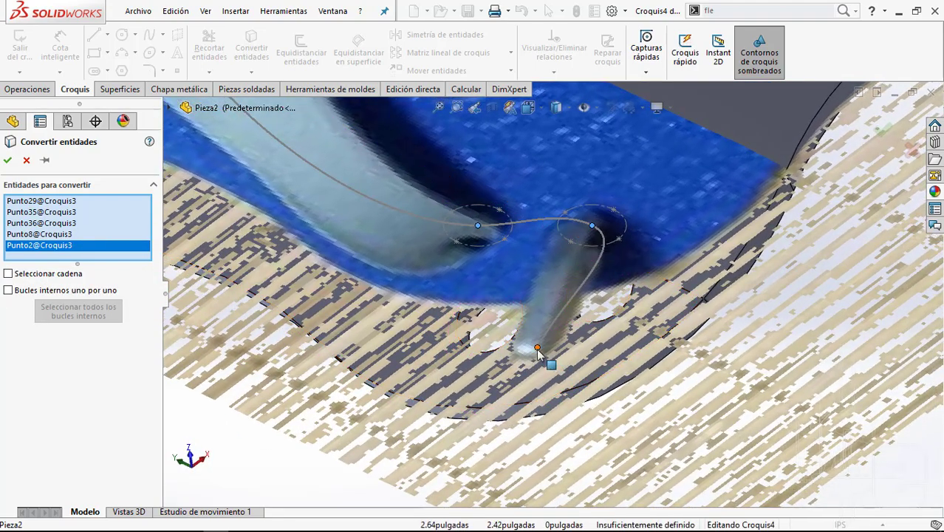
click(537, 348)
key(Return)
scroll(536, 348, up, 5)
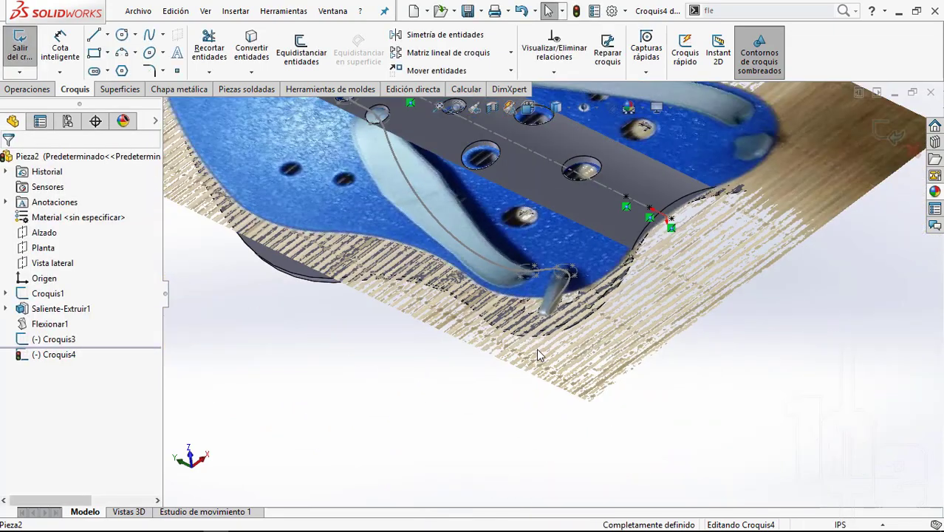
Step: Switch to the side view and draw a short horizontal construction line above the plate
middle_drag(537, 348, 521, 228)
key(space)
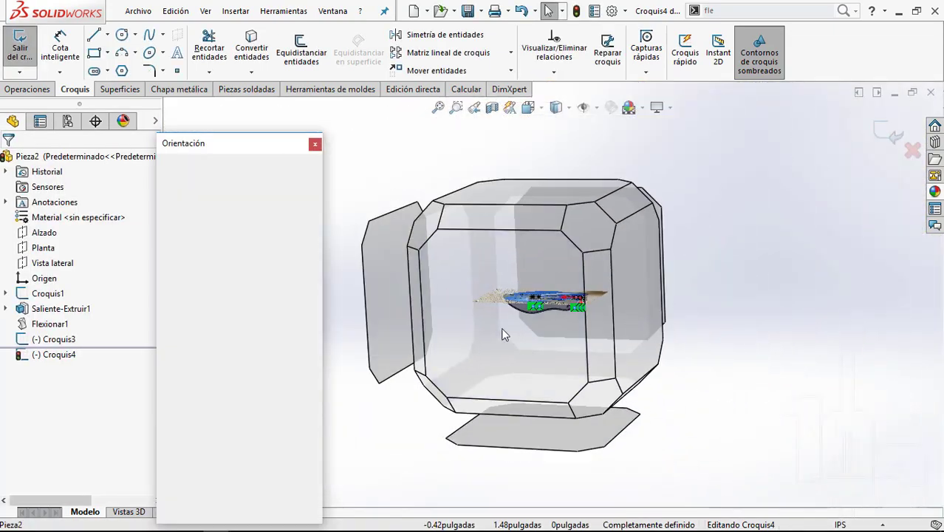
click(585, 317)
scroll(643, 296, down, 2)
scroll(481, 284, down, 2)
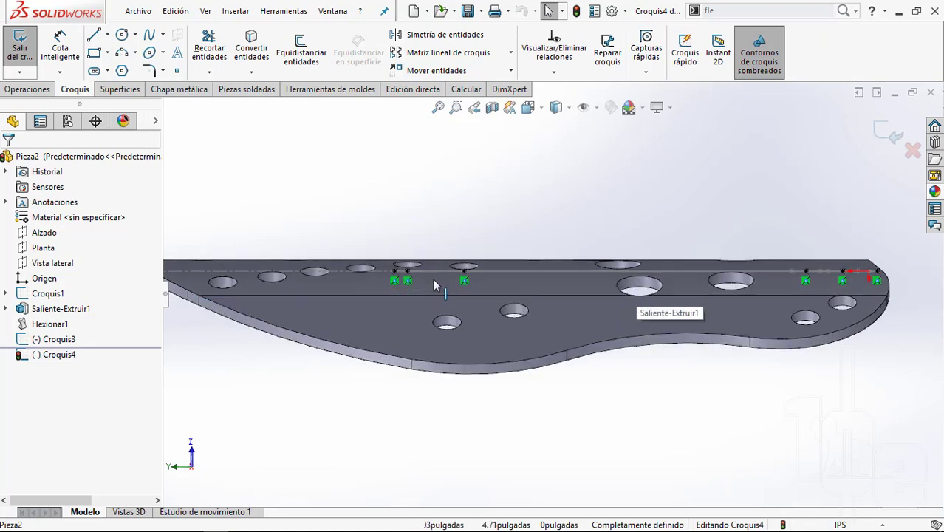
scroll(517, 277, down, 1)
scroll(517, 276, up, 1)
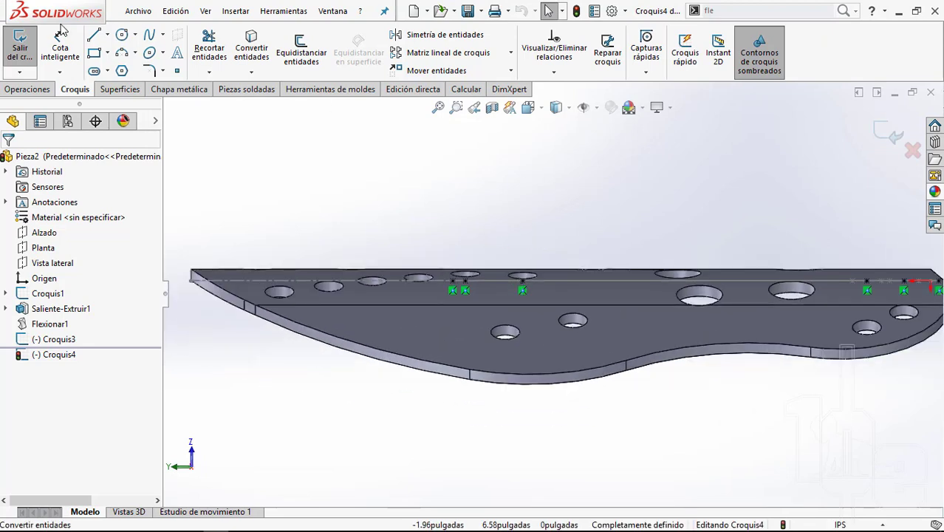
click(107, 35)
click(129, 70)
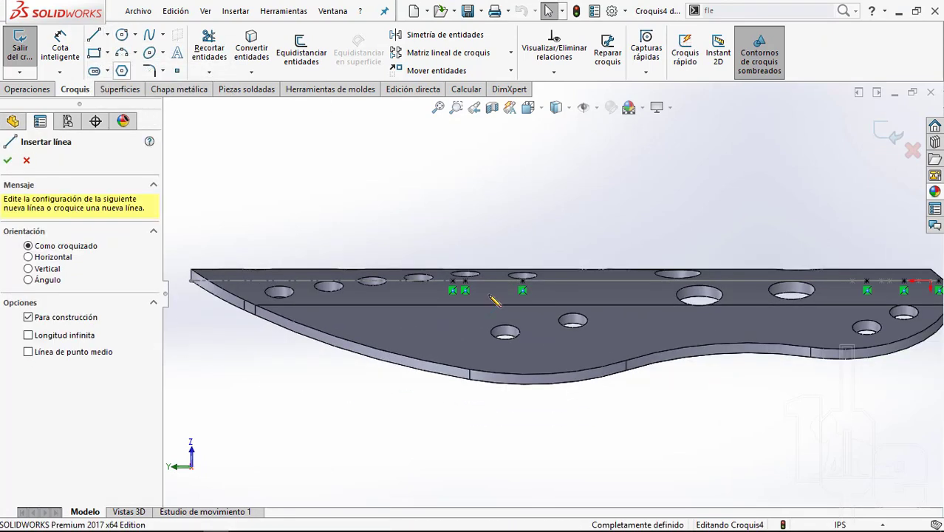
click(452, 213)
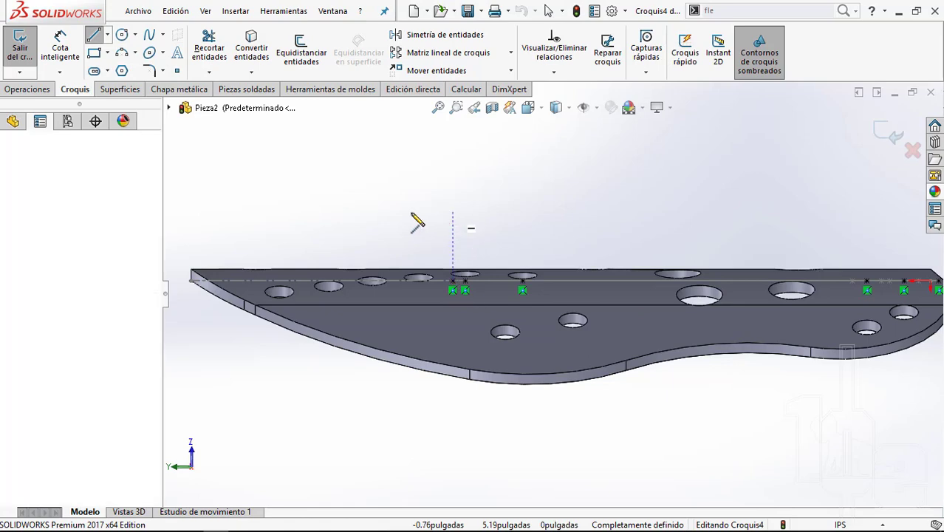
click(384, 212)
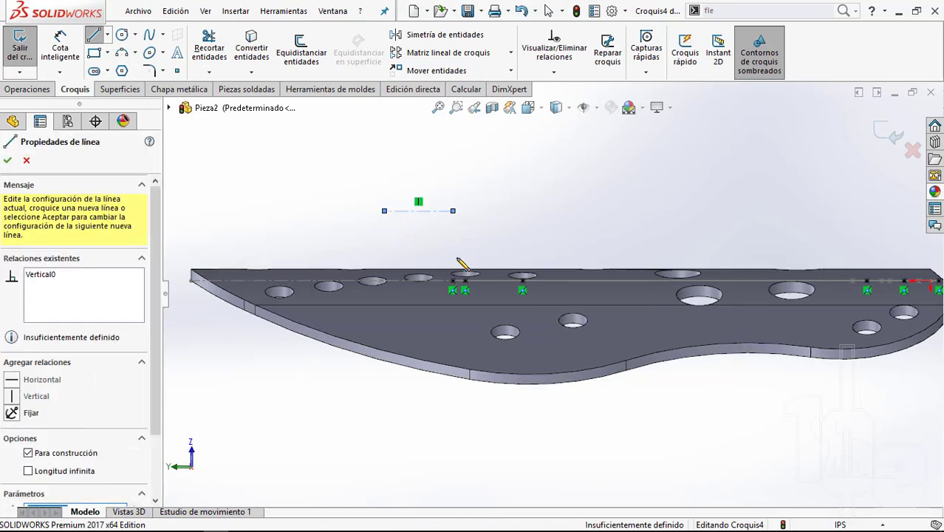
key(Escape)
Step: Try a vertical relation between the line's endpoint and the plate point, then undo it
scroll(454, 226, down, 1)
click(452, 209)
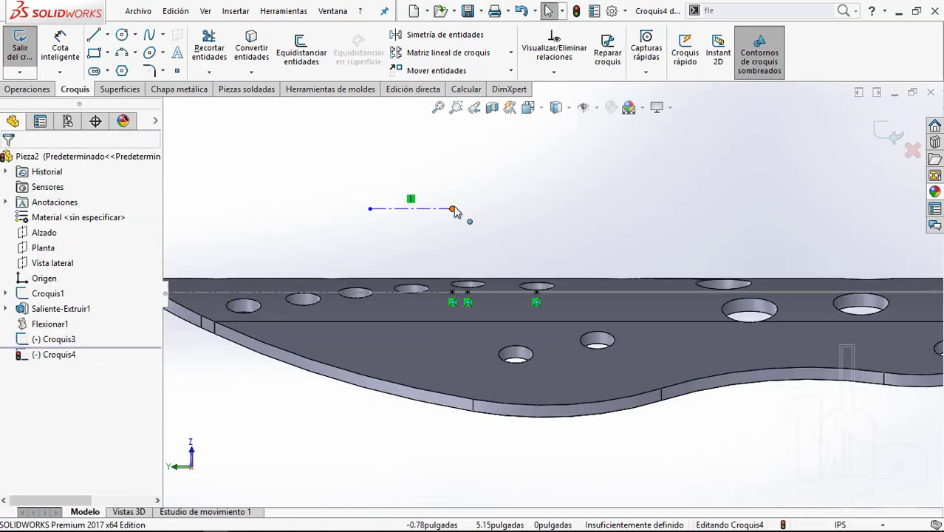
ctrl+click(452, 293)
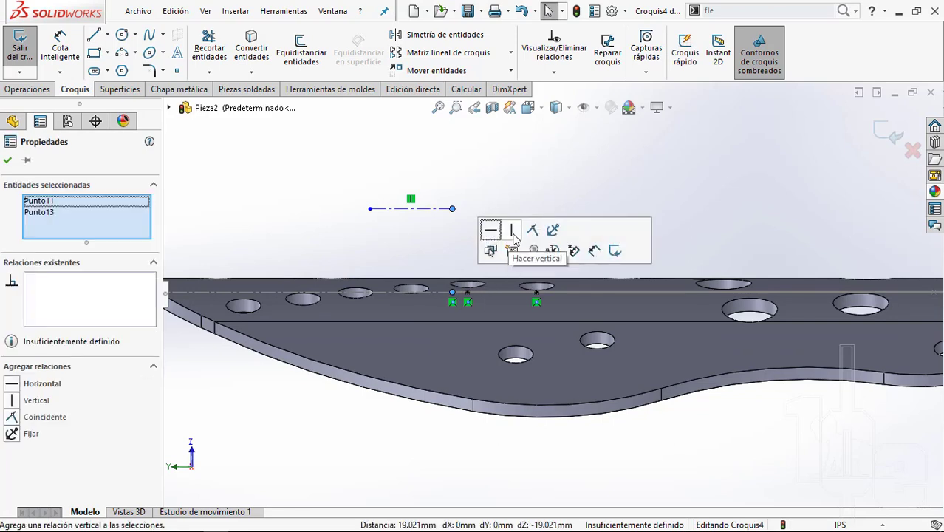
click(514, 231)
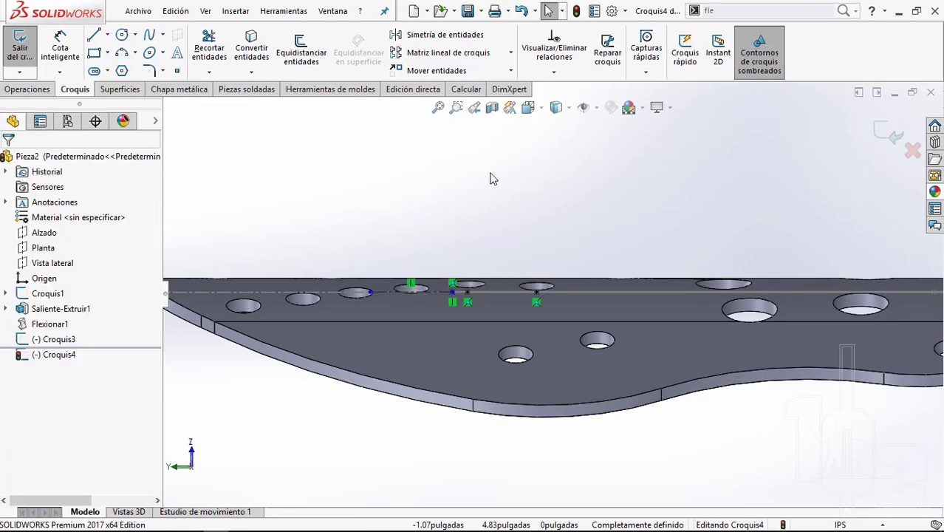
key(ctrl+z)
click(561, 231)
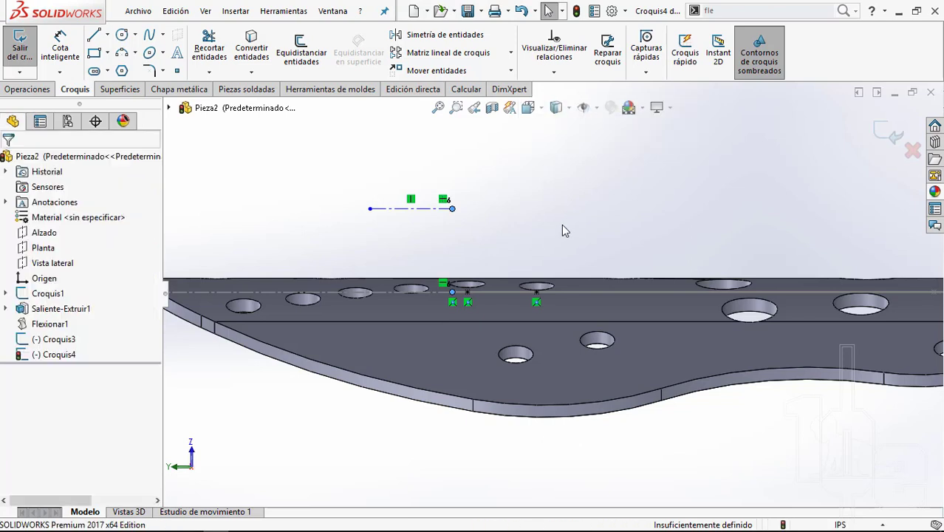
scroll(569, 266, up, 5)
scroll(595, 292, down, 3)
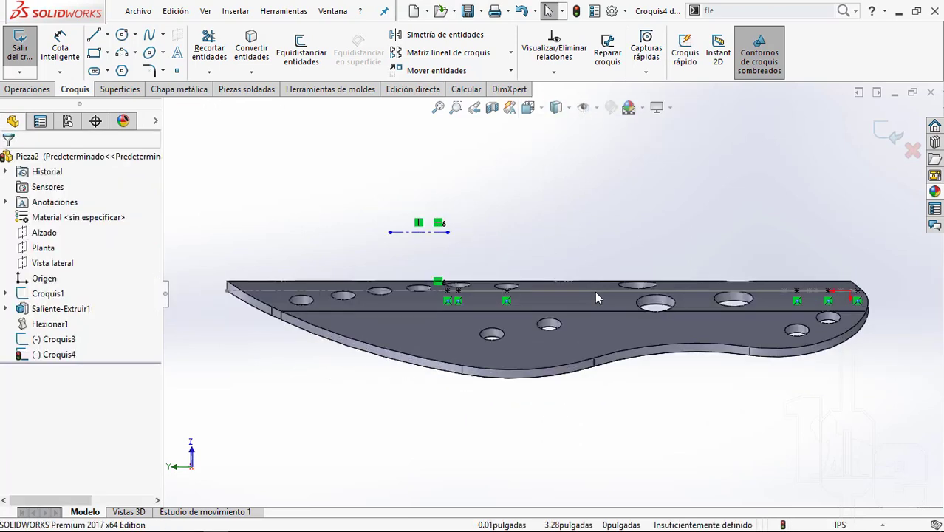
scroll(500, 248, down, 2)
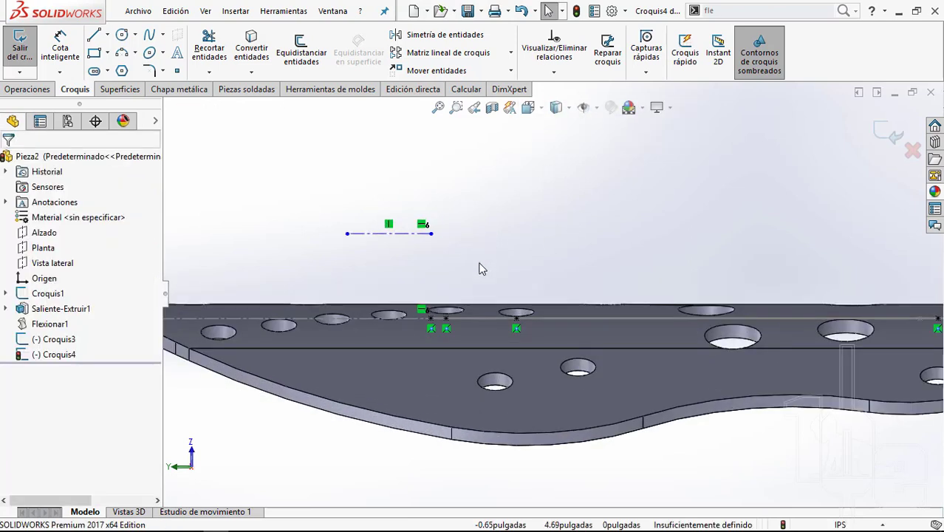
Step: Orbit to inspect the plate from above, then return to the side view with Ctrl+8
mouse_move(472, 236)
middle_down()
mouse_move(438, 395)
mouse_move(456, 346)
middle_up()
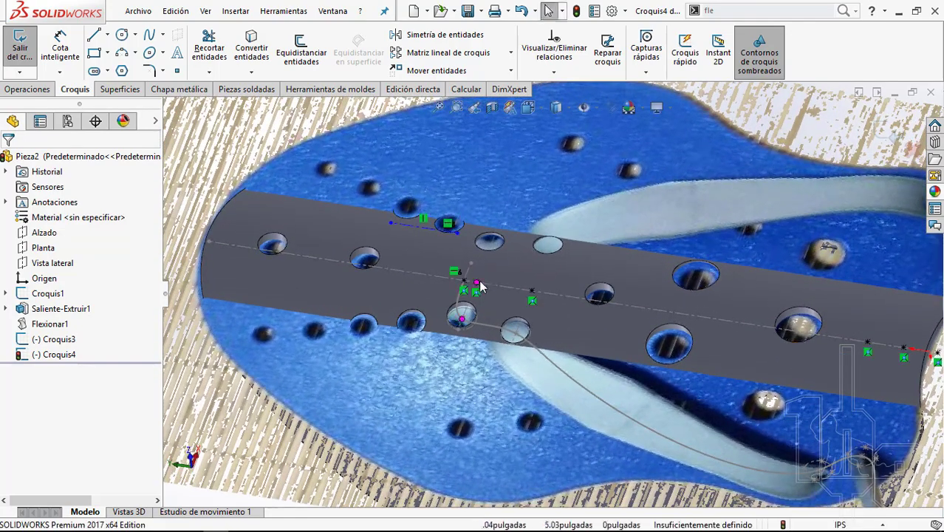
middle_drag(479, 285, 527, 338)
key(ctrl+8)
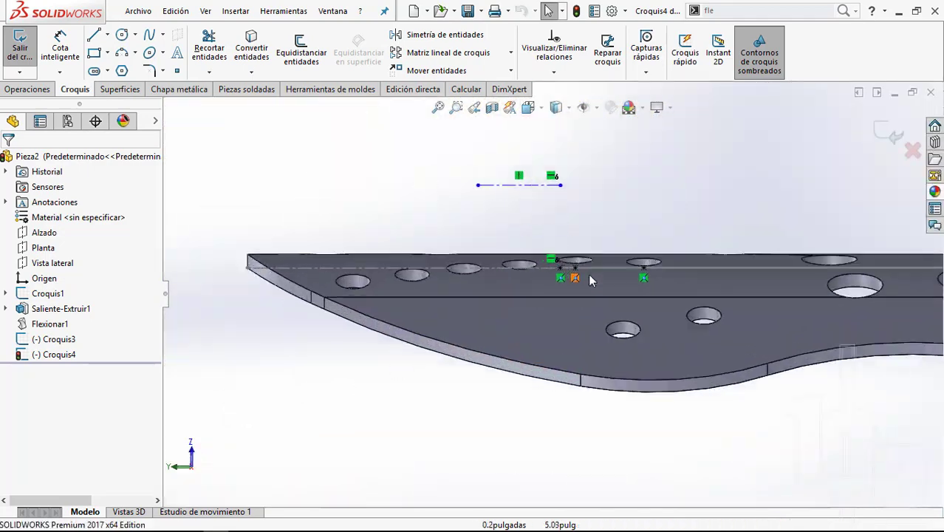
scroll(591, 280, up, 3)
scroll(591, 284, down, 3)
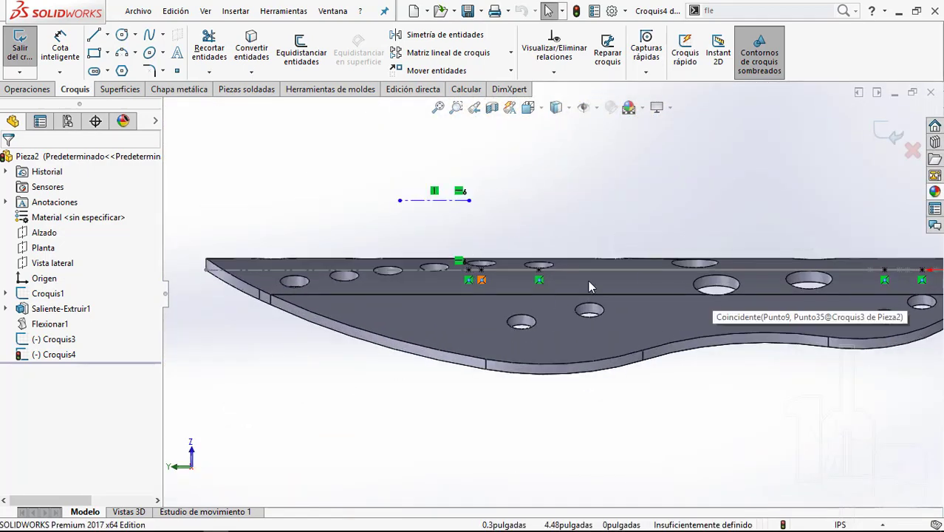
scroll(588, 280, up, 2)
scroll(792, 287, down, 2)
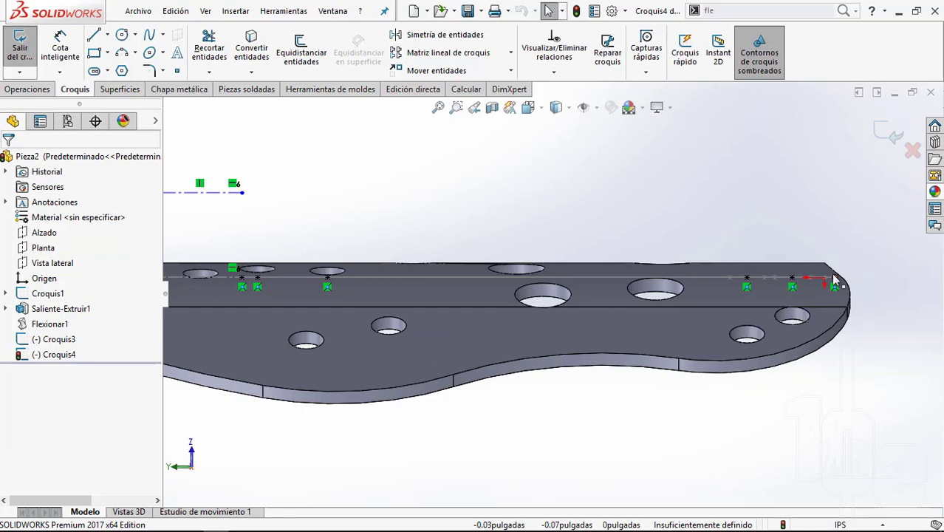
Step: Draw a construction line at the plate's right end, its endpoint horizontal with the plate's end point
click(107, 34)
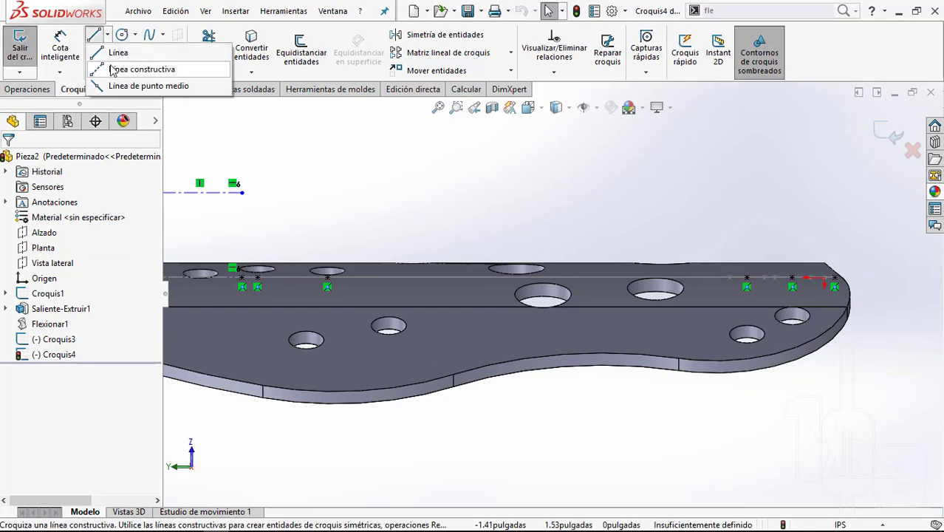
click(122, 66)
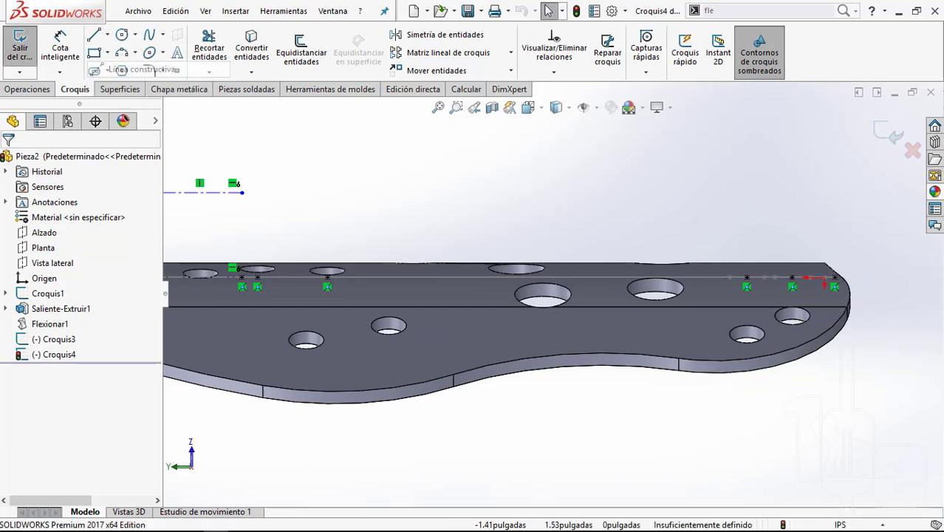
click(835, 172)
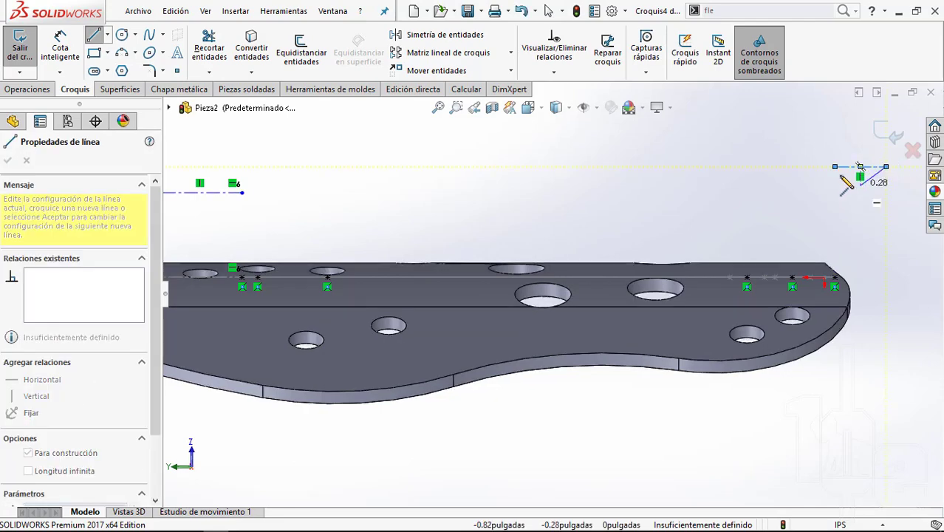
key(Escape)
click(834, 168)
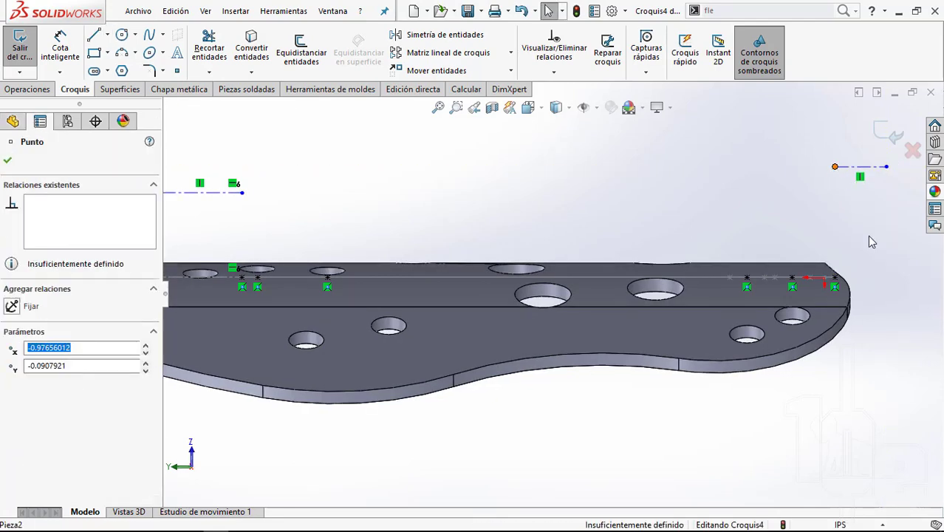
ctrl+click(835, 279)
click(780, 214)
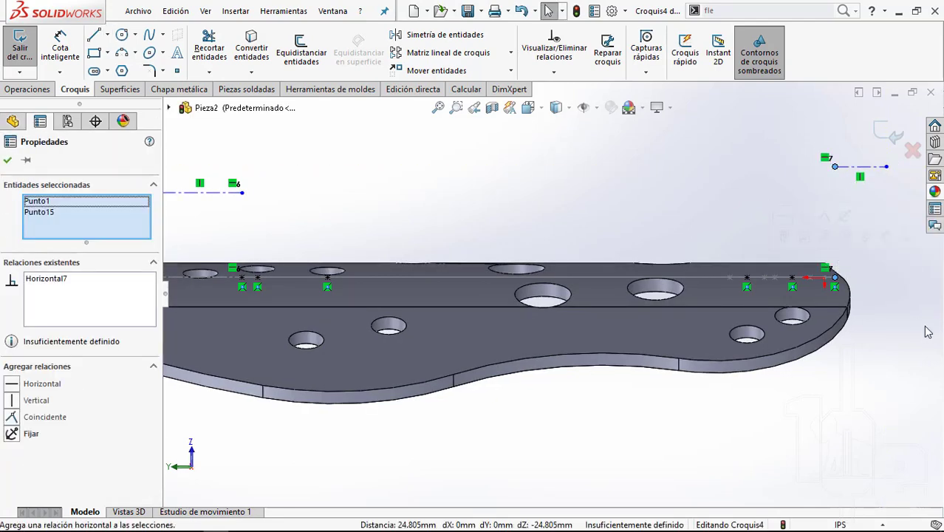
click(928, 331)
Step: Drag the left construction line's endpoint slightly lower
scroll(767, 271, down, 1)
scroll(767, 271, down, 1)
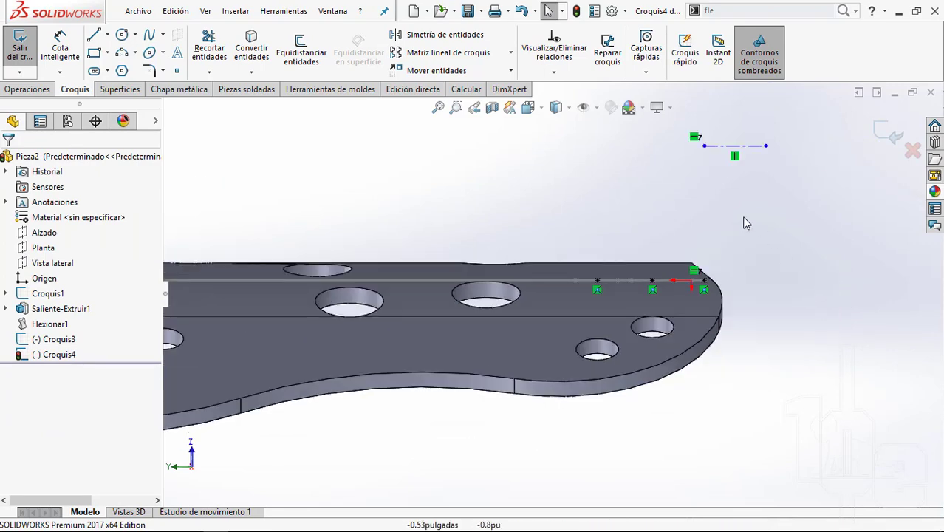
scroll(702, 153, up, 1)
click(678, 173)
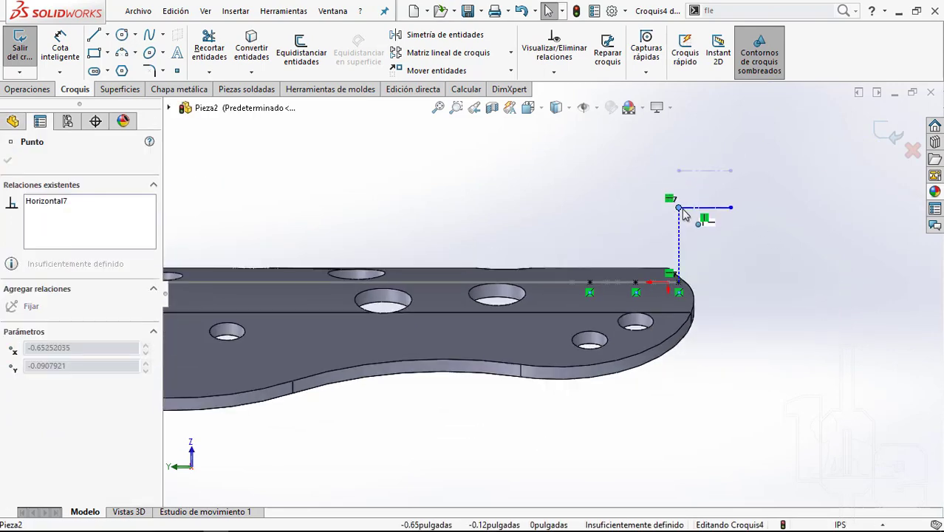
click(723, 269)
scroll(517, 301, up, 2)
scroll(517, 299, down, 2)
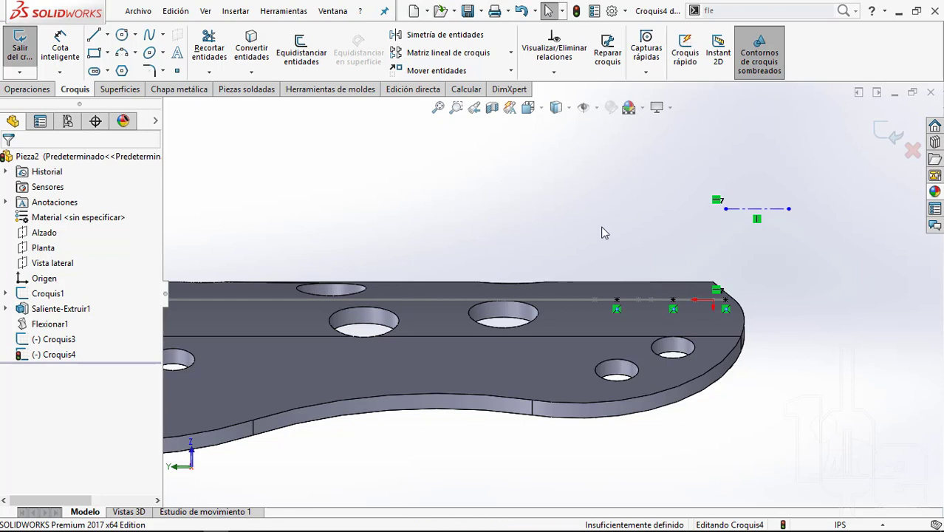
scroll(312, 257, up, 3)
scroll(739, 303, up, 1)
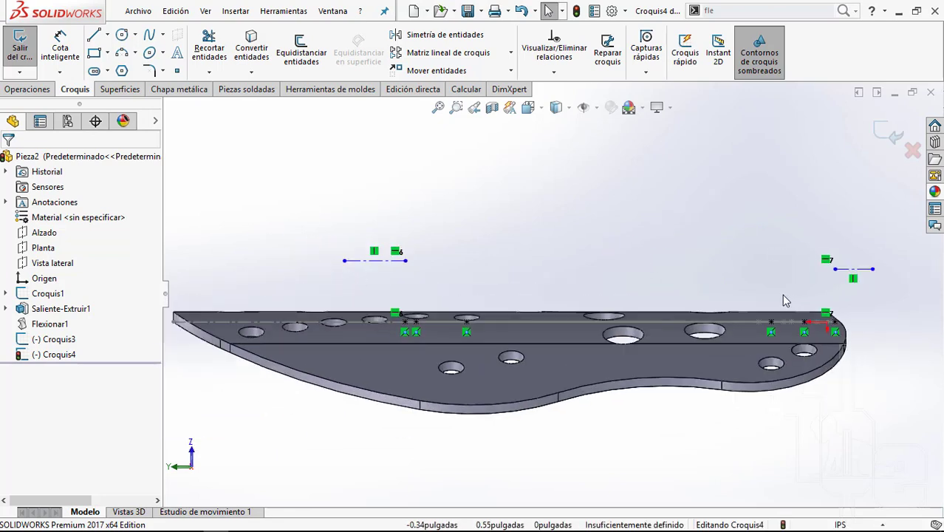
scroll(784, 300, down, 1)
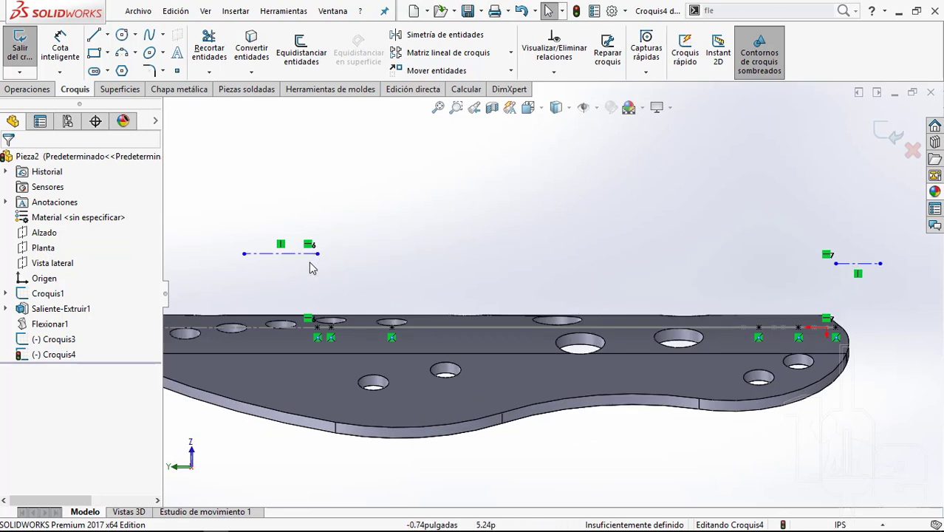
mouse_move(318, 254)
mouse_down()
mouse_move(319, 274)
mouse_move(318, 256)
mouse_up()
click(523, 264)
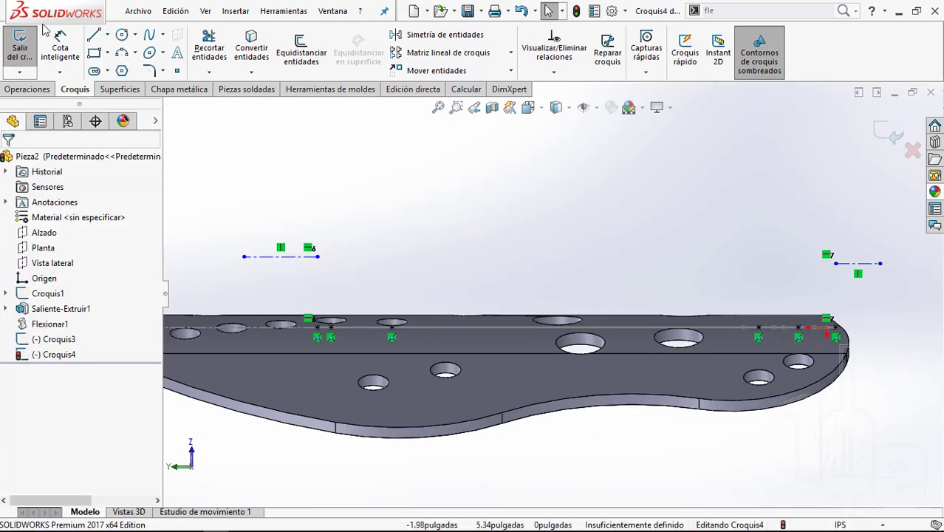
click(151, 35)
scroll(340, 295, down, 2)
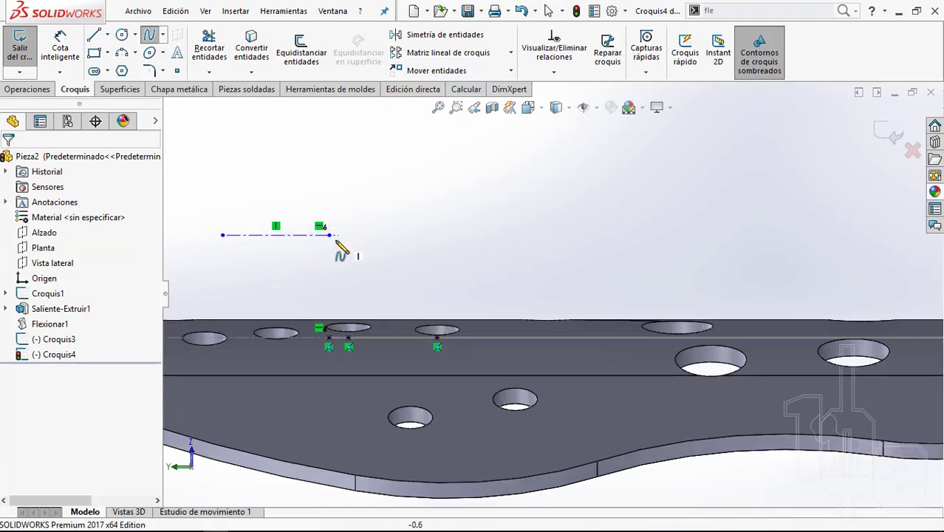
Step: Start a spline at the left construction line's end and drop it onto the plate's top edge
click(330, 235)
click(337, 328)
scroll(337, 329, down, 3)
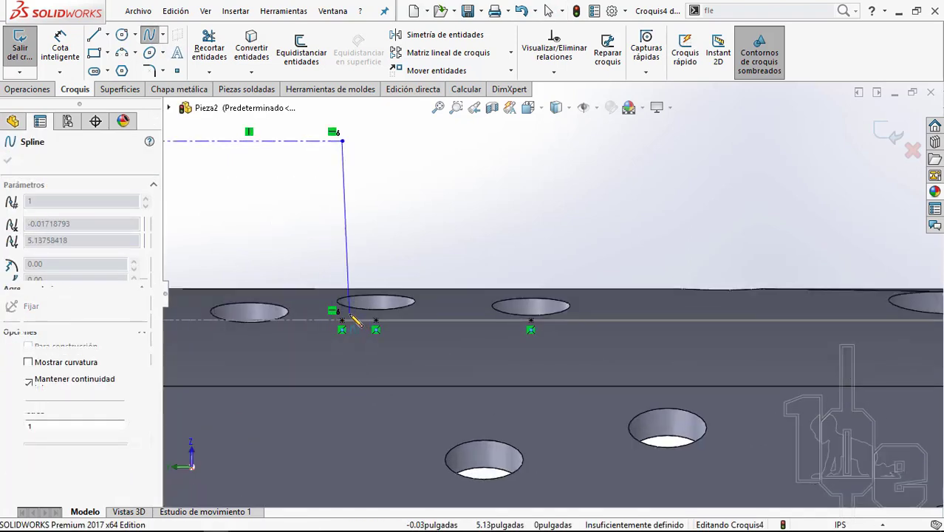
double_click(342, 321)
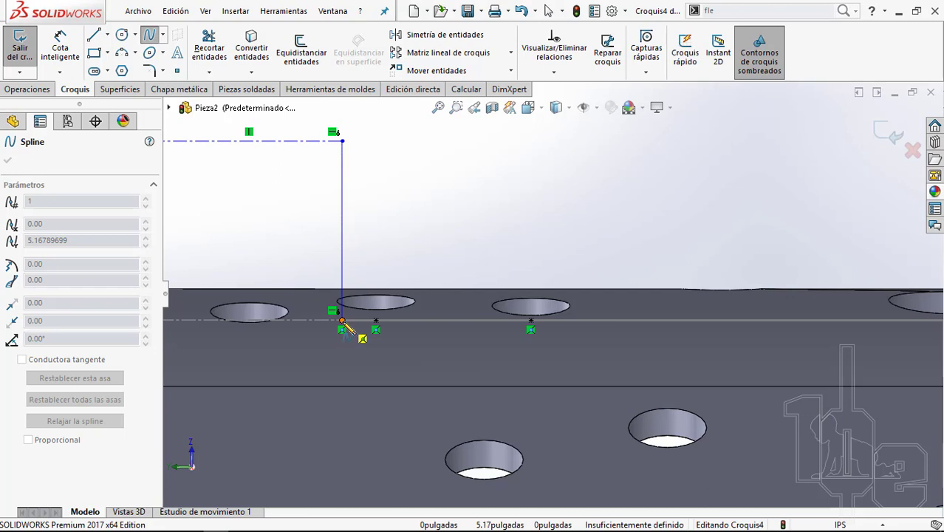
drag(349, 315, 342, 320)
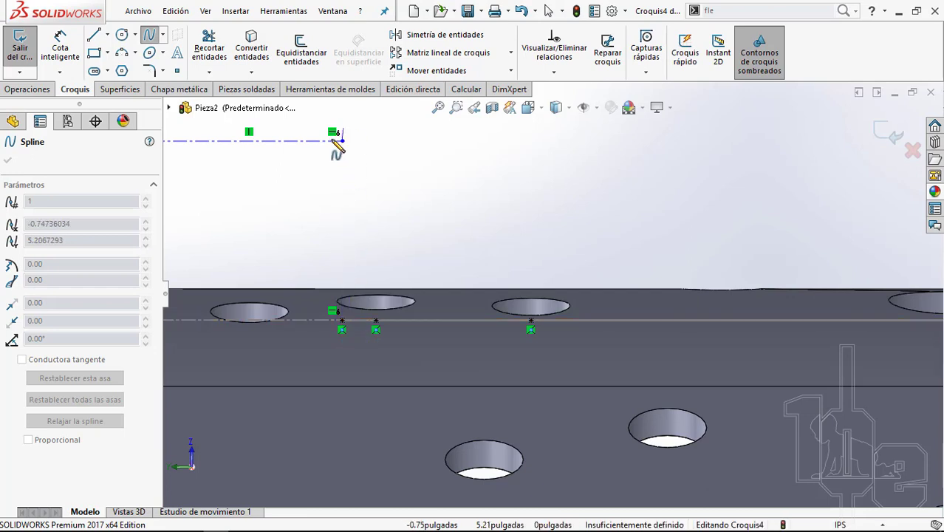
Step: Continue the spline along the plate's top edge and end it at the right line's endpoint
click(377, 323)
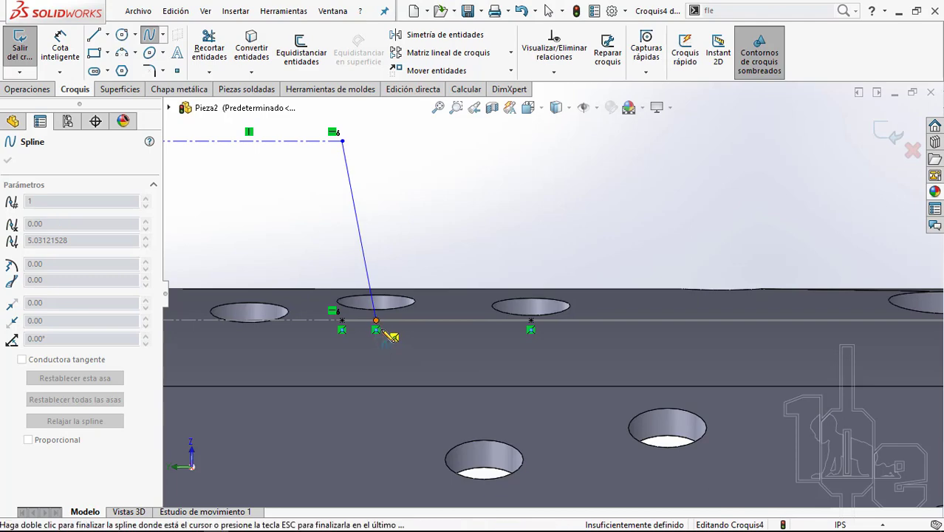
click(532, 323)
scroll(660, 263, up, 5)
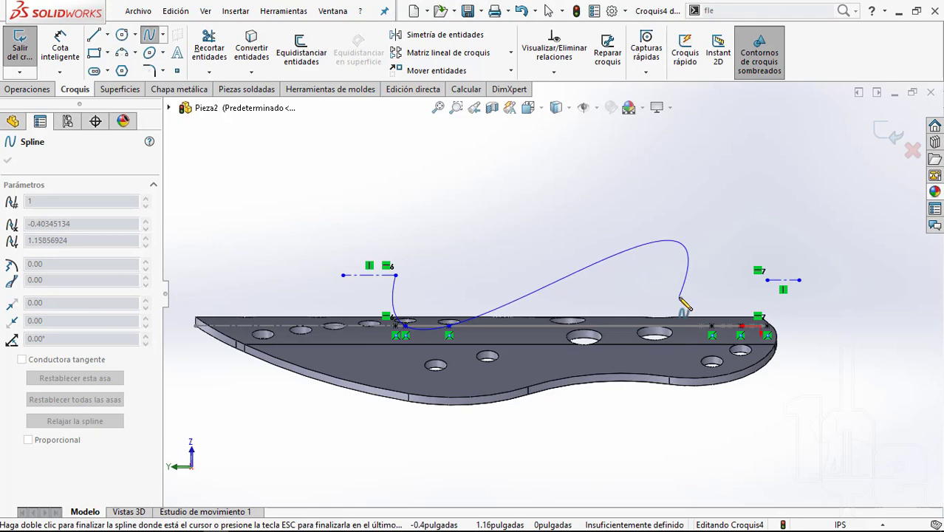
scroll(498, 278, up, 3)
scroll(608, 289, down, 4)
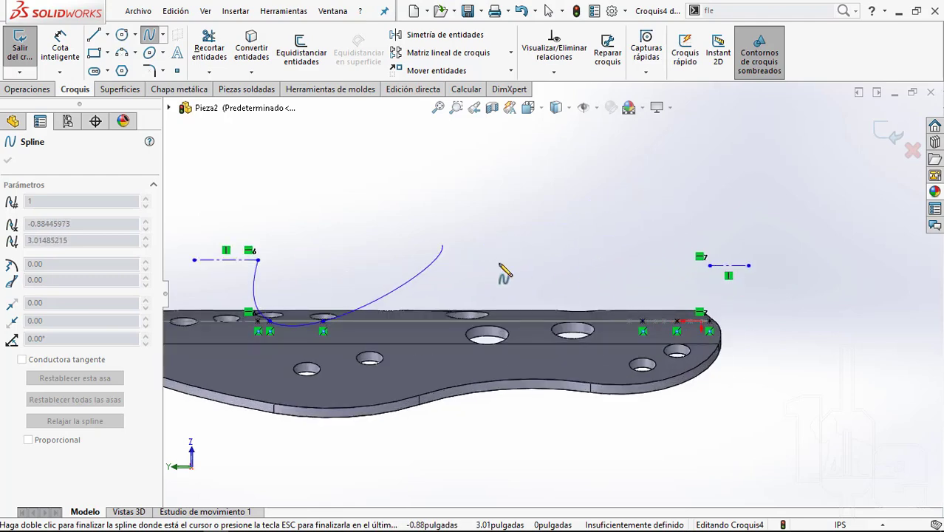
scroll(590, 309, down, 2)
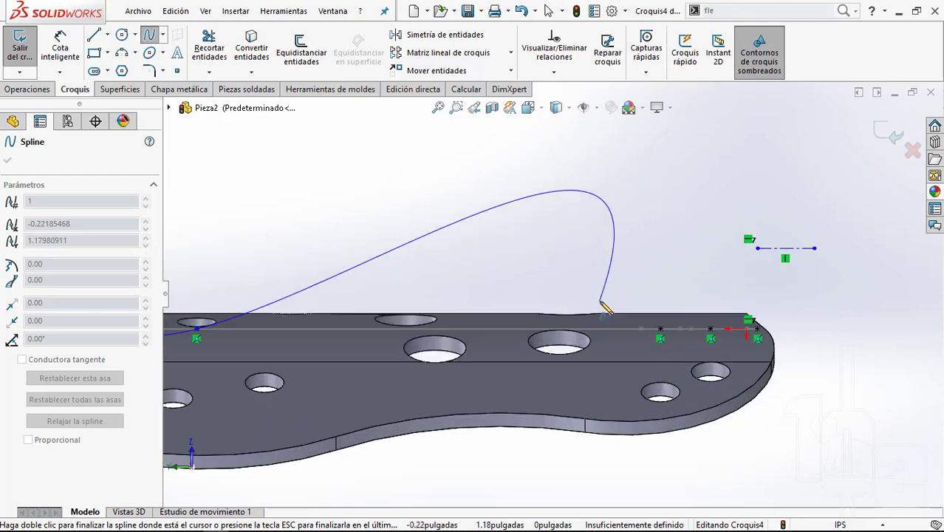
scroll(662, 331, down, 2)
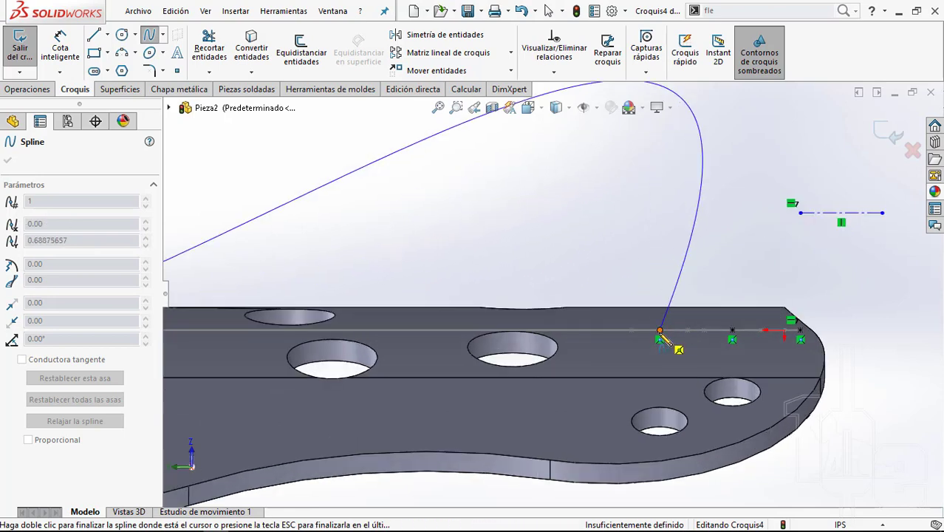
click(660, 331)
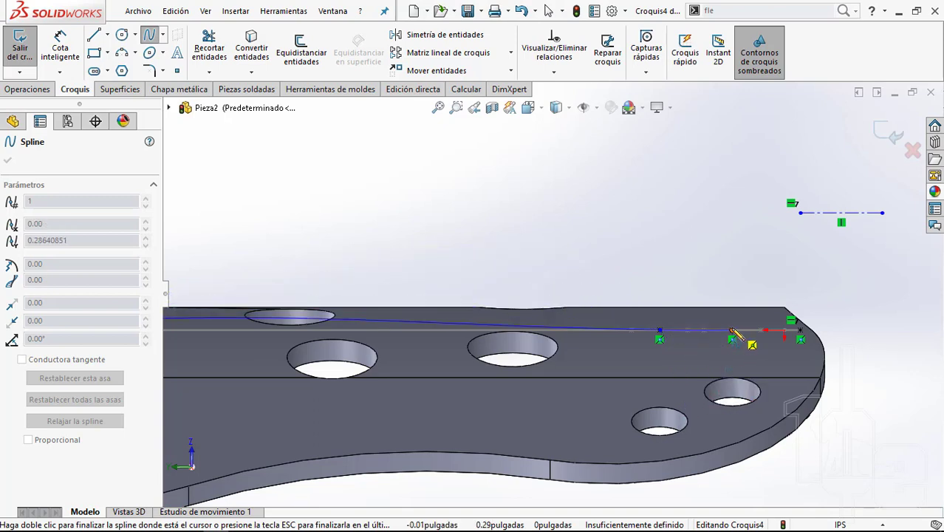
click(734, 331)
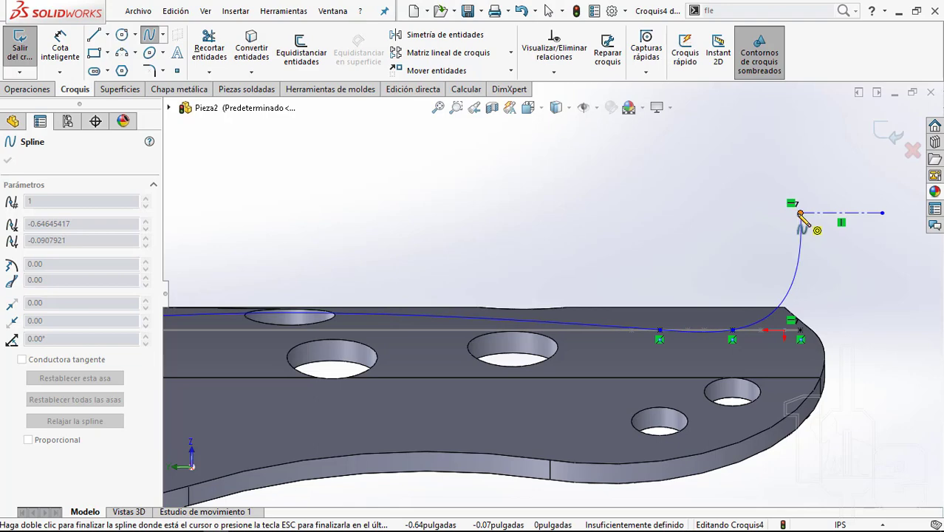
click(801, 214)
right_click(835, 136)
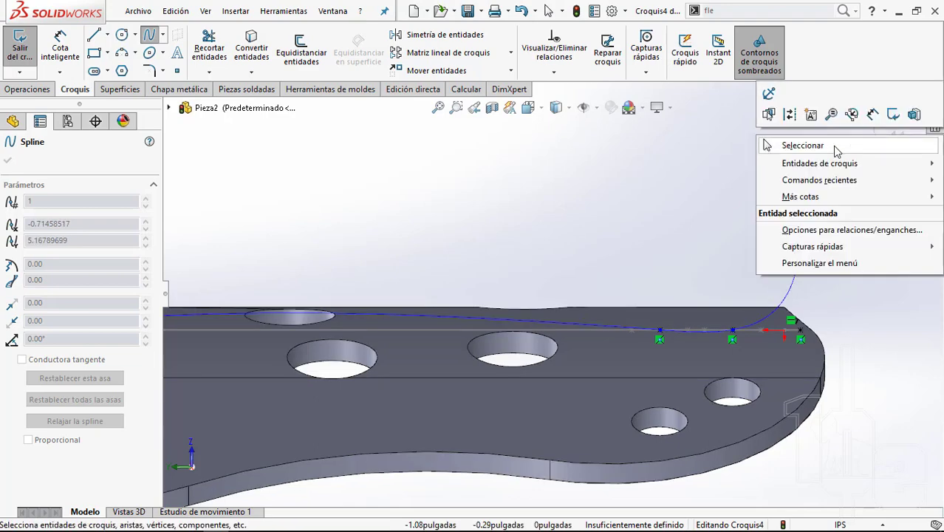
click(837, 145)
Step: Reshape the spline's right end and make it tangent to the right construction line
scroll(798, 251, down, 2)
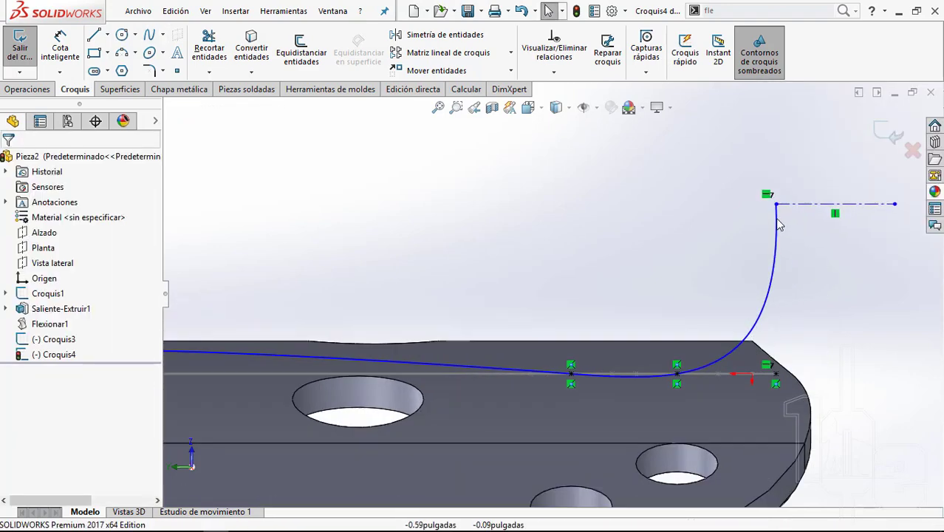
click(779, 265)
drag(780, 274, 698, 215)
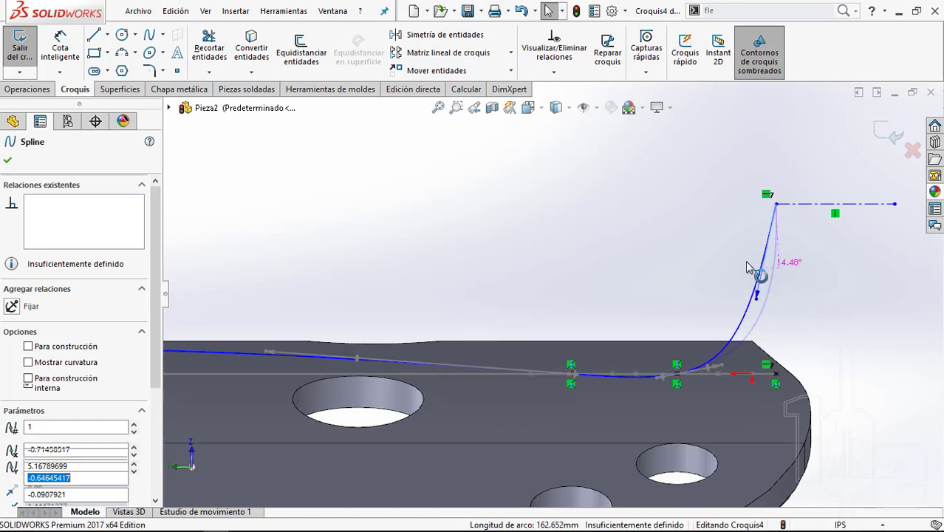
drag(695, 212, 695, 213)
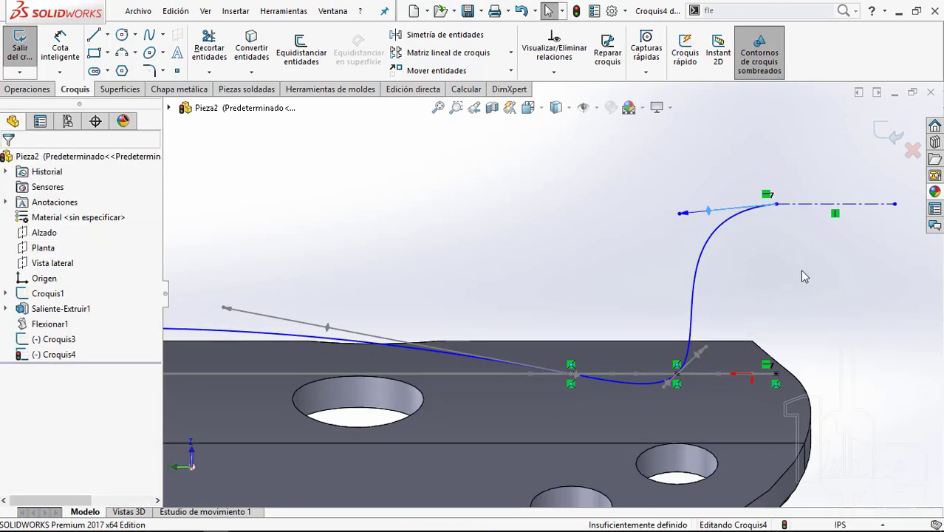
scroll(778, 237, down, 2)
click(704, 243)
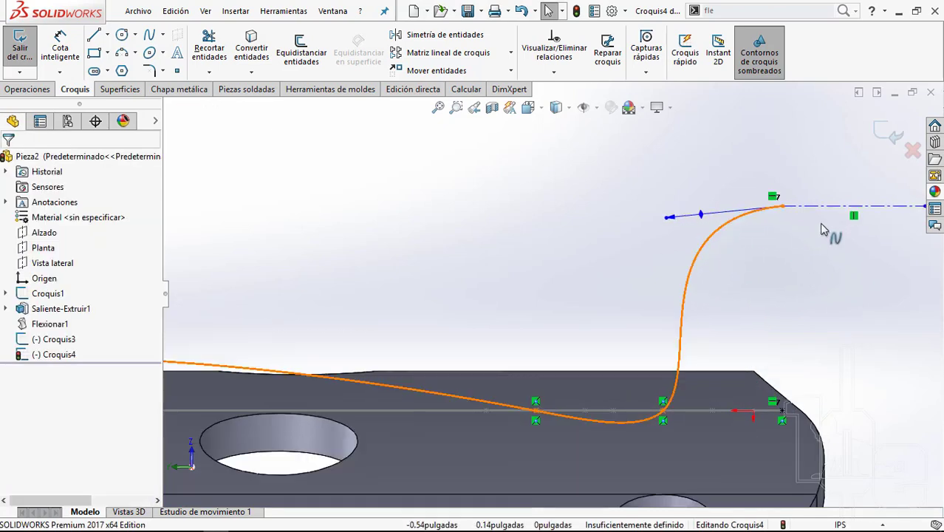
ctrl+click(818, 205)
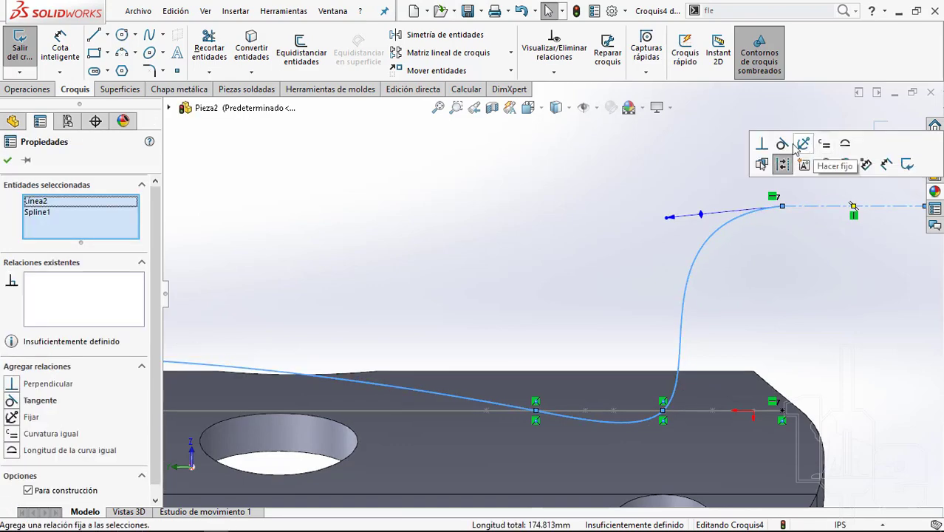
click(781, 148)
click(827, 303)
scroll(828, 303, up, 3)
scroll(442, 289, up, 2)
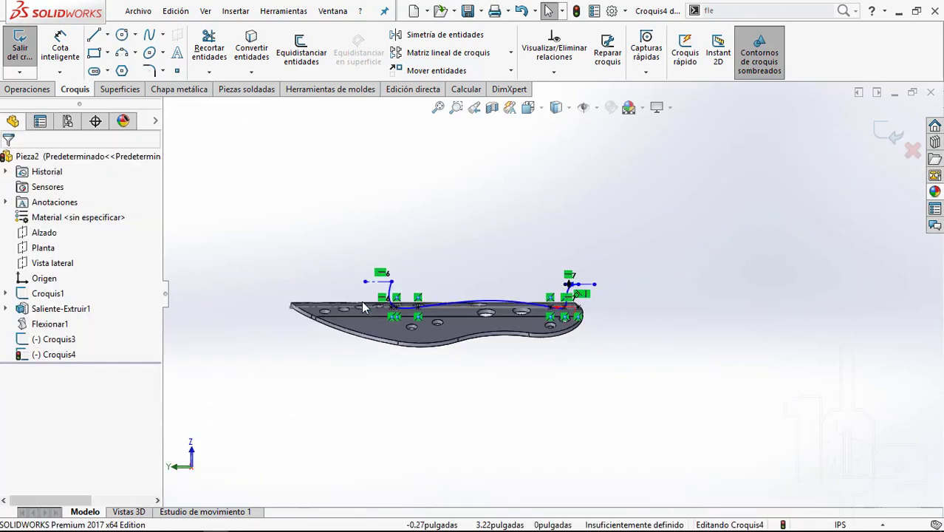
scroll(361, 300, down, 2)
scroll(476, 276, down, 5)
Step: Turn the spline's left end horizontal and make it tangent to the left construction line
click(519, 268)
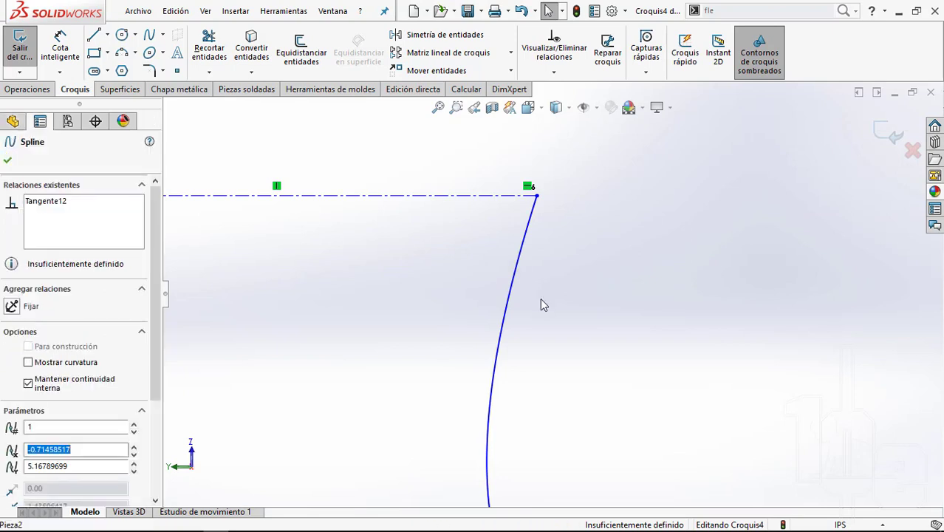
scroll(542, 301, up, 2)
click(511, 343)
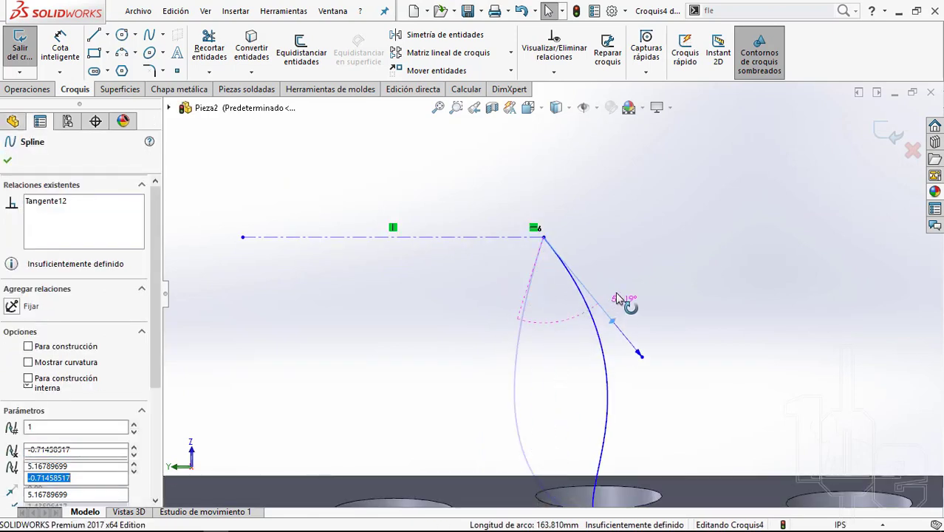
drag(619, 297, 635, 215)
click(624, 264)
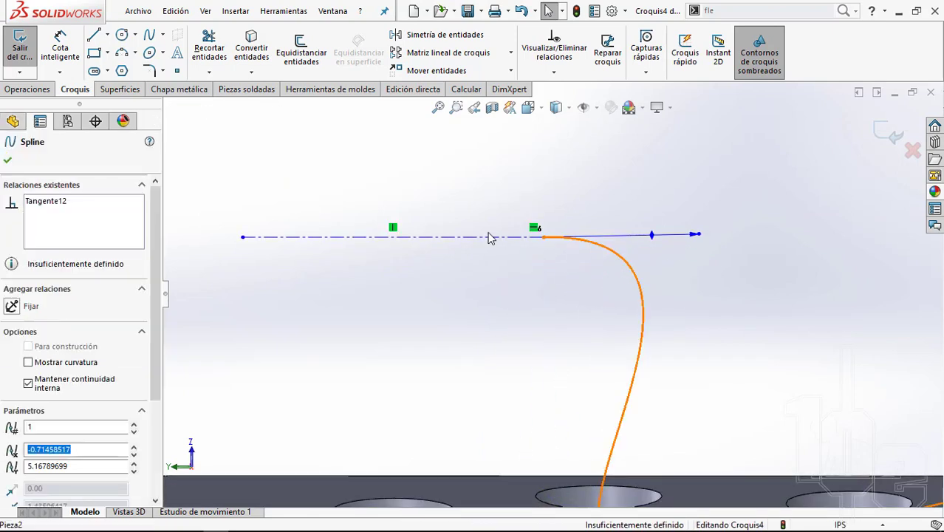
ctrl+click(561, 241)
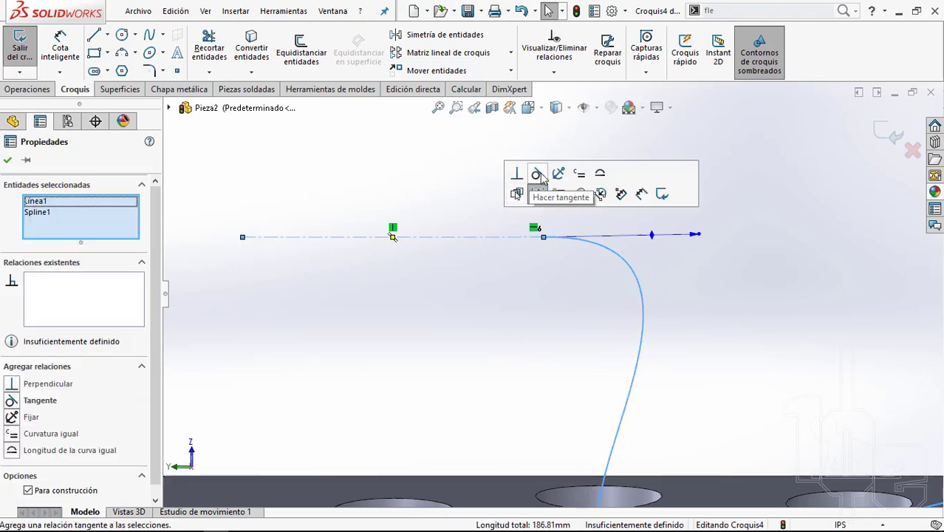
click(540, 177)
click(515, 319)
scroll(631, 403, up, 5)
scroll(631, 403, down, 4)
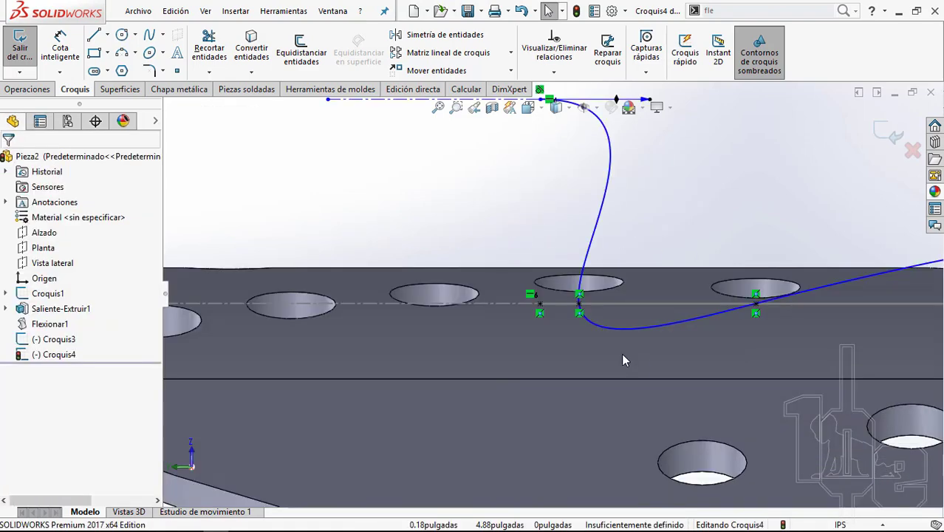
click(654, 326)
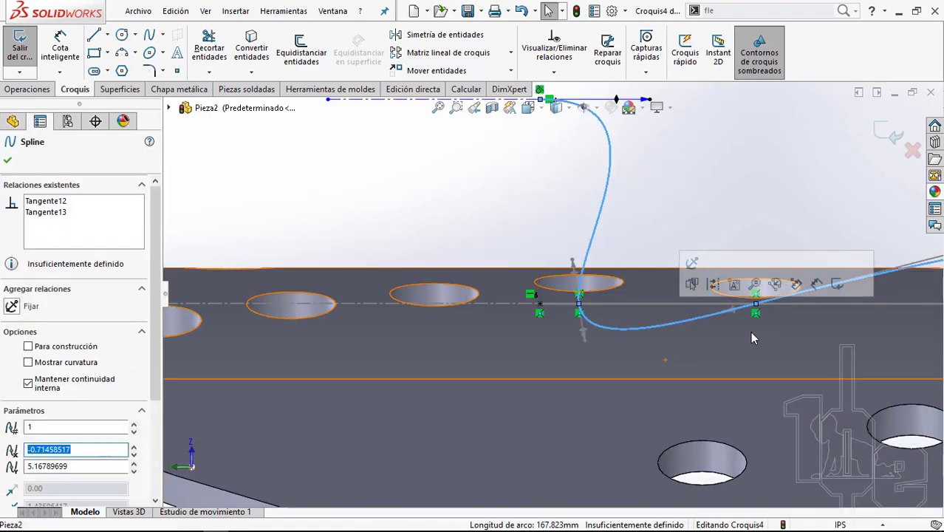
Step: Move two points of the Croquis4 spline's first dip and shorten a tangent handle
drag(724, 312, 713, 348)
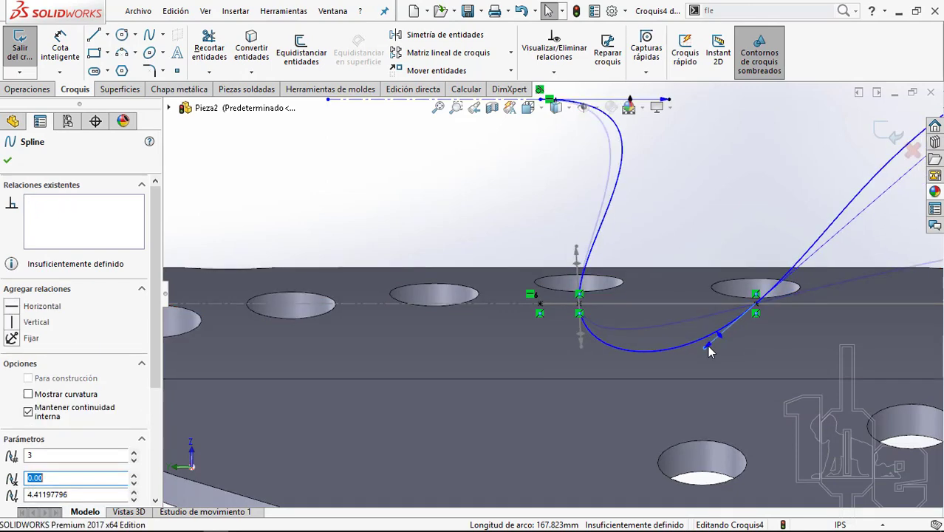
scroll(687, 337, up, 2)
scroll(720, 273, up, 3)
scroll(721, 274, down, 2)
scroll(720, 273, down, 2)
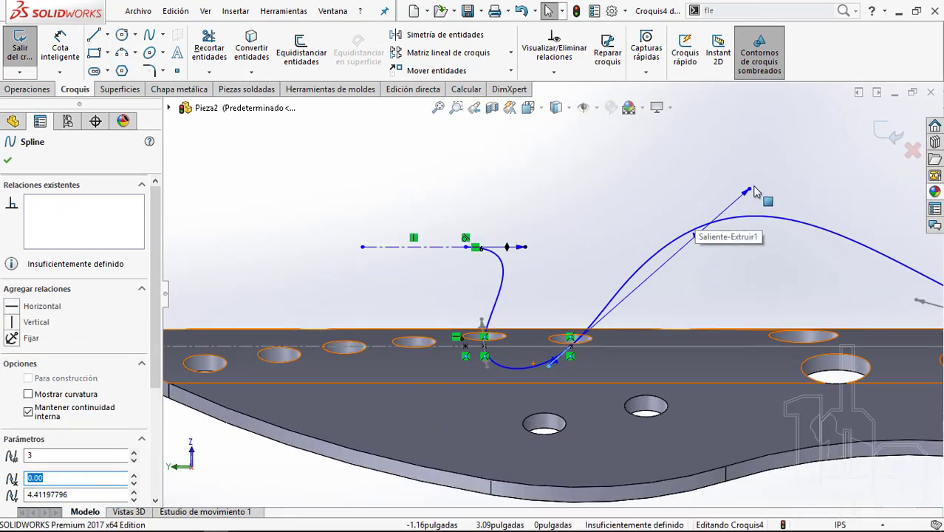
drag(710, 222, 654, 264)
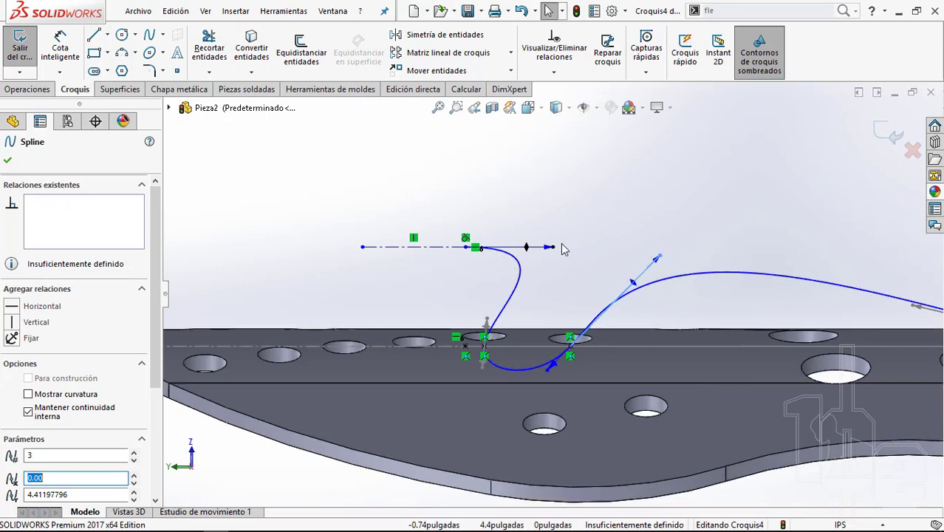
drag(543, 249, 504, 249)
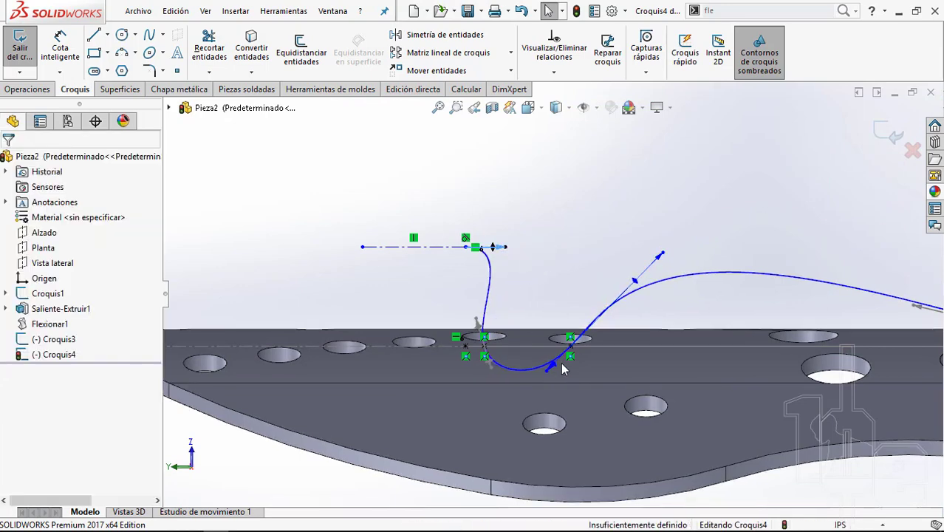
scroll(561, 362, down, 2)
Step: Adjust the lower and upper tangent directions to round out the first U-bend
click(436, 351)
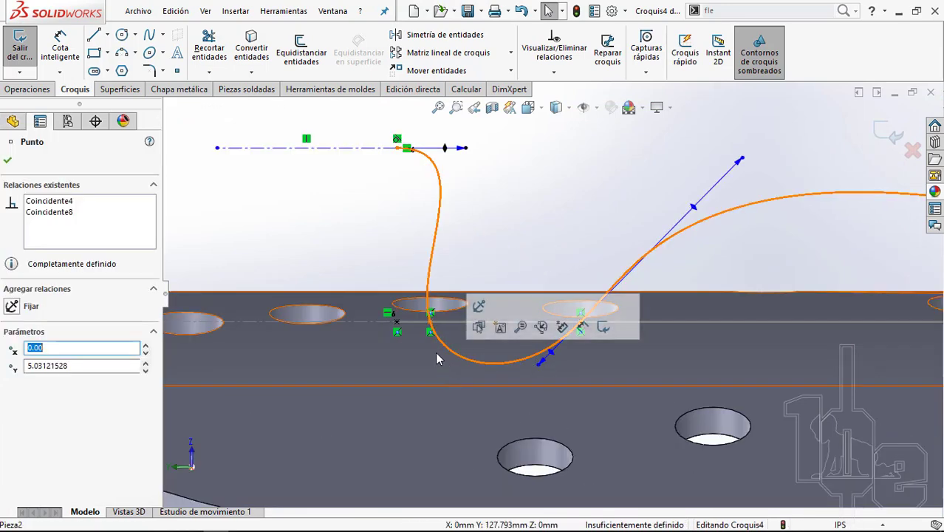
click(477, 244)
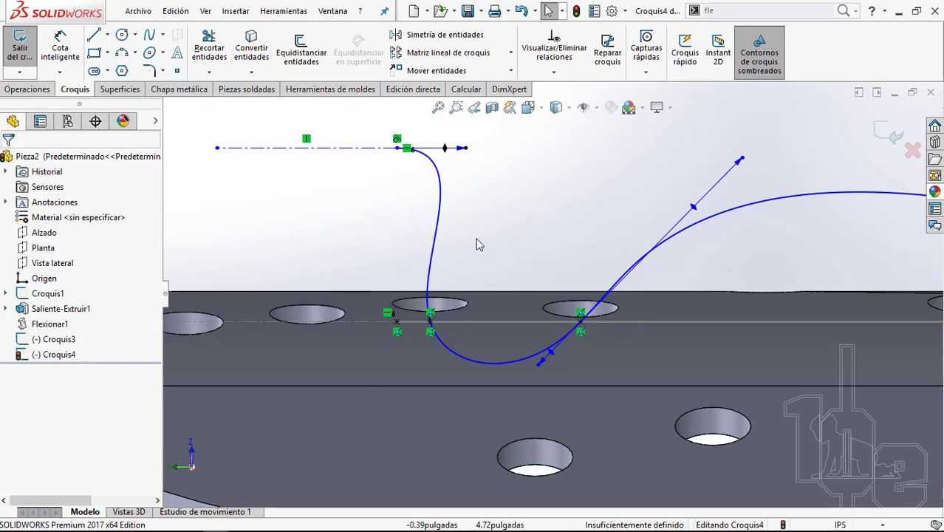
click(432, 252)
scroll(421, 281, down, 1)
mouse_move(447, 371)
mouse_down()
mouse_move(462, 398)
mouse_move(453, 390)
mouse_up()
scroll(634, 281, up, 2)
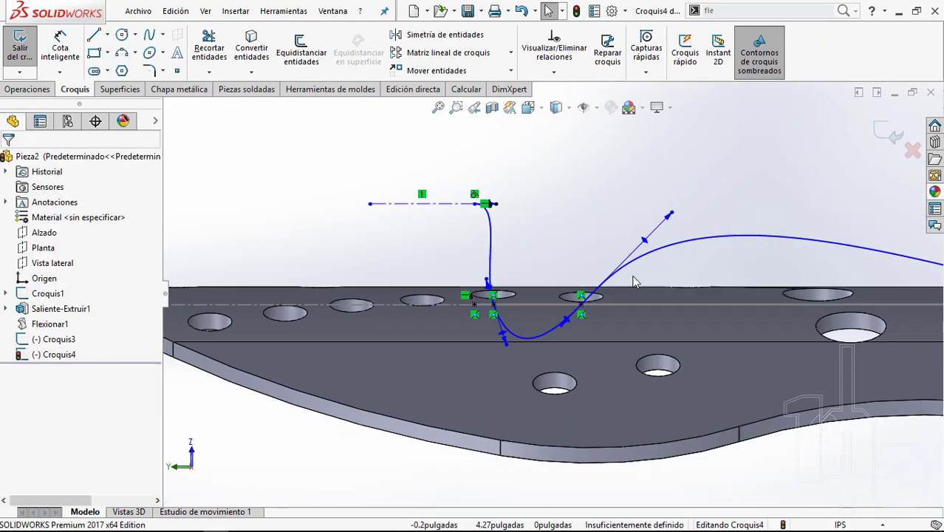
scroll(664, 229, down, 2)
drag(648, 197, 580, 214)
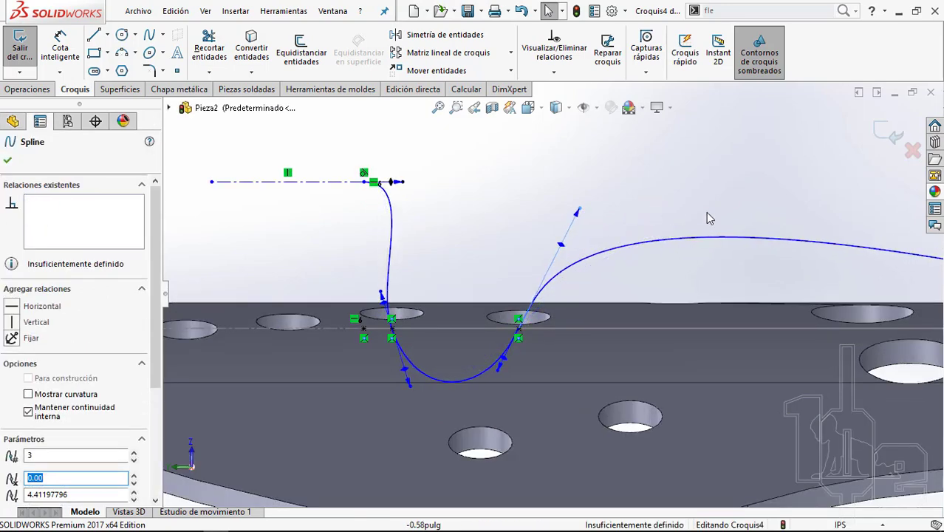
middle_drag(707, 218, 711, 288)
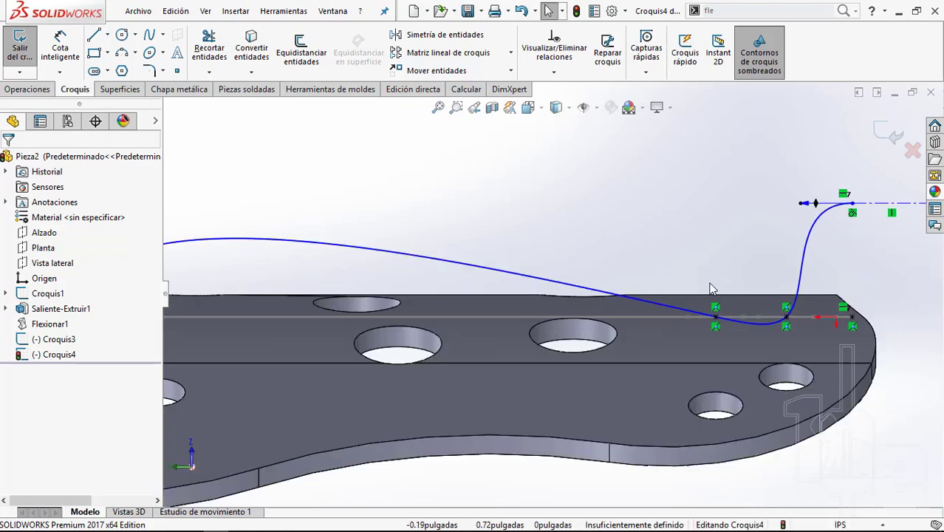
Step: Steepen the tangents at the second dip's point near the plate edge, deepening the U-bend
click(651, 306)
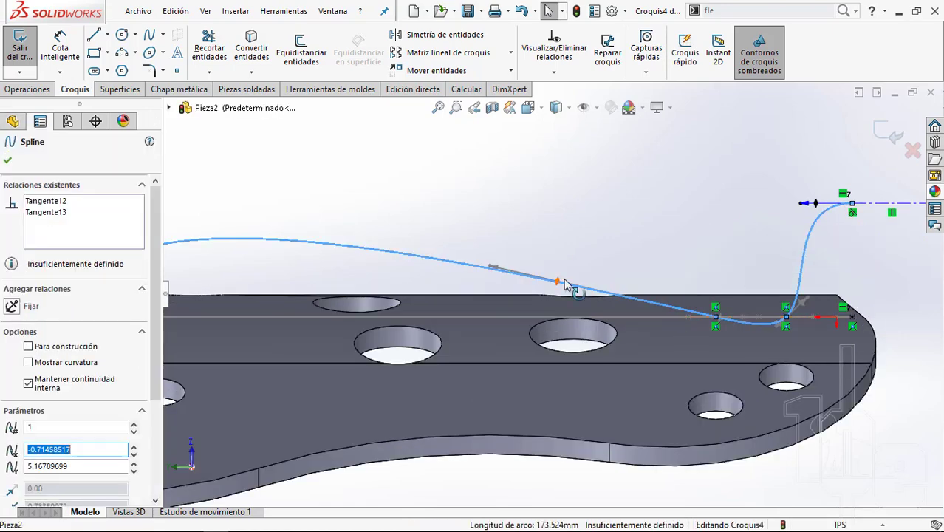
click(613, 293)
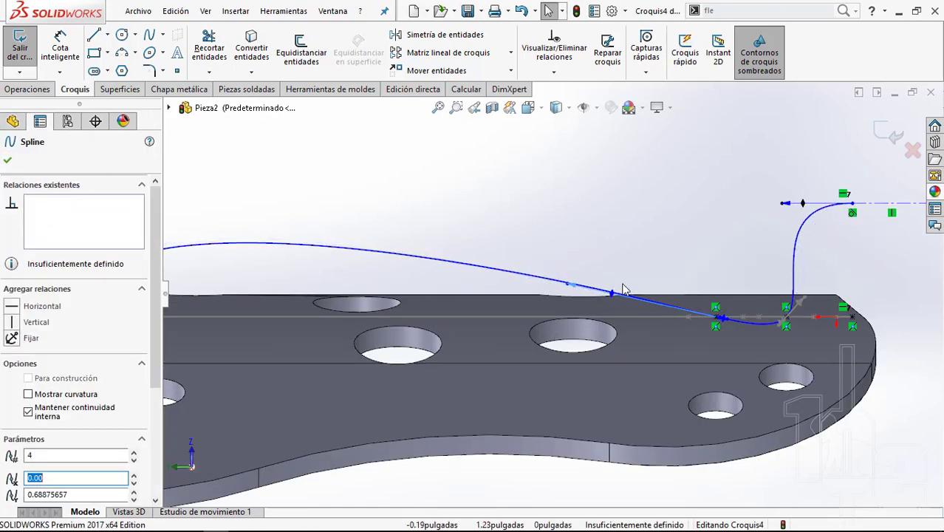
drag(613, 294, 621, 270)
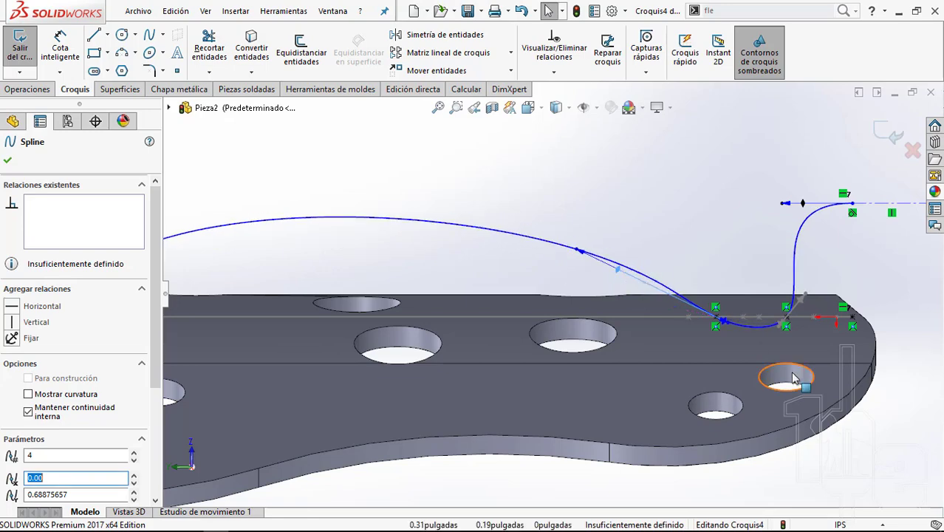
scroll(728, 325, down, 5)
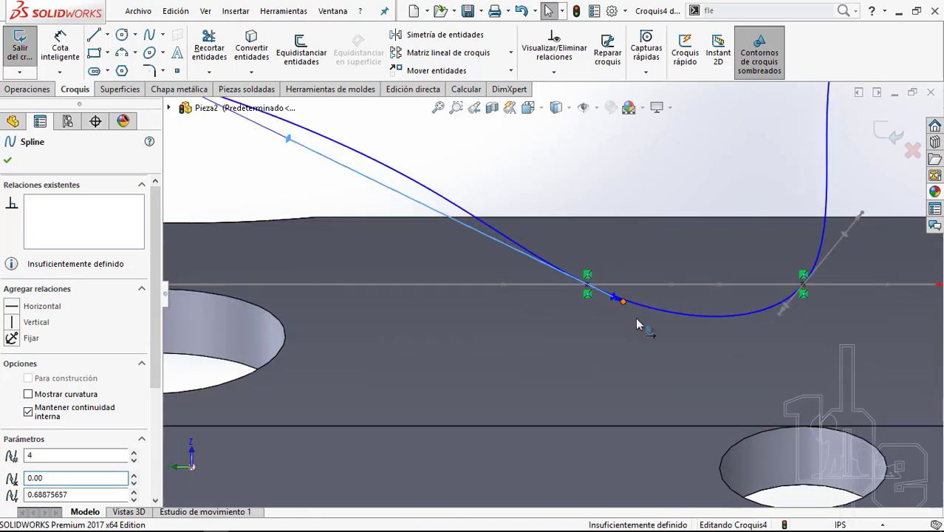
drag(629, 309, 634, 369)
scroll(659, 353, up, 2)
scroll(660, 353, up, 3)
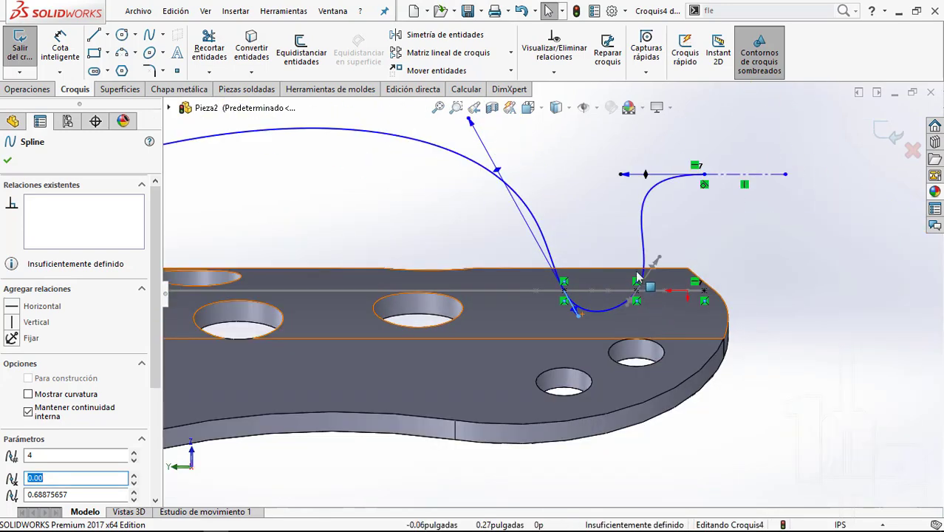
scroll(650, 181, down, 1)
scroll(555, 238, down, 2)
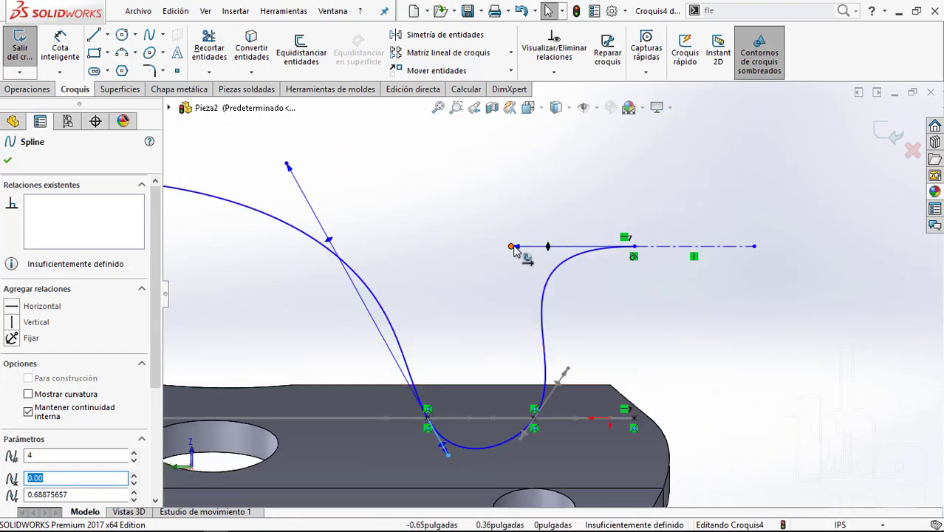
Step: Shorten the upper end's tangent and pull the right tangent down to even out the dip
drag(511, 246, 569, 257)
middle_drag(597, 356, 584, 347)
scroll(578, 341, down, 3)
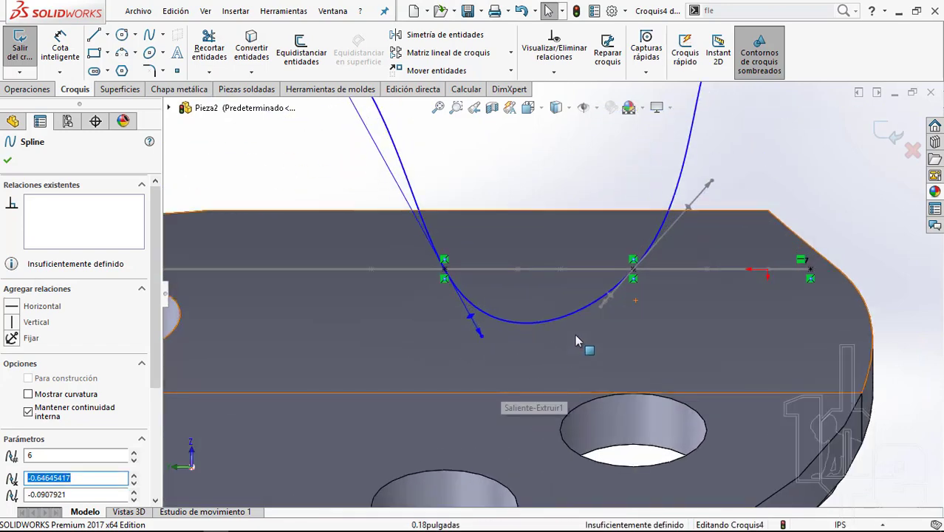
scroll(562, 327, down, 1)
scroll(577, 310, down, 1)
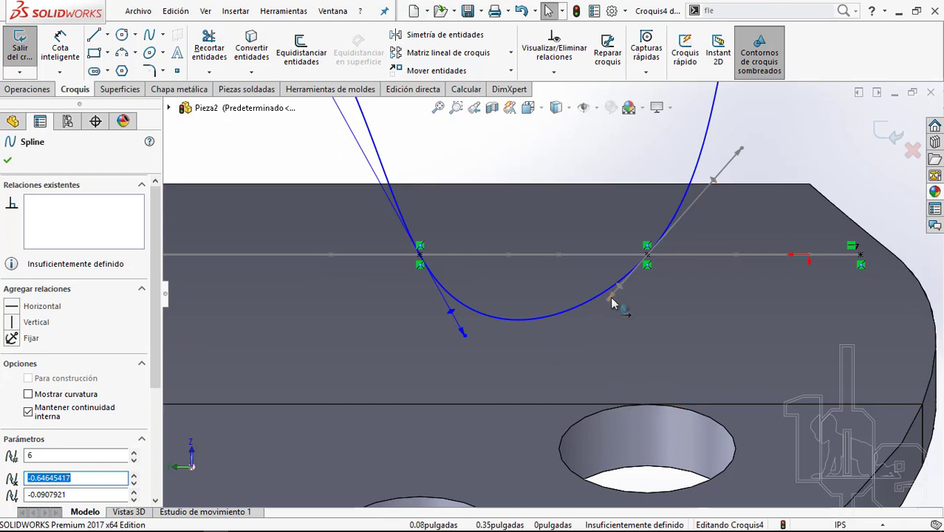
drag(607, 300, 607, 383)
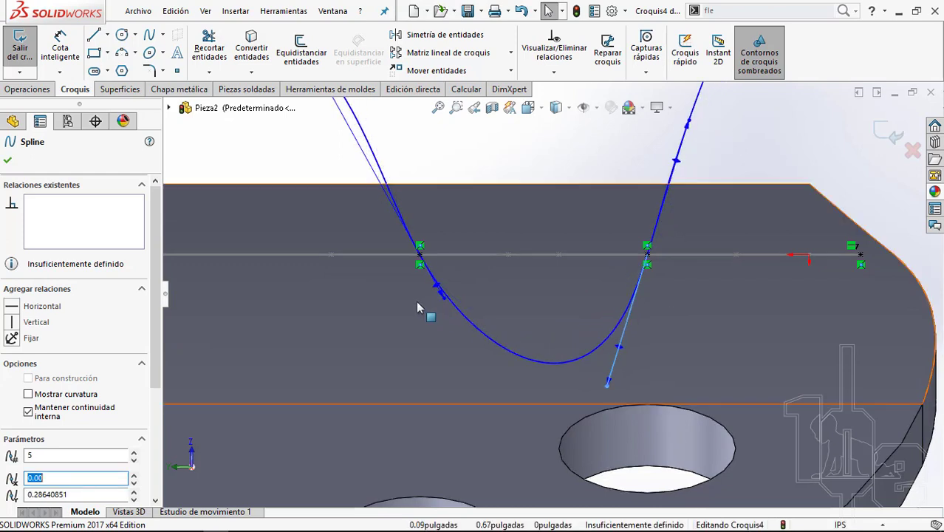
drag(446, 306, 447, 325)
middle_drag(447, 327, 547, 333)
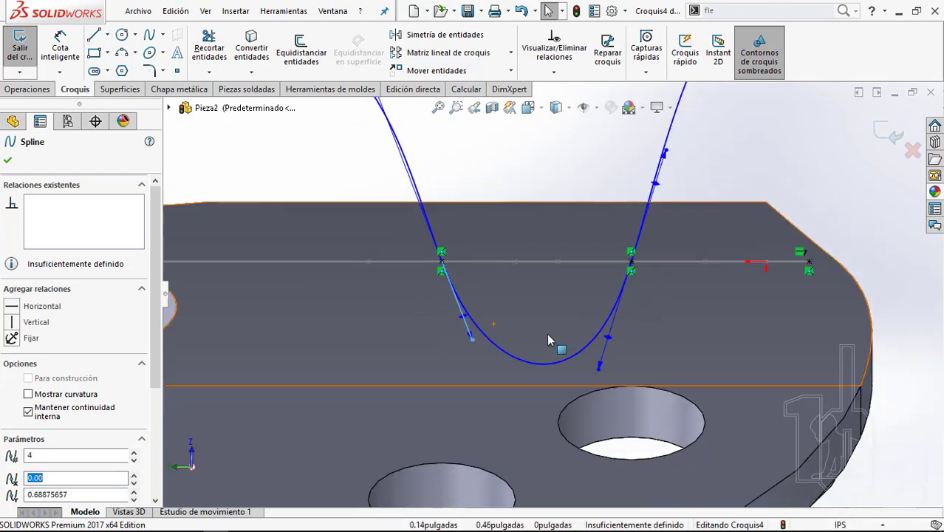
click(549, 204)
Step: Lower the bend's left side and tangent, then view the sketch Normal To
scroll(550, 208, up, 2)
scroll(600, 319, down, 3)
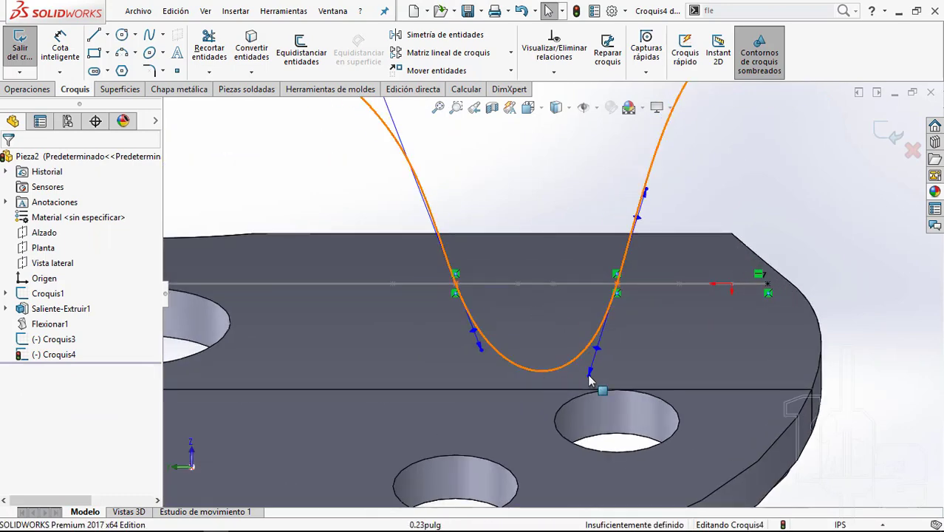
scroll(546, 325, up, 5)
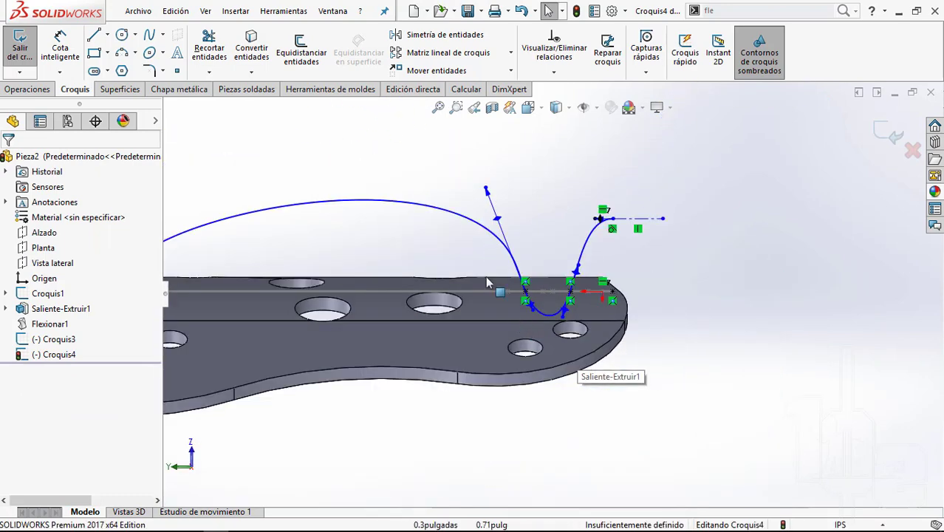
scroll(484, 231, down, 2)
drag(495, 182, 522, 262)
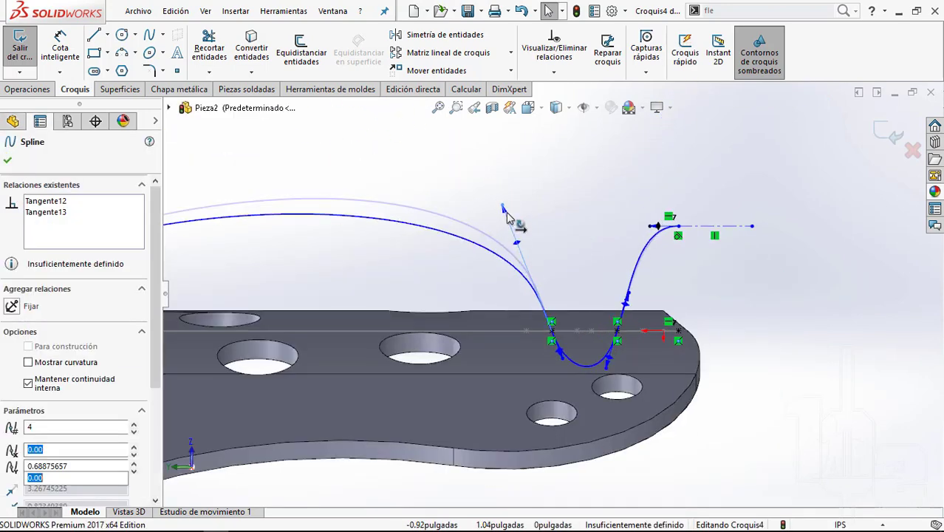
scroll(545, 369, down, 3)
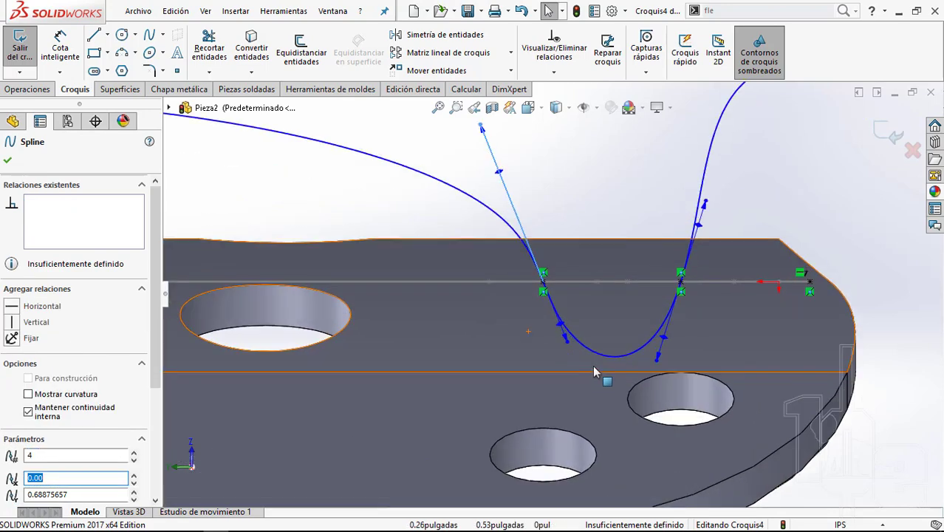
key(Escape)
scroll(534, 312, down, 2)
drag(551, 330, 558, 339)
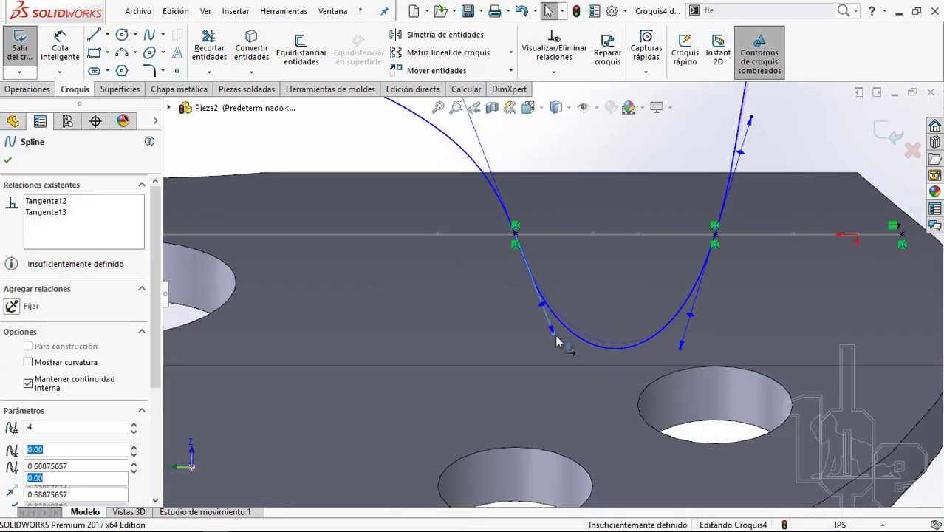
key(Escape)
scroll(546, 280, up, 3)
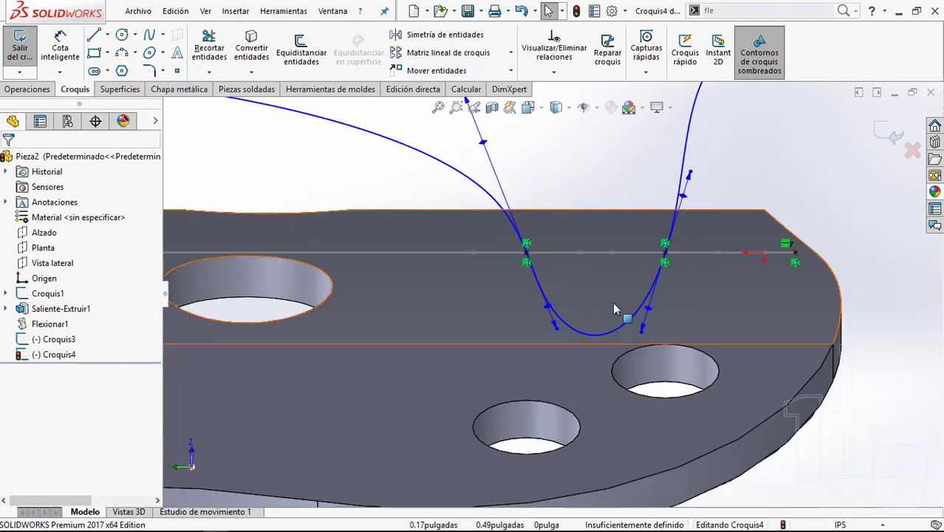
key(ctrl+8)
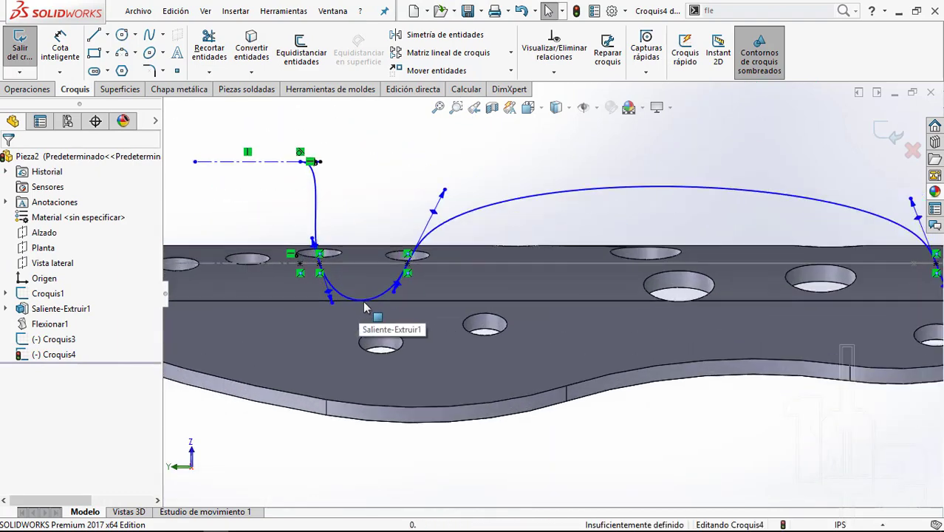
Step: Move a spline point down-left and tune the top tangent length to tighten the upper bend
scroll(365, 309, down, 3)
scroll(467, 295, down, 2)
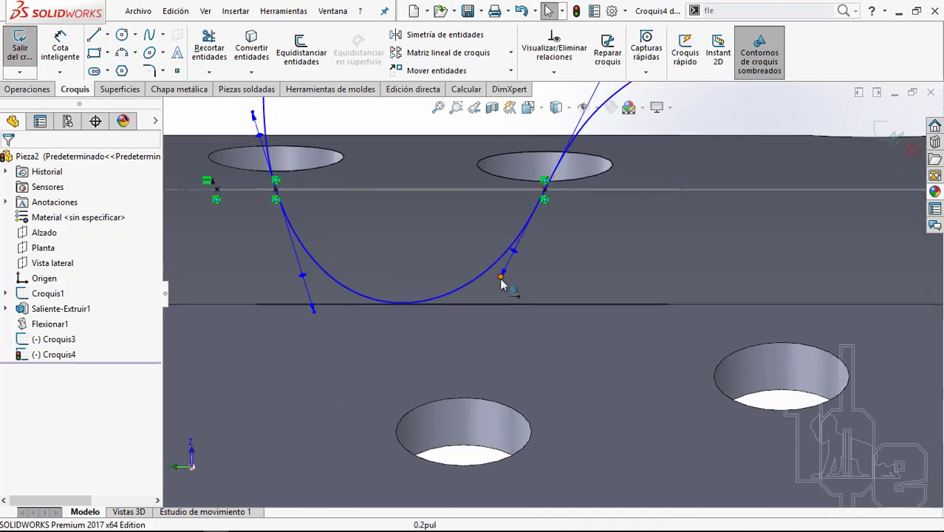
drag(501, 280, 482, 316)
scroll(453, 316, up, 3)
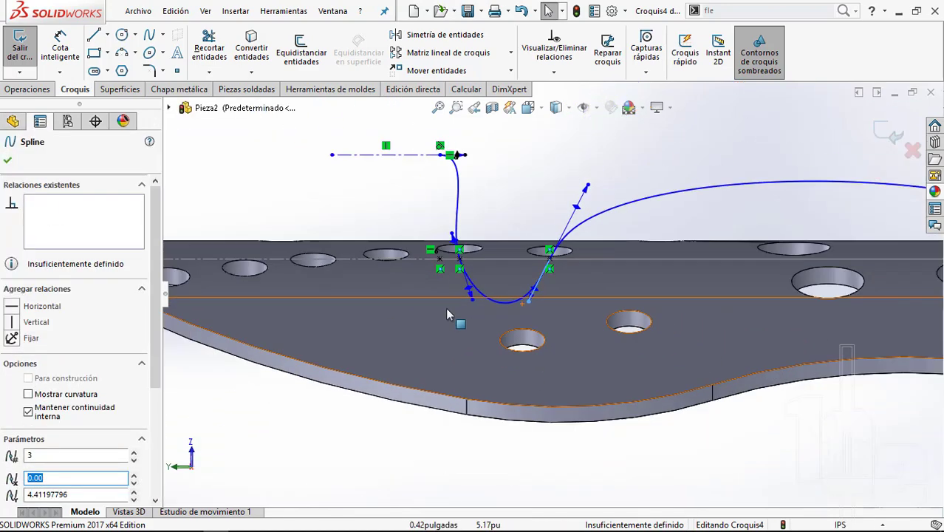
key(Escape)
scroll(486, 170, down, 2)
drag(456, 147, 464, 145)
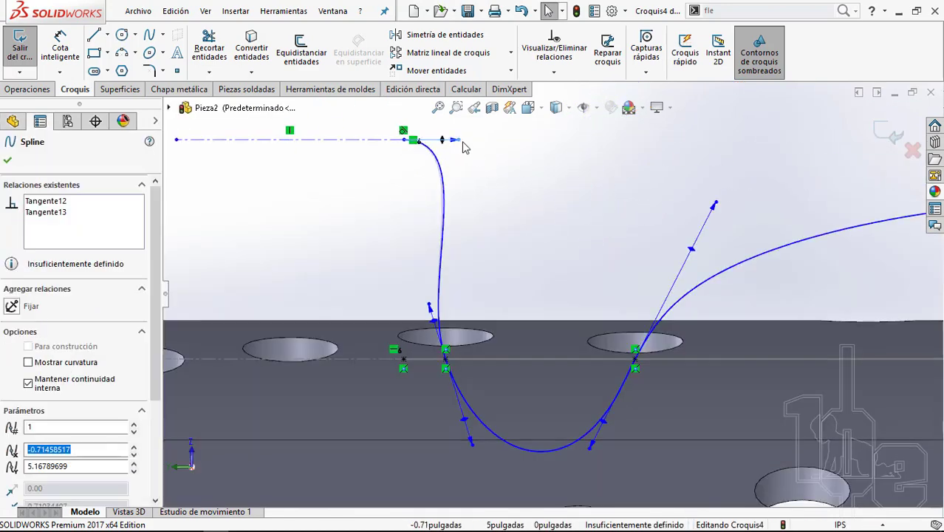
drag(419, 292, 422, 263)
drag(490, 142, 483, 142)
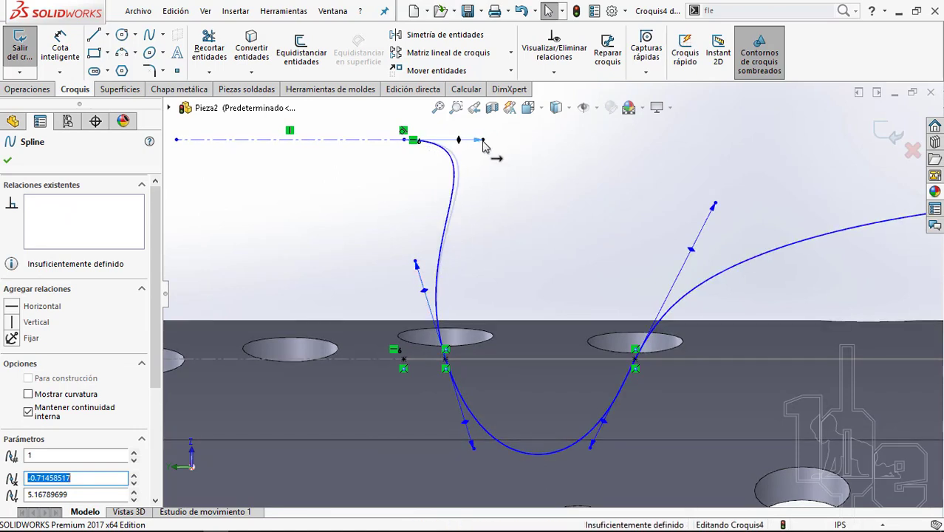
Step: Lower the spline's top end with its horizontal line and retune the left bend's tangents
click(487, 231)
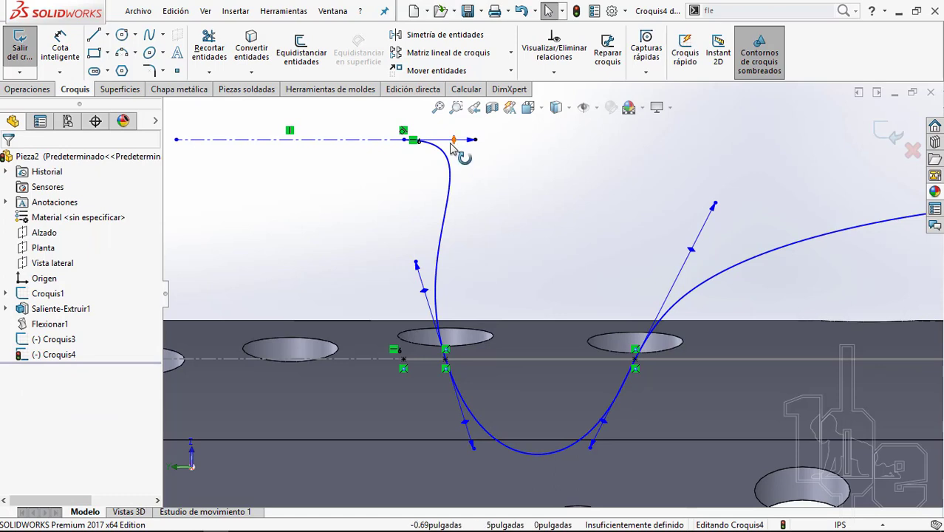
drag(476, 140, 497, 141)
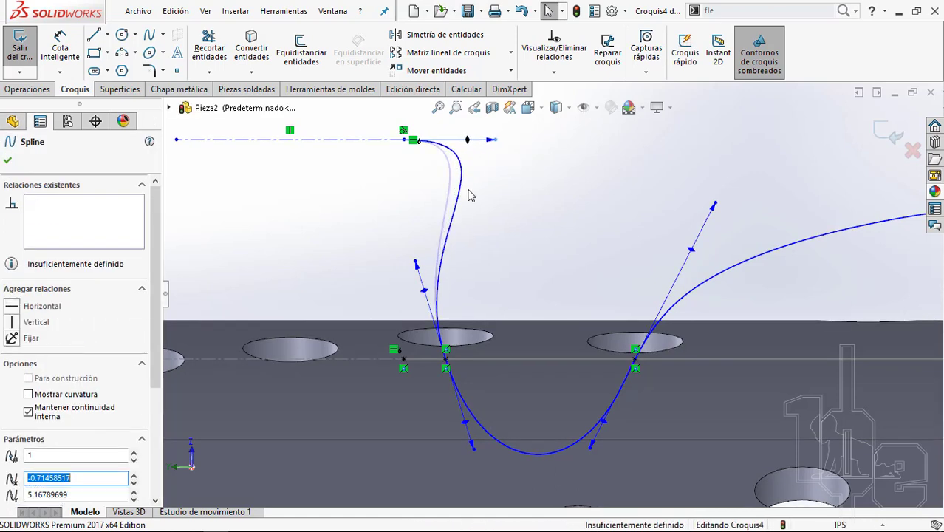
drag(415, 247, 408, 238)
click(397, 170)
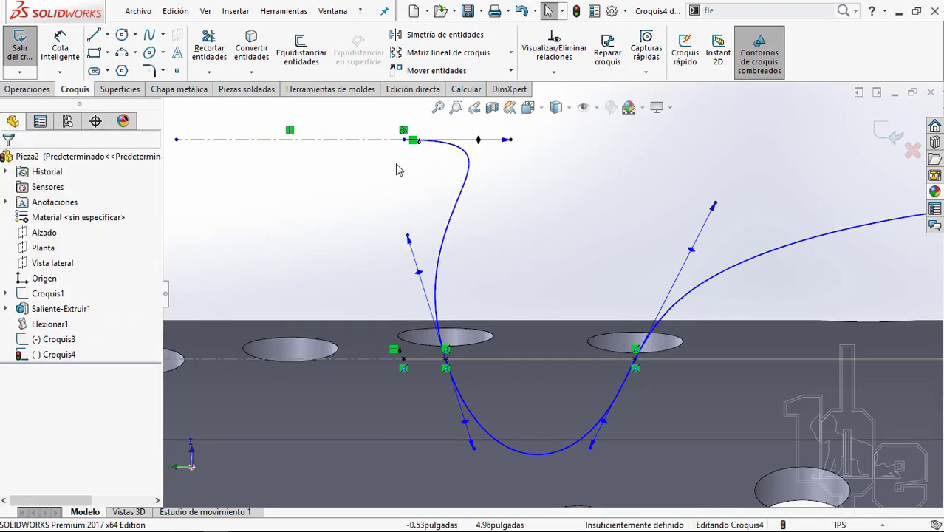
drag(406, 145, 412, 250)
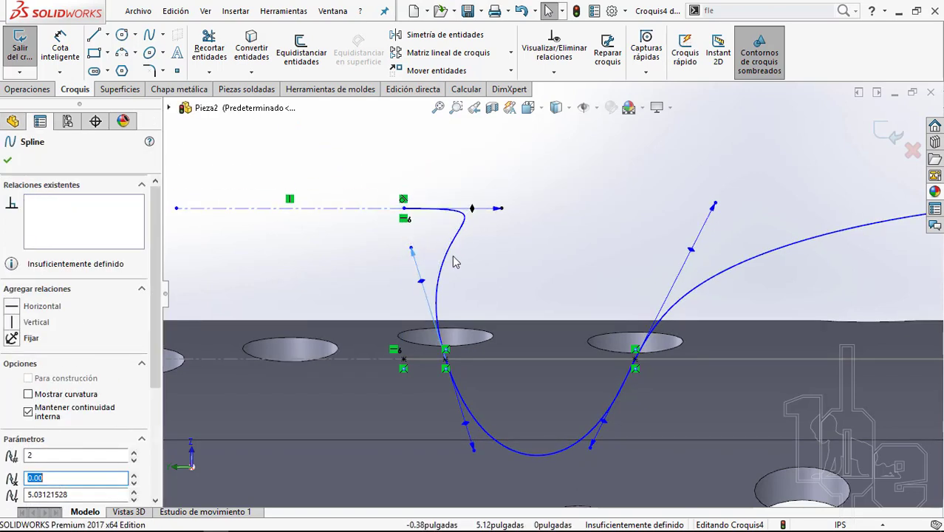
drag(501, 216, 464, 215)
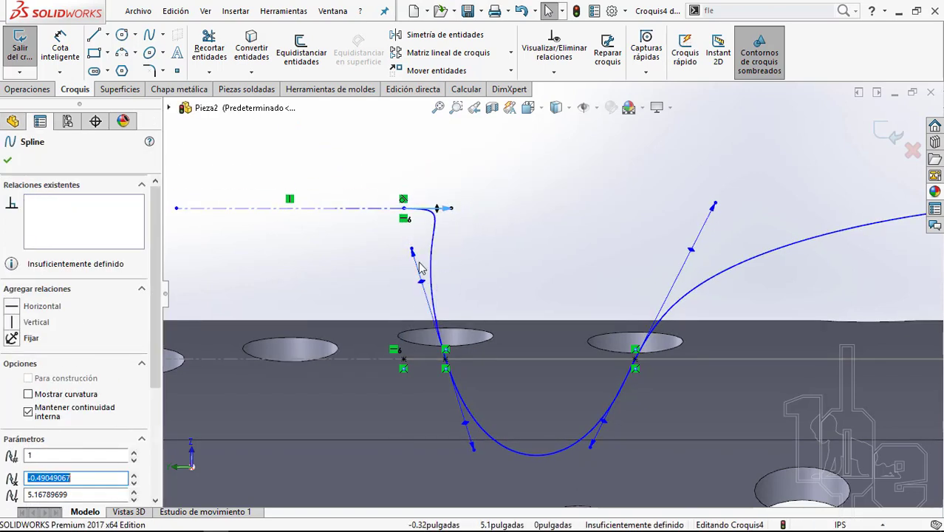
drag(419, 264, 415, 272)
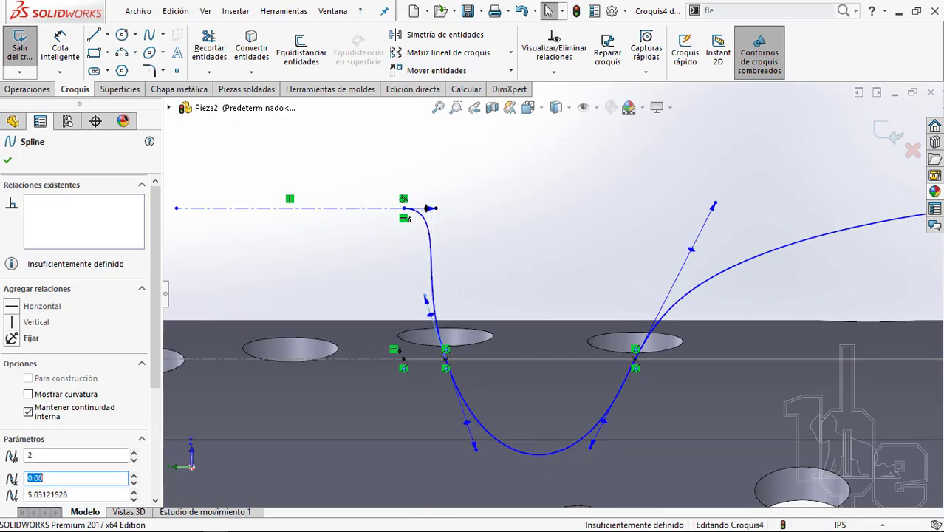
click(373, 251)
Step: Lower the spline's right end together with its horizontal line section
scroll(439, 273, up, 4)
scroll(532, 268, down, 3)
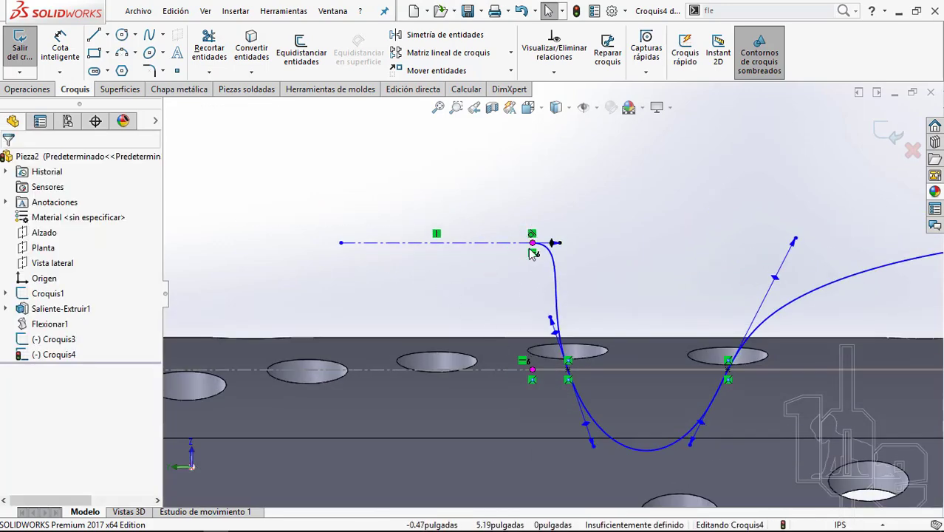
scroll(547, 278, up, 3)
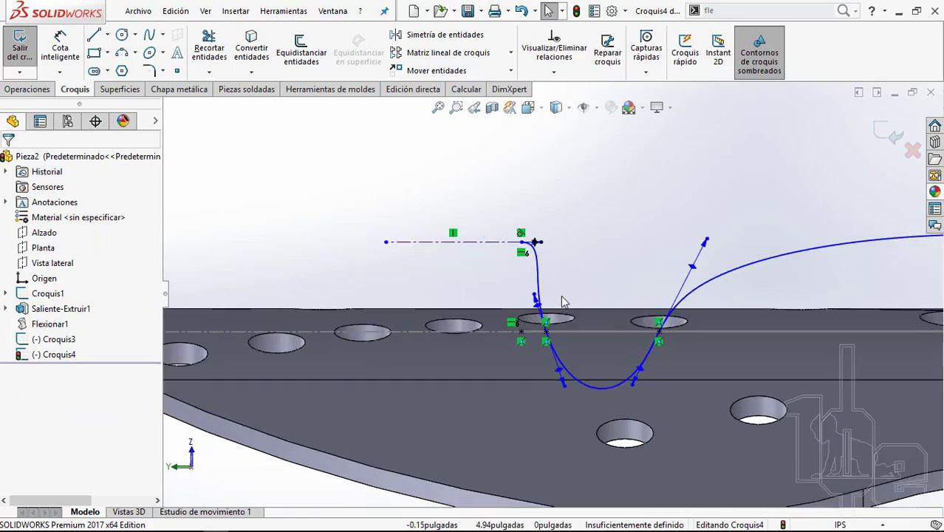
scroll(562, 301, up, 2)
scroll(815, 259, down, 3)
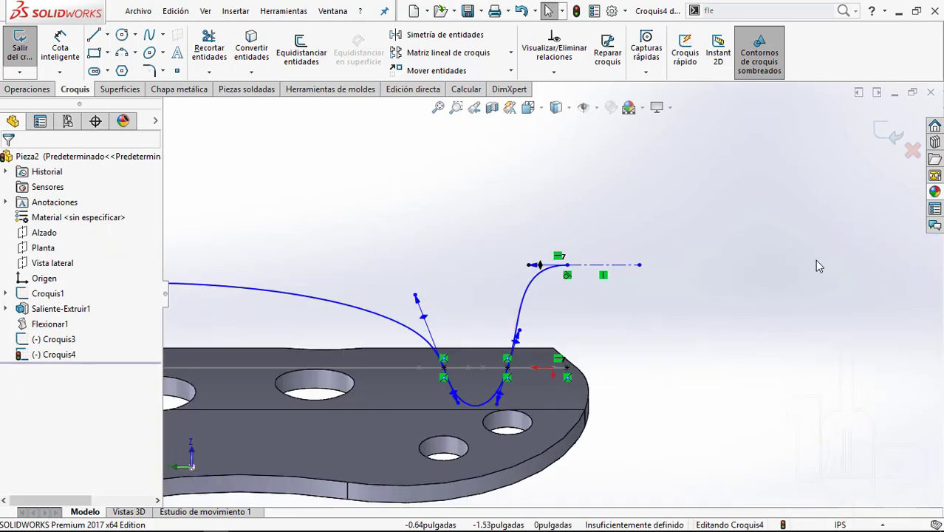
scroll(508, 278, down, 2)
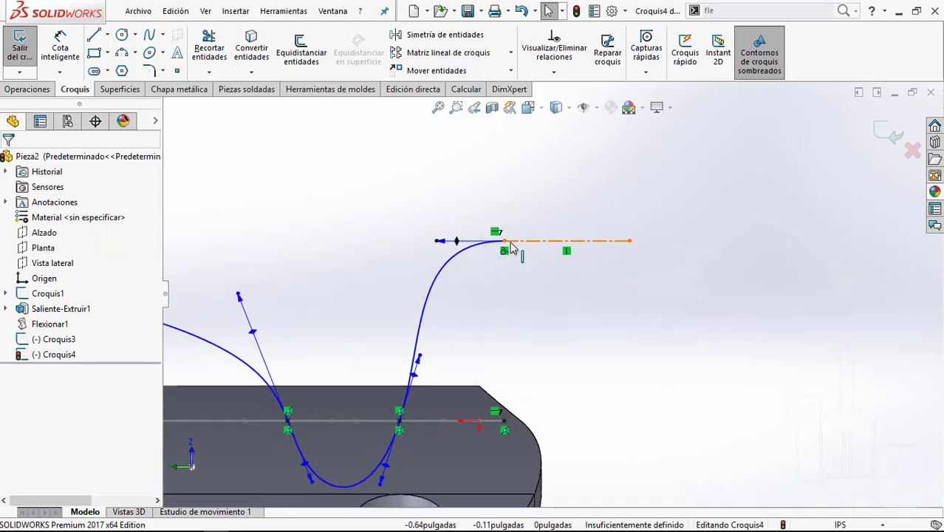
drag(504, 242, 503, 310)
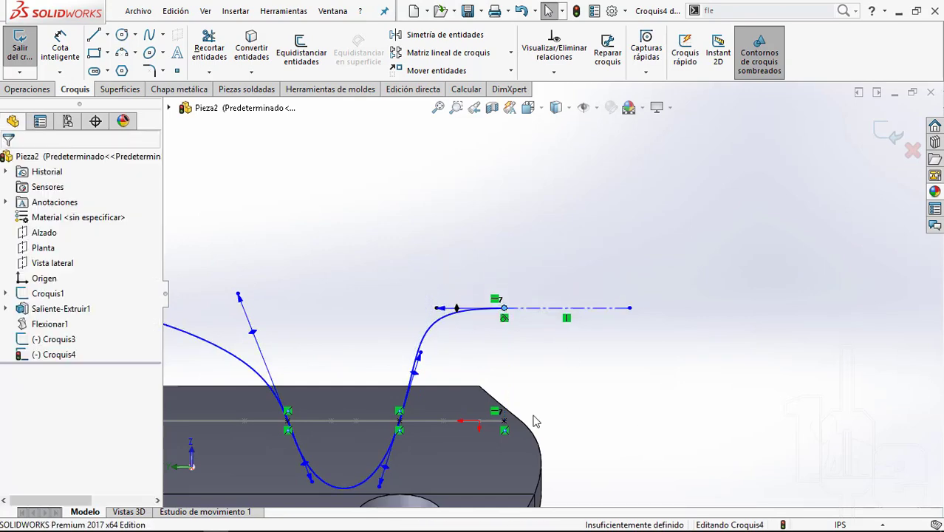
scroll(324, 353, up, 3)
scroll(337, 322, up, 2)
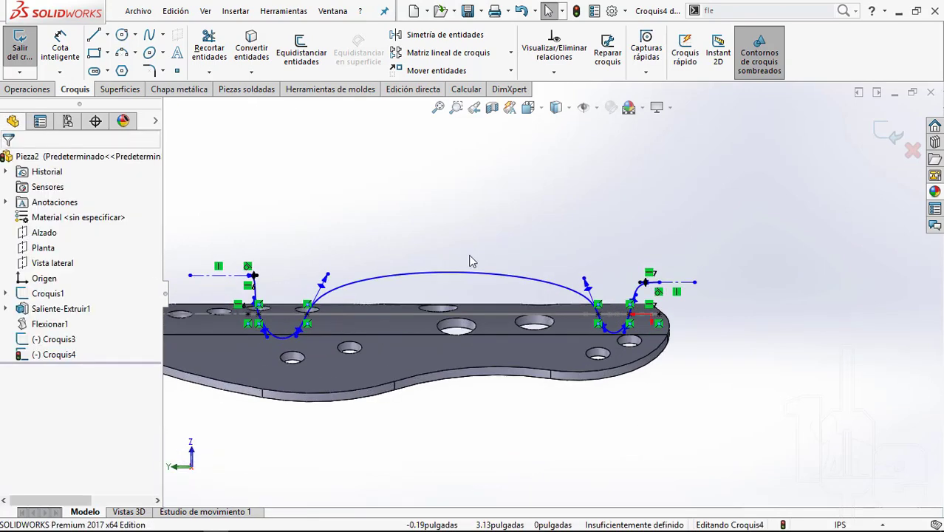
scroll(372, 280, down, 5)
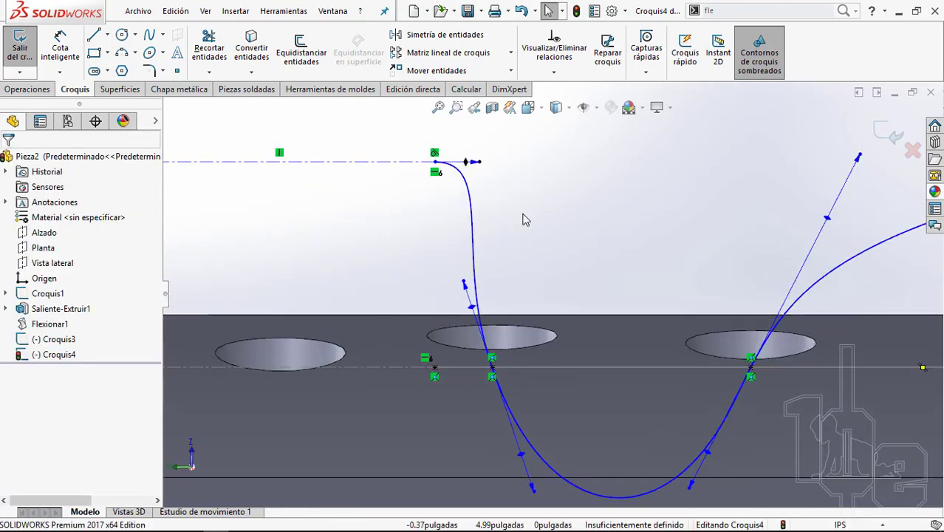
scroll(522, 217, up, 5)
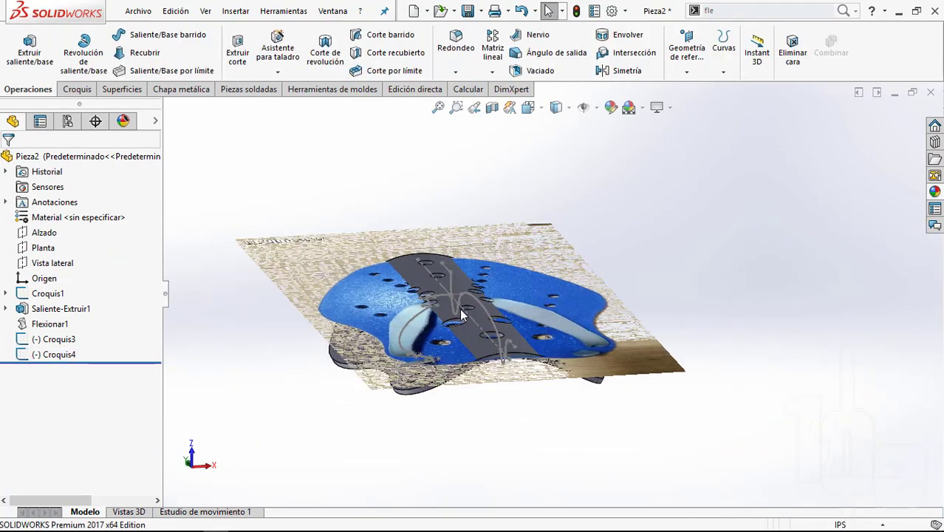
Step: Create Curva1 with Proyectar curva, Croquis sobre croquis, using Croquis3 and Croquis4
middle_drag(461, 314, 467, 335)
click(735, 50)
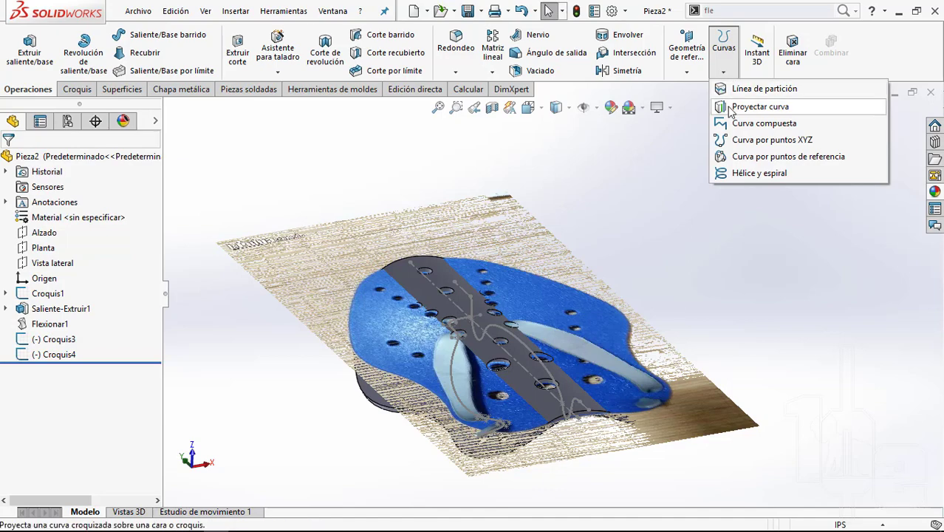
click(759, 106)
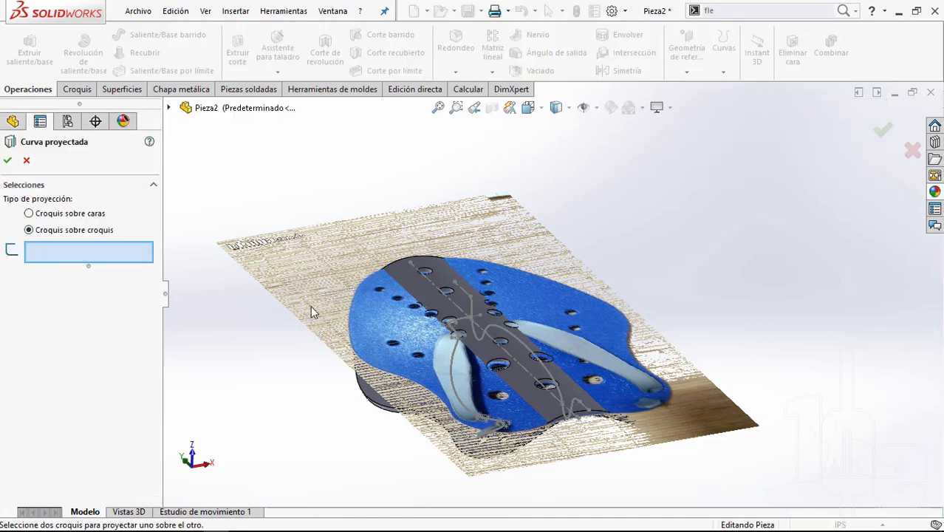
scroll(488, 186, down, 5)
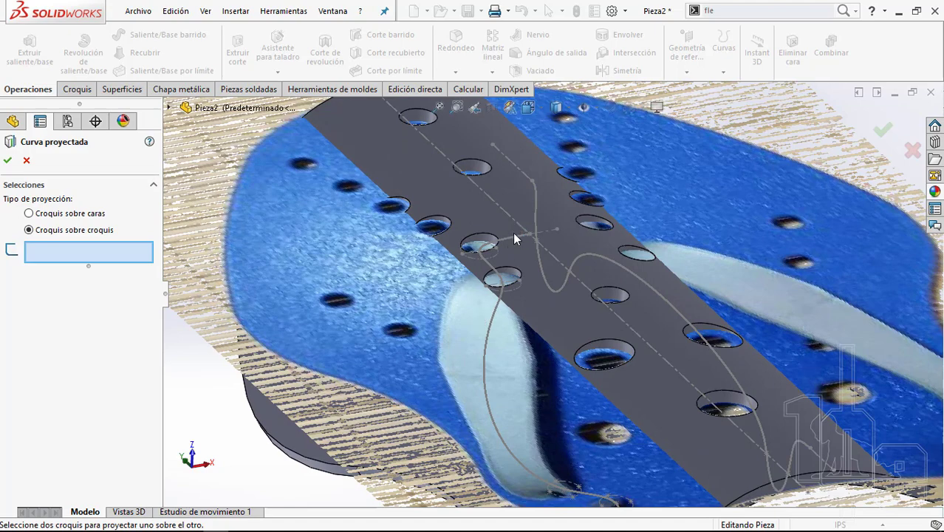
click(535, 195)
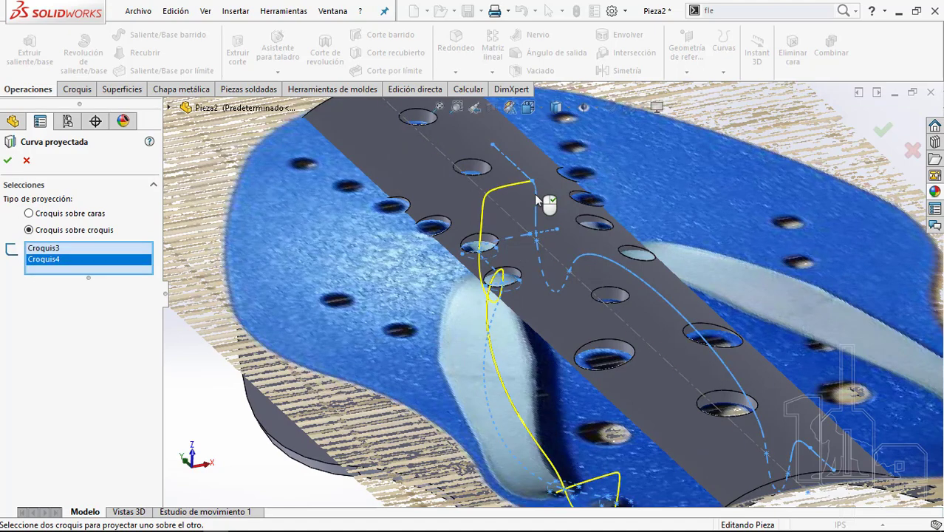
key(Return)
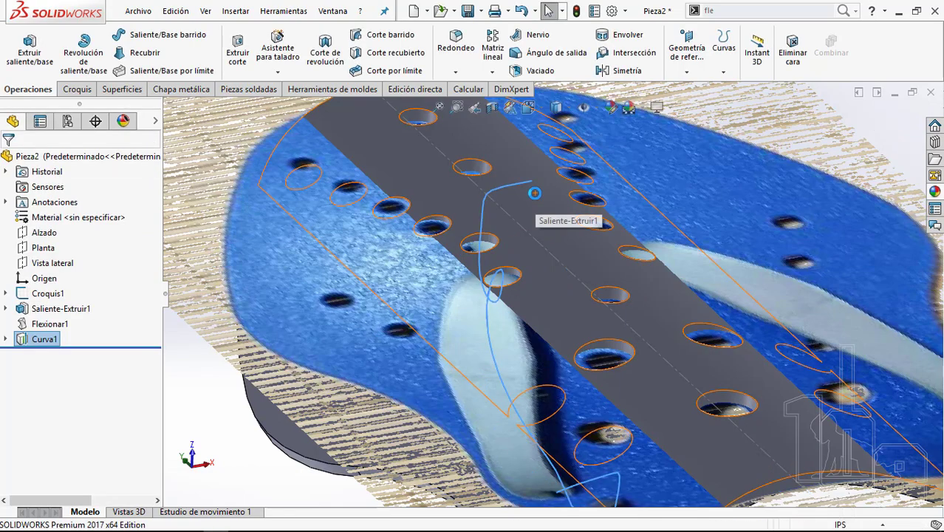
Step: Inspect Curva1 from low, oblique and Inferior views
scroll(539, 203, up, 5)
mouse_move(543, 213)
middle_down()
mouse_move(563, 270)
mouse_move(607, 243)
mouse_move(651, 308)
mouse_move(558, 317)
middle_up()
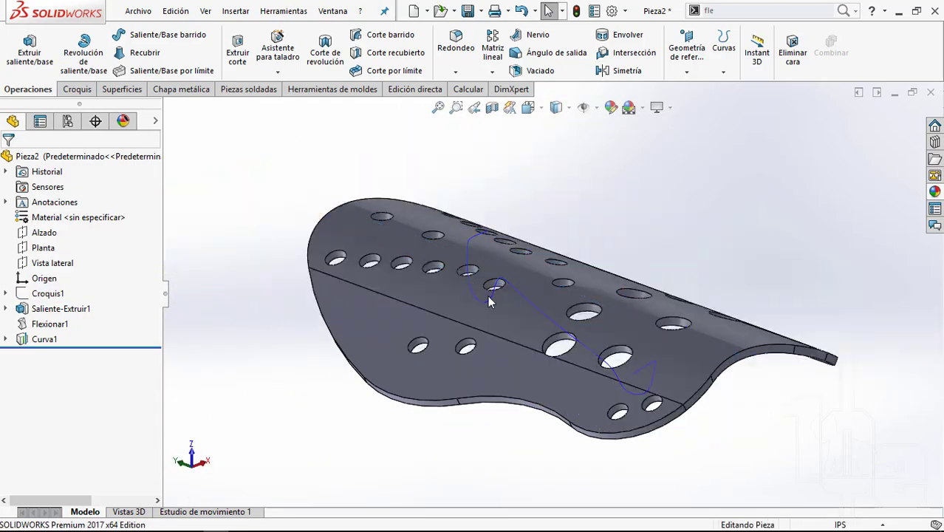
mouse_move(413, 354)
middle_down()
mouse_move(424, 370)
mouse_move(413, 373)
mouse_move(498, 331)
mouse_move(544, 257)
mouse_move(544, 228)
mouse_move(572, 254)
mouse_move(464, 290)
mouse_move(436, 354)
mouse_move(480, 332)
mouse_move(607, 305)
middle_up()
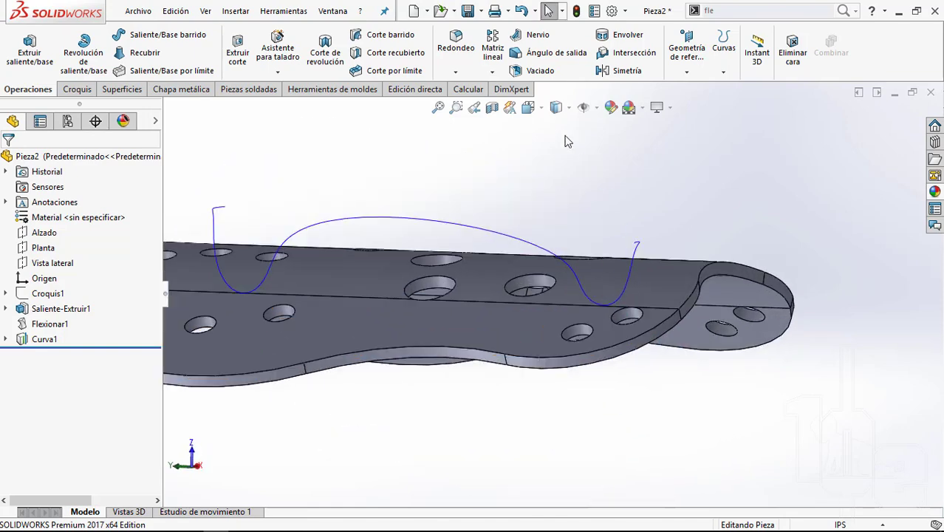
click(527, 107)
click(641, 310)
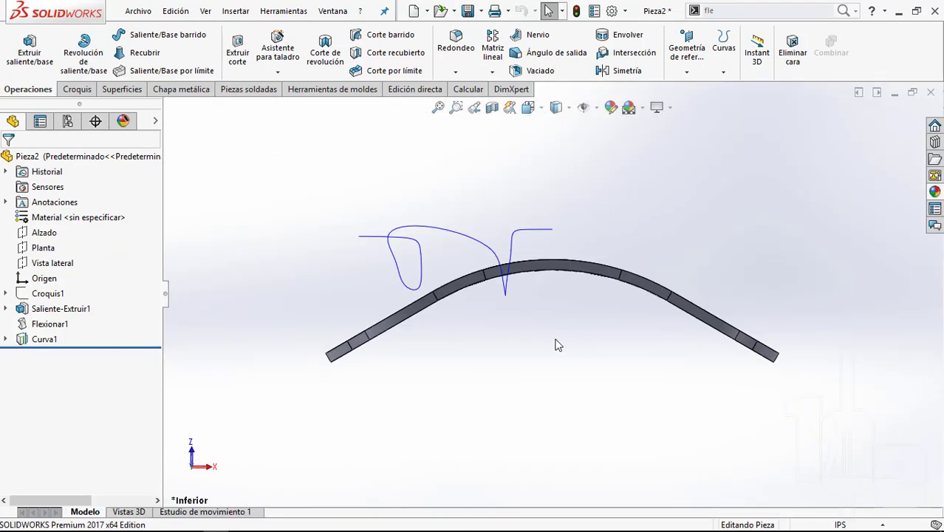
mouse_move(481, 280)
middle_down()
mouse_move(692, 376)
mouse_move(643, 296)
mouse_move(605, 264)
mouse_move(628, 259)
mouse_move(568, 330)
middle_up()
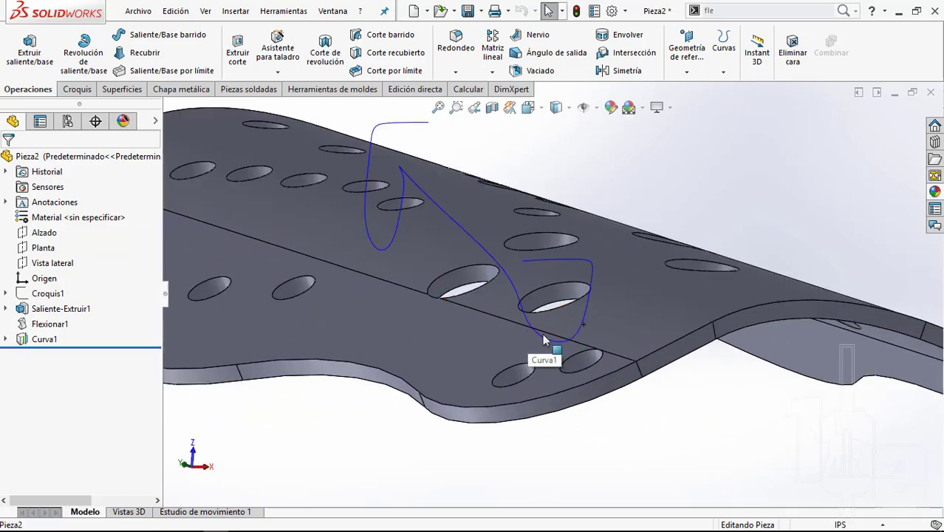
Step: Fit the part in view, then expand Curva1 in the tree and select Croquis4
key(f)
mouse_move(692, 197)
middle_down()
mouse_move(504, 231)
mouse_move(473, 254)
middle_up()
click(4, 339)
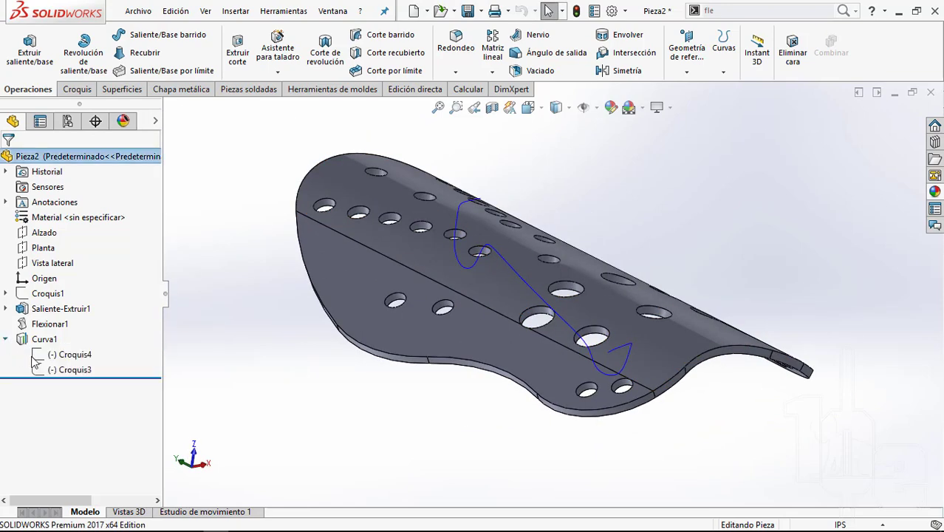
click(59, 356)
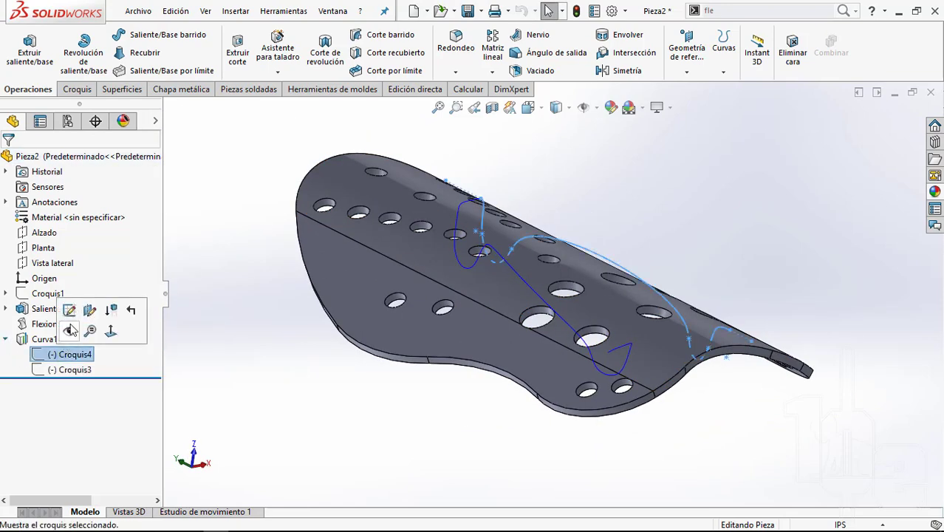
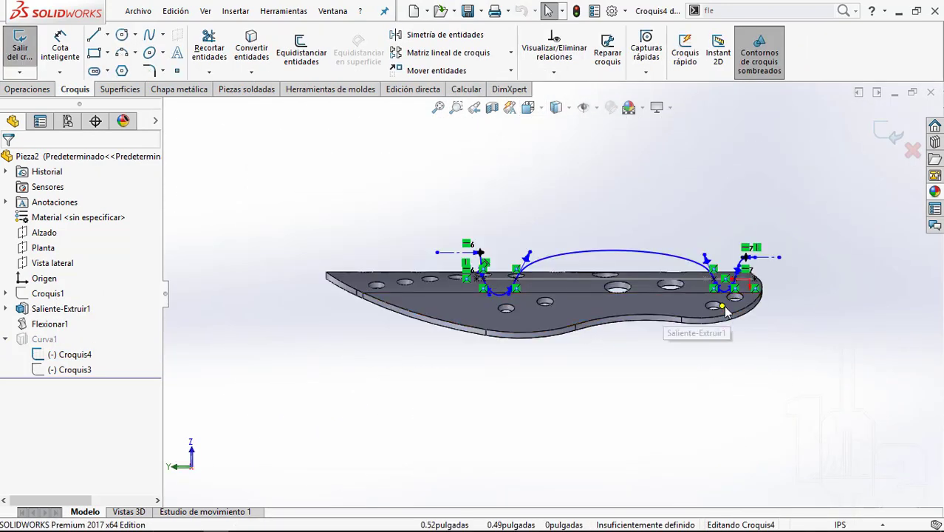
Step: Drag the spline's right end and tangent handle down through the hole near the plate's tip
scroll(726, 312, down, 5)
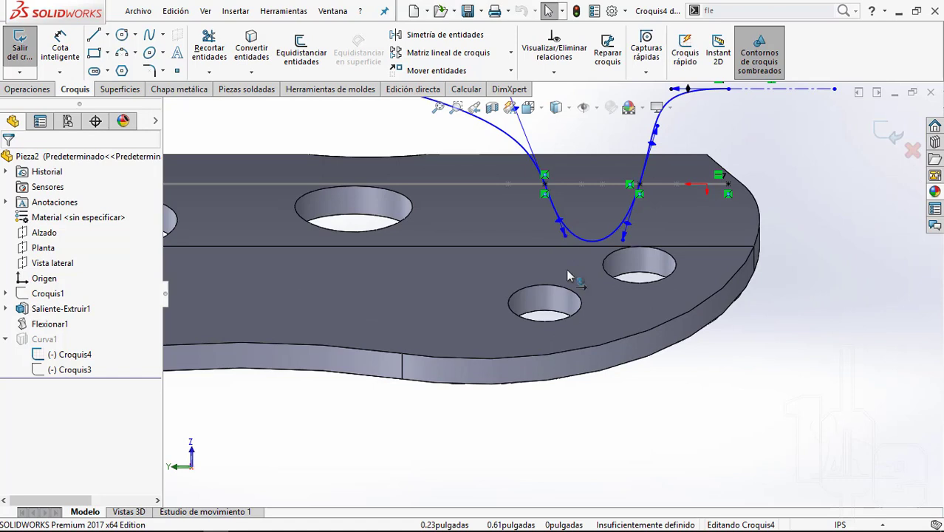
drag(564, 235, 581, 337)
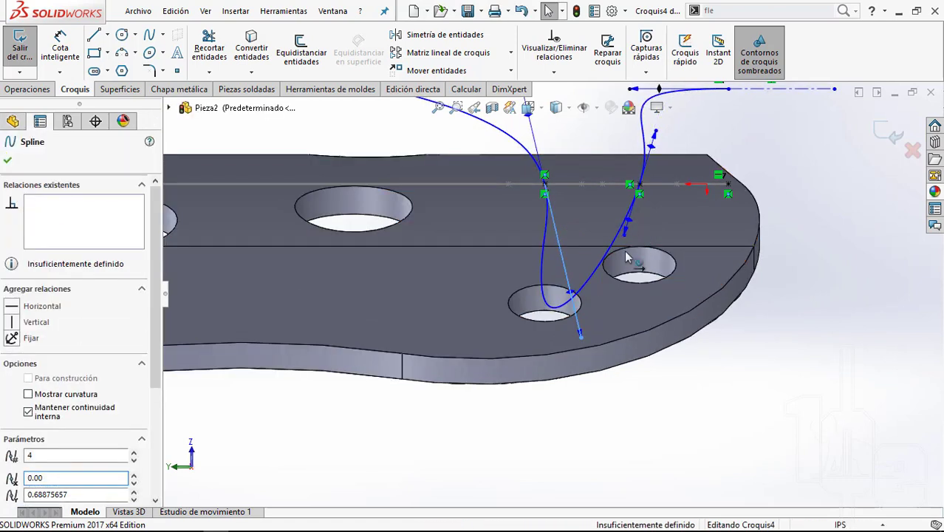
drag(626, 256, 635, 319)
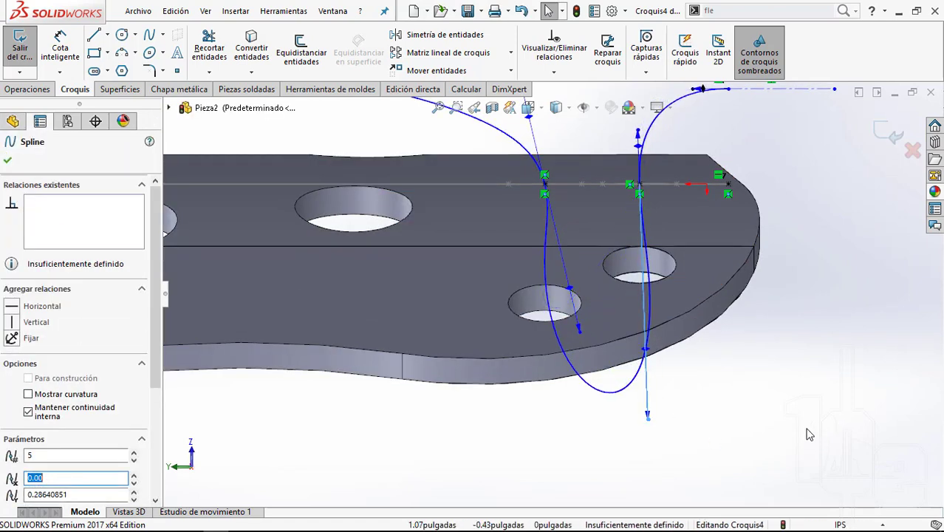
click(749, 396)
Step: Orbit and fit the view to see the whole plate with its curves from above
scroll(749, 388, up, 3)
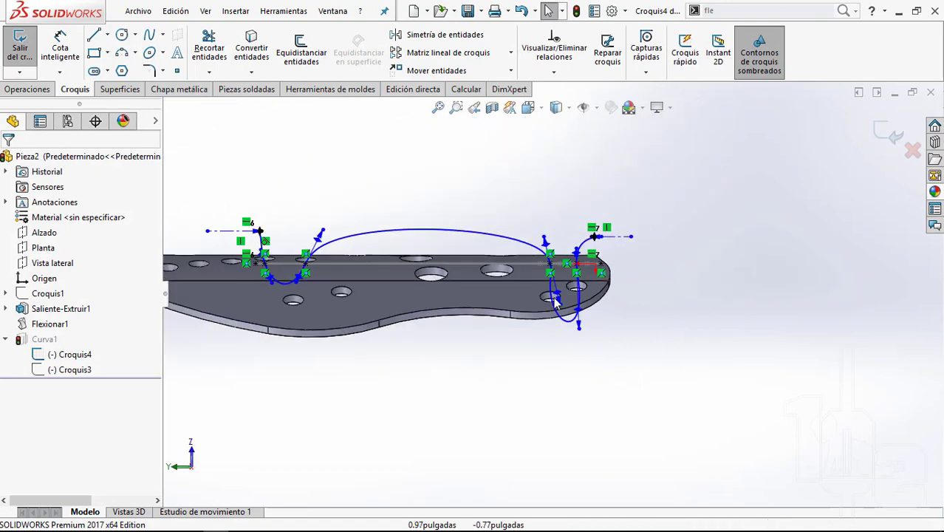
middle_drag(553, 296, 351, 309)
scroll(351, 309, down, 2)
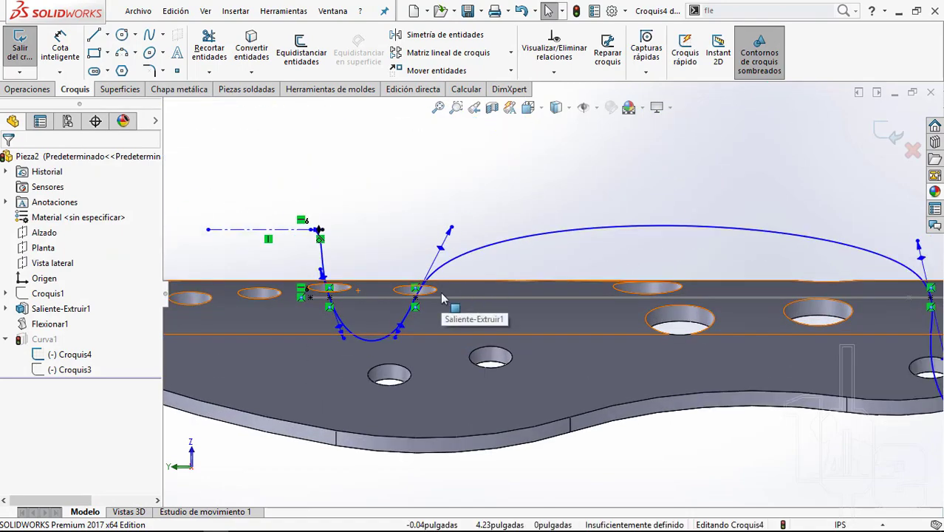
mouse_move(442, 299)
middle_down()
mouse_move(505, 270)
mouse_move(486, 299)
mouse_move(442, 211)
middle_up()
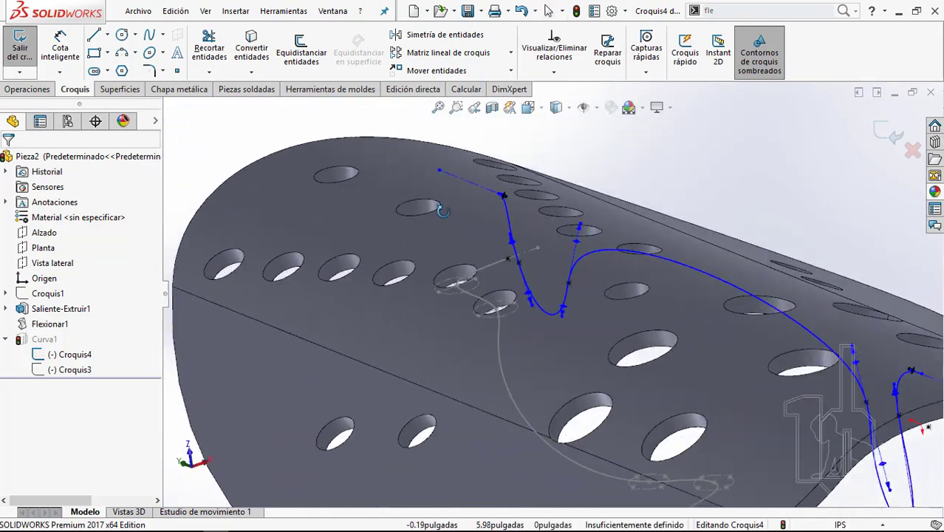
key(f)
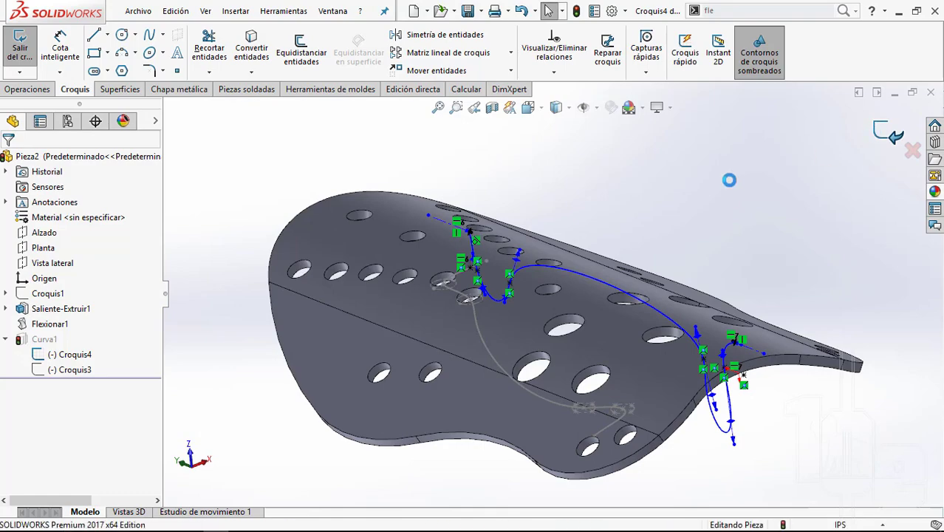
Step: Orbit and zoom to fit the bent plate with Curva1 winding between its holes
mouse_move(557, 399)
middle_down()
mouse_move(609, 215)
mouse_move(580, 169)
mouse_move(490, 169)
mouse_move(401, 205)
mouse_move(425, 200)
mouse_move(451, 347)
middle_up()
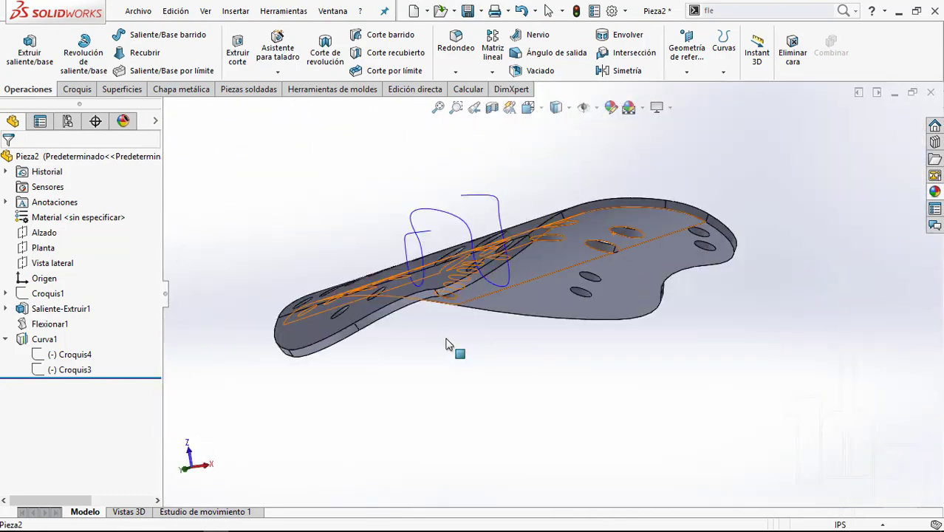
key(f)
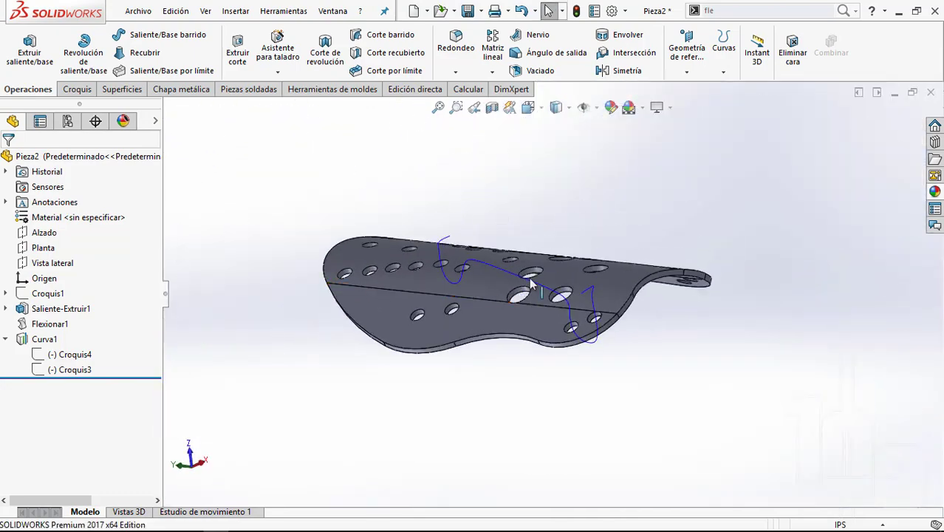
scroll(530, 284, down, 2)
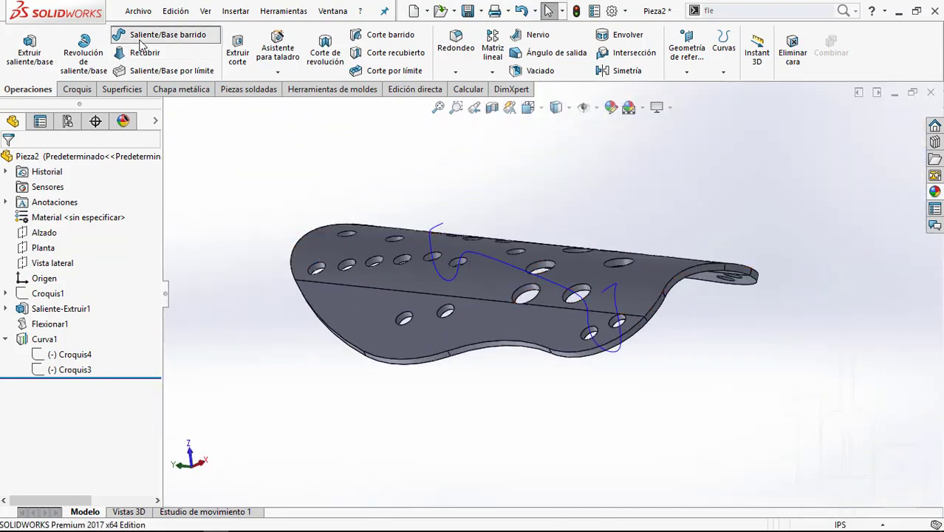
Step: Sweep a 5/16 in circular profile along Curva1 to create the Barrer1 tube
click(63, 213)
text(1/)
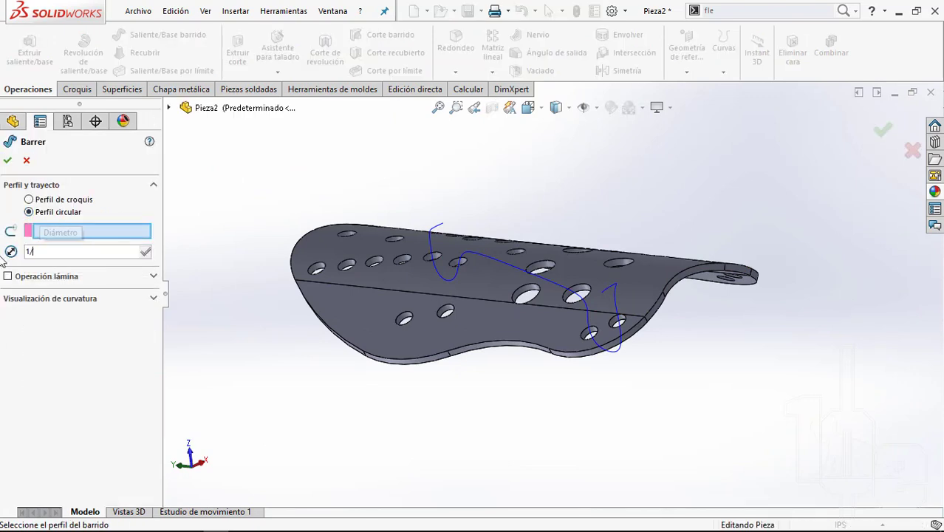
key(BackSpace)
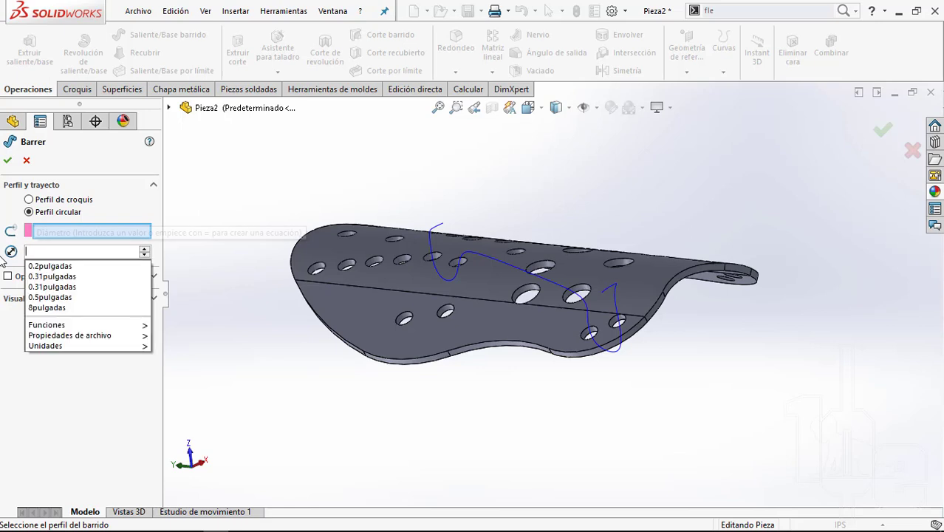
text(31/)
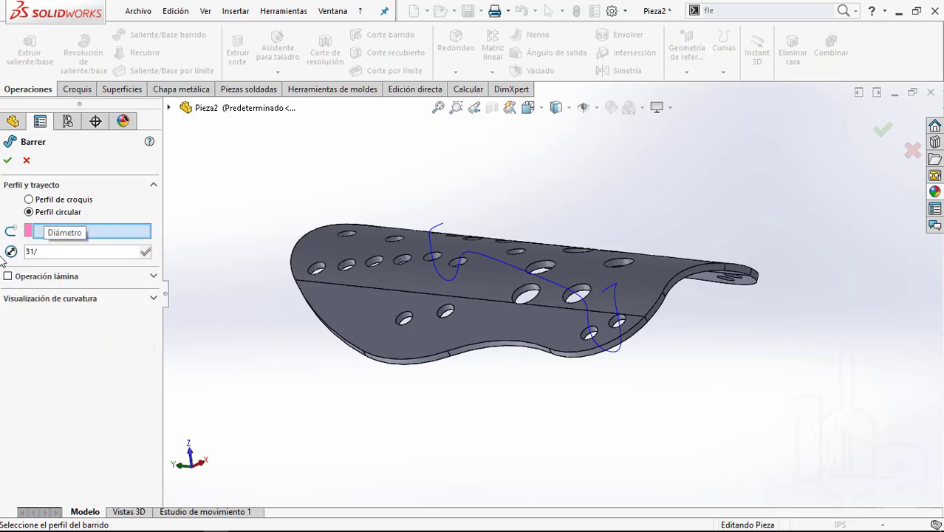
text(61)
key(Return)
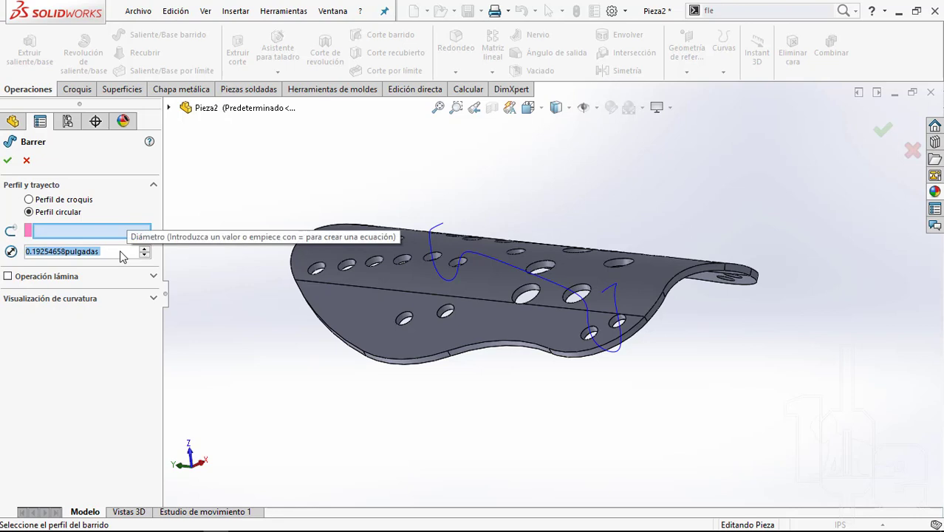
text(5/16)
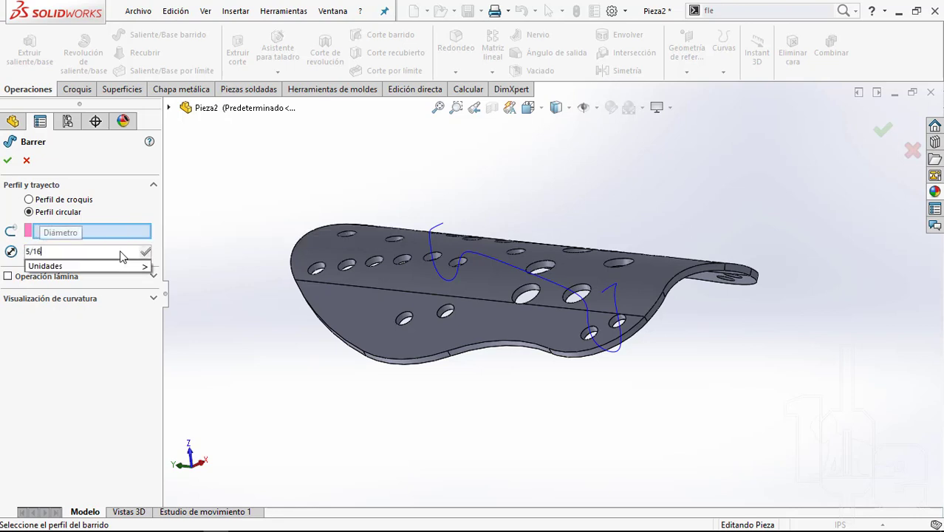
key(Return)
scroll(278, 126, down, 3)
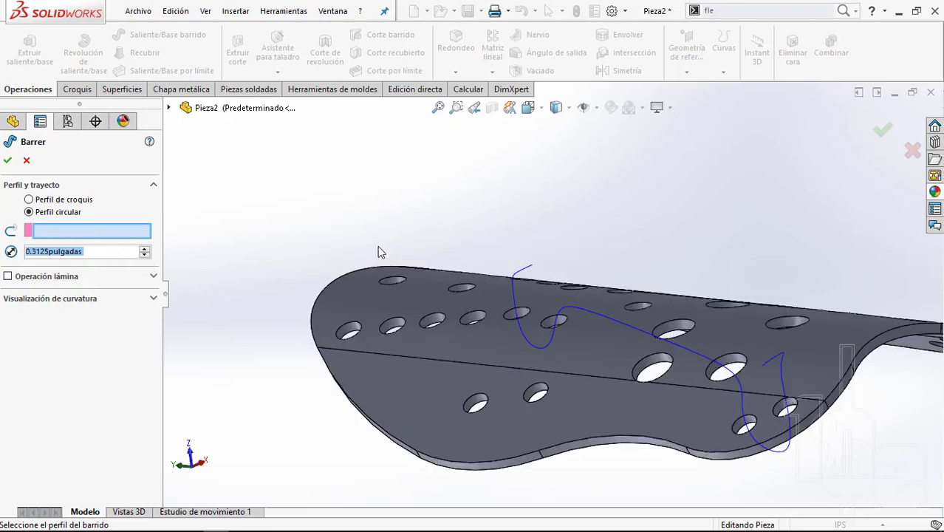
ctrl+middle_drag(517, 264, 502, 254)
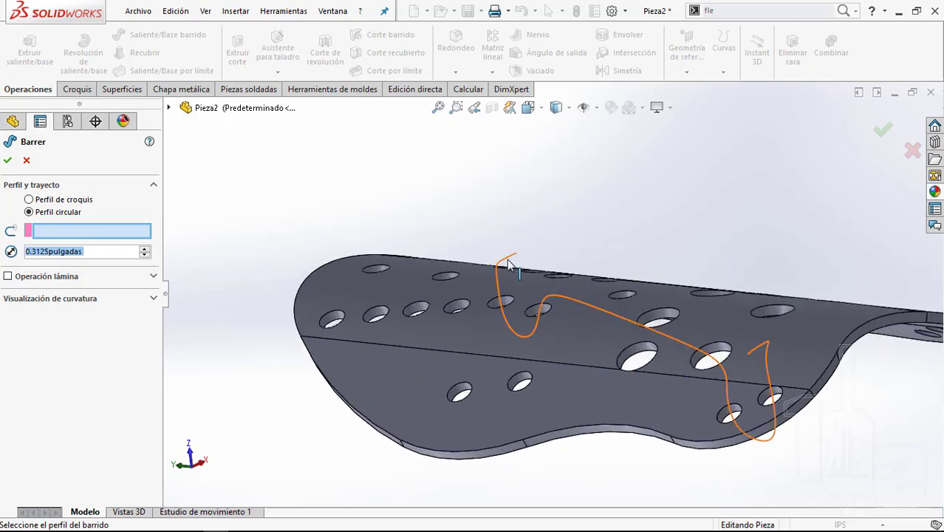
click(509, 264)
click(507, 259)
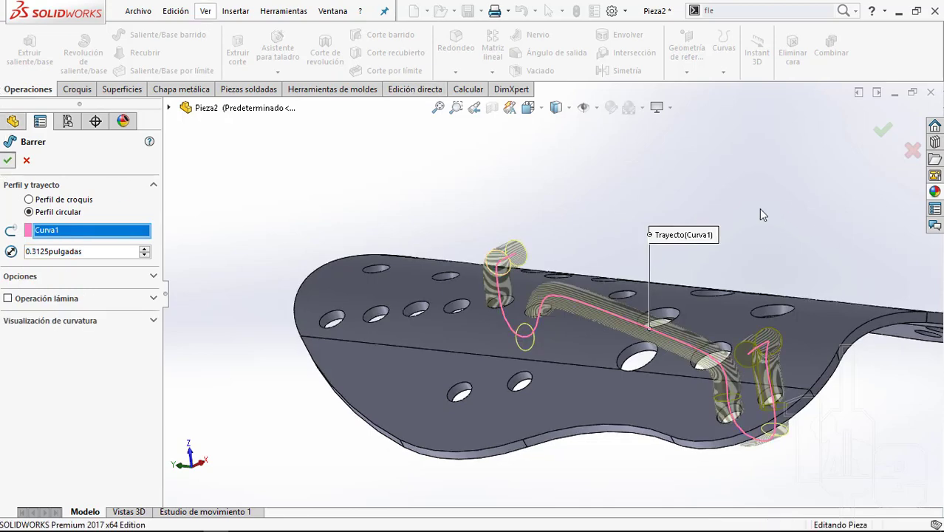
key(Return)
Step: Edit Barrer1 with Fusionar resultado off so the tube stays a separate body
scroll(607, 303, up, 3)
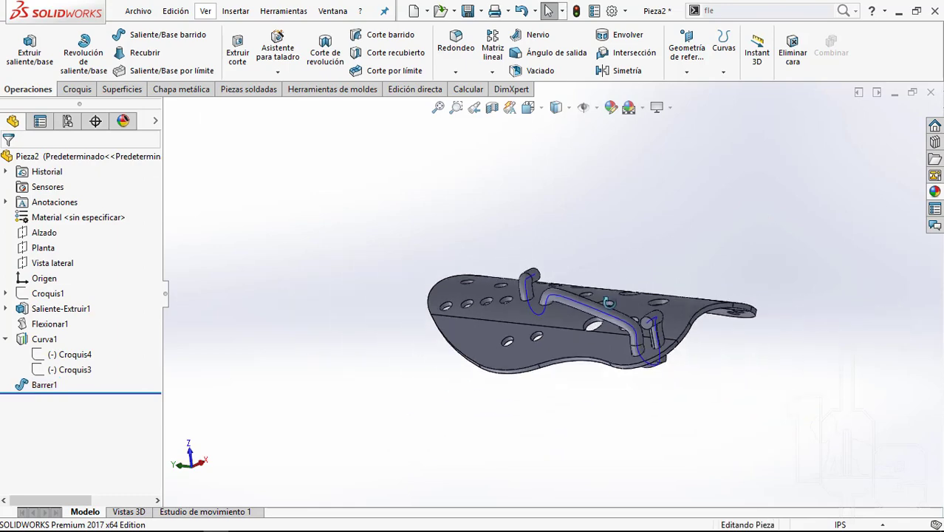
middle_drag(607, 303, 664, 232)
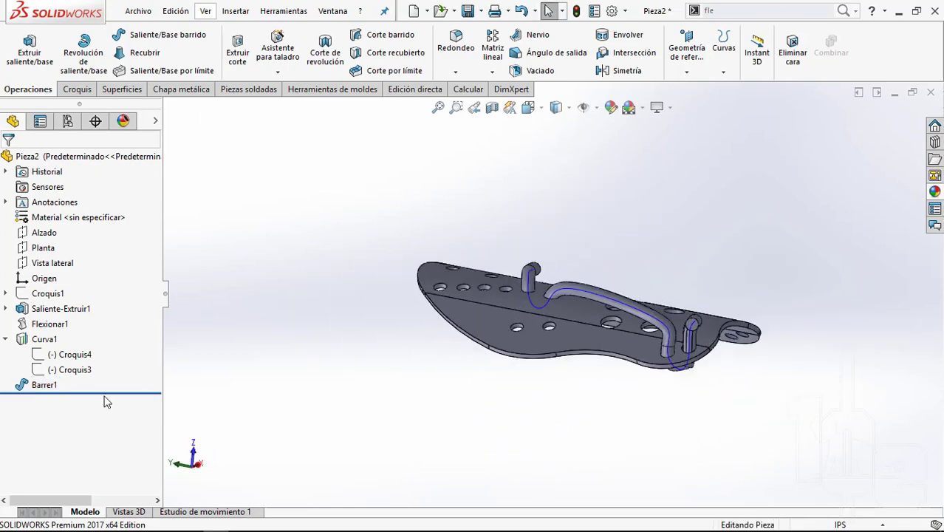
click(30, 340)
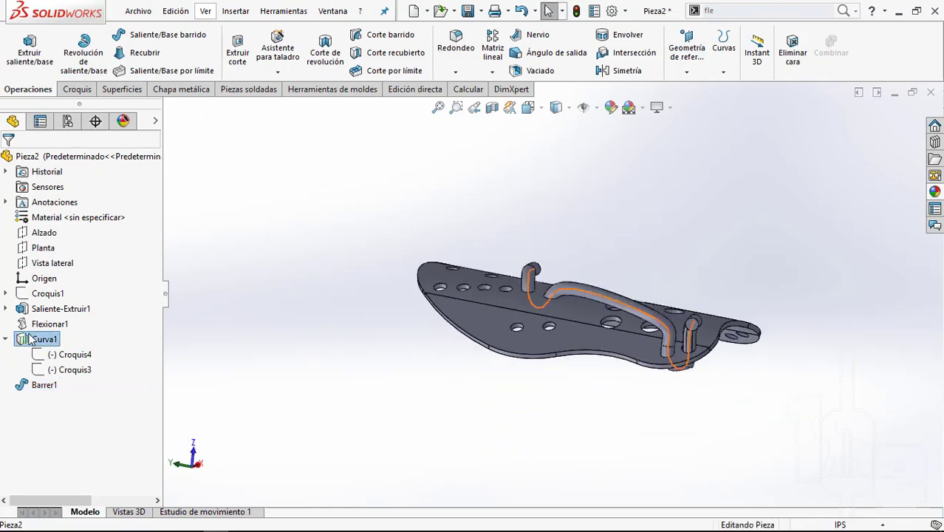
click(31, 386)
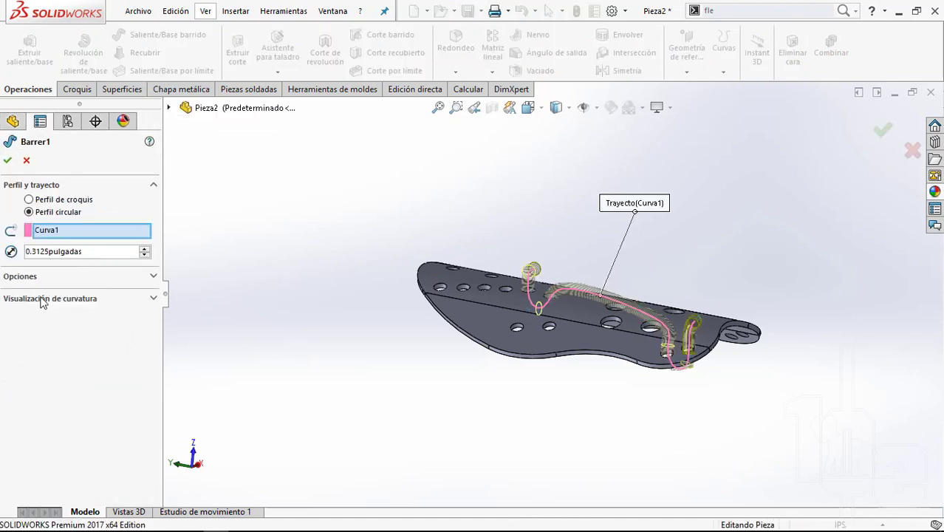
click(24, 280)
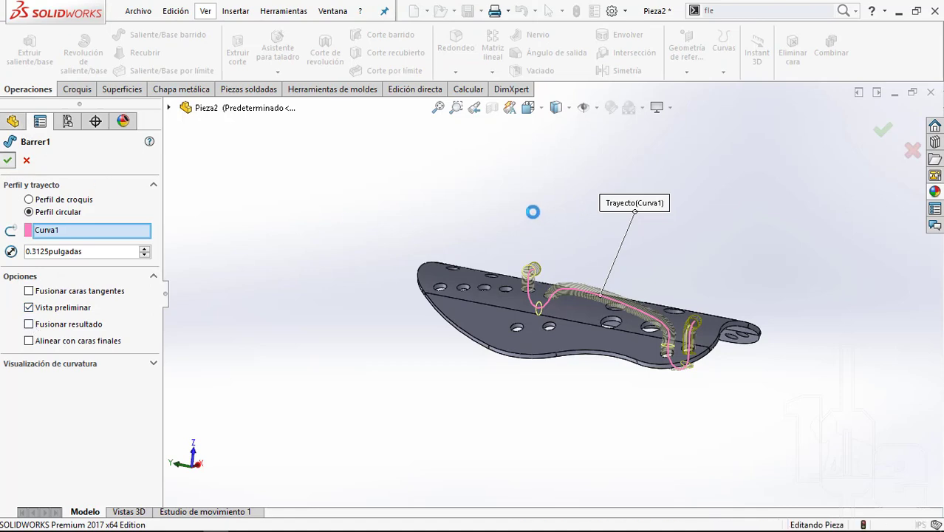
mouse_move(525, 210)
middle_down()
mouse_move(664, 268)
mouse_move(522, 297)
mouse_move(547, 318)
middle_up()
scroll(522, 297, down, 5)
Step: Orbit and zoom around the tube's bend to inspect it from several angles
scroll(532, 308, down, 3)
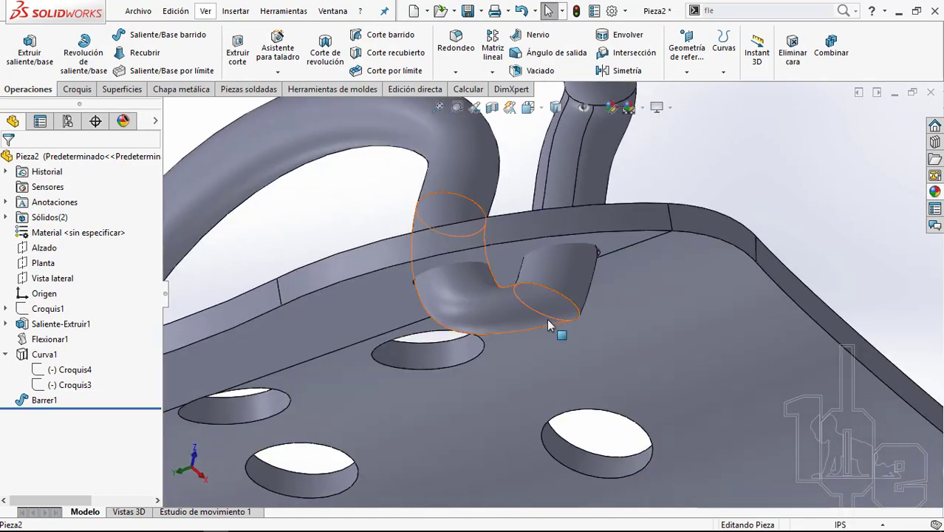
scroll(547, 318, up, 2)
scroll(493, 268, up, 2)
scroll(495, 284, up, 4)
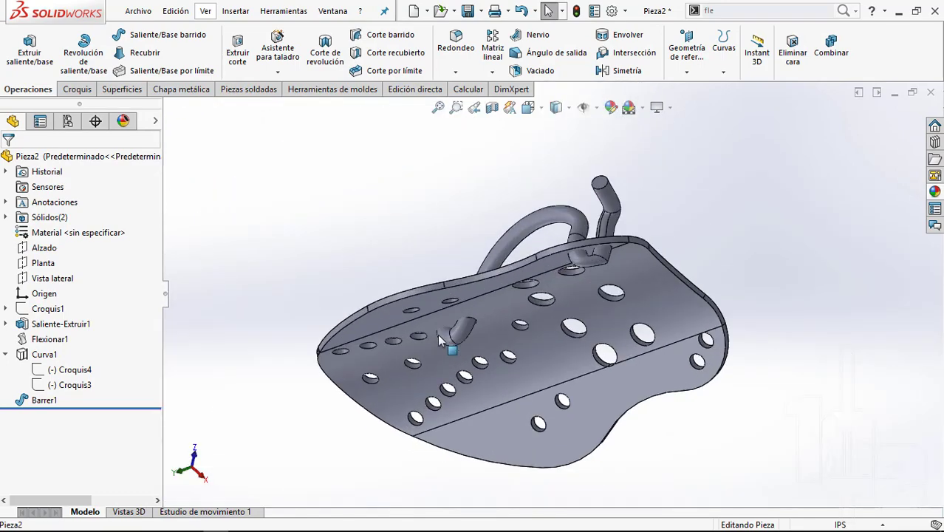
scroll(439, 340, down, 3)
mouse_move(507, 354)
middle_down()
mouse_move(542, 320)
mouse_move(448, 362)
middle_up()
scroll(541, 321, down, 3)
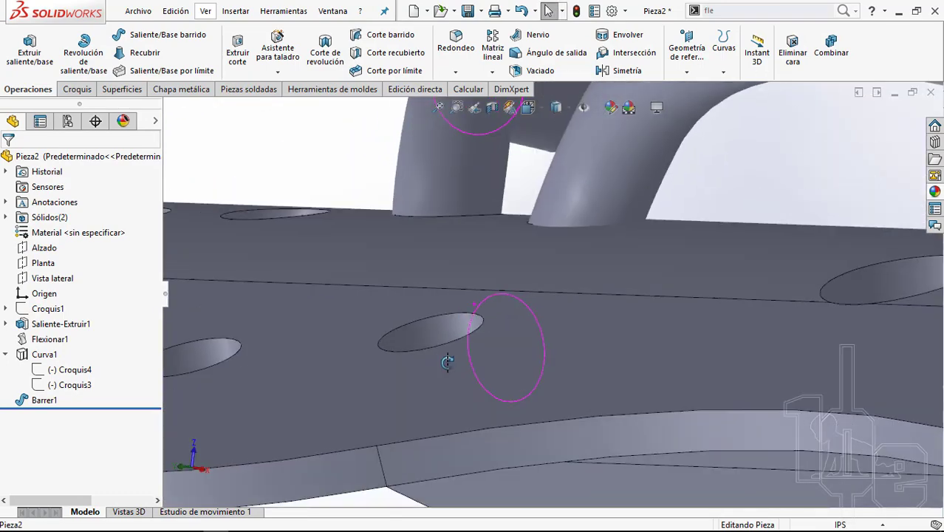
scroll(448, 362, up, 5)
middle_drag(486, 195, 584, 242)
scroll(584, 242, down, 3)
scroll(463, 226, down, 2)
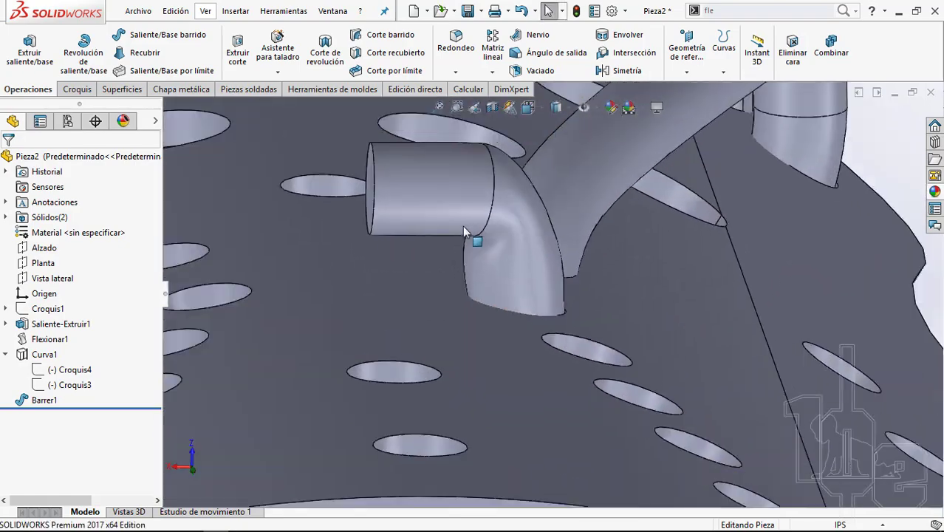
scroll(517, 244, up, 2)
scroll(523, 261, down, 2)
scroll(522, 262, up, 2)
mouse_move(563, 297)
middle_down()
mouse_move(540, 268)
mouse_move(376, 281)
mouse_move(327, 296)
mouse_move(691, 168)
middle_up()
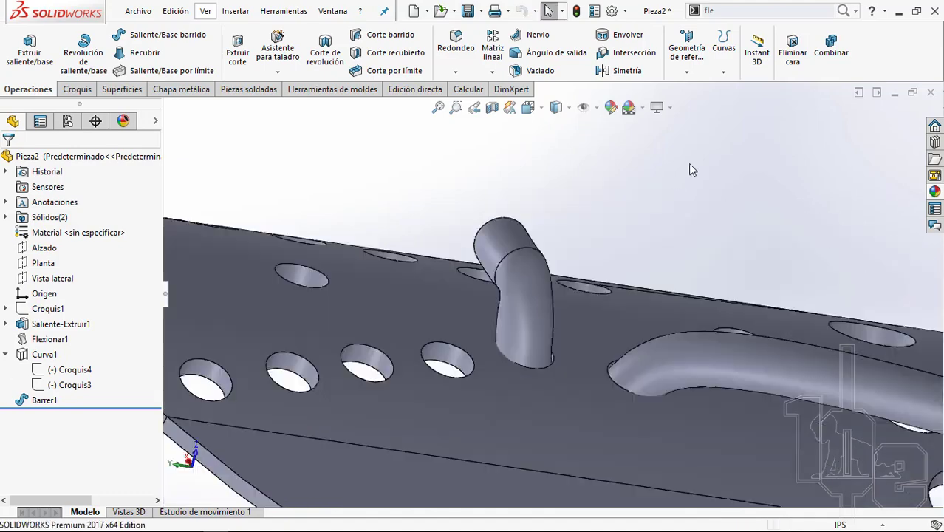
scroll(553, 294, up, 2)
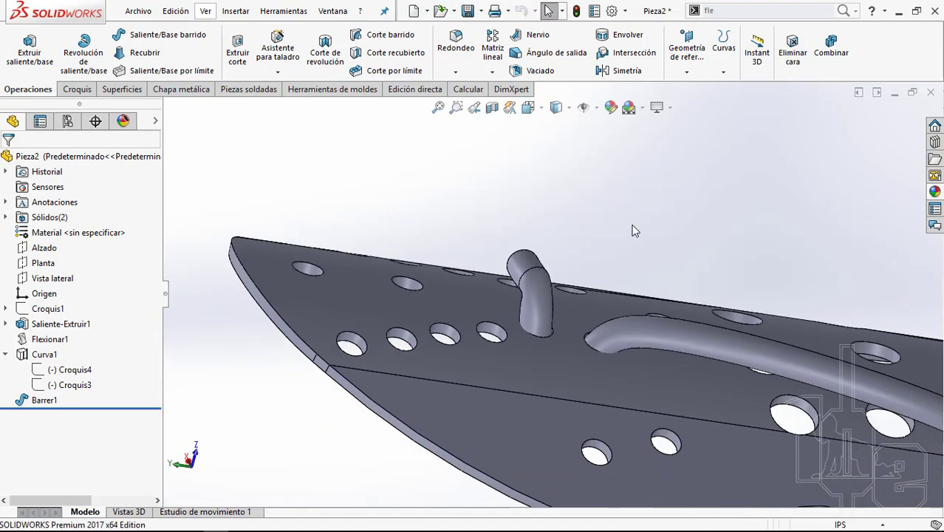
Step: Expand Sólidos to list the two bodies, Flexionar1 and Barrer1
click(6, 217)
mouse_move(506, 238)
middle_down()
mouse_move(541, 325)
mouse_move(643, 294)
middle_up()
scroll(642, 294, down, 3)
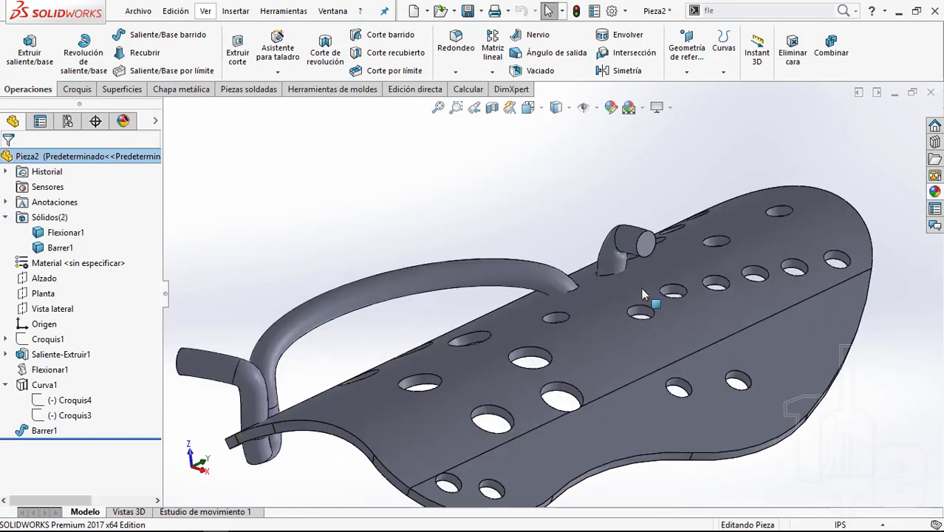
Step: Mirror the Barrer1 tube body across the tube's end face, creating Simetría1
click(623, 74)
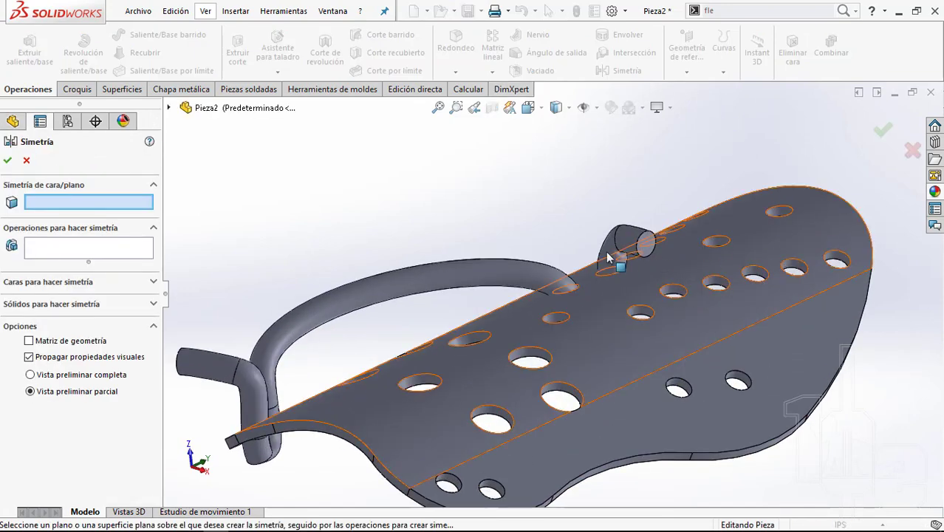
scroll(622, 254, down, 3)
click(669, 248)
scroll(669, 247, up, 3)
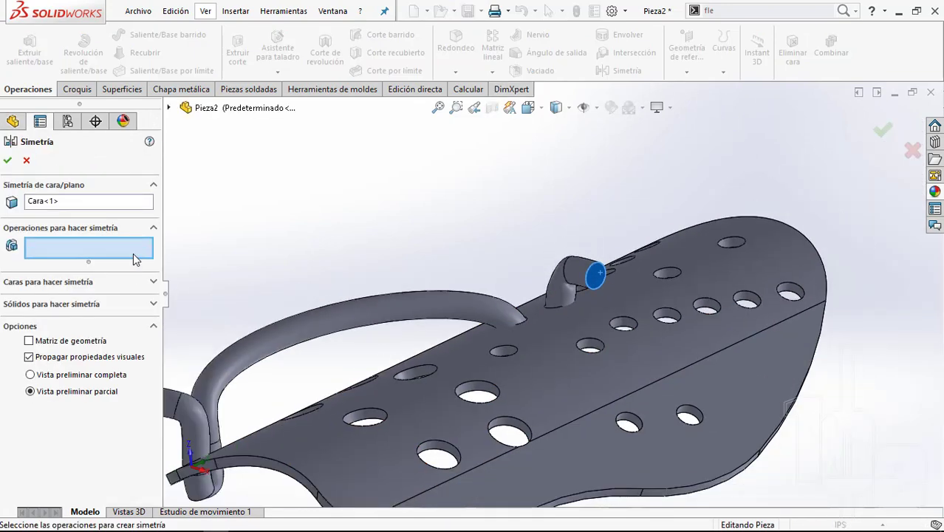
click(37, 305)
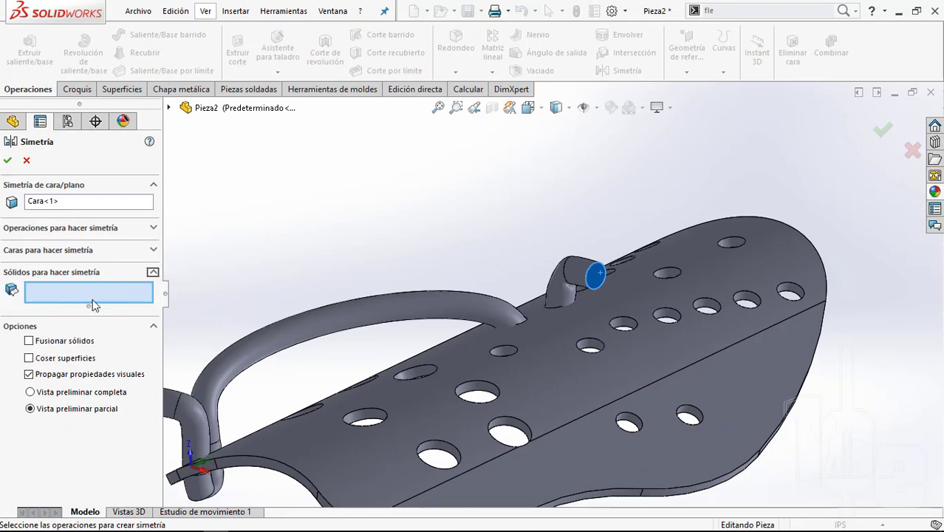
key(ctrl+7)
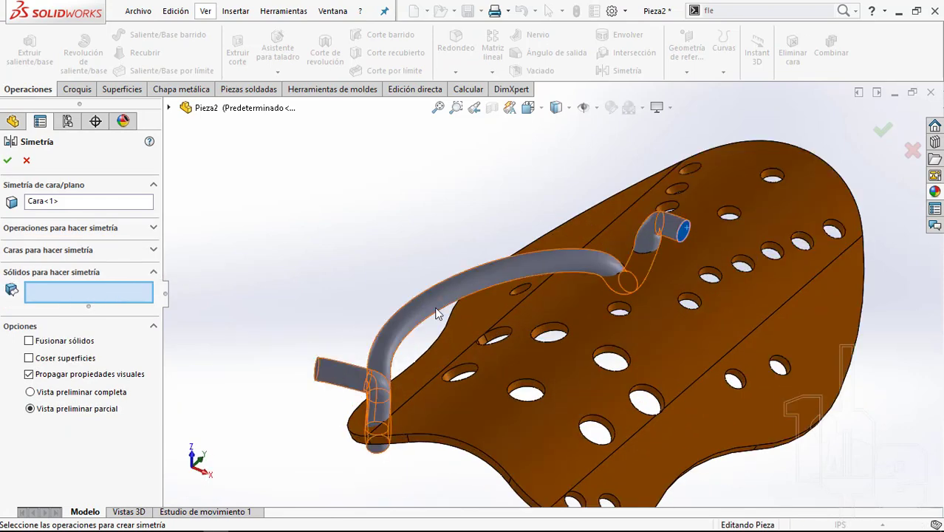
click(437, 314)
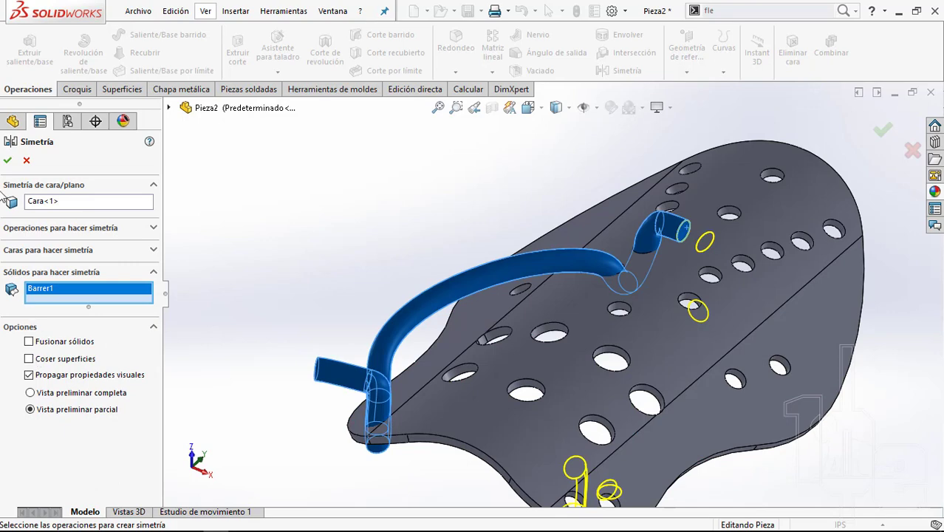
click(7, 160)
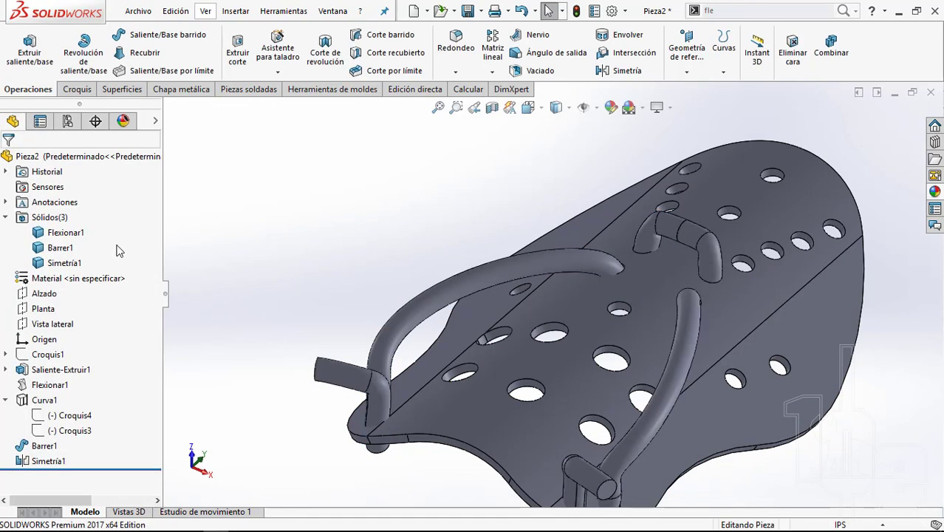
Step: Combine Barrer1 and Simetría1 with Agregar into a single tube body
click(58, 248)
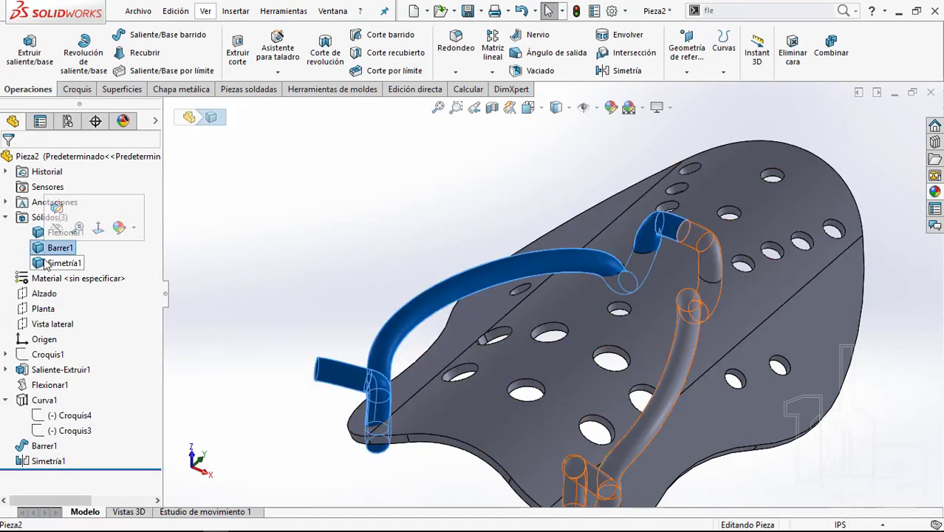
click(45, 264)
right_click(48, 264)
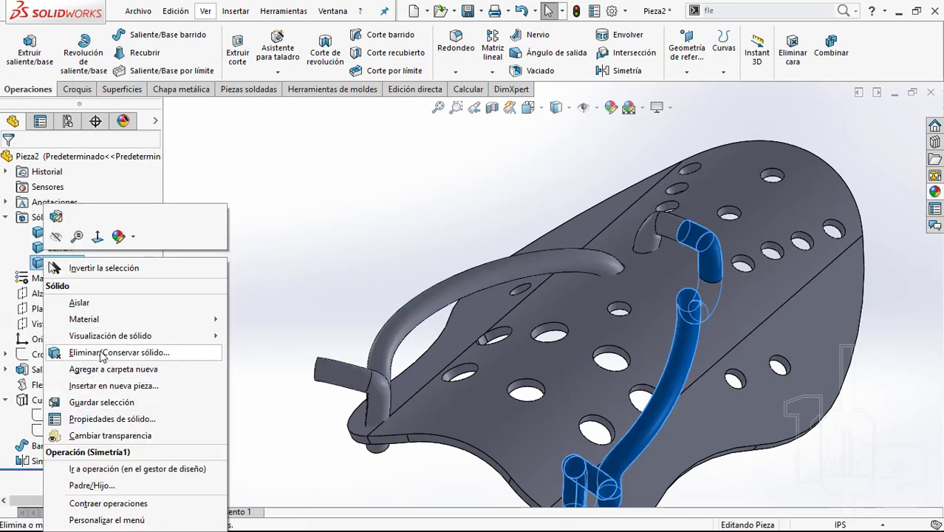
key(Escape)
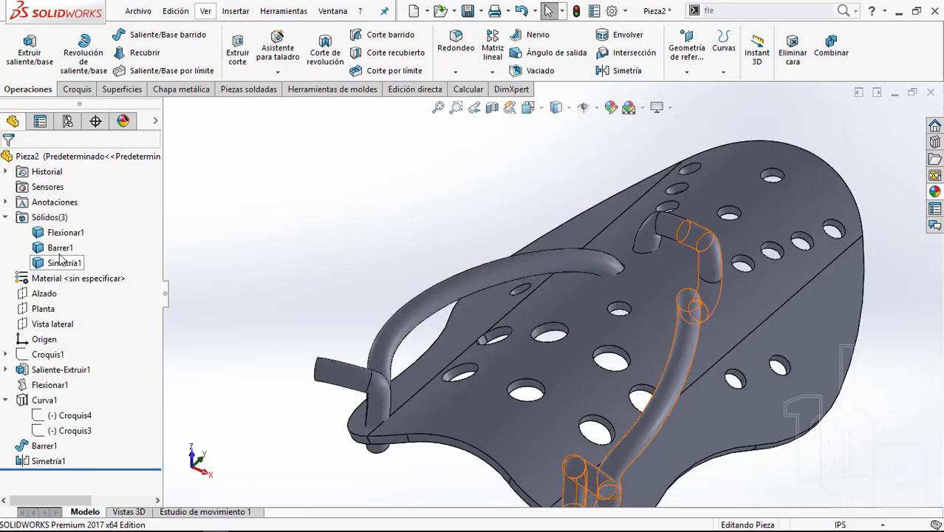
click(59, 247)
right_click(59, 266)
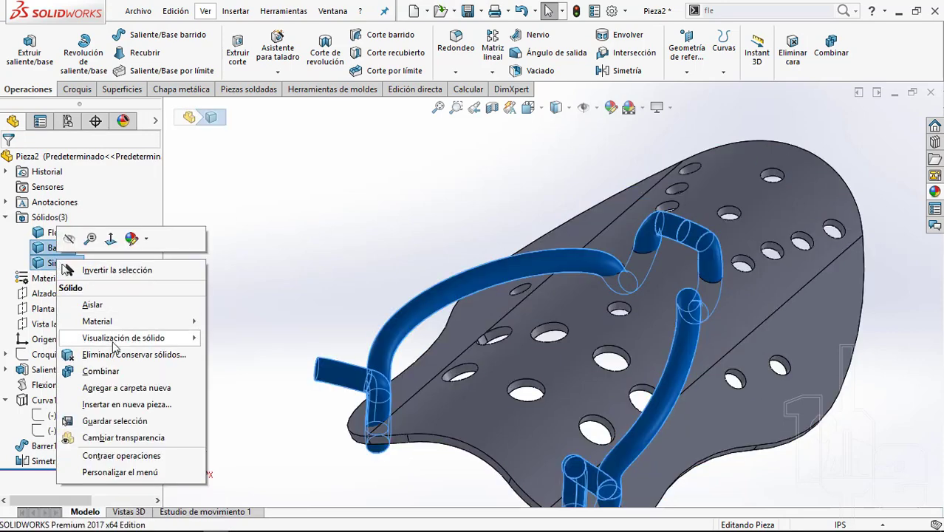
click(99, 367)
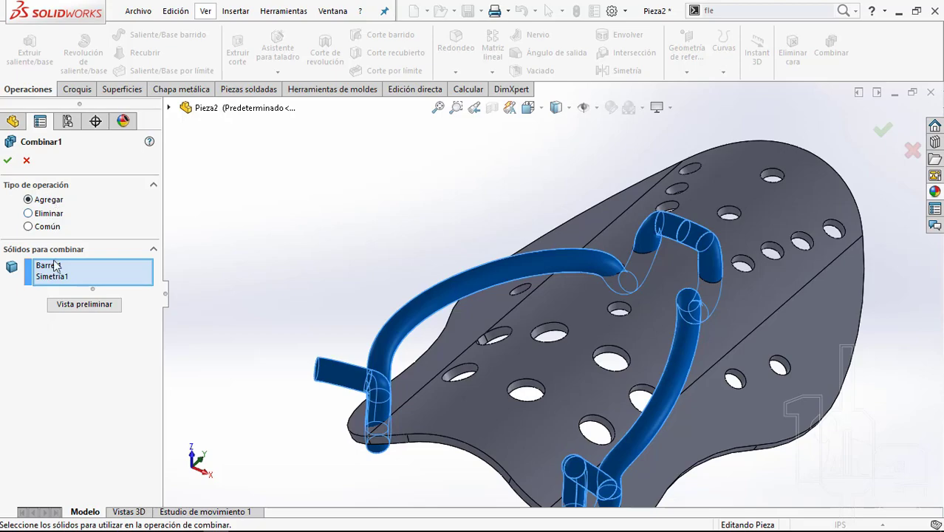
click(8, 160)
Step: Orbit to inspect the joined straps and select Simetría1 in the history
mouse_move(440, 178)
middle_down()
mouse_move(633, 306)
mouse_move(466, 268)
mouse_move(496, 299)
mouse_move(672, 294)
middle_up()
scroll(643, 345, down, 5)
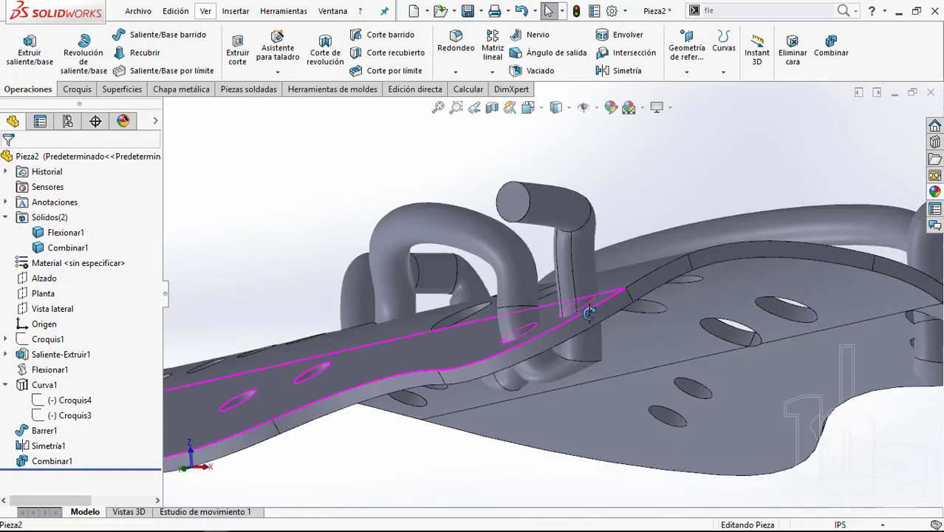
mouse_move(643, 345)
middle_down()
mouse_move(562, 310)
mouse_move(517, 317)
middle_up()
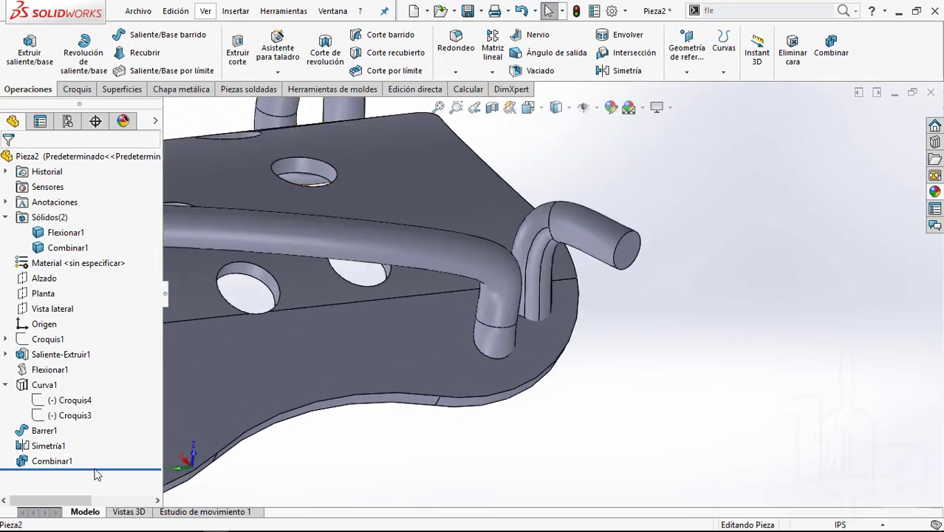
click(48, 447)
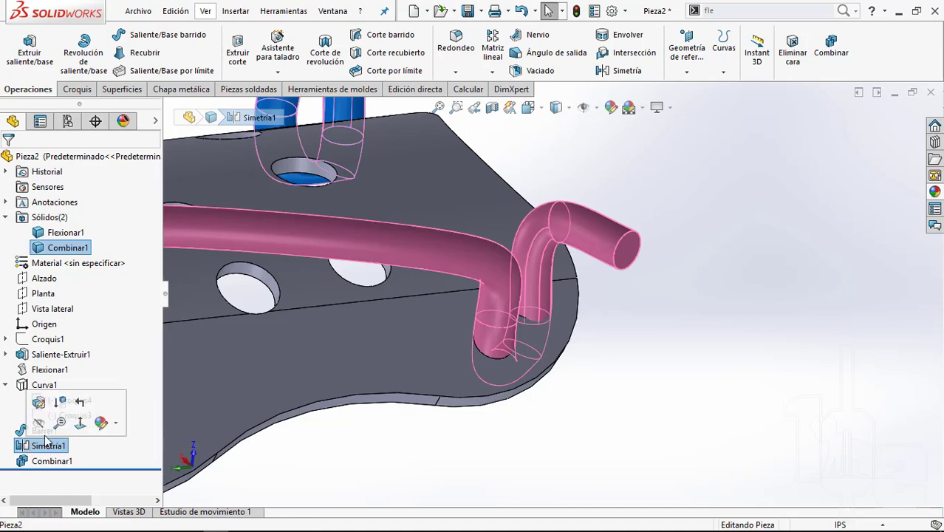
Step: Roll the history back to just after Barrer1 and find the Cúpula dome command by search
click(662, 284)
scroll(640, 272, down, 3)
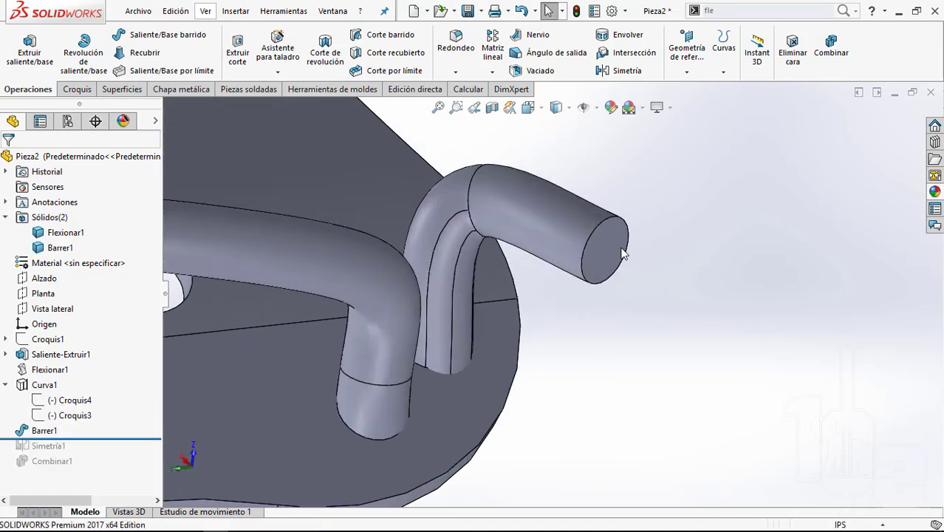
click(627, 255)
key(Escape)
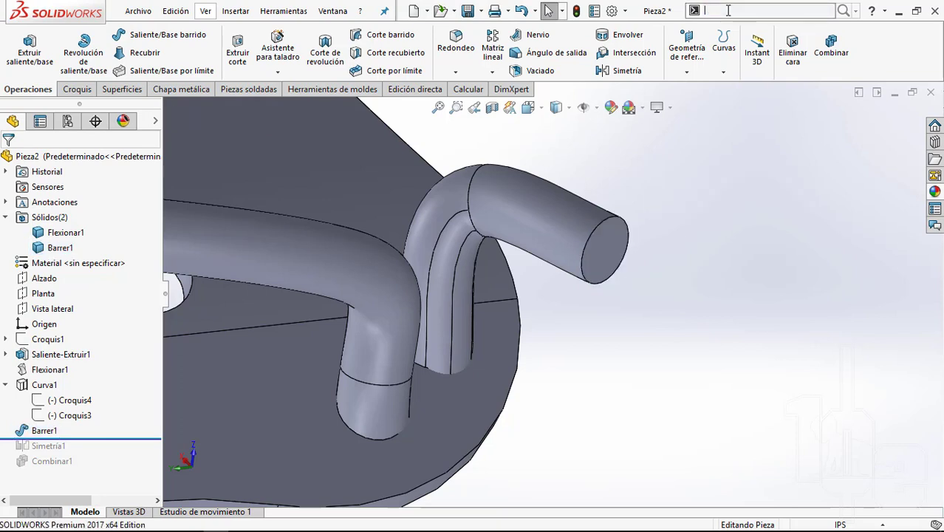
click(762, 10)
text(cúp)
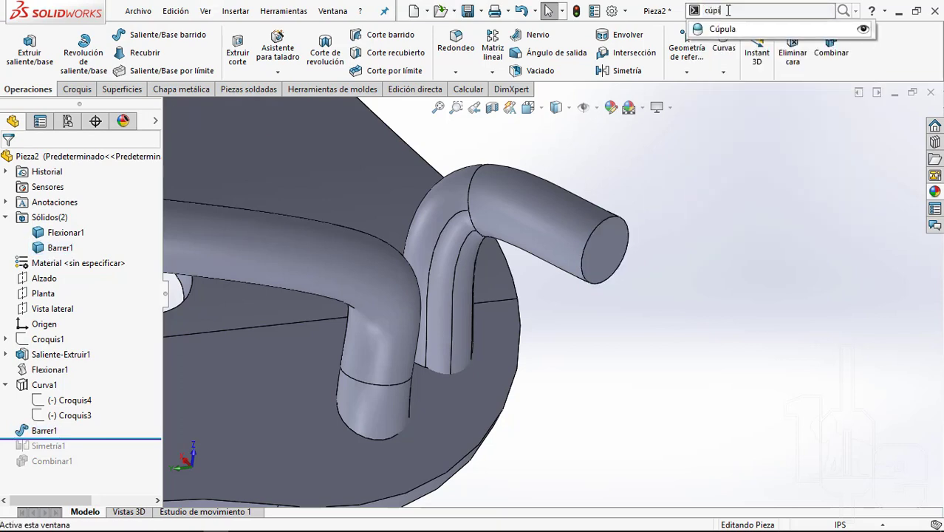
text(l)
key(BackSpace)
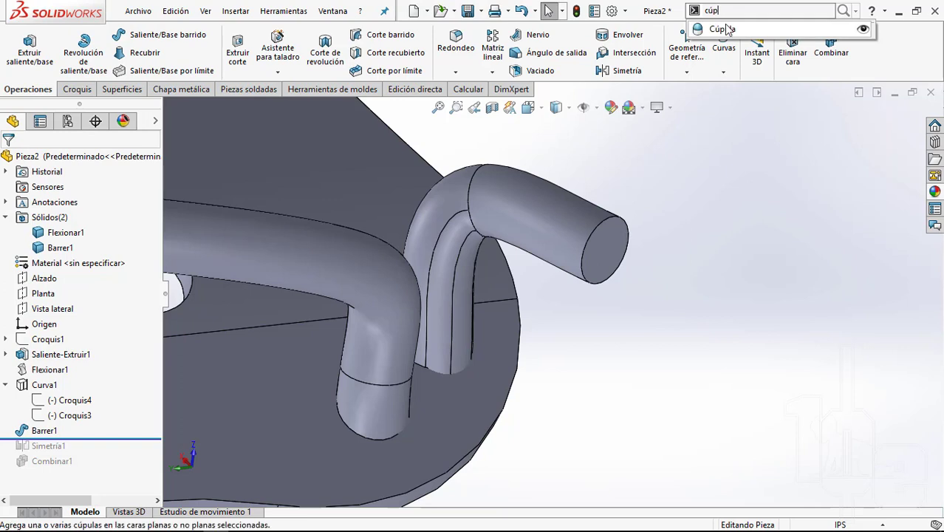
click(721, 26)
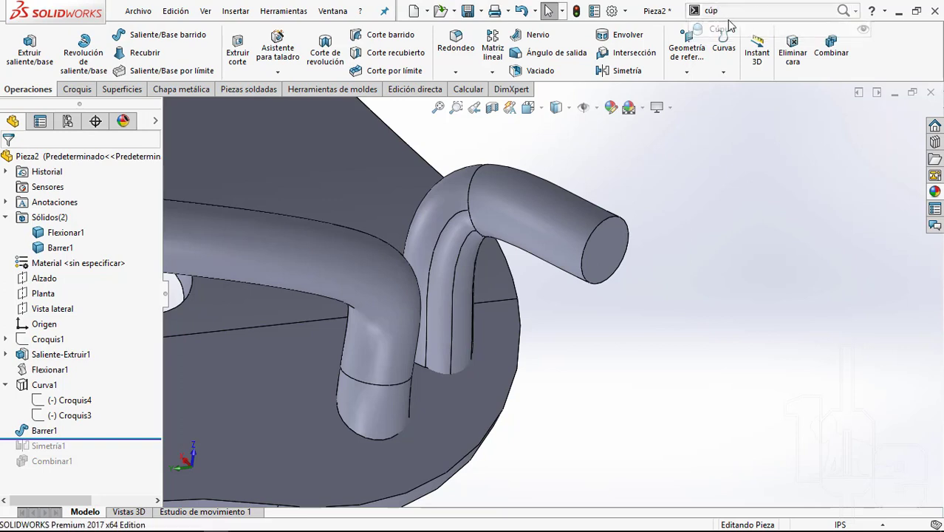
Step: Dome the tube's flat end face by 1/8 in, creating Cúpula1
click(619, 249)
mouse_move(639, 247)
middle_down()
mouse_move(569, 299)
mouse_move(640, 246)
middle_up()
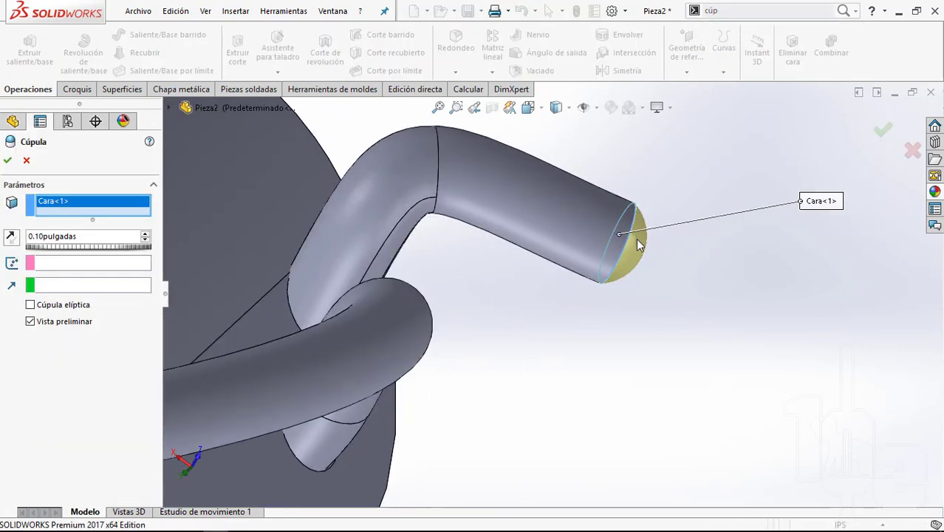
scroll(639, 246, down, 2)
text(1/)
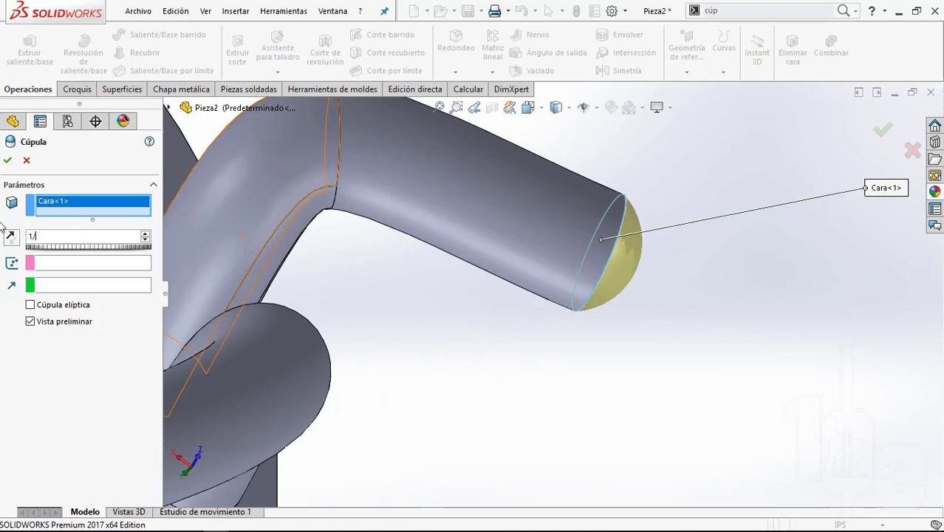
text(8)
key(Return)
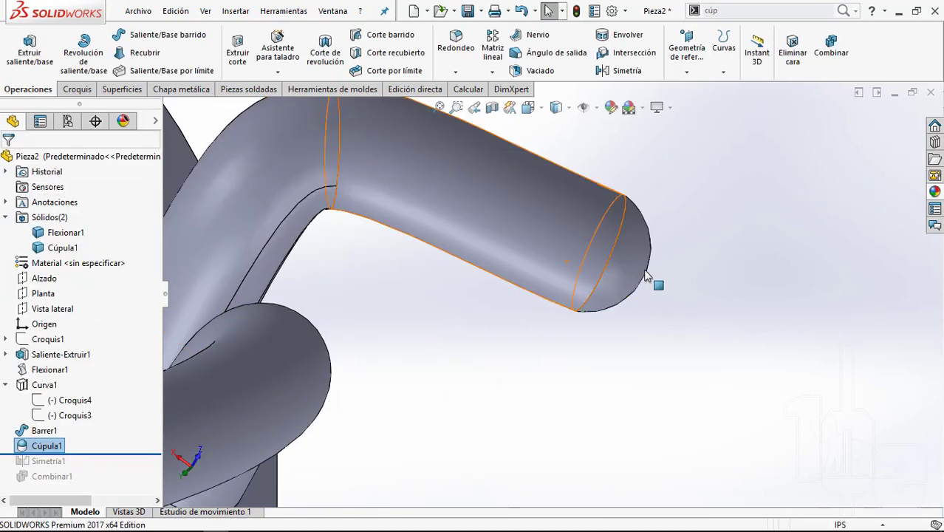
Step: Roll the history forward past Simetría1 and Combinar1 so they rebuild
scroll(650, 369, up, 3)
mouse_move(650, 373)
middle_down()
mouse_move(593, 349)
mouse_move(506, 185)
mouse_move(396, 252)
middle_up()
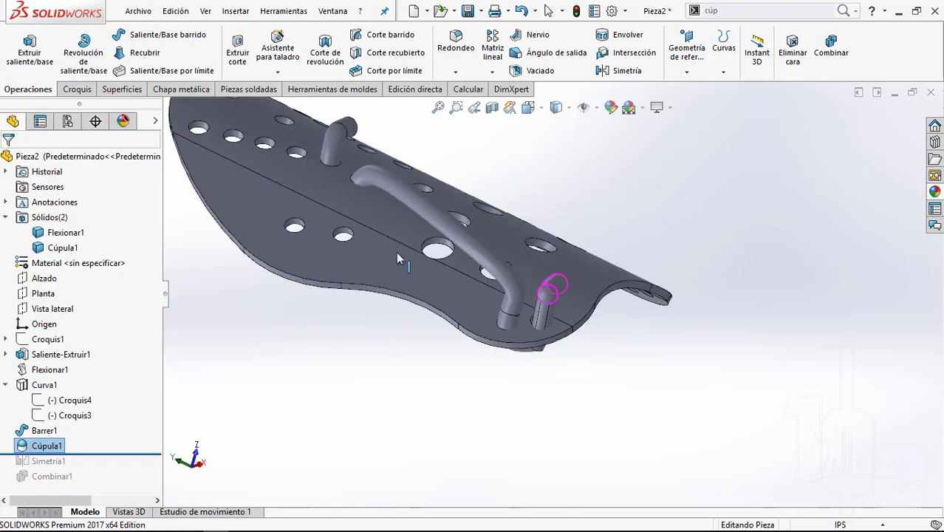
click(120, 464)
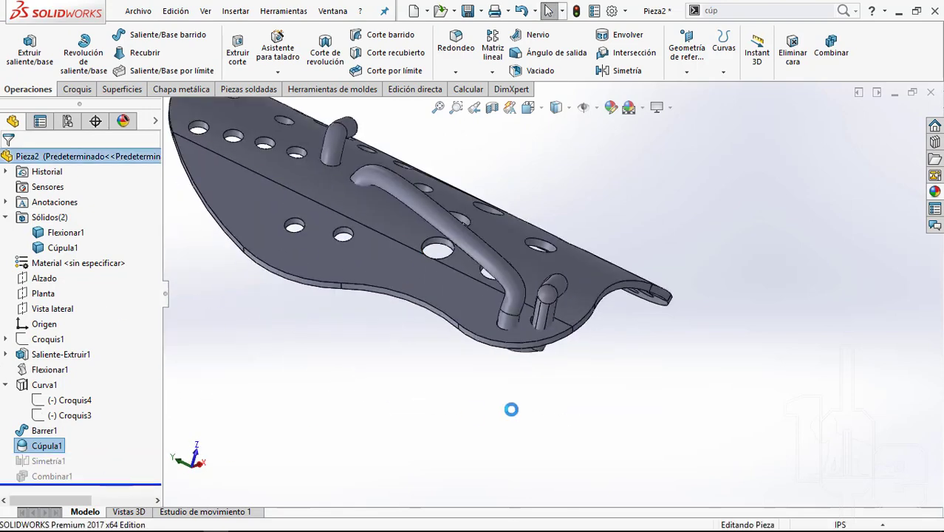
mouse_move(622, 269)
middle_down()
mouse_move(441, 207)
mouse_move(503, 244)
mouse_move(635, 119)
middle_up()
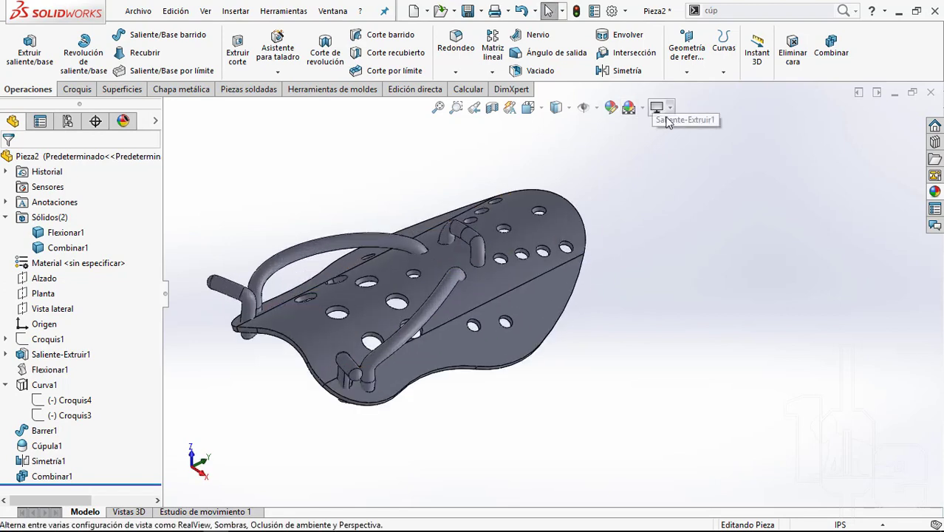
Step: Turn on Gráficos RealView, Oclusión de ambiente and Perspectiva display
click(658, 109)
click(660, 127)
click(658, 109)
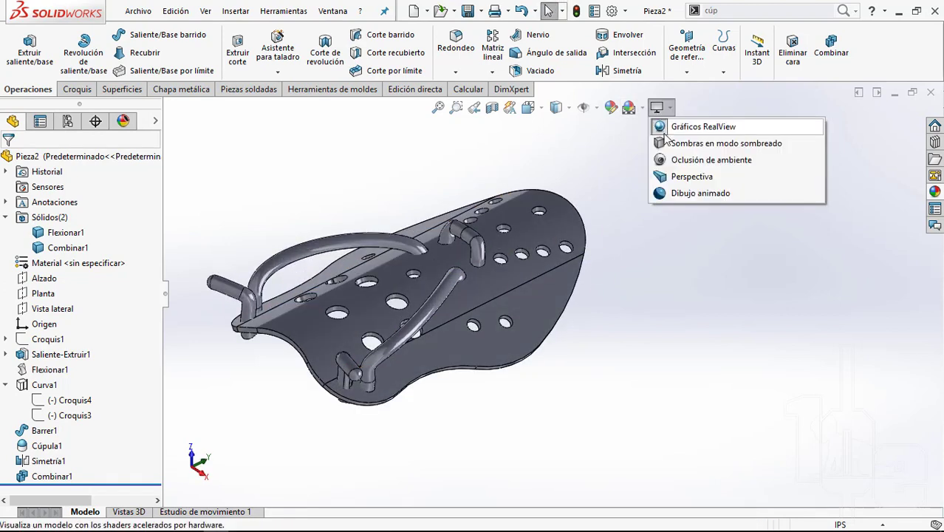
click(660, 160)
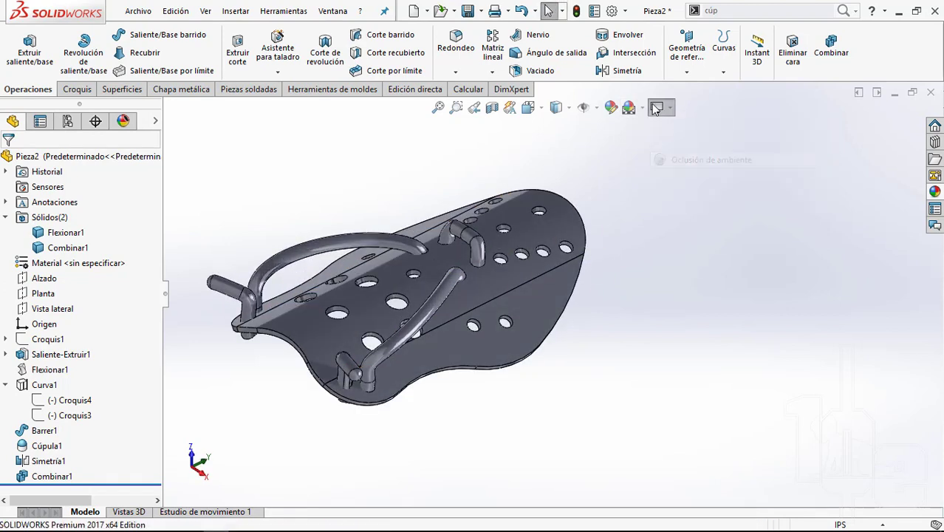
click(658, 109)
click(659, 176)
Step: Orbit and zoom the shaded paddle through edge-on, side and front views
mouse_move(481, 304)
middle_down()
mouse_move(347, 399)
mouse_move(582, 262)
mouse_move(538, 331)
mouse_move(554, 317)
mouse_move(489, 211)
mouse_move(506, 386)
mouse_move(457, 372)
mouse_move(506, 343)
mouse_move(506, 358)
mouse_move(491, 321)
mouse_move(517, 375)
middle_up()
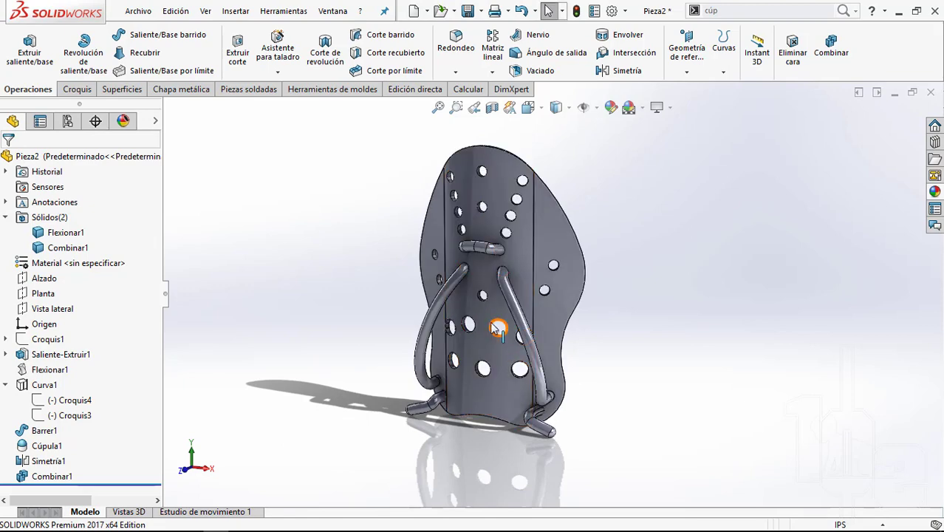
scroll(497, 328, down, 2)
middle_drag(507, 331, 662, 296)
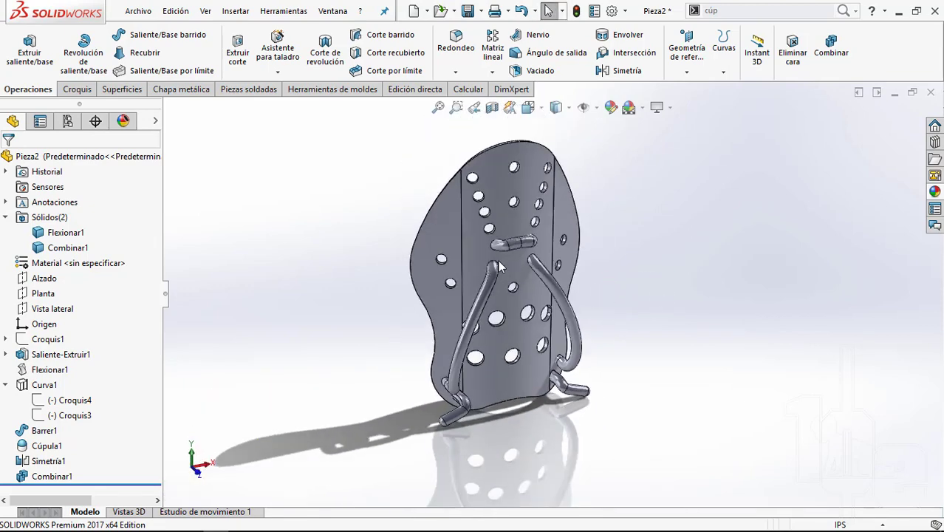
scroll(499, 262, down, 1)
scroll(517, 236, down, 1)
scroll(524, 229, down, 2)
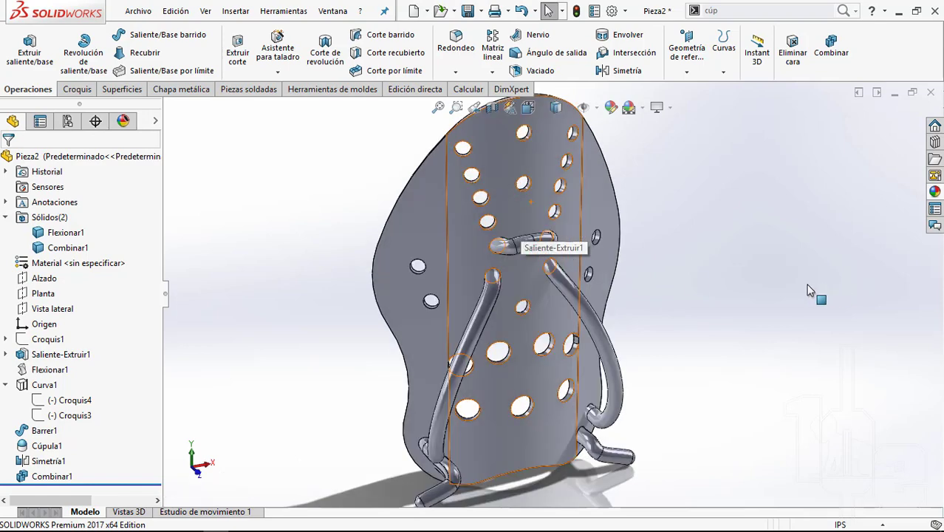
mouse_move(809, 291)
middle_down()
mouse_move(707, 256)
mouse_move(536, 237)
mouse_move(538, 282)
middle_up()
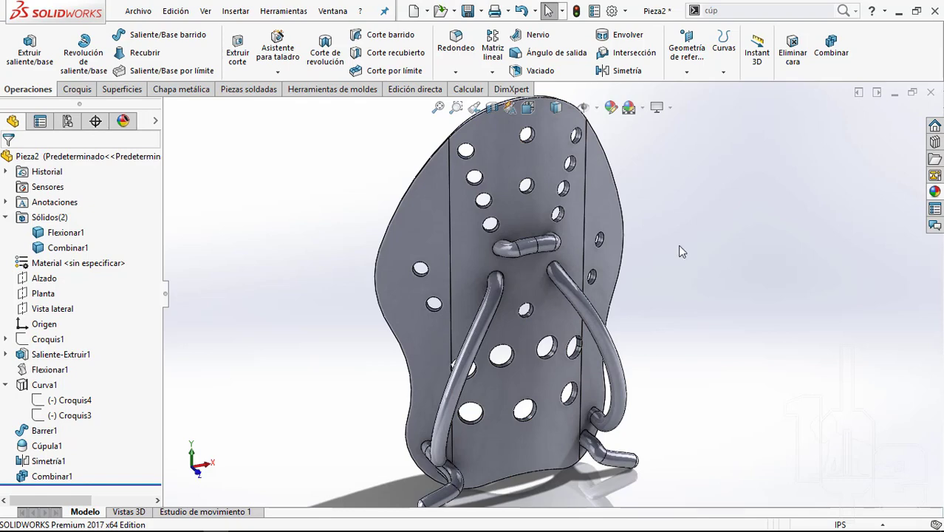
Step: Orbit and zoom the paddle from a three-quarter side view round to the front
scroll(680, 246, up, 2)
mouse_move(681, 250)
middle_down()
mouse_move(540, 358)
mouse_move(529, 292)
mouse_move(549, 329)
mouse_move(669, 290)
mouse_move(636, 336)
mouse_move(707, 381)
mouse_move(700, 388)
mouse_move(620, 321)
mouse_move(627, 304)
mouse_move(591, 304)
middle_up()
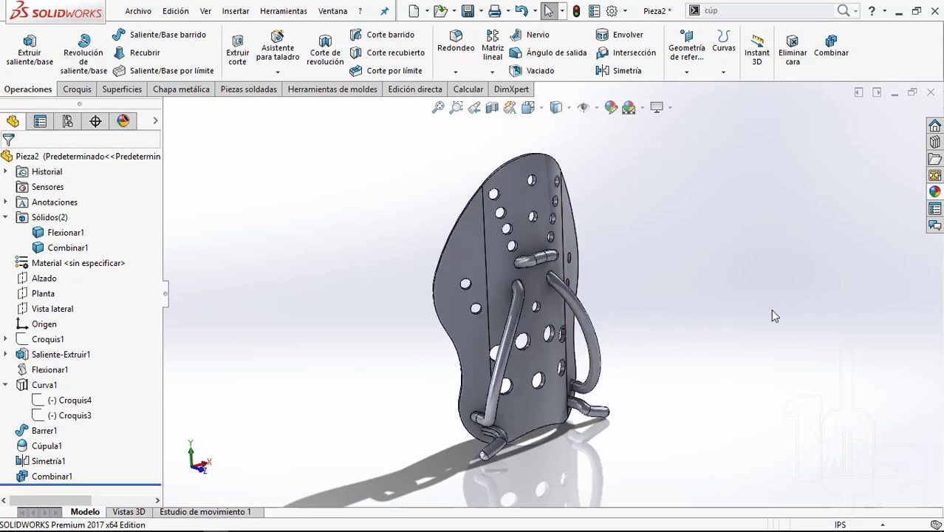
scroll(619, 330, down, 2)
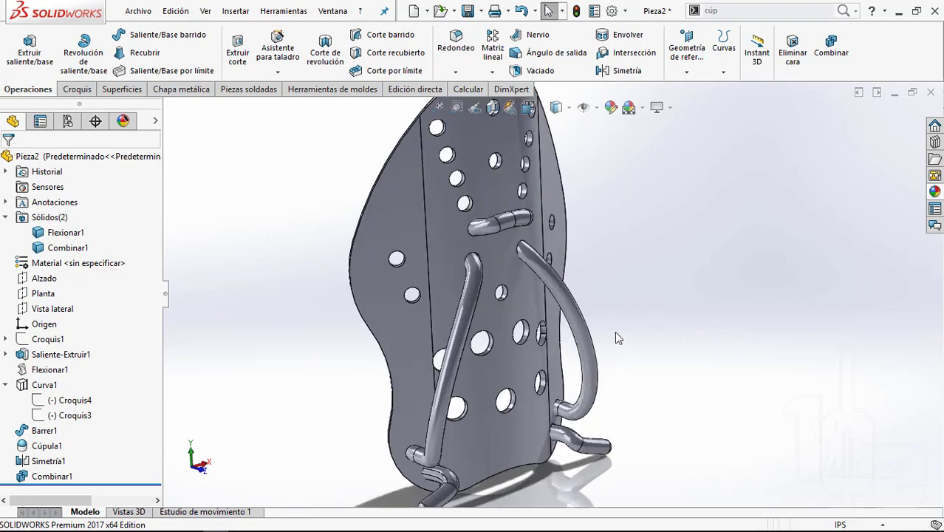
middle_drag(615, 331, 395, 365)
scroll(604, 350, up, 2)
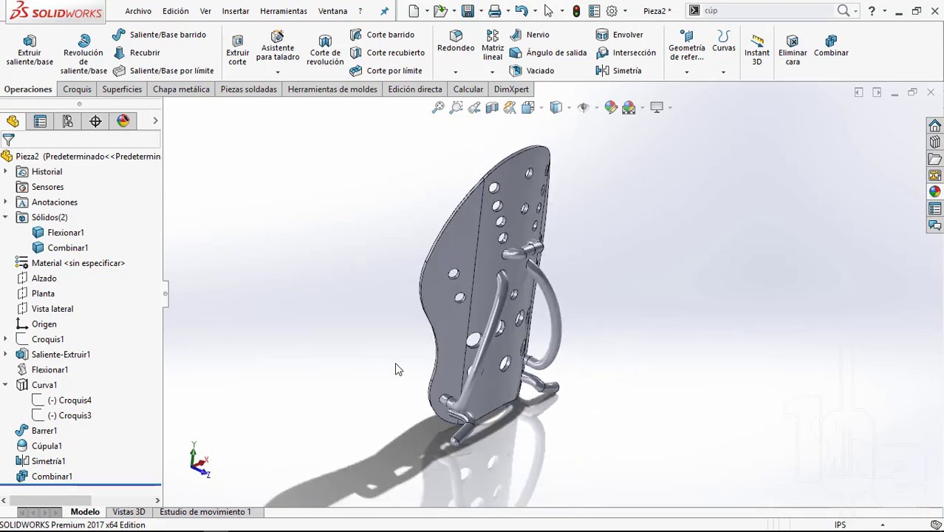
Step: Collapse Curva1's sketch list in the FeatureManager tree, then inspect the paddle from a side three-quarter view
click(7, 385)
middle_drag(526, 263, 566, 351)
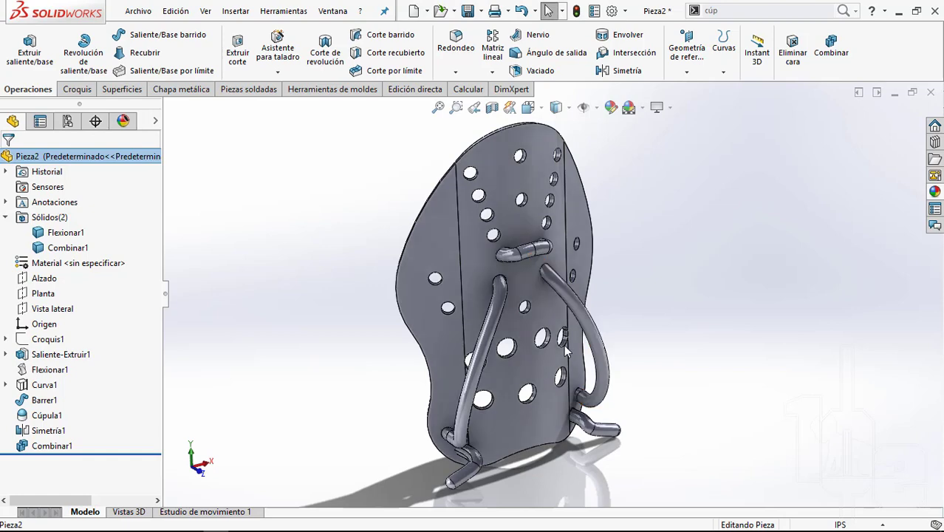
mouse_move(566, 348)
middle_down()
mouse_move(514, 290)
mouse_move(544, 323)
middle_up()
scroll(544, 323, down, 3)
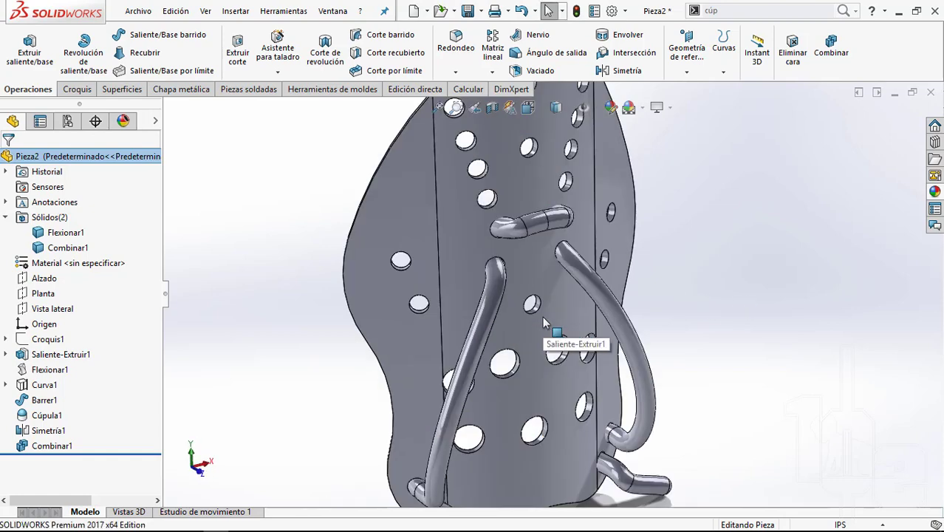
scroll(543, 323, up, 2)
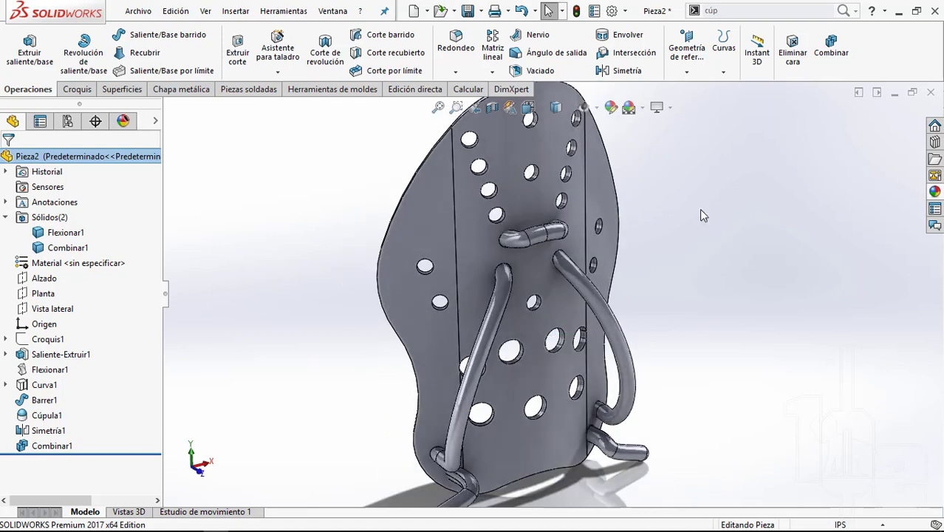
scroll(619, 272, up, 2)
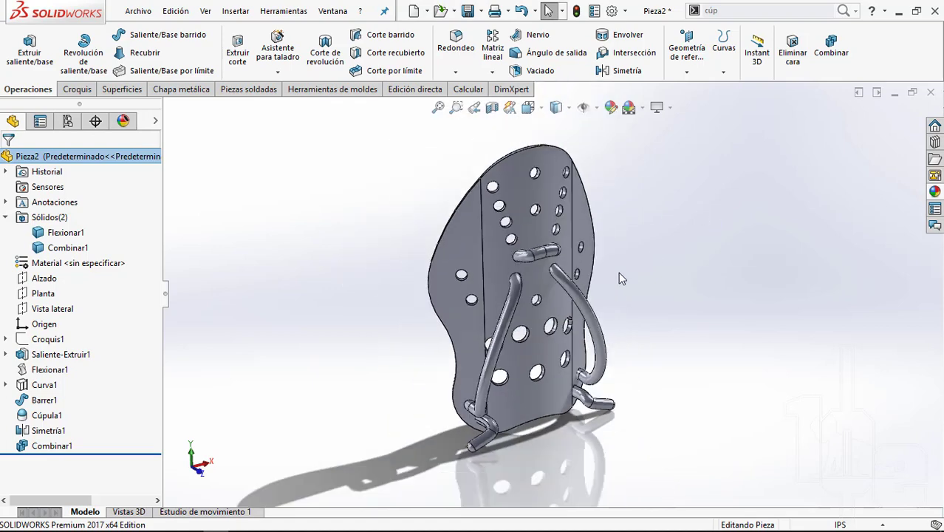